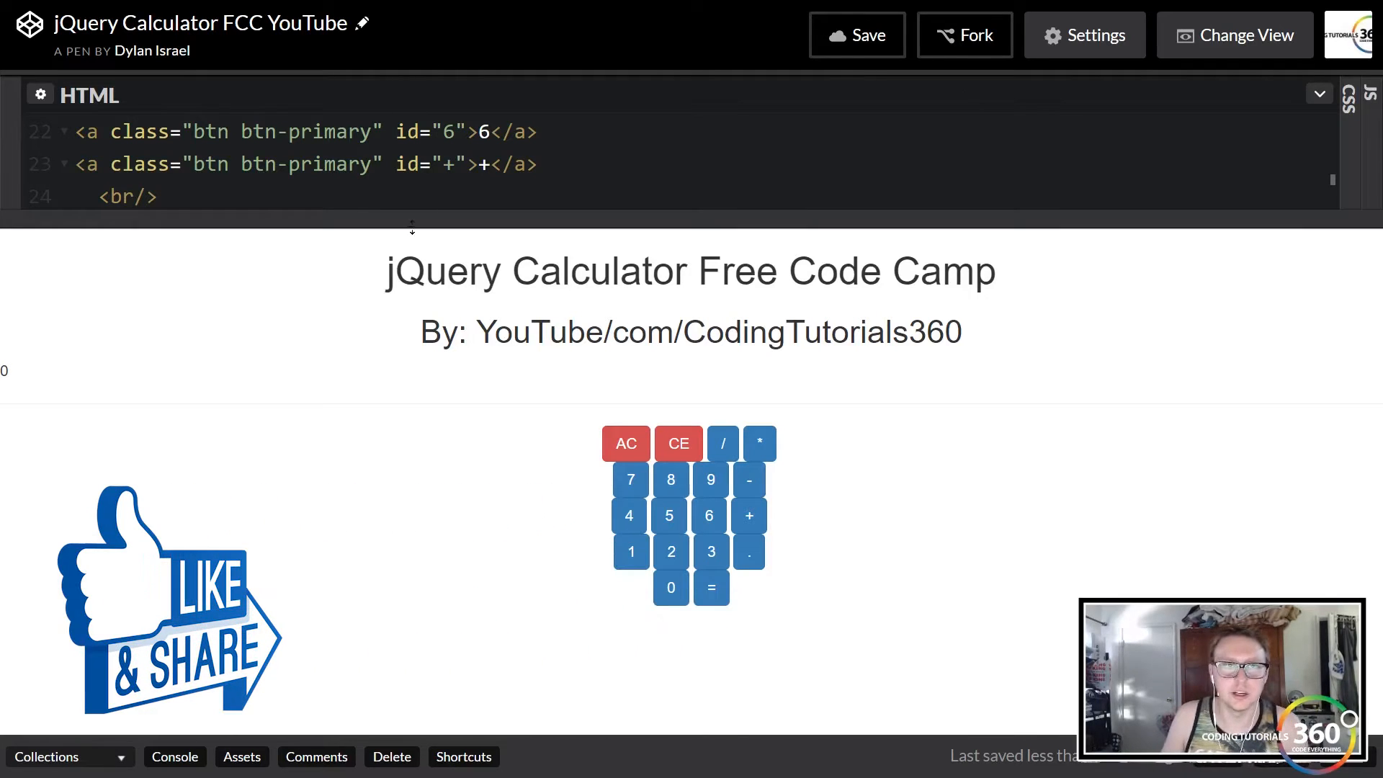
pyautogui.scroll(8, 649, 162)
pyautogui.scroll(5, 649, 162)
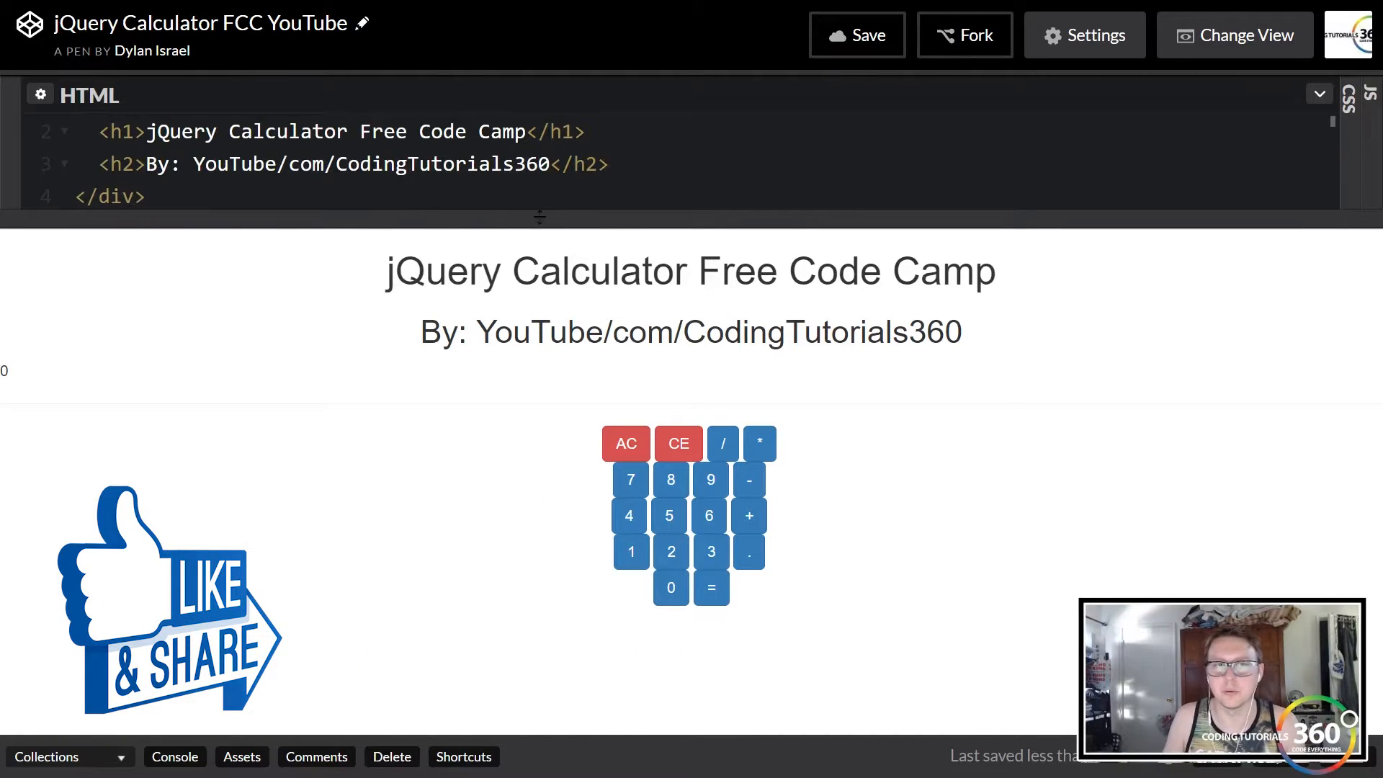
# Step: Enlarge the HTML editor and scroll back to the top of the calculator markup
pyautogui.moveTo(540, 220); pyautogui.dragTo(555, 502)
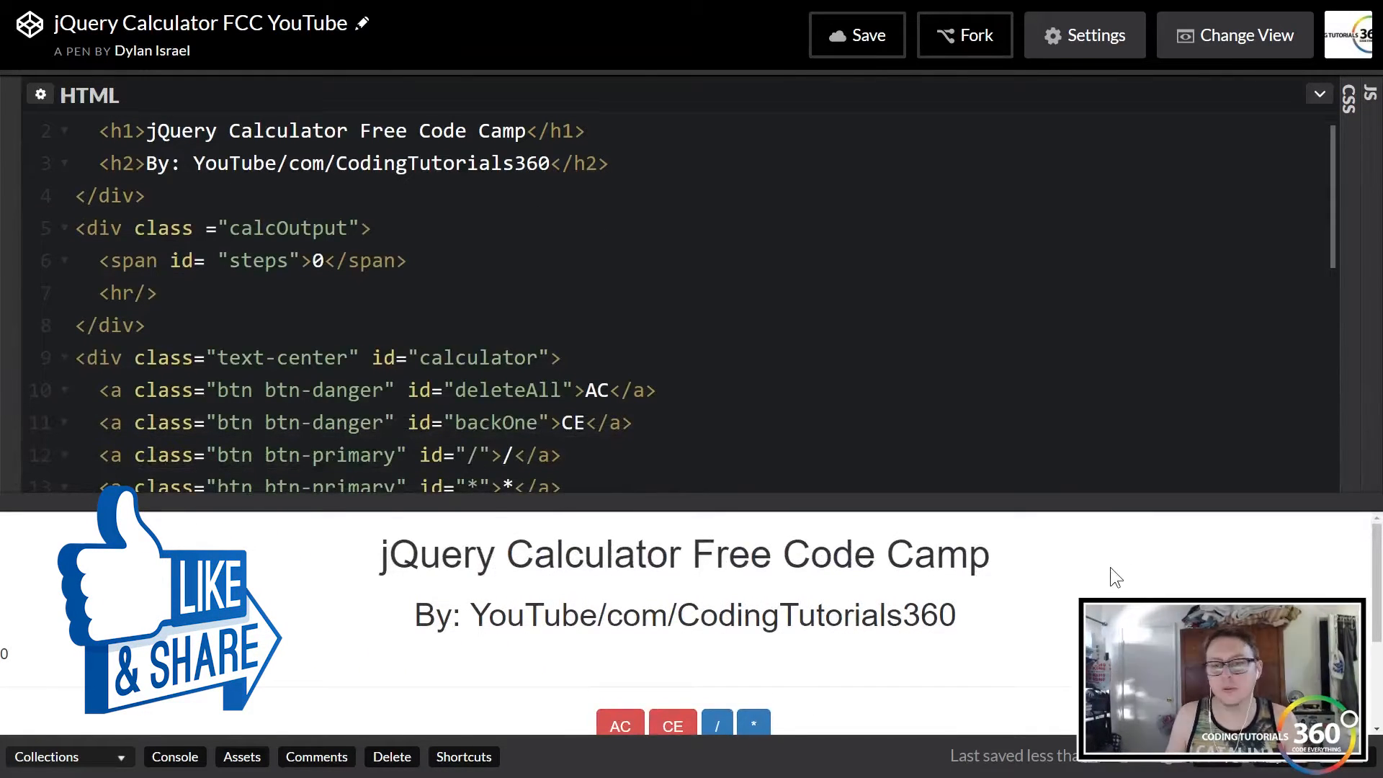
pyautogui.moveTo(1109, 568); pyautogui.dragTo(353, 541)
pyautogui.scroll(1, 481, 219)
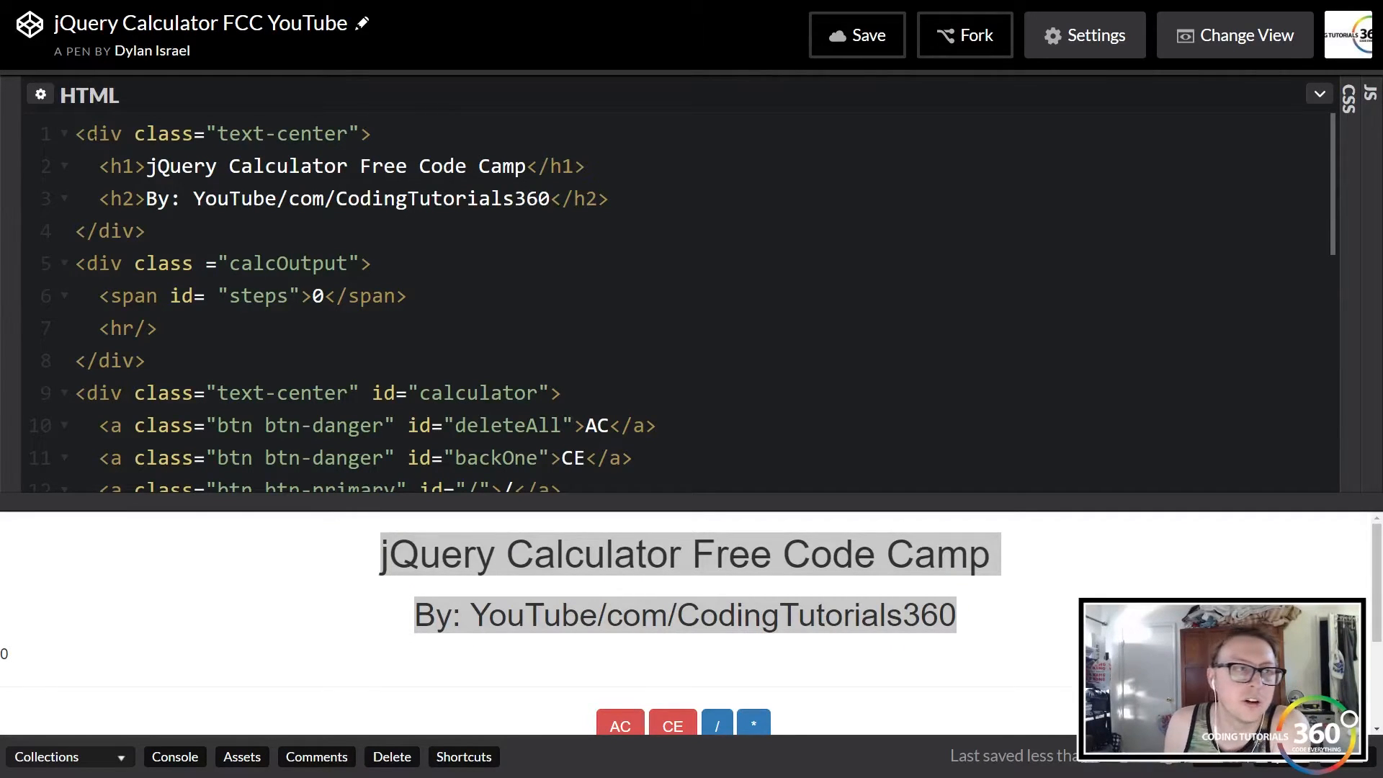
# Step: Paste the Google Fonts link for Oswald and Prompt as line 1, then let CSS fill the editor
pyautogui.press('Return')
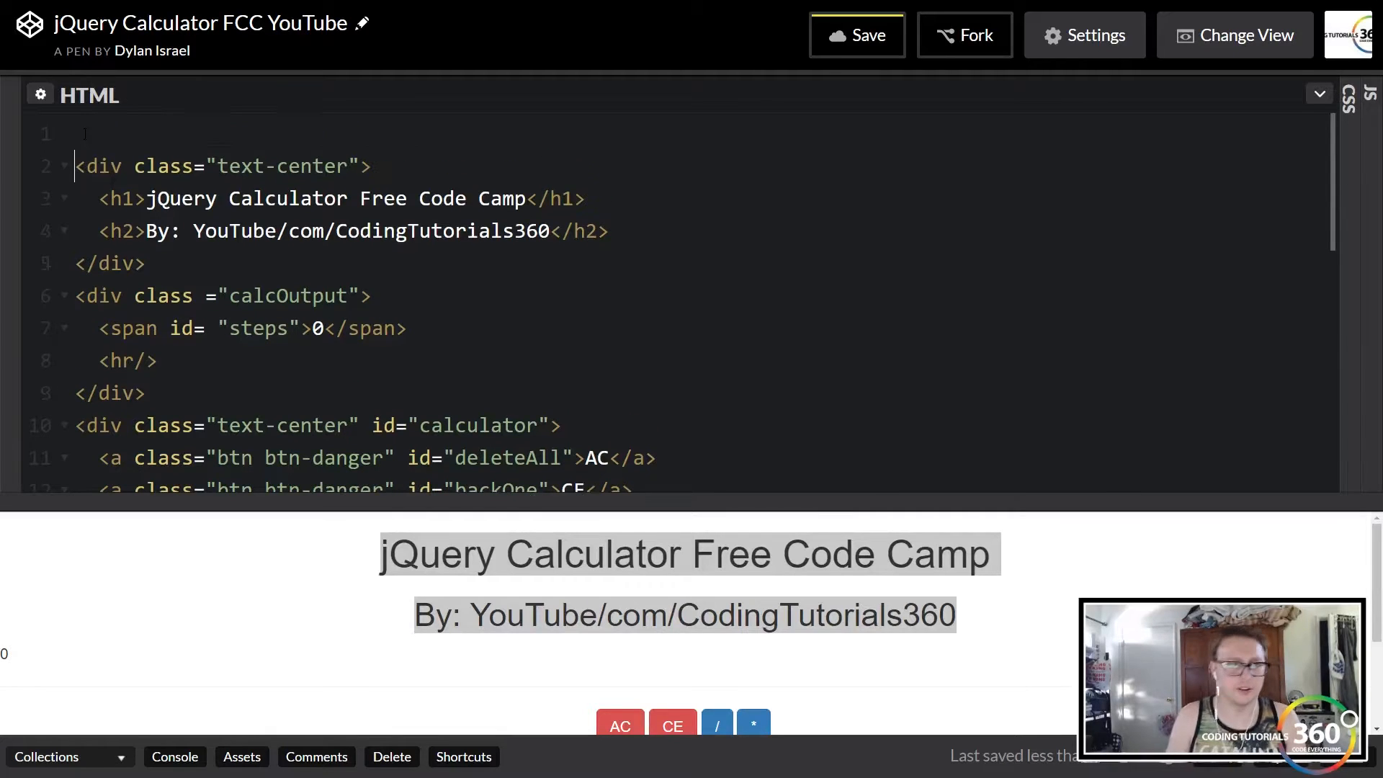
pyautogui.write('<link href="https://fonts.googleapis.com/css?family=Oswald|Prompt" rel="stylesheet">')
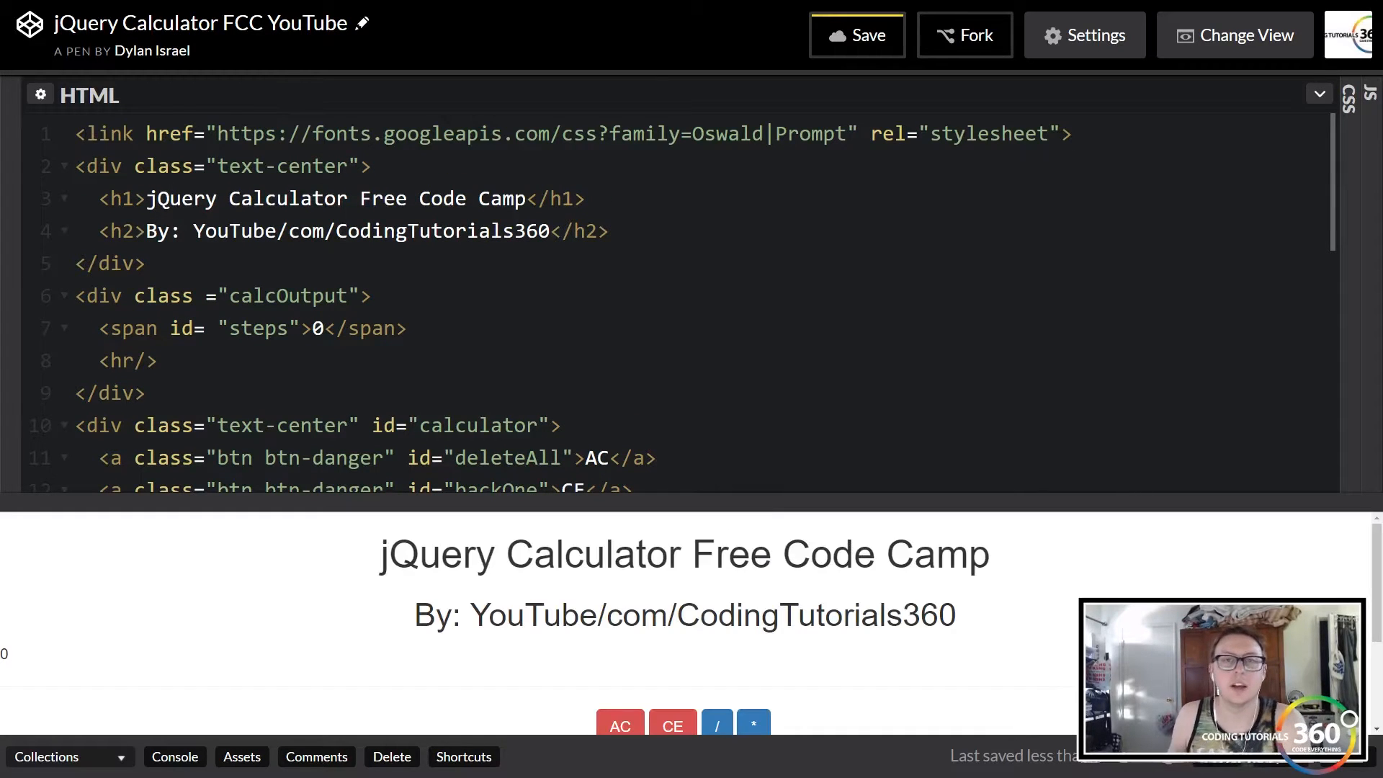
pyautogui.doubleClick(727, 134)
pyautogui.doubleClick(811, 134)
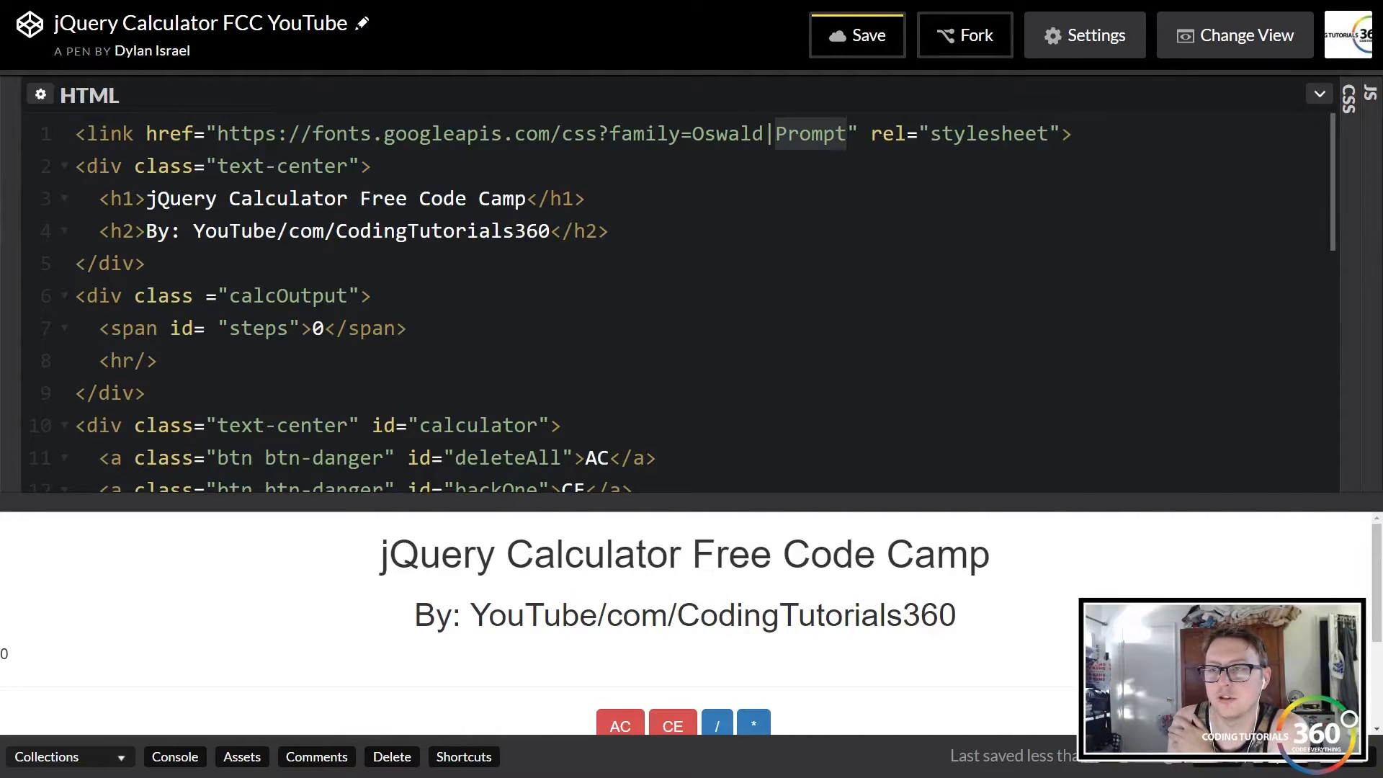
pyautogui.moveTo(1364, 186); pyautogui.dragTo(2, 285)
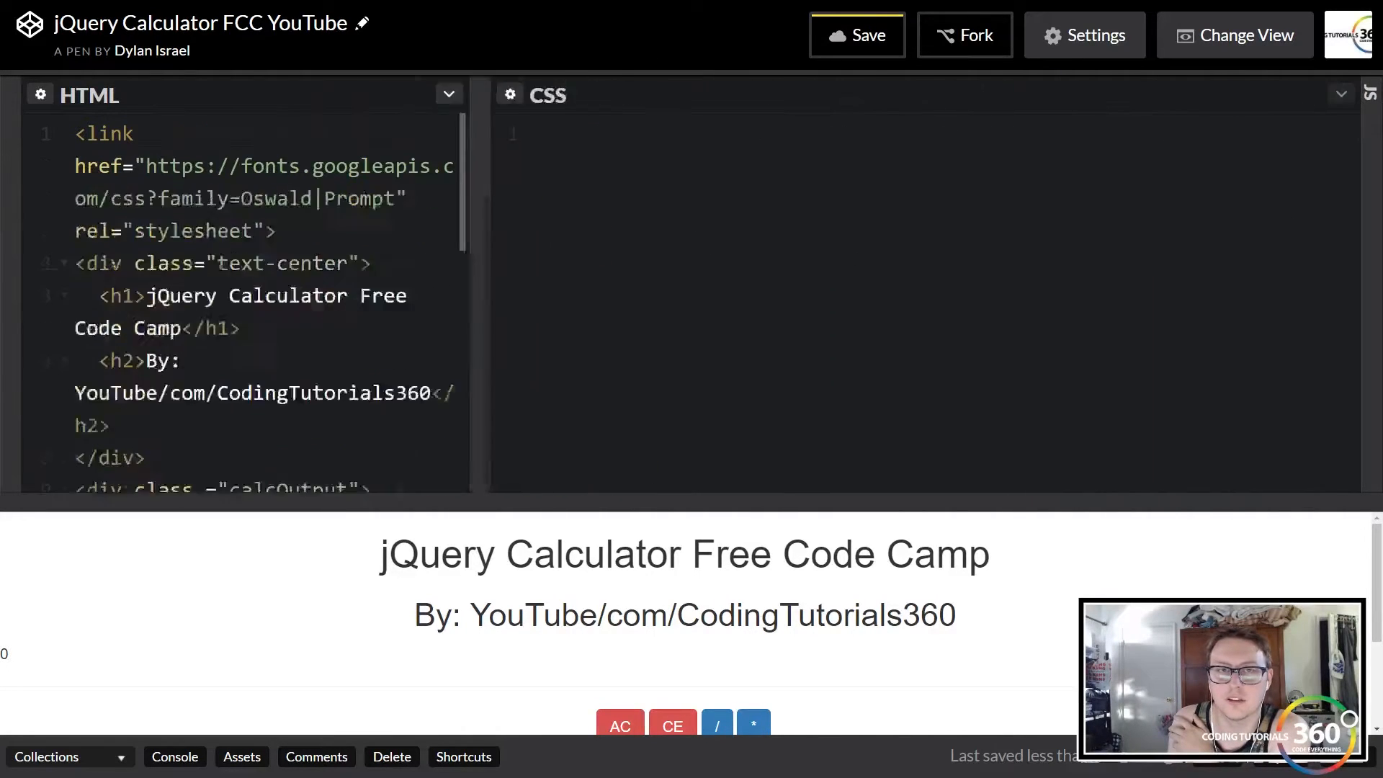
# Step: Add an html, body rule with background-color:black, save, and enlarge the preview
pyautogui.click(171, 138)
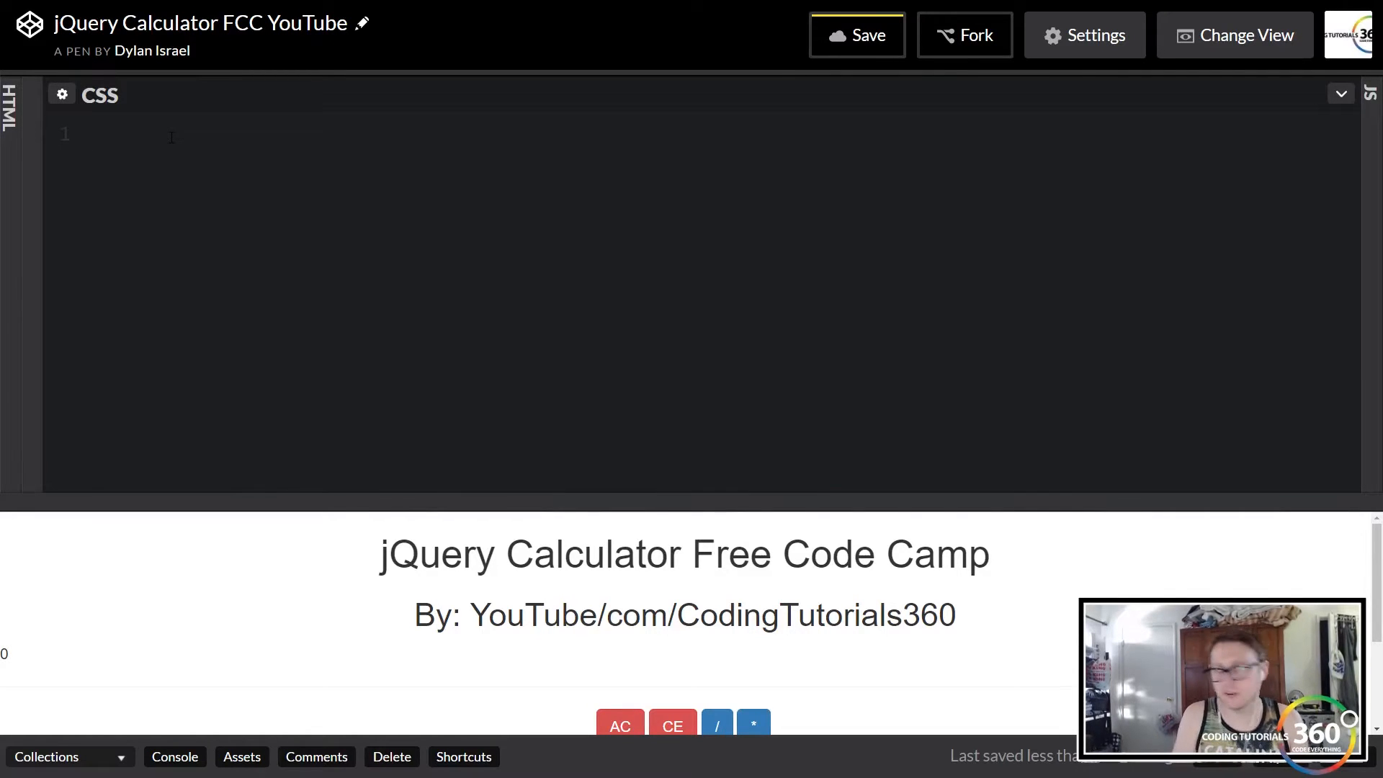
pyautogui.write('html')
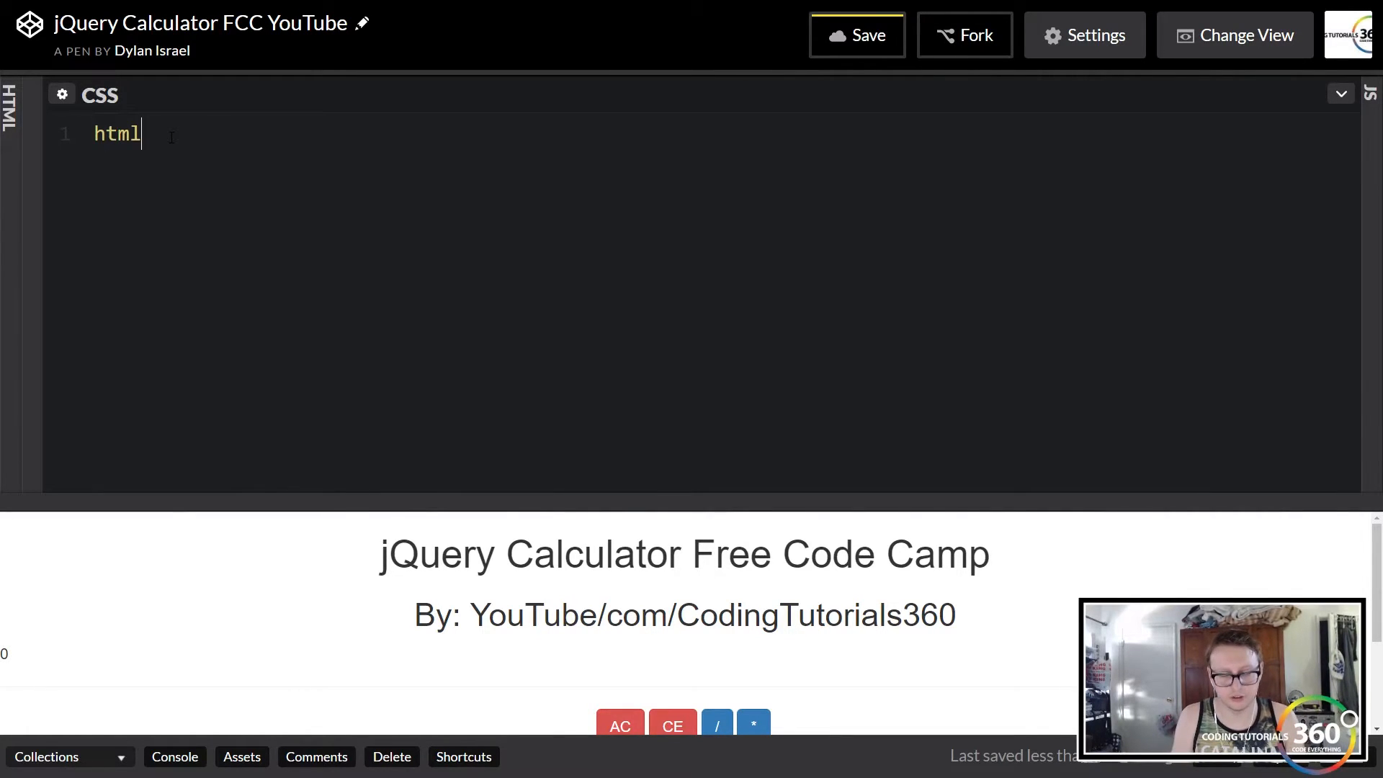
pyautogui.write(', bo')
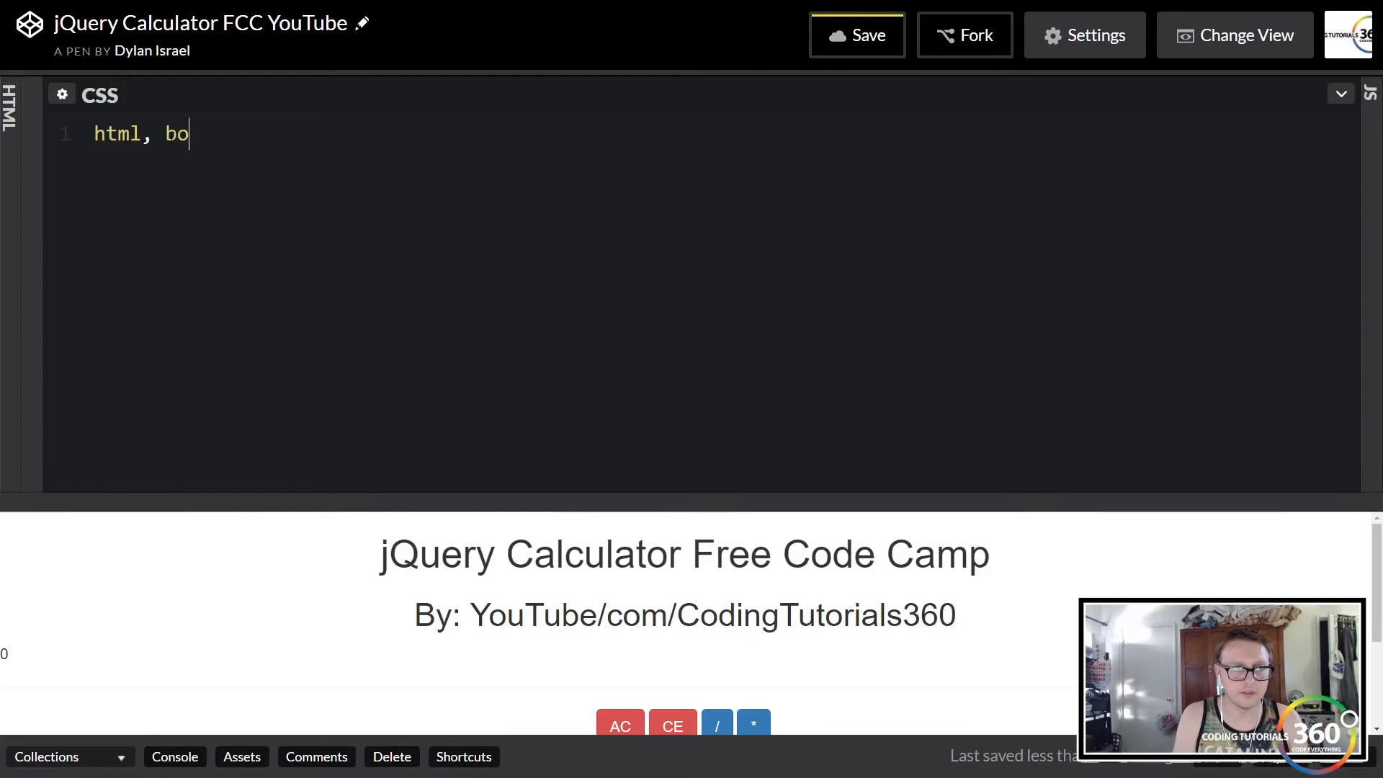
pyautogui.write('bdy{')
pyautogui.press('Return')
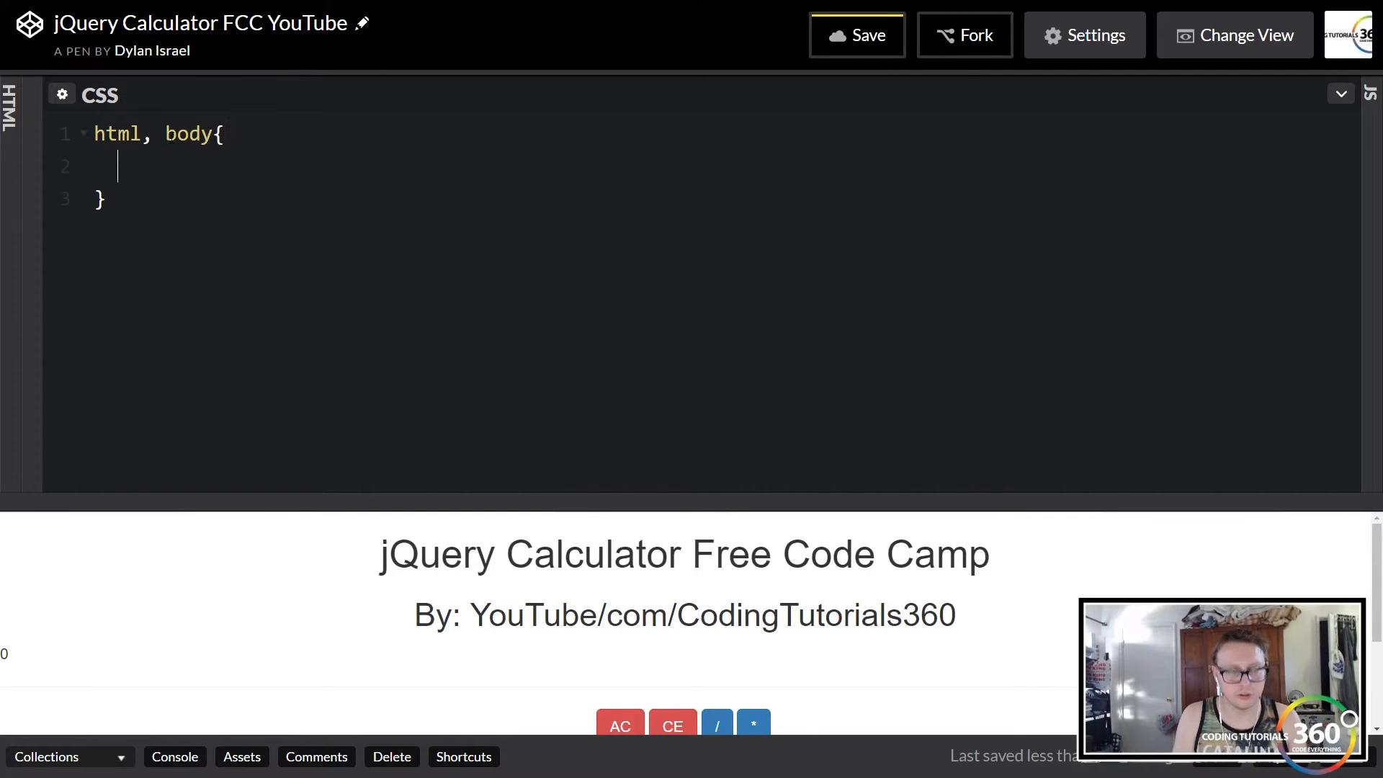
pyautogui.write('co')
pyautogui.press('BackSpace')
pyautogui.press('BackSpace')
pyautogui.write('b')
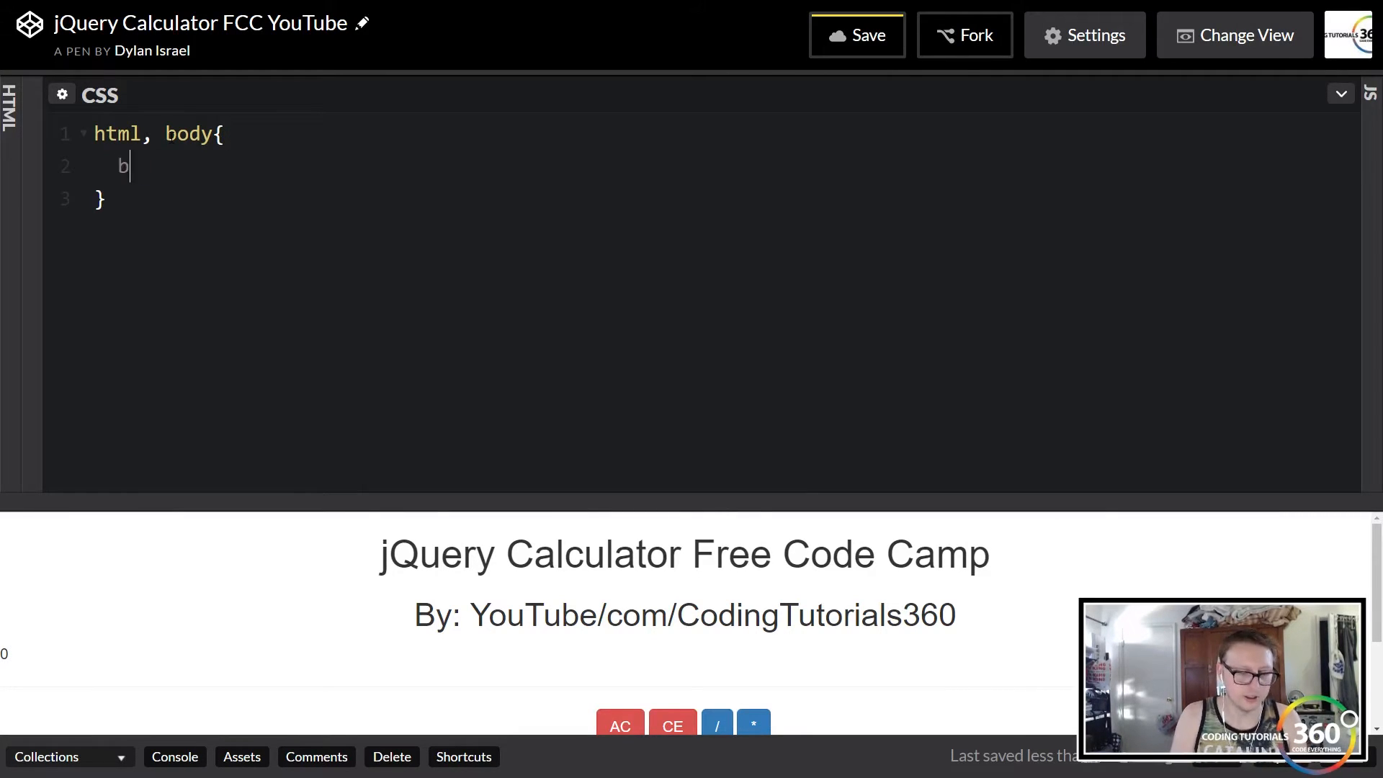
pyautogui.write('akcgr')
pyautogui.press('BackSpace')
pyautogui.press('BackSpace')
pyautogui.press('BackSpace')
pyautogui.press('BackSpace')
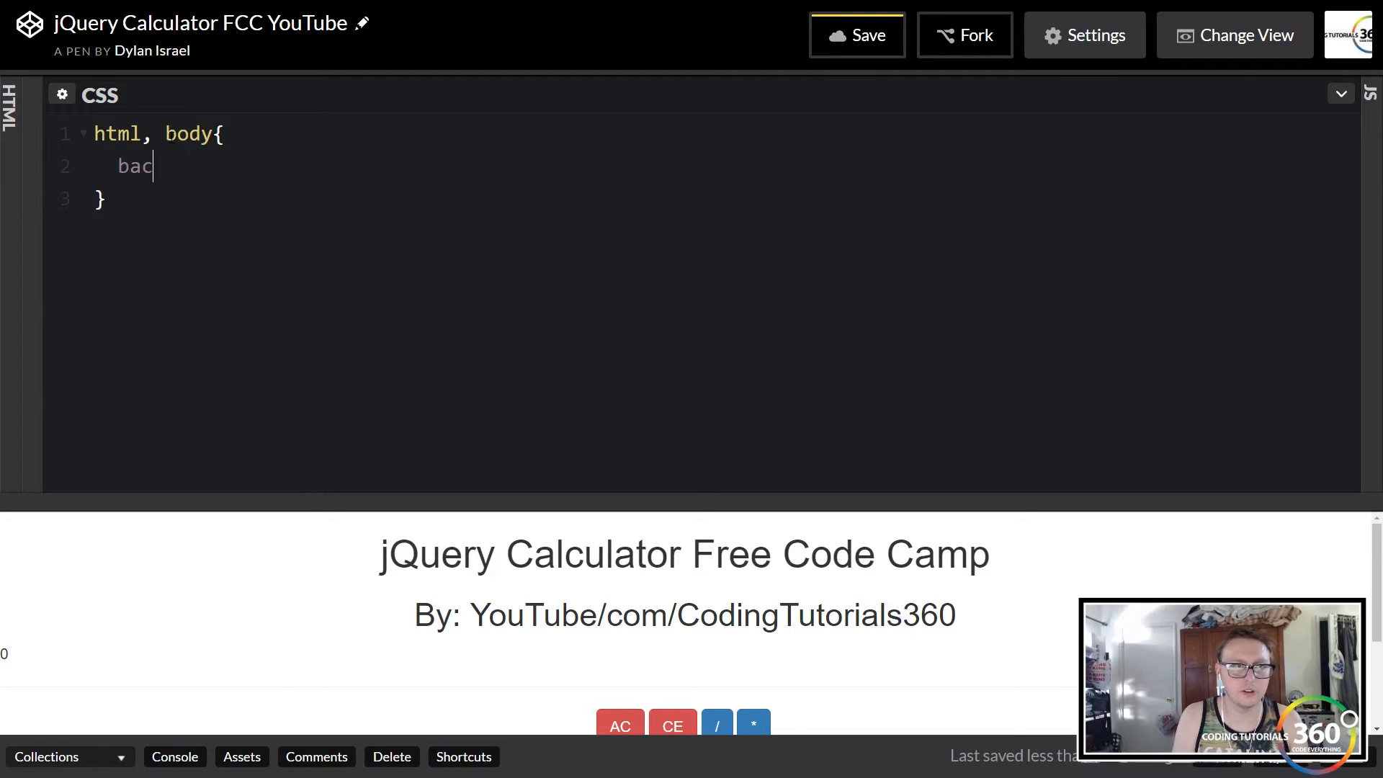
pyautogui.write('ckground-colo')
pyautogui.write('r:')
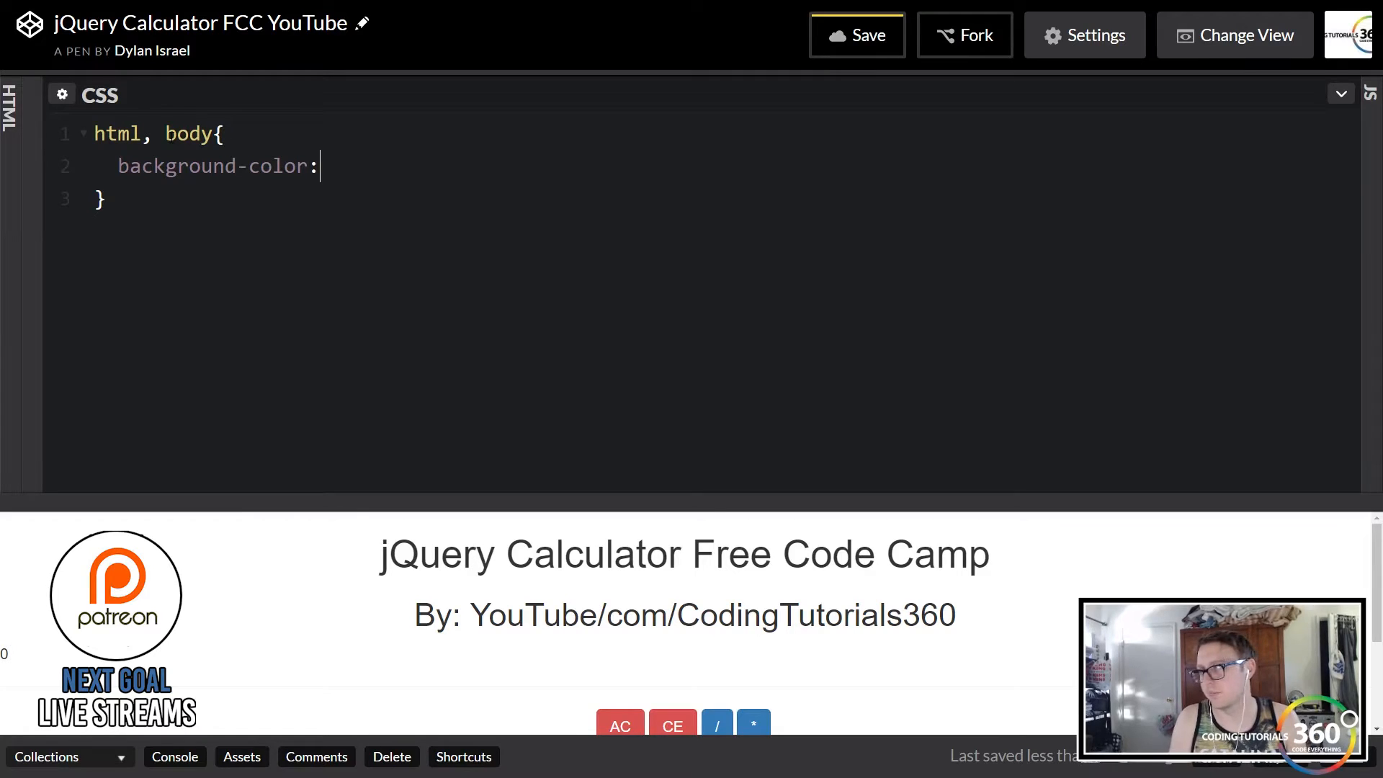
pyautogui.write('black;')
pyautogui.hotkey('ctrl', 's')
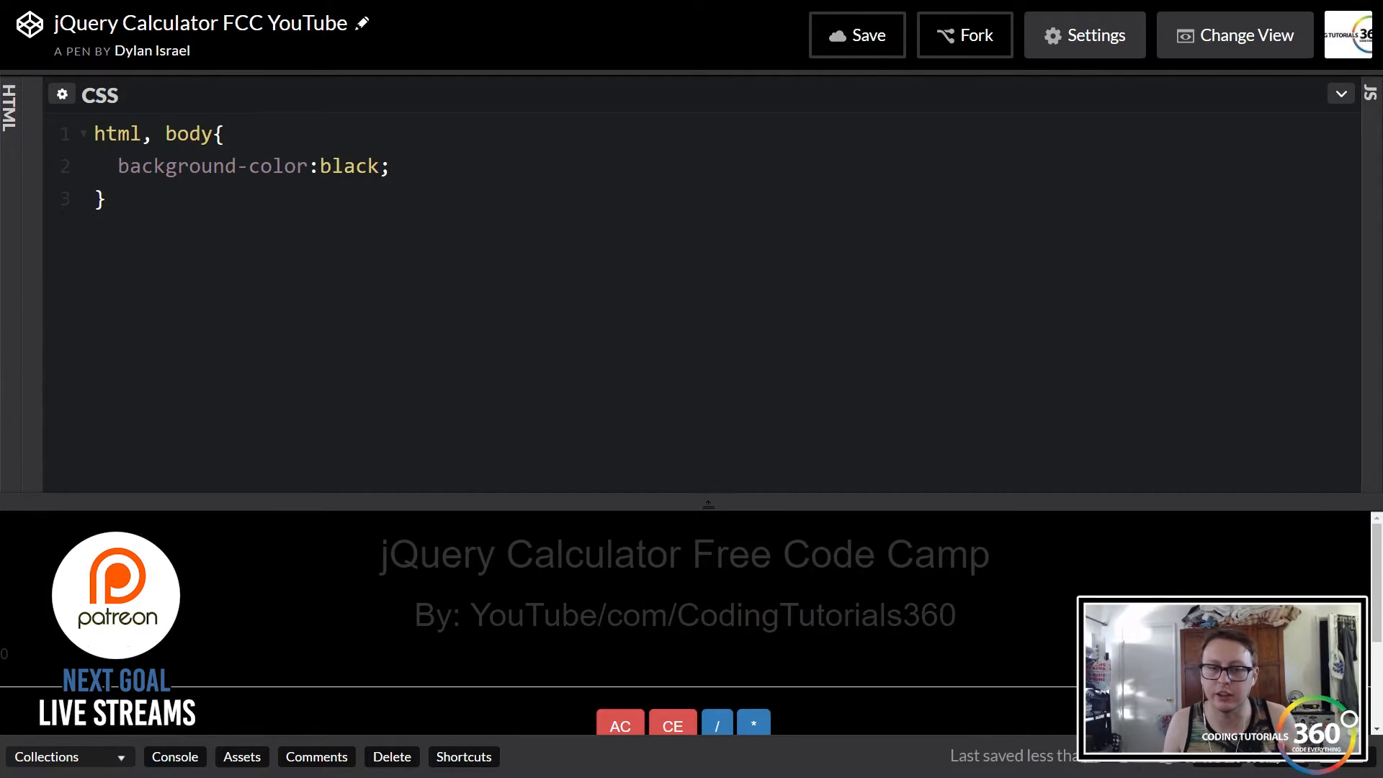
pyautogui.moveTo(736, 502)
pyautogui.mouseDown()
pyautogui.moveTo(735, 246)
pyautogui.moveTo(754, 349)
pyautogui.mouseUp()
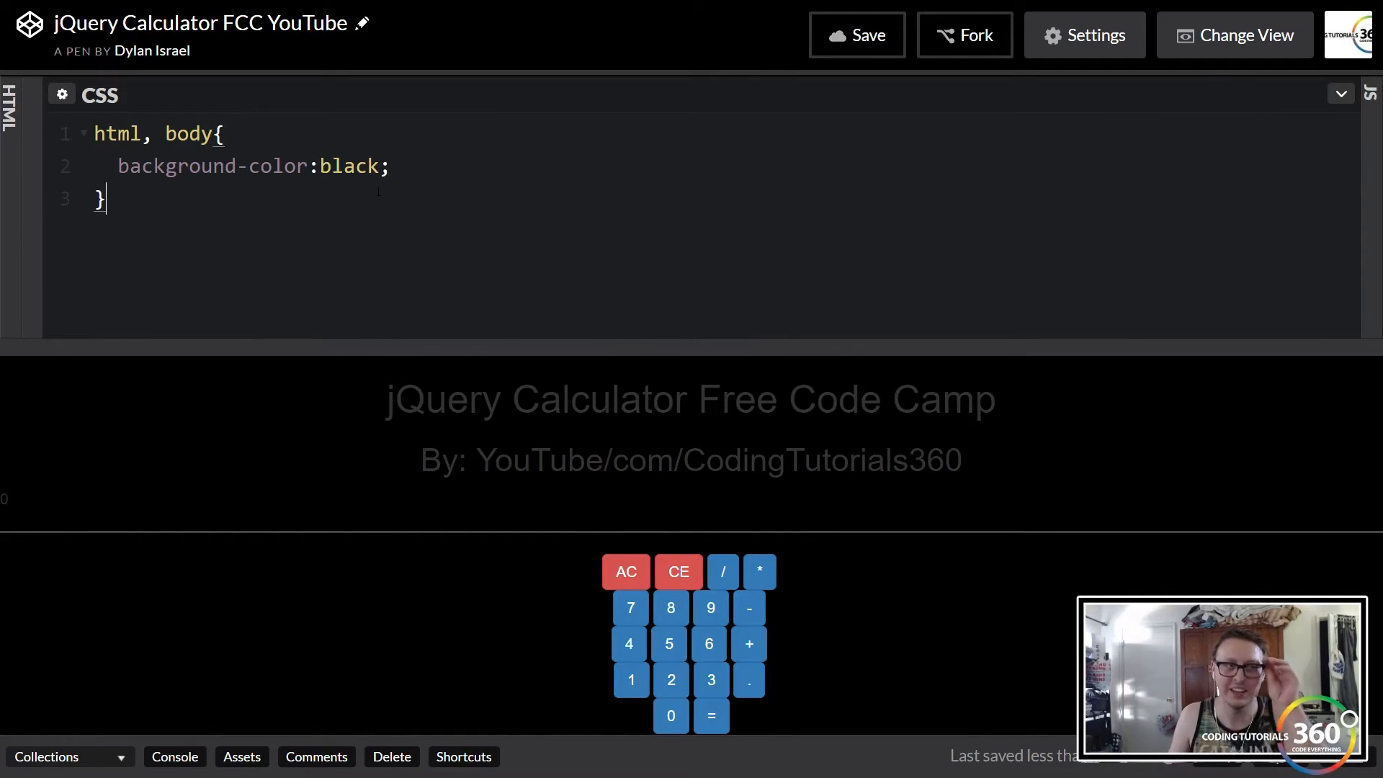
# Step: Add an h1 rule with color:white and save so the heading turns white
pyautogui.press('Return')
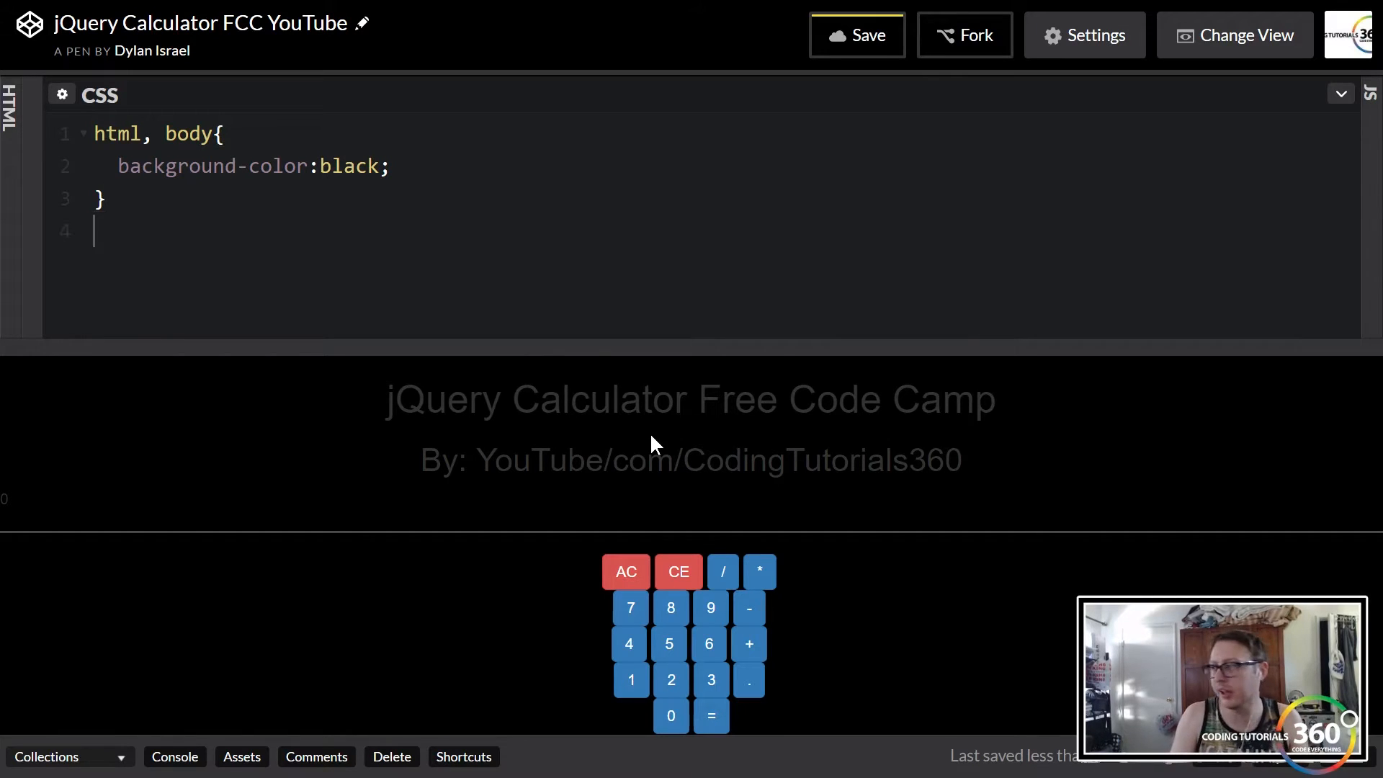
pyautogui.write('hr{')
pyautogui.press('Return')
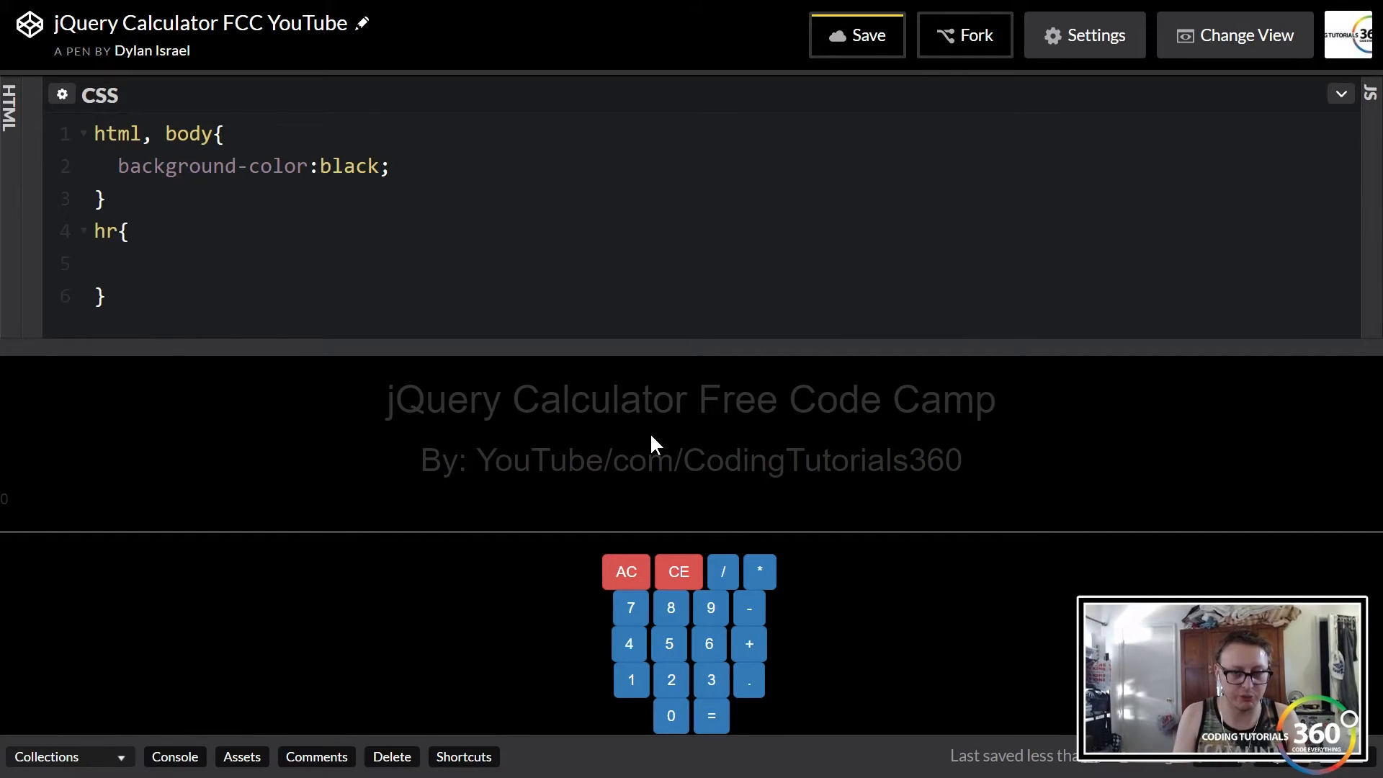
pyautogui.press('Up')
pyautogui.press('Delete')
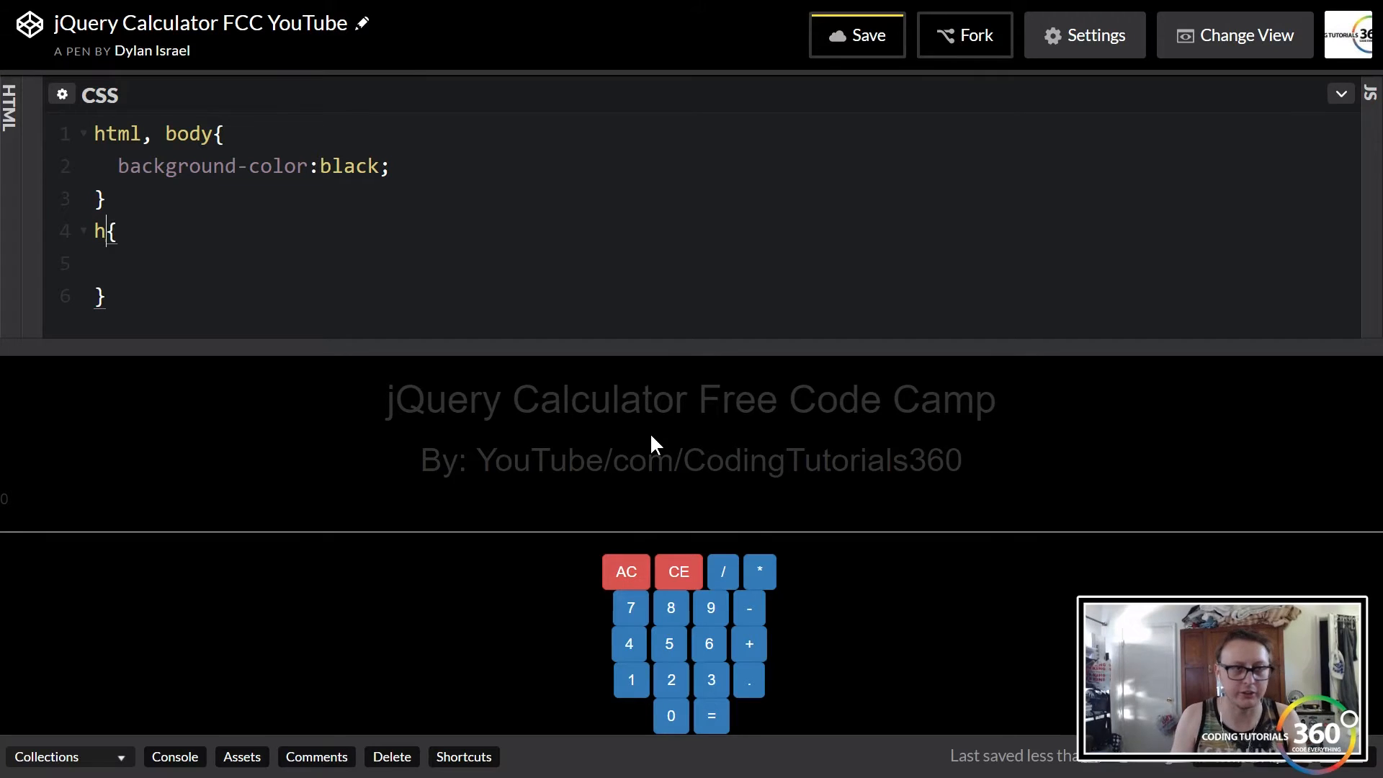
pyautogui.write('1')
pyautogui.press('Down')
pyautogui.write('c')
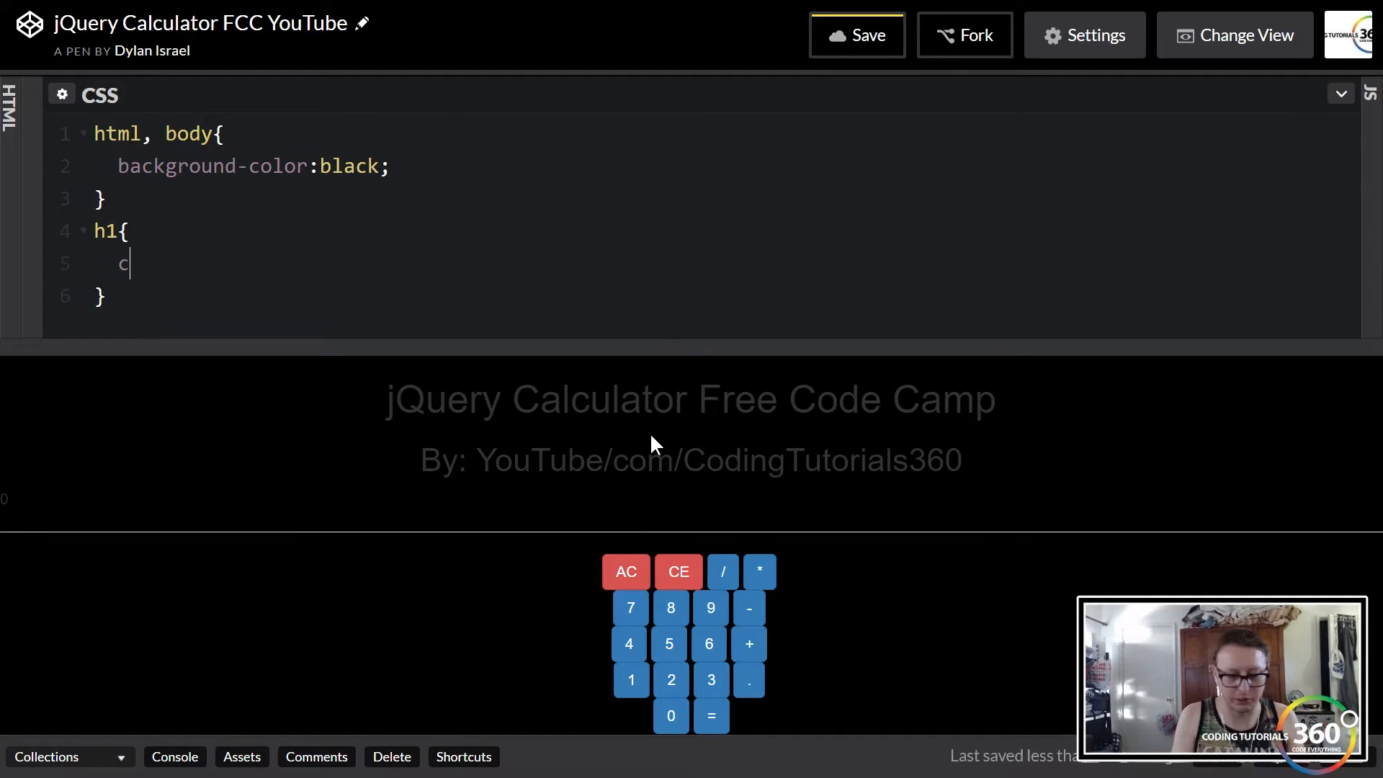
pyautogui.write("olor:white'")
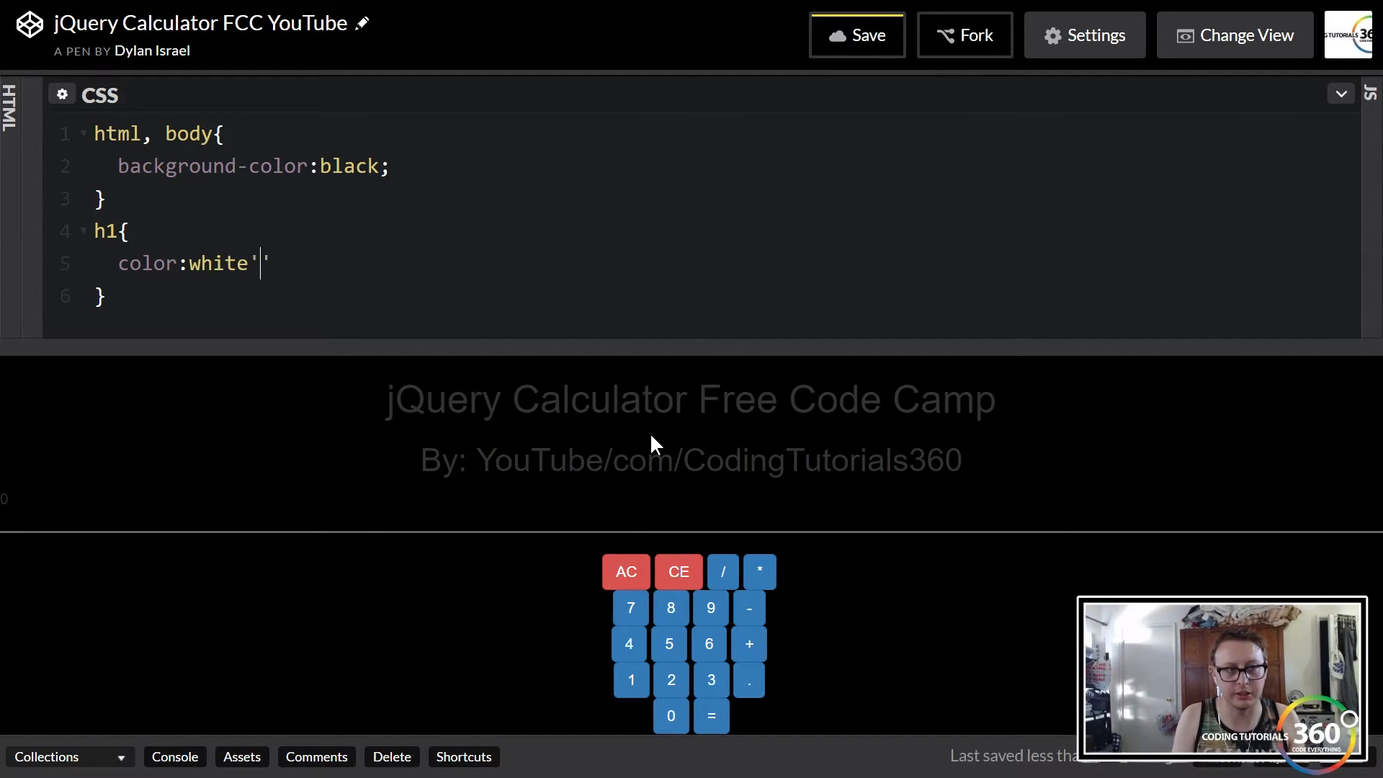
pyautogui.write(';')
pyautogui.hotkey('ctrl', 's')
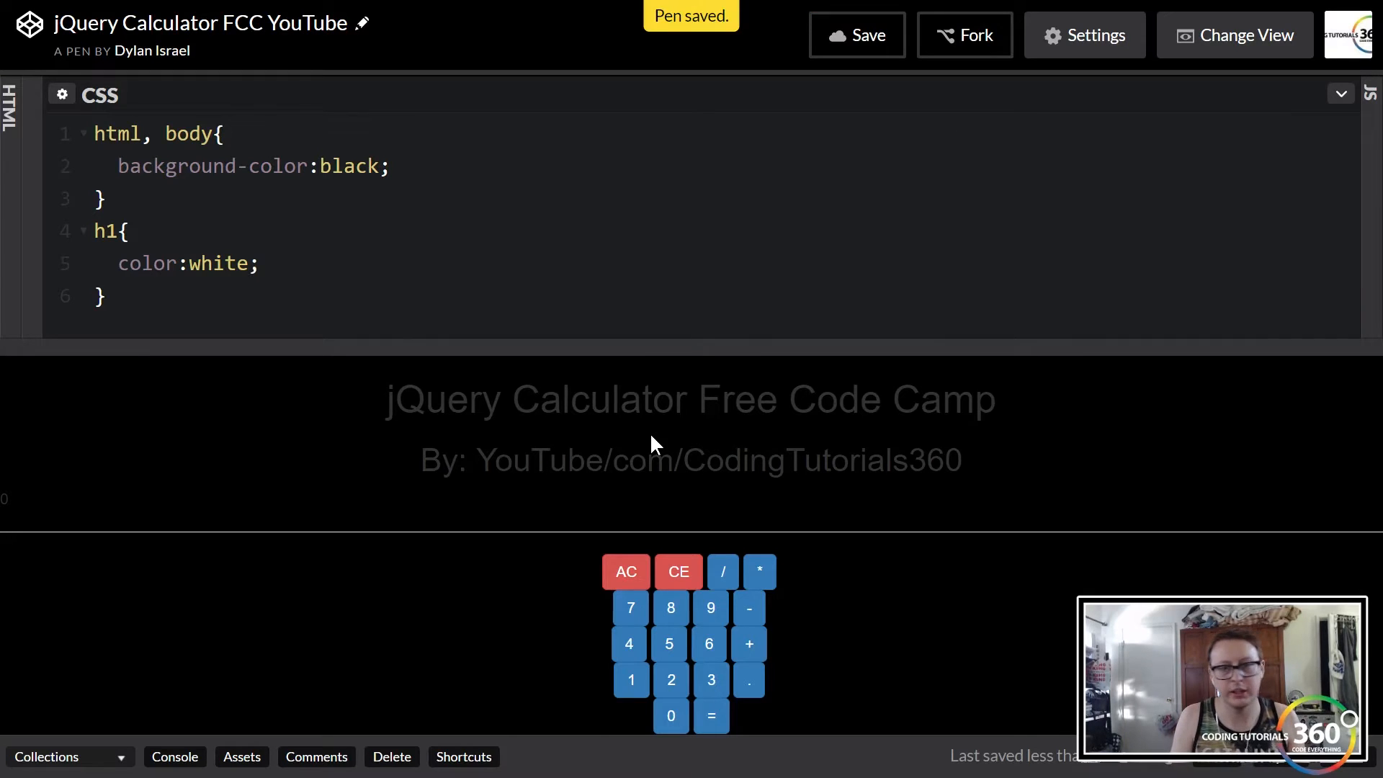
# Step: Give the h1 rule font-family:"Oswald" and save the pen
pyautogui.press('Return')
pyautogui.write('fo')
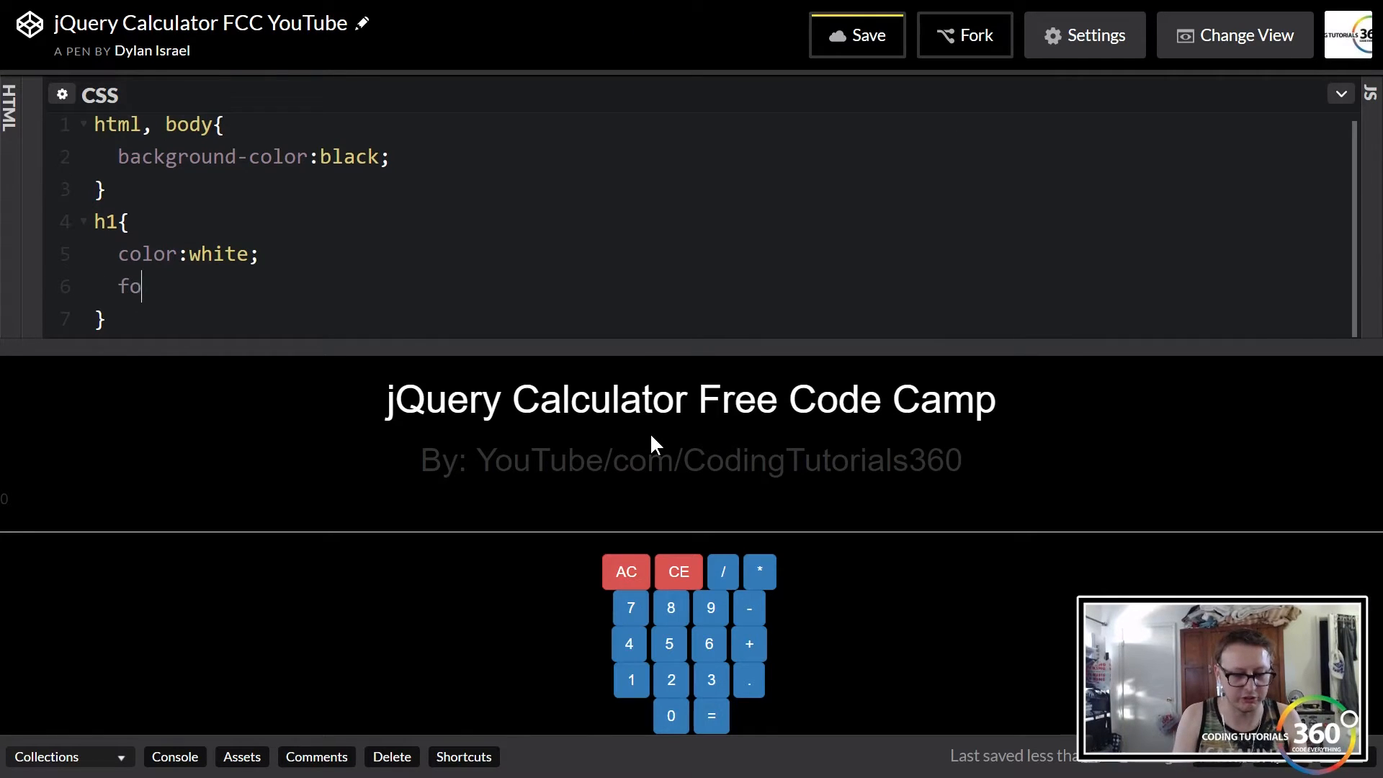
pyautogui.write('mnt')
pyautogui.press('BackSpace')
pyautogui.press('BackSpace')
pyautogui.press('BackSpace')
pyautogui.write('m')
pyautogui.press('BackSpace')
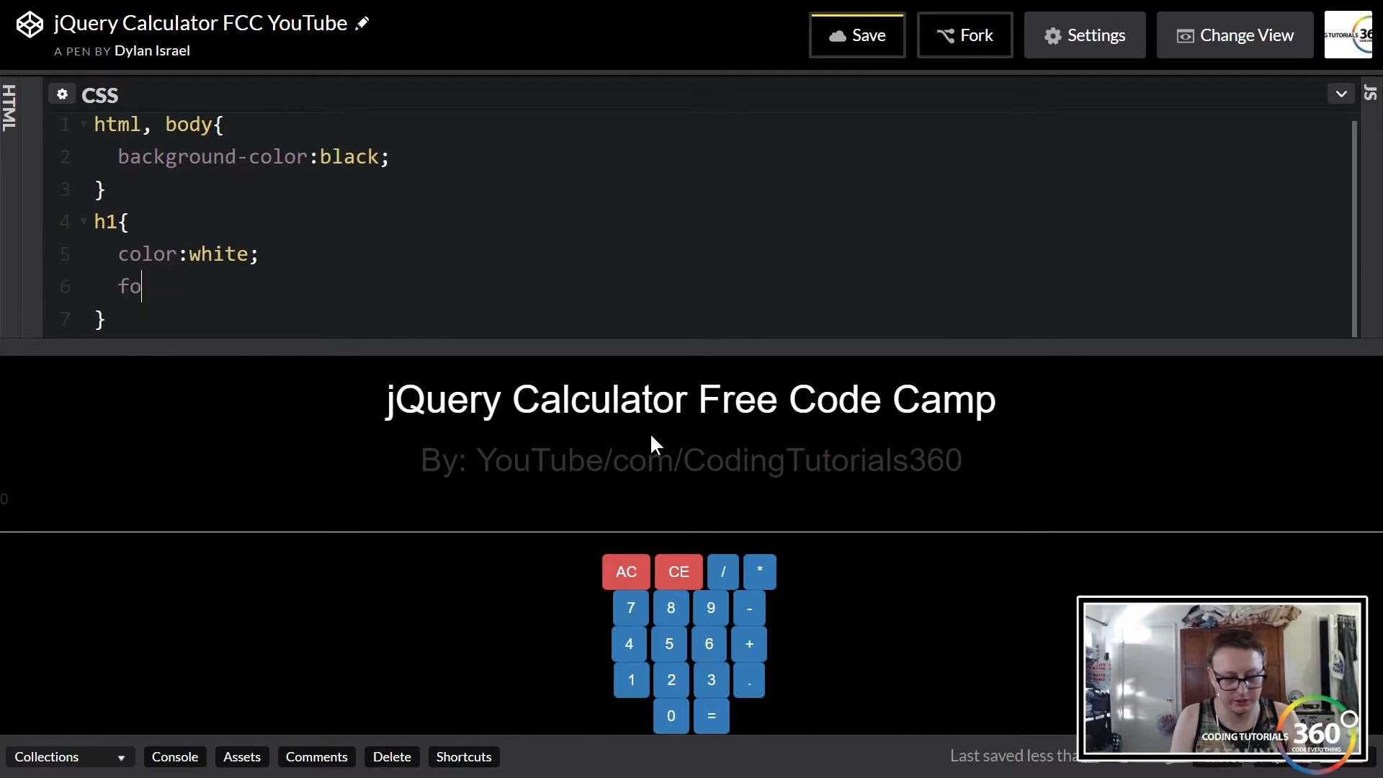
pyautogui.write('nt-family":')
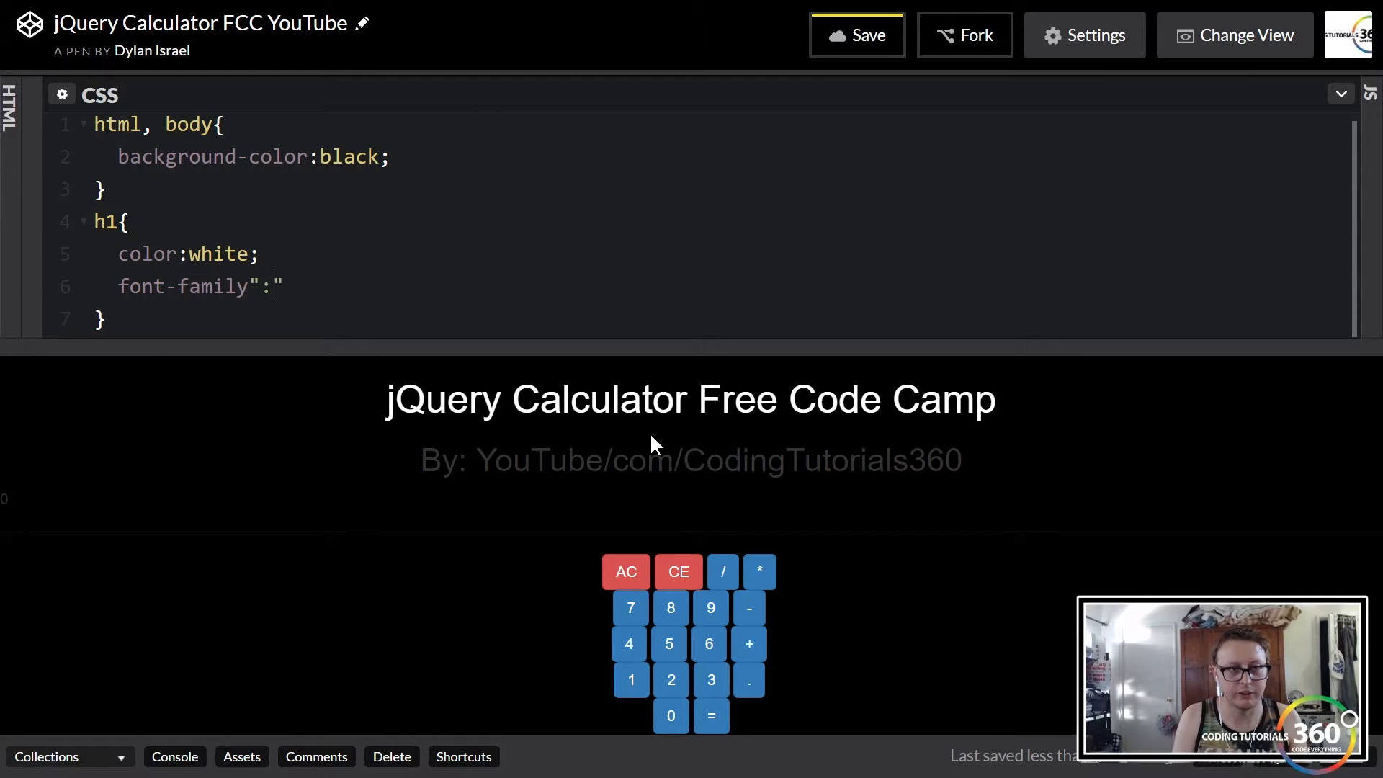
pyautogui.press('BackSpace')
pyautogui.write('"')
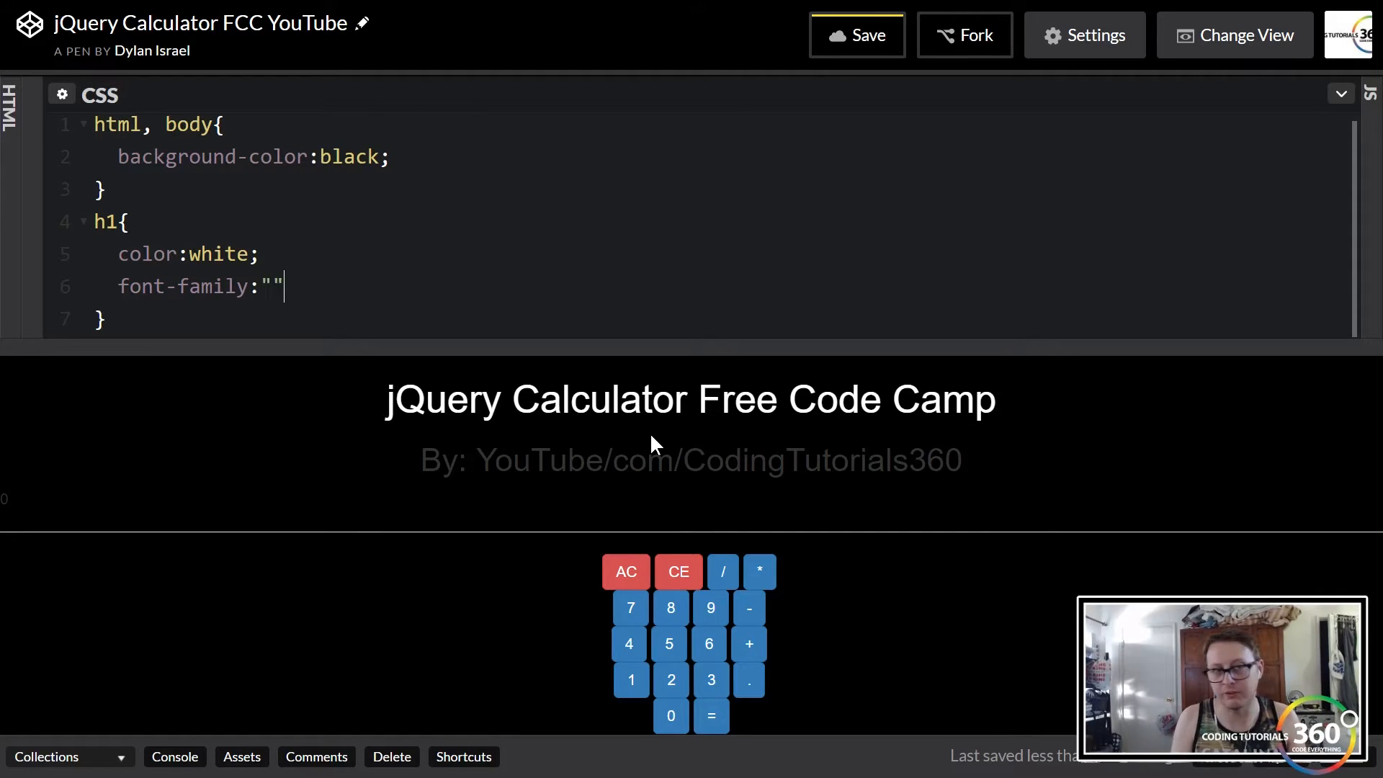
pyautogui.write('Oswald')
pyautogui.press('Right')
pyautogui.write(';')
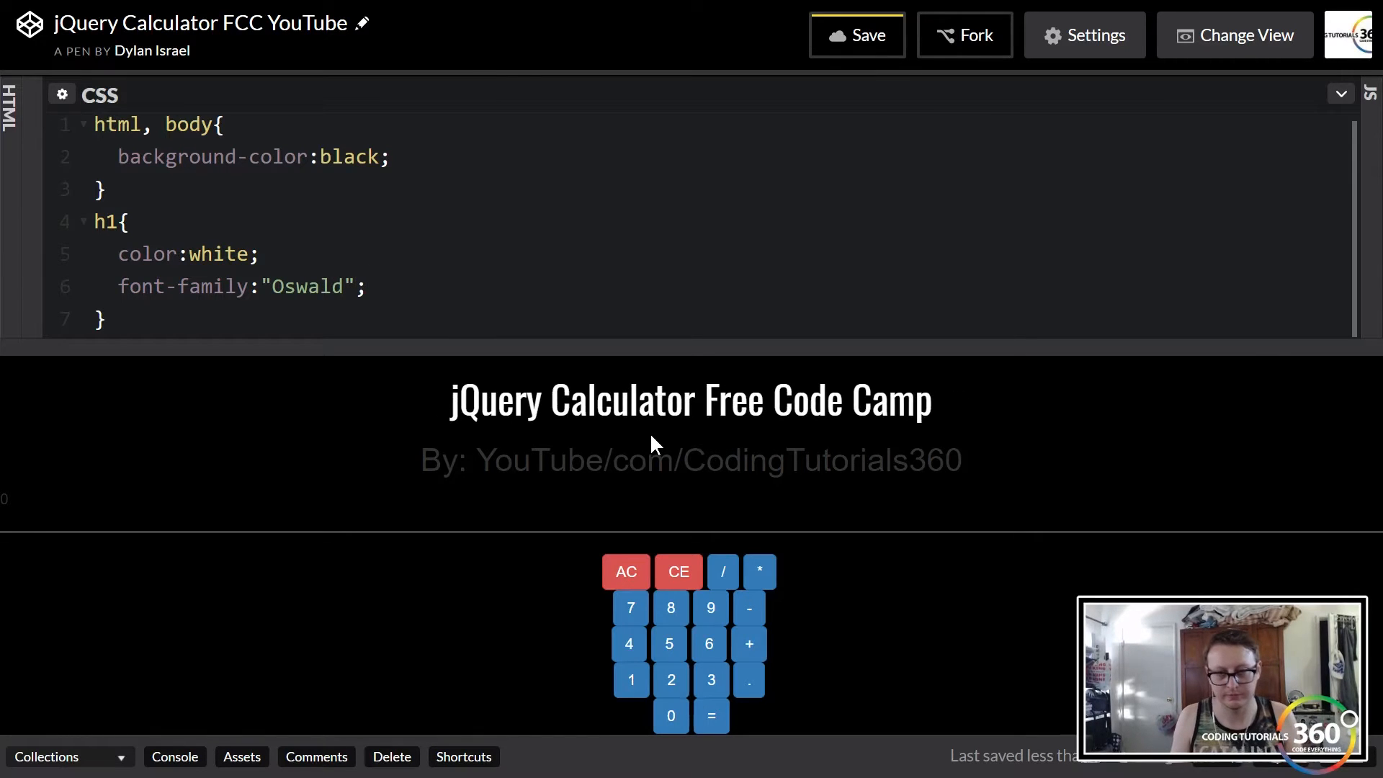
pyautogui.hotkey('ctrl', 's')
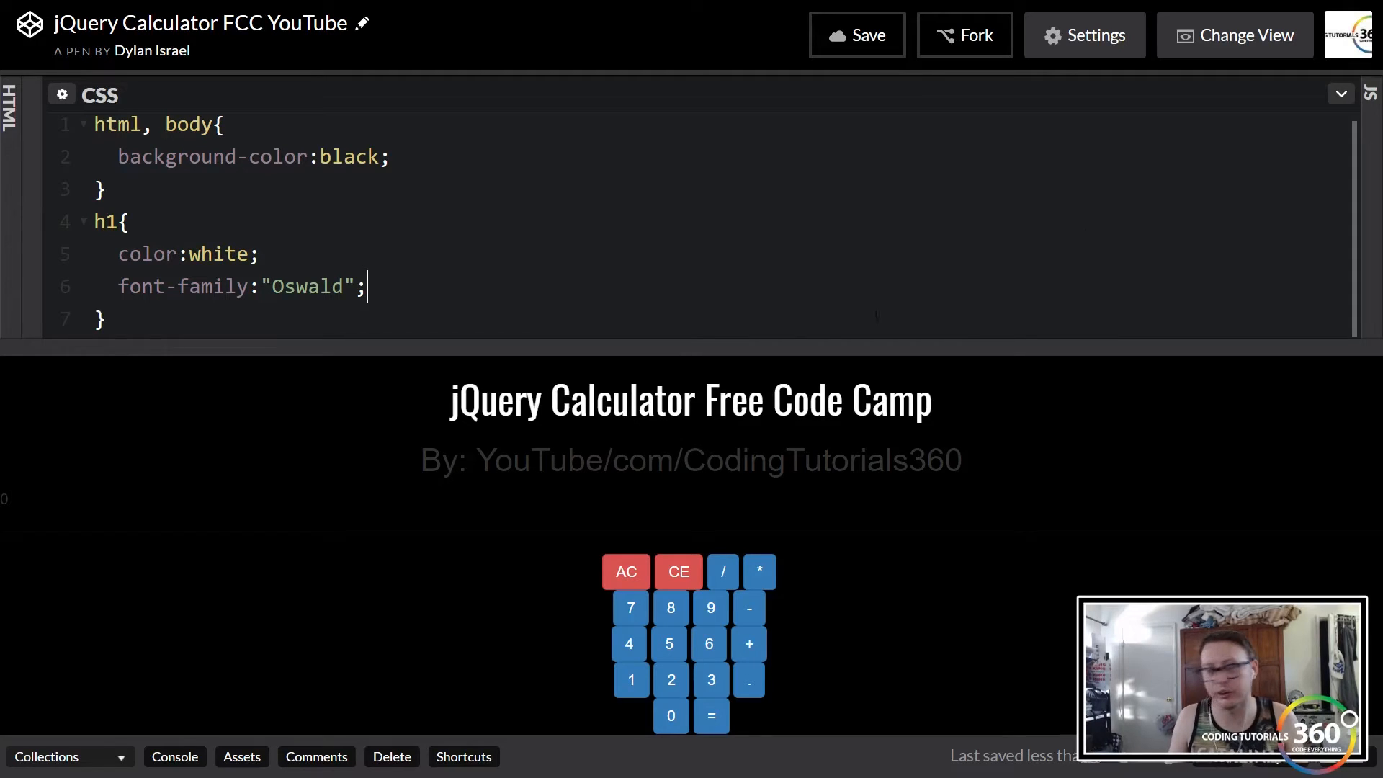
pyautogui.press('Down')
pyautogui.press('Return')
pyautogui.press('Return')
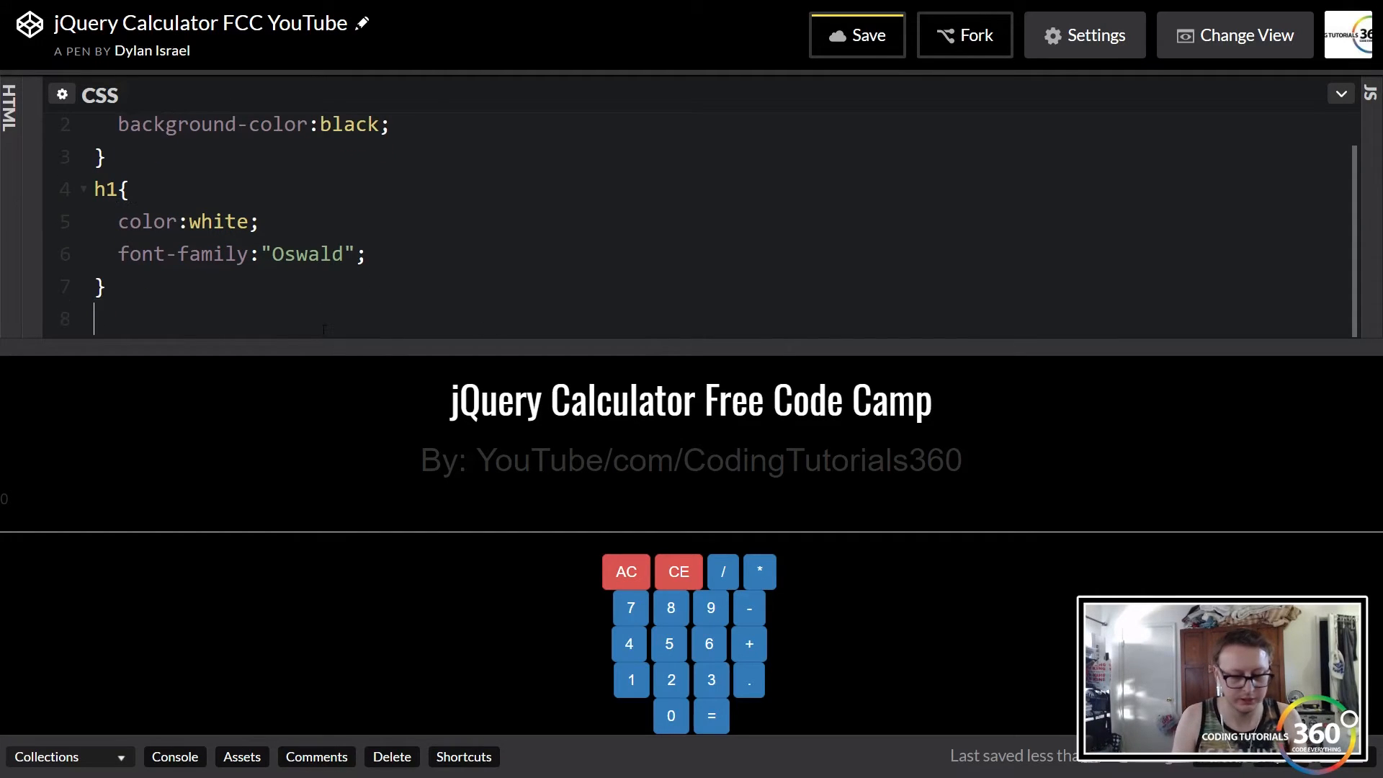
pyautogui.write('h2P')
# Step: Add an h2 rule with color:white and font-family:"Prompt"
pyautogui.press('BackSpace')
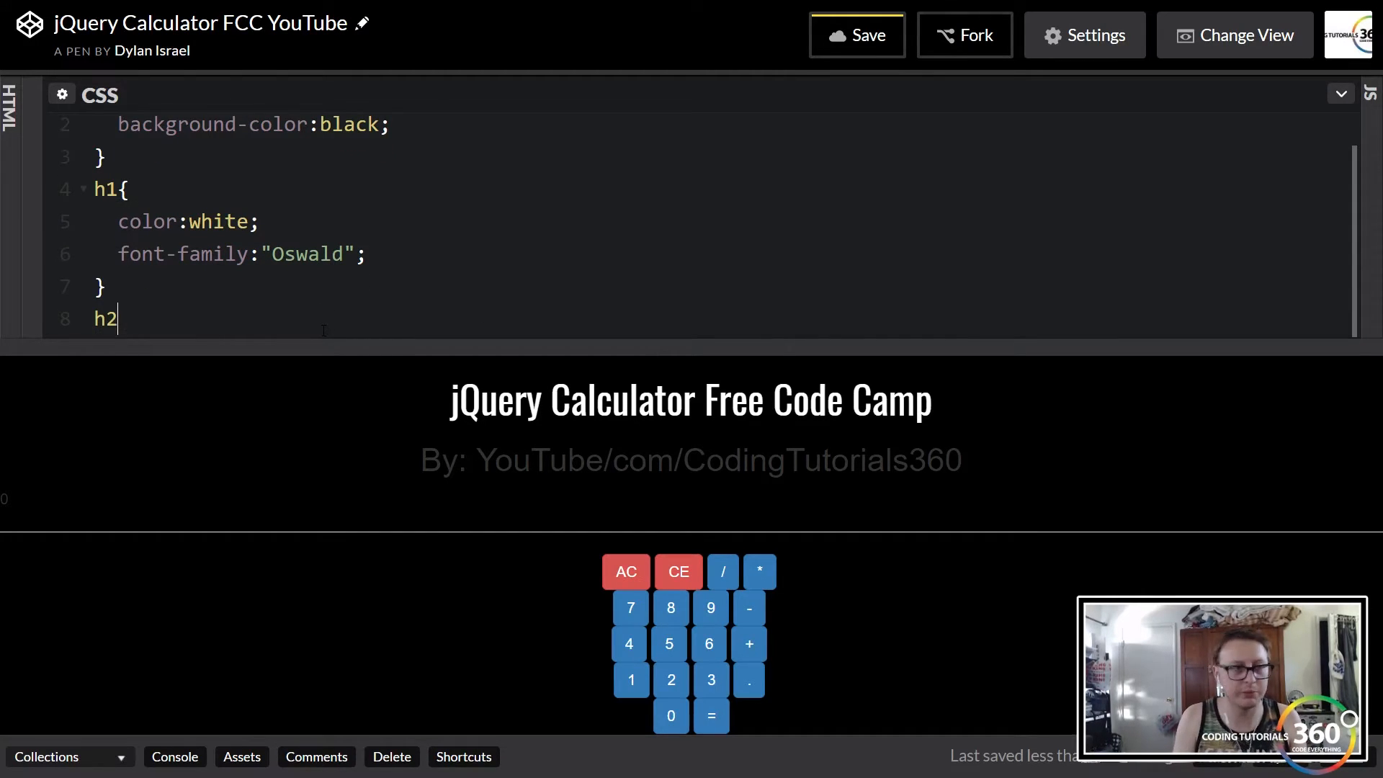
pyautogui.write('{')
pyautogui.press('Return')
pyautogui.write('col')
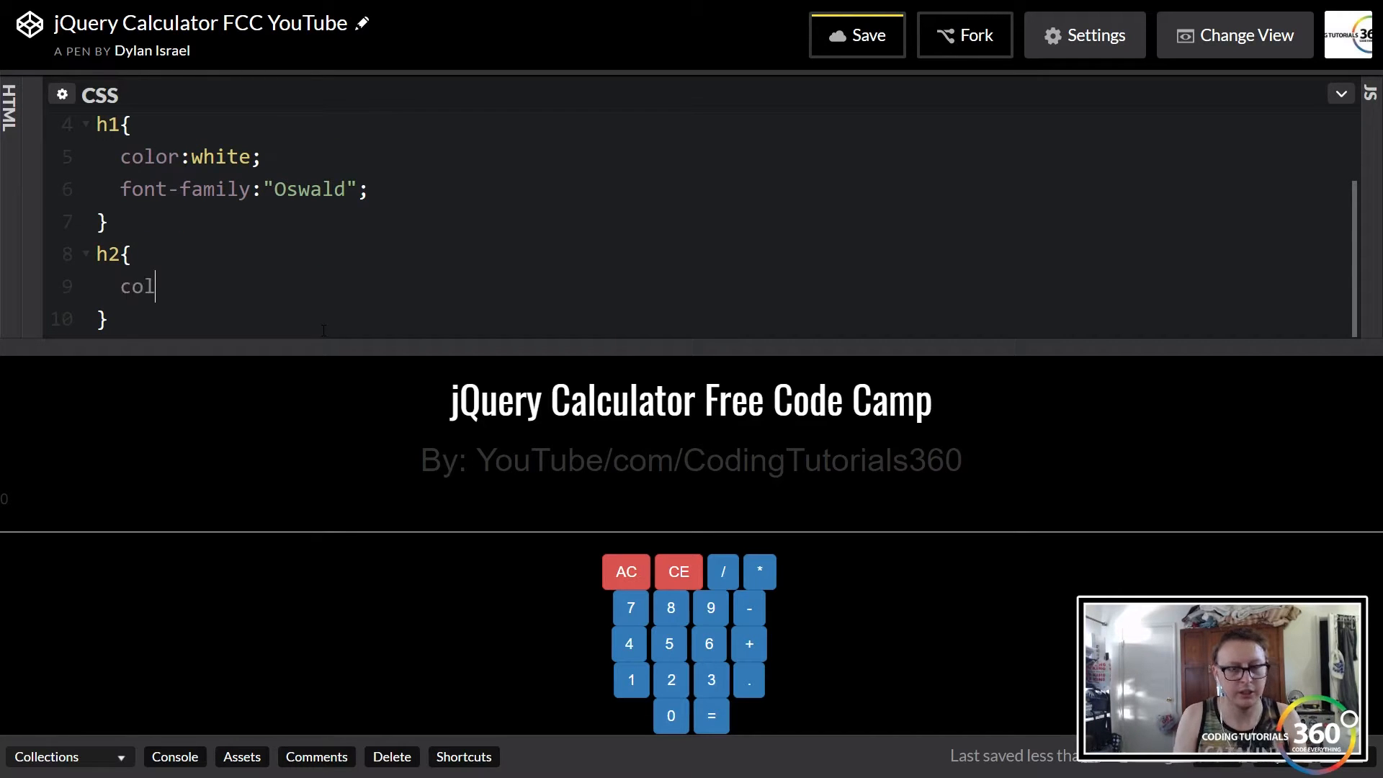
pyautogui.write('or:')
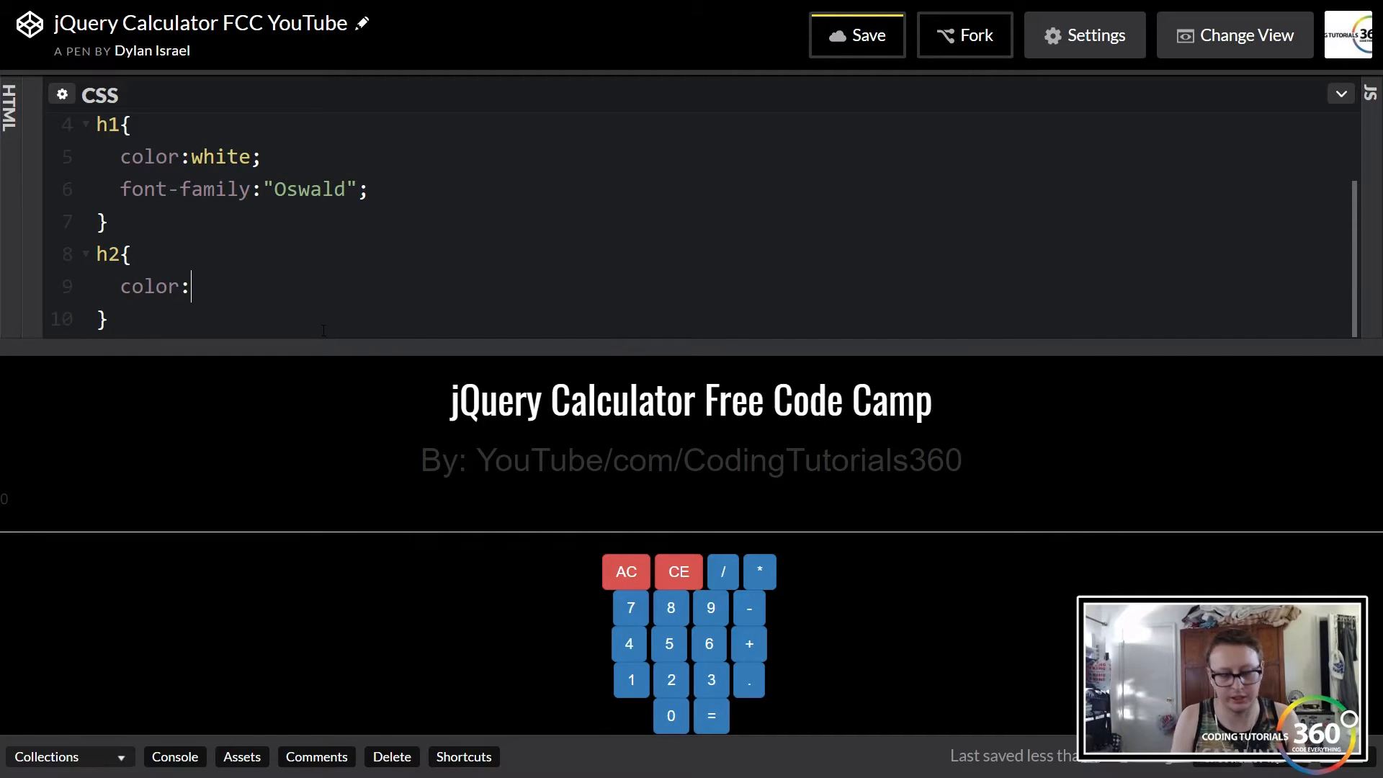
pyautogui.write('white')
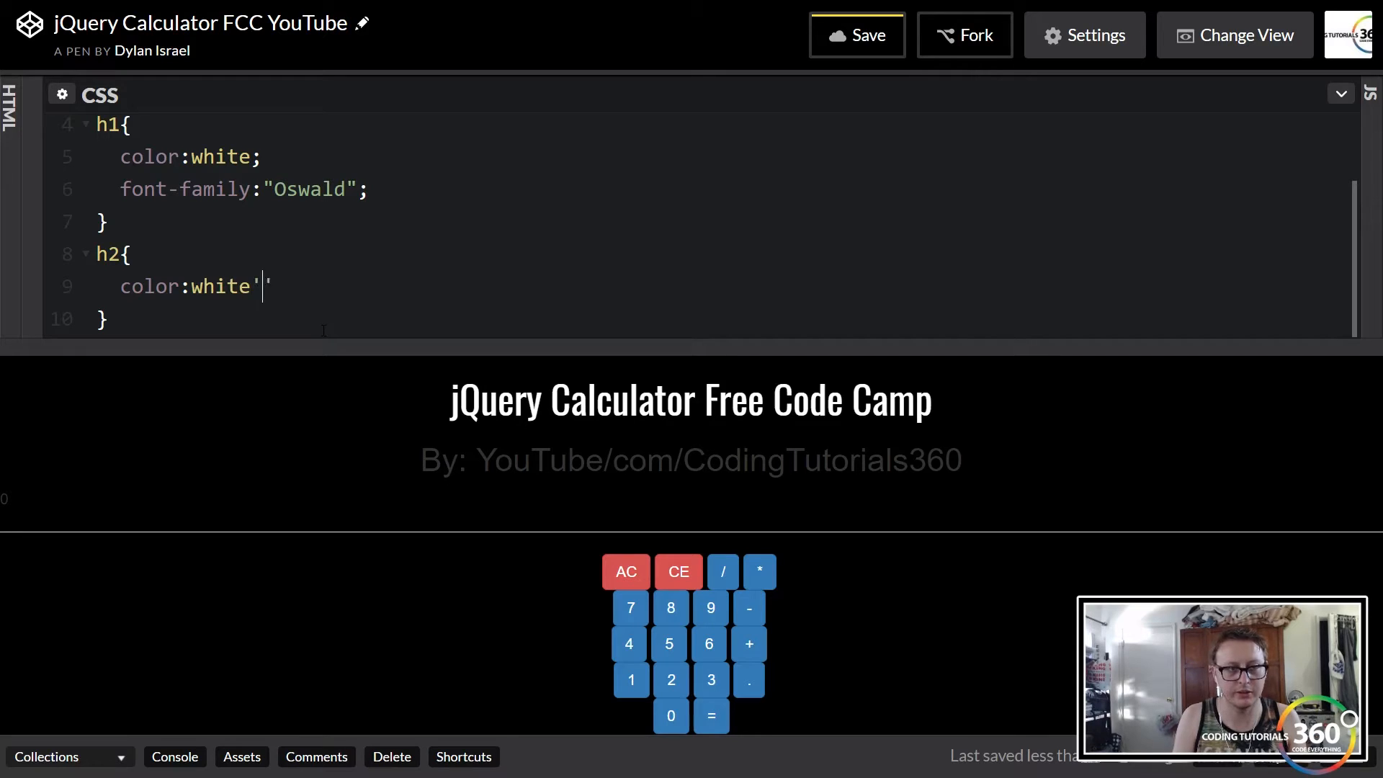
pyautogui.write(';')
pyautogui.press('Return')
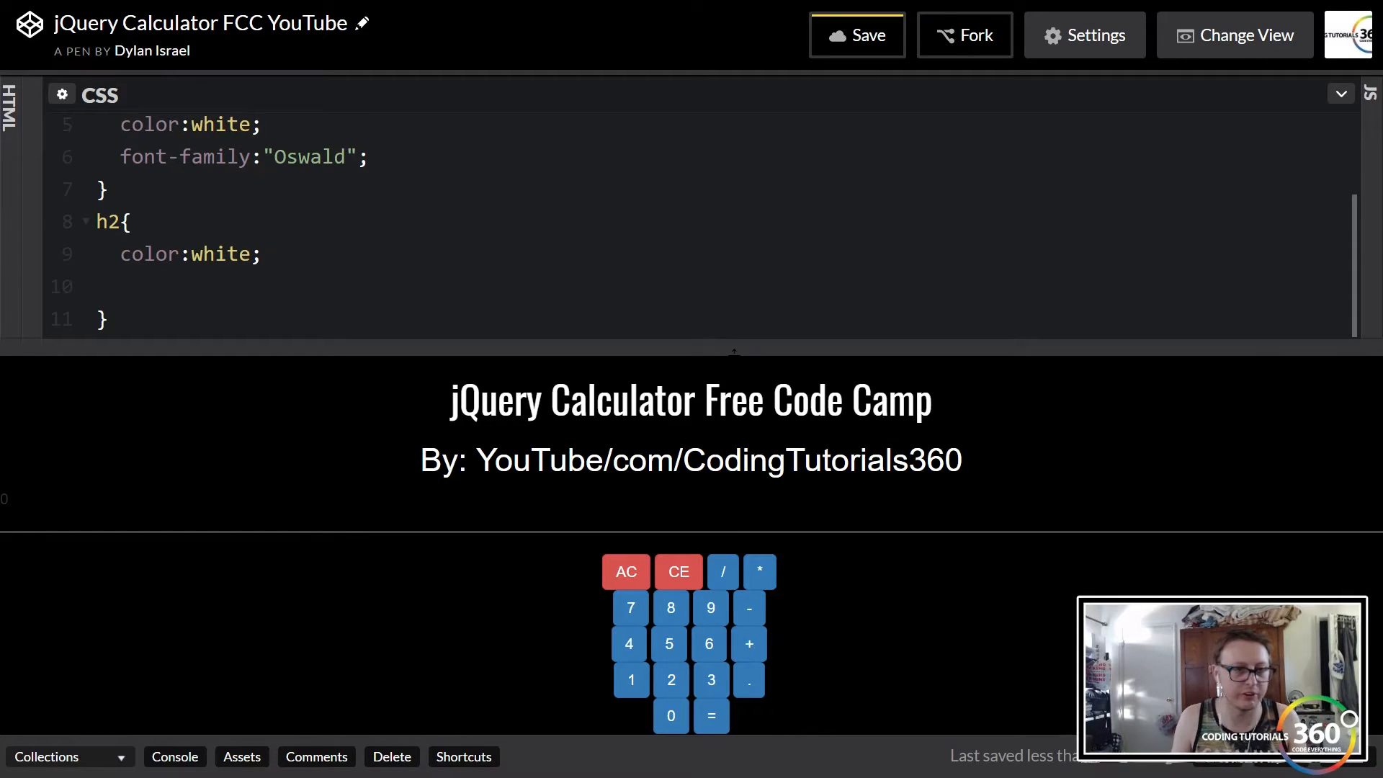
pyautogui.write('font')
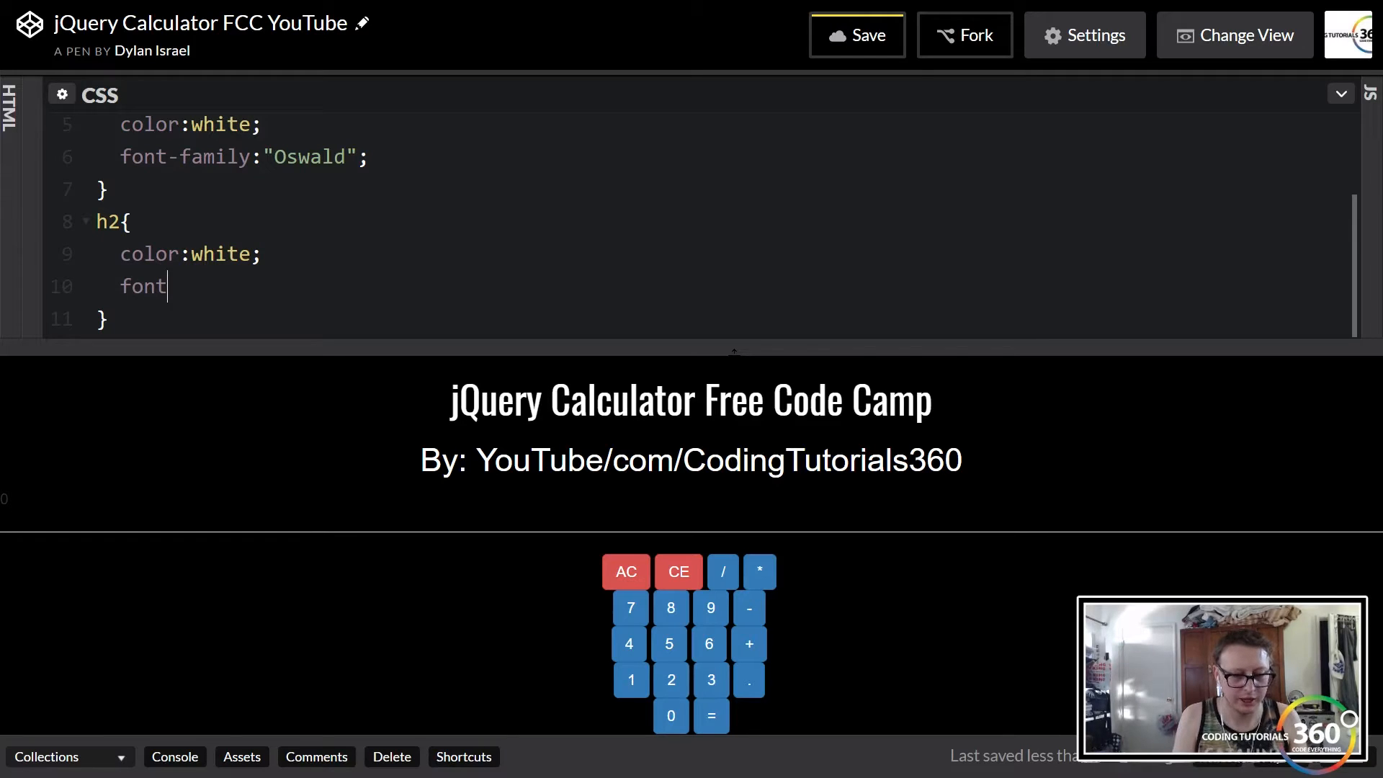
pyautogui.write('-family:')
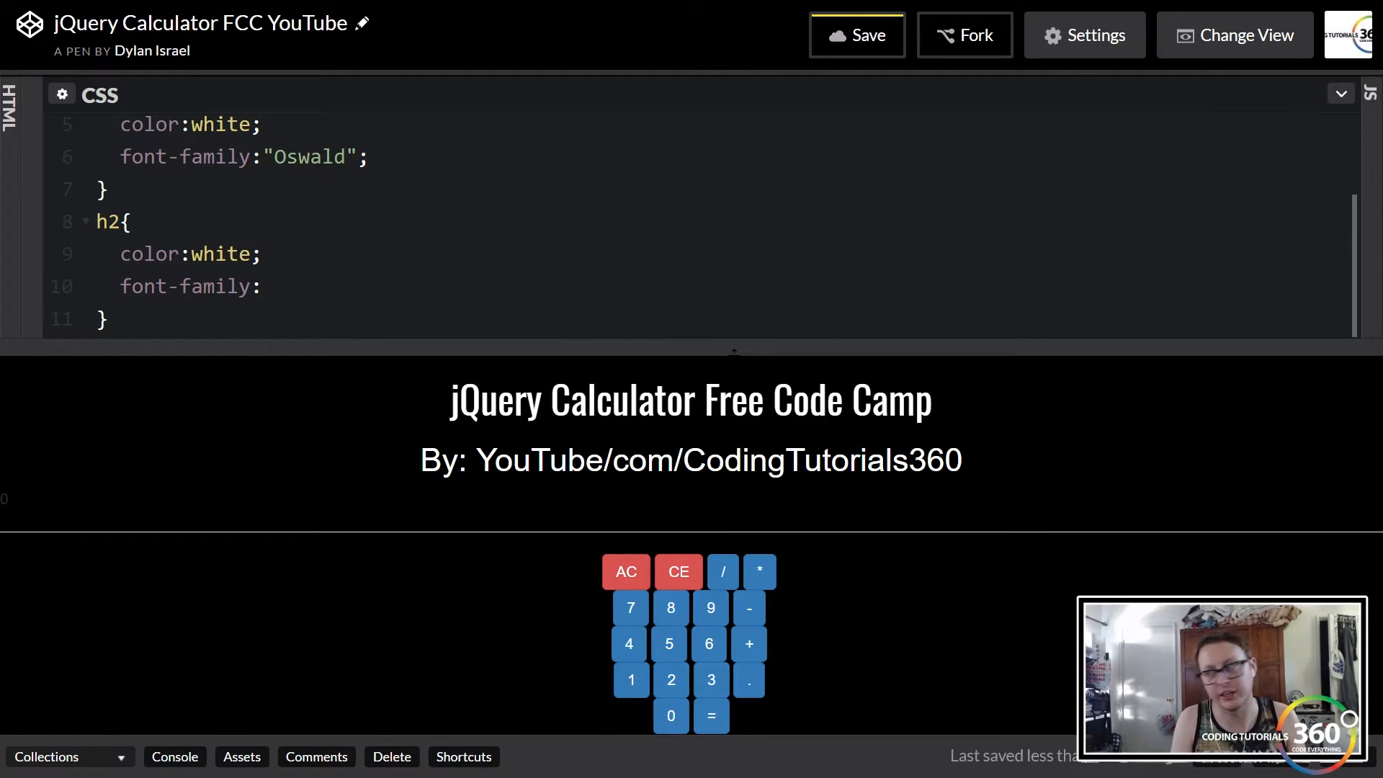
pyautogui.write('"')
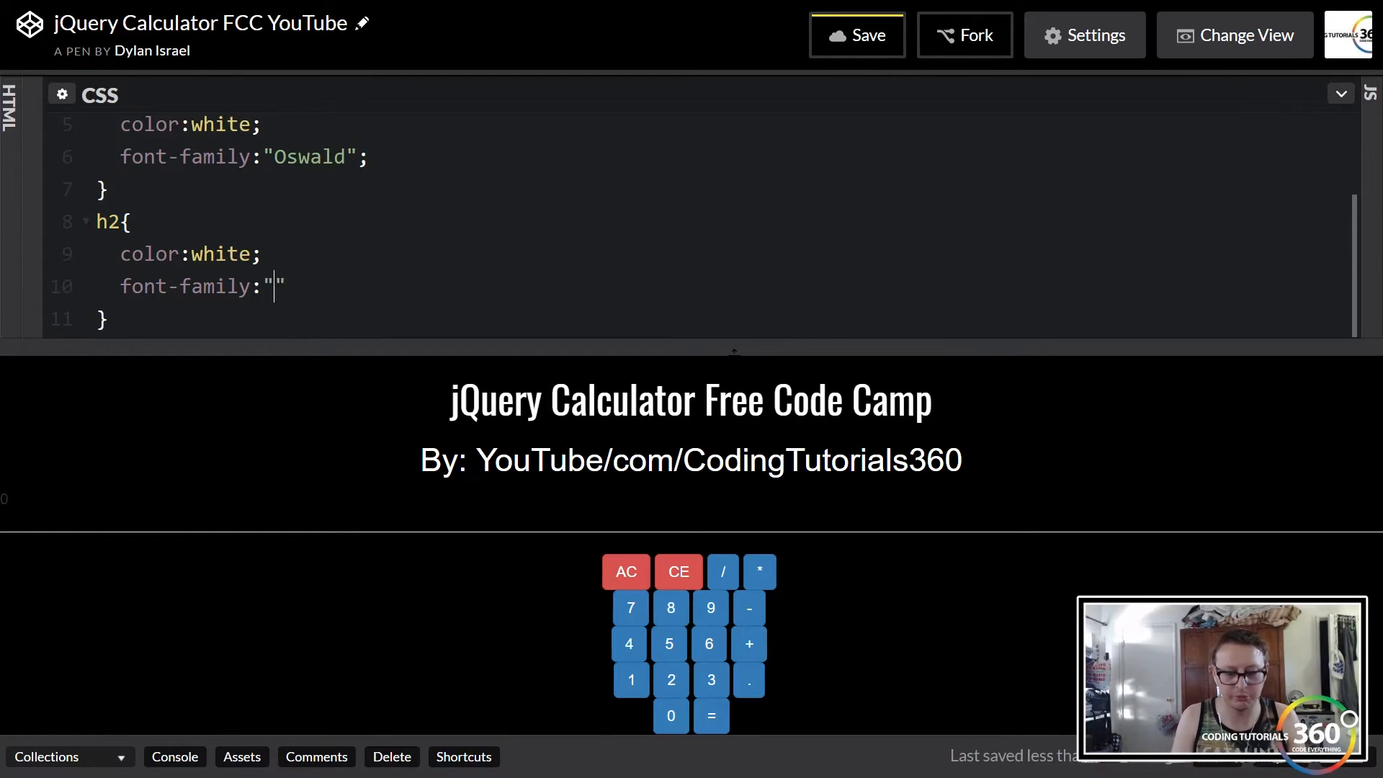
pyautogui.press('Left')
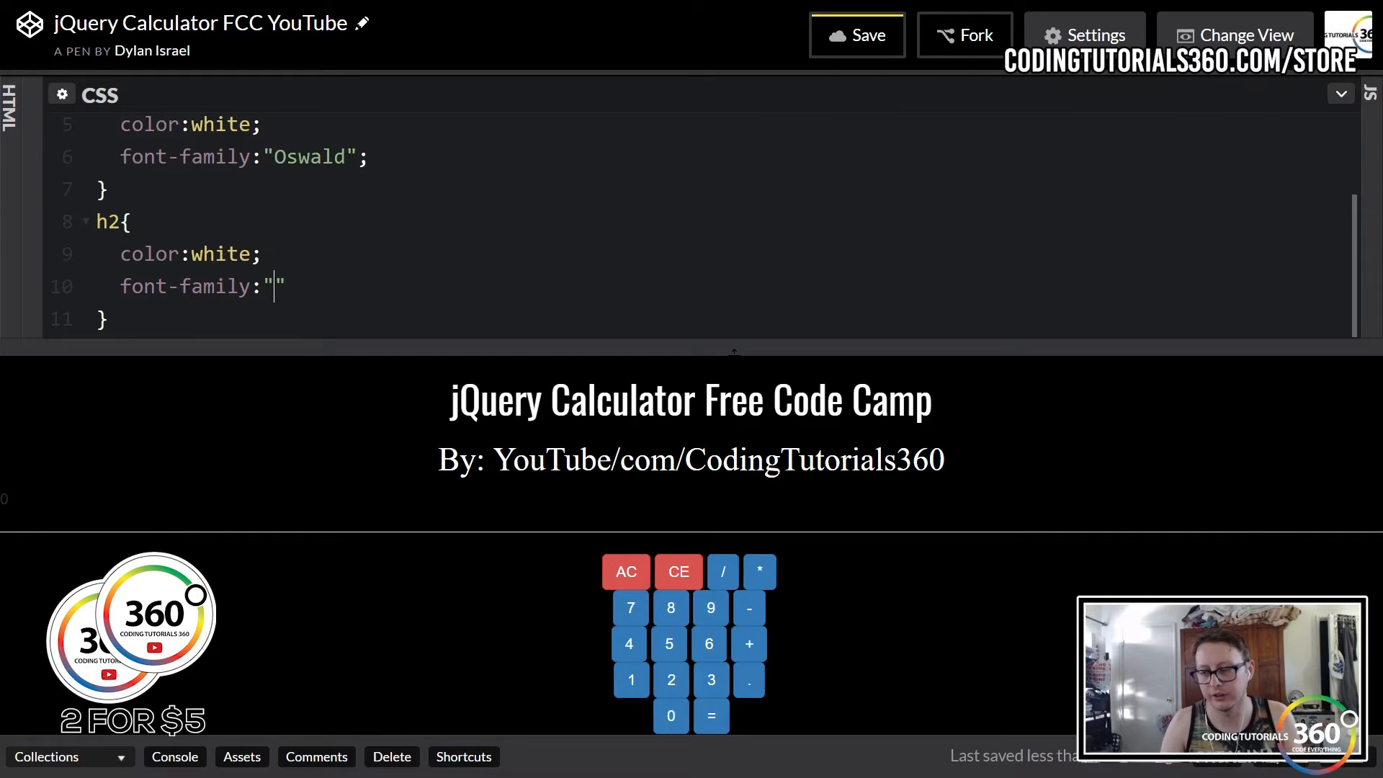
pyautogui.write('Promo')
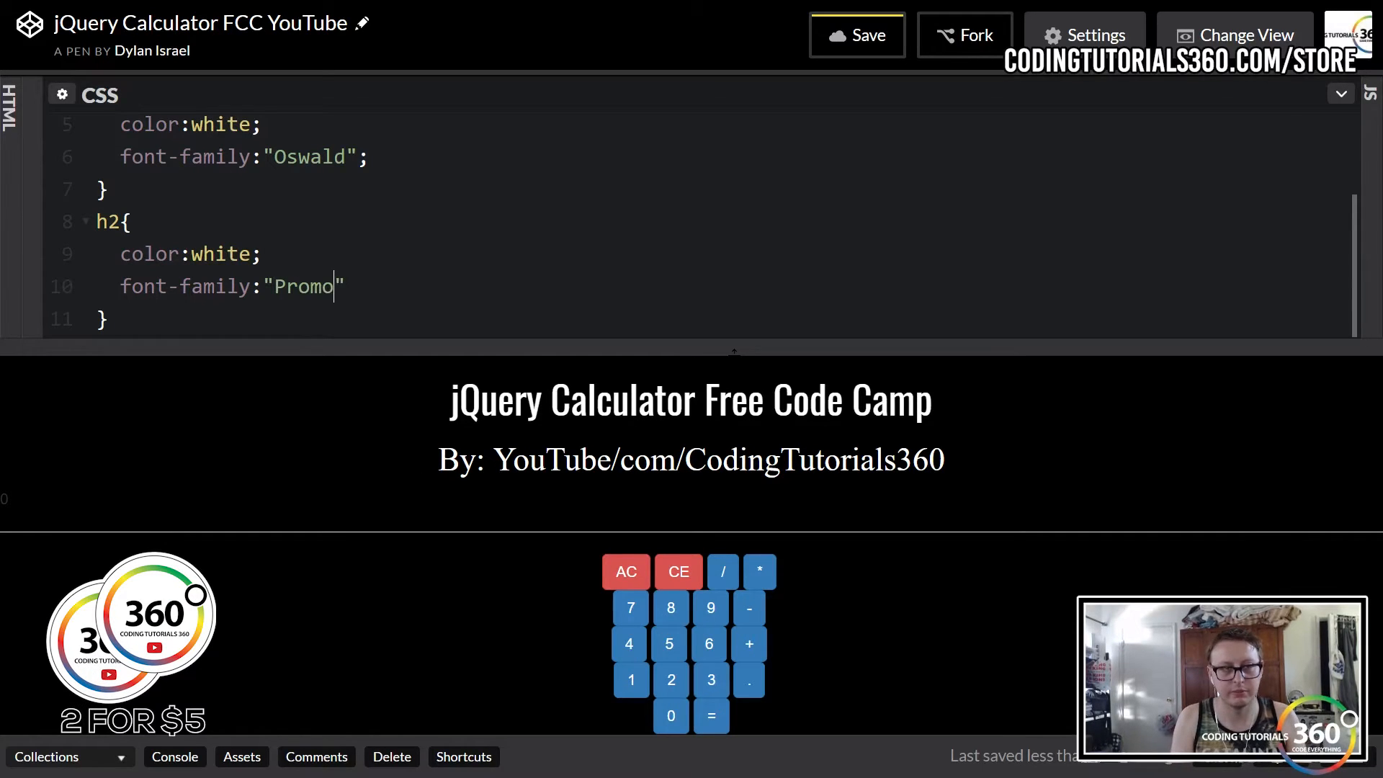
pyautogui.press('BackSpace')
pyautogui.write('pt')
pyautogui.press('Right')
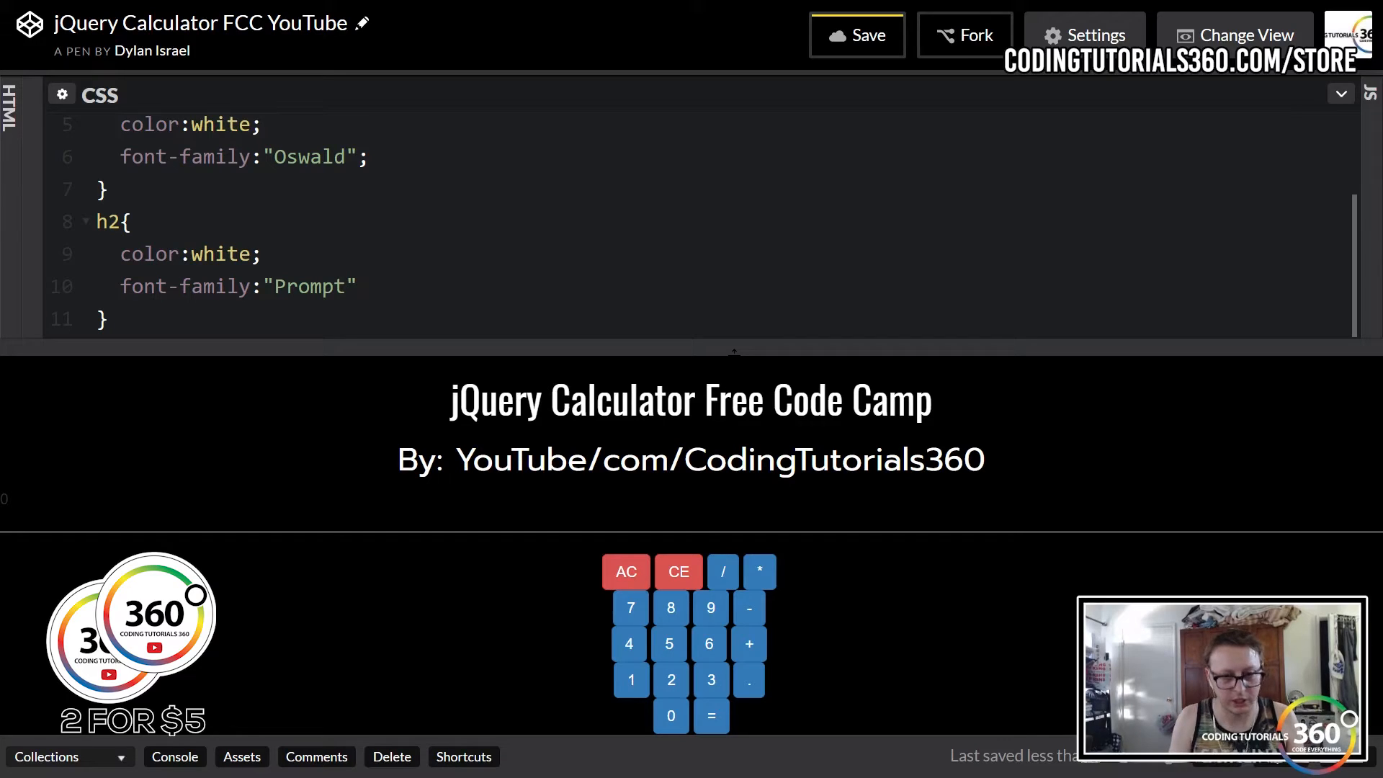
pyautogui.write(';')
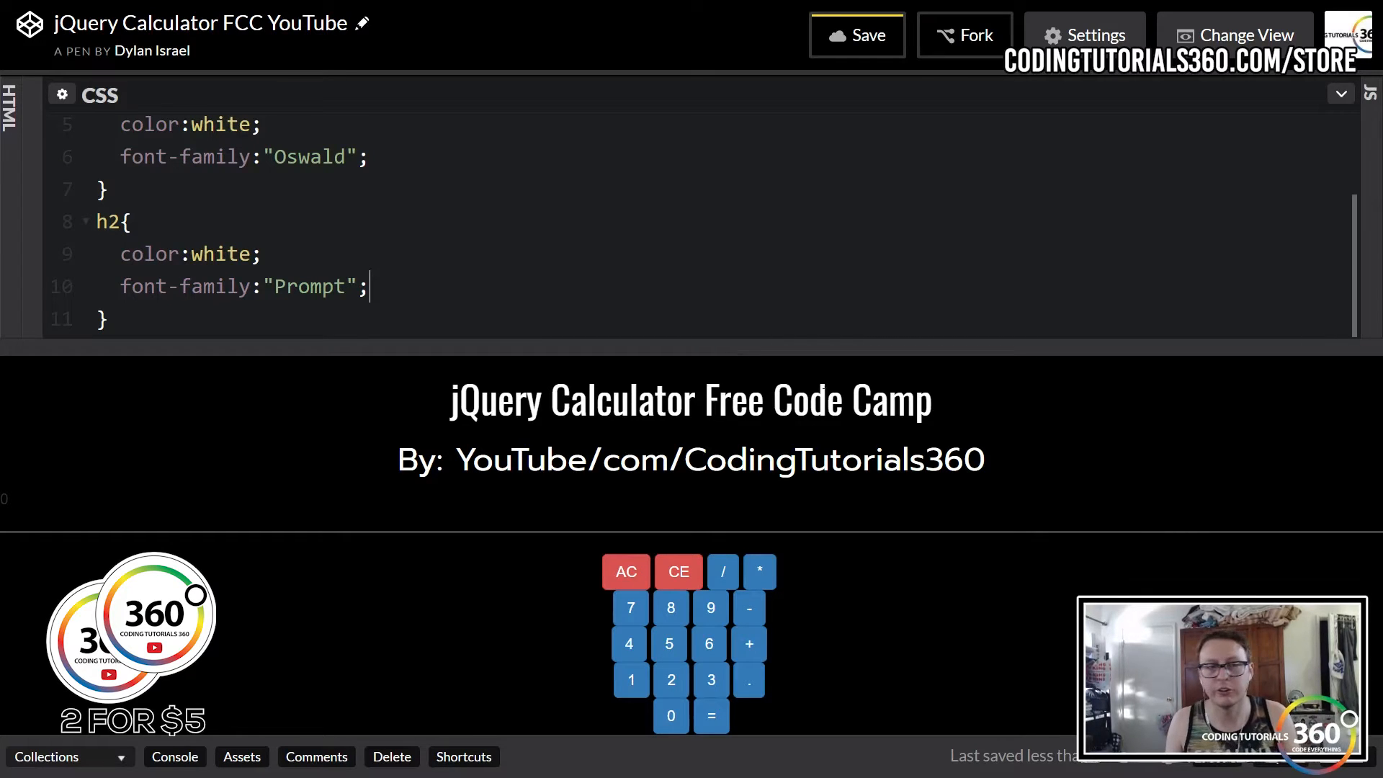
# Step: Check both restyled headings in the preview and move on to a new rule
pyautogui.moveTo(986, 481); pyautogui.dragTo(449, 395)
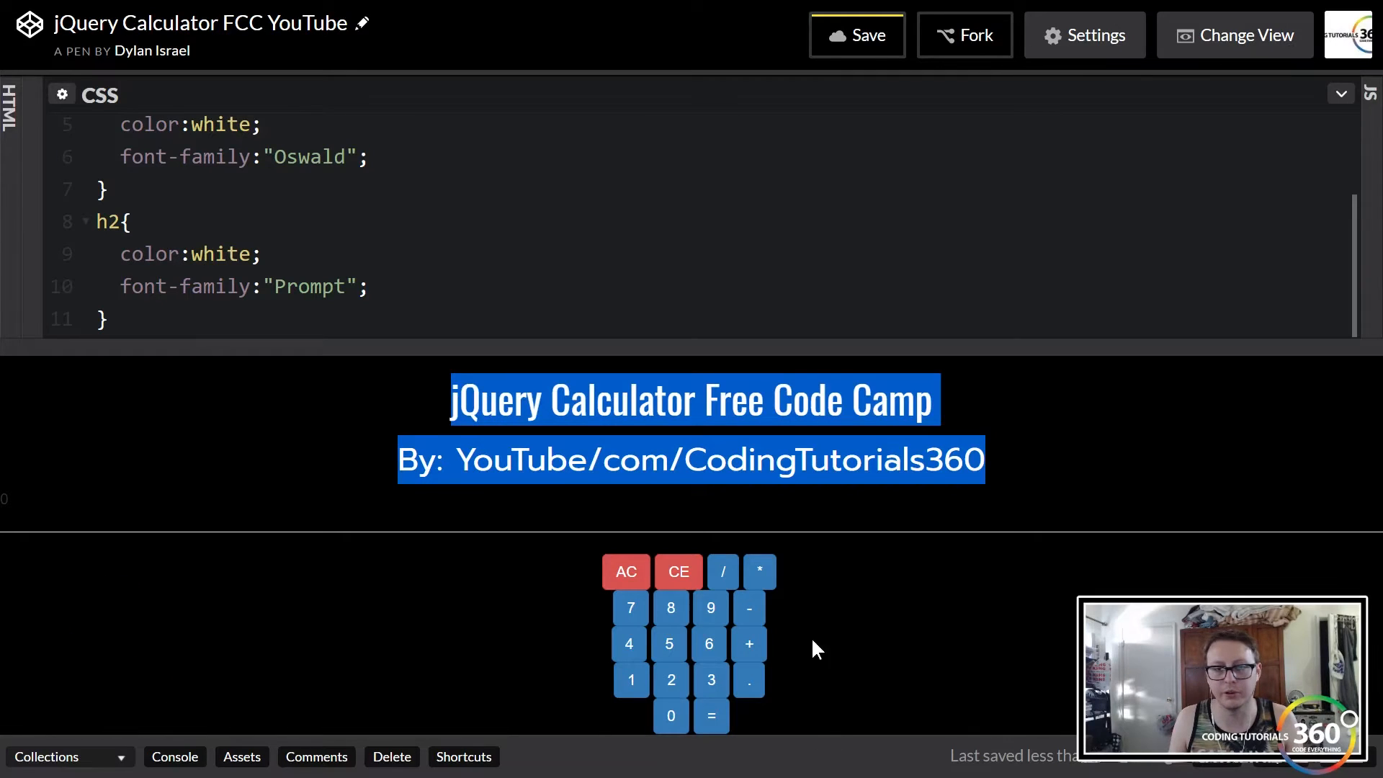
pyautogui.click(54, 500)
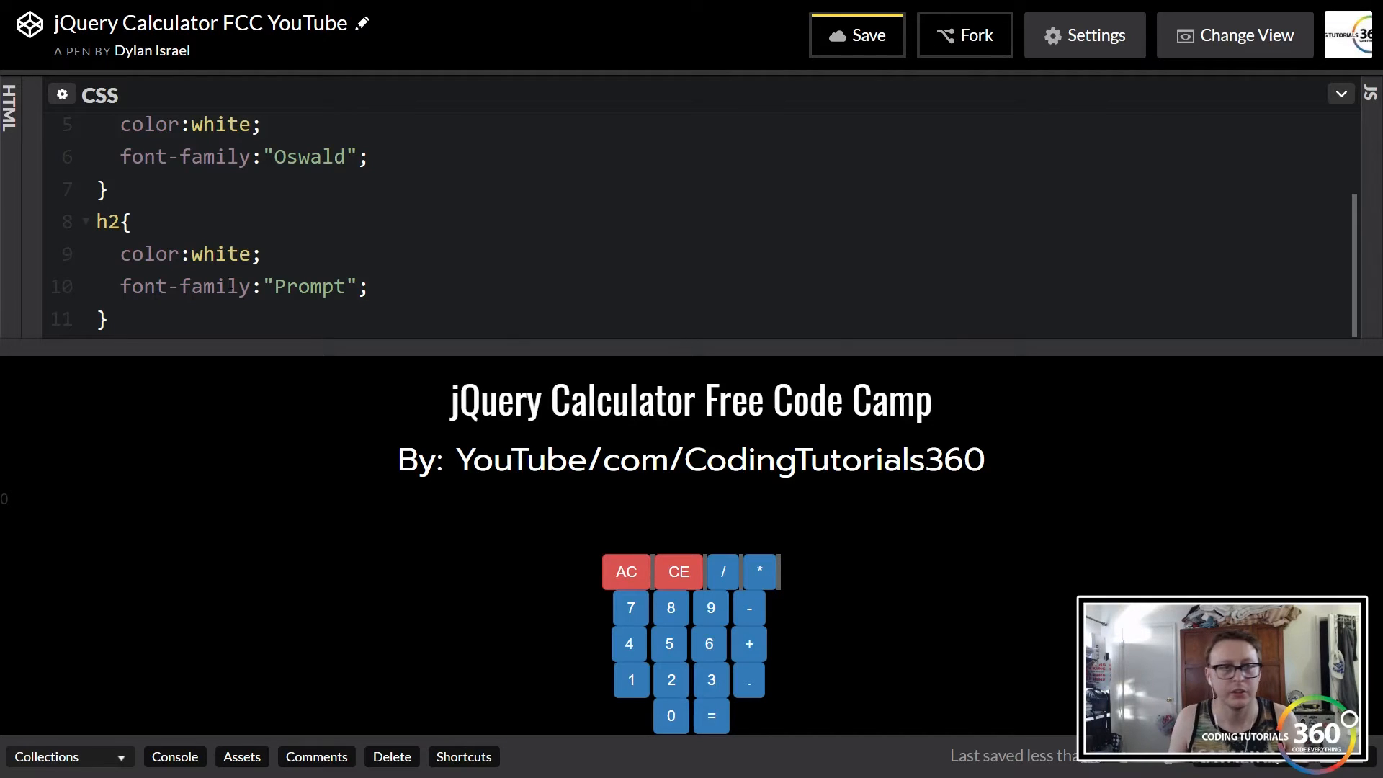
pyautogui.press('Return')
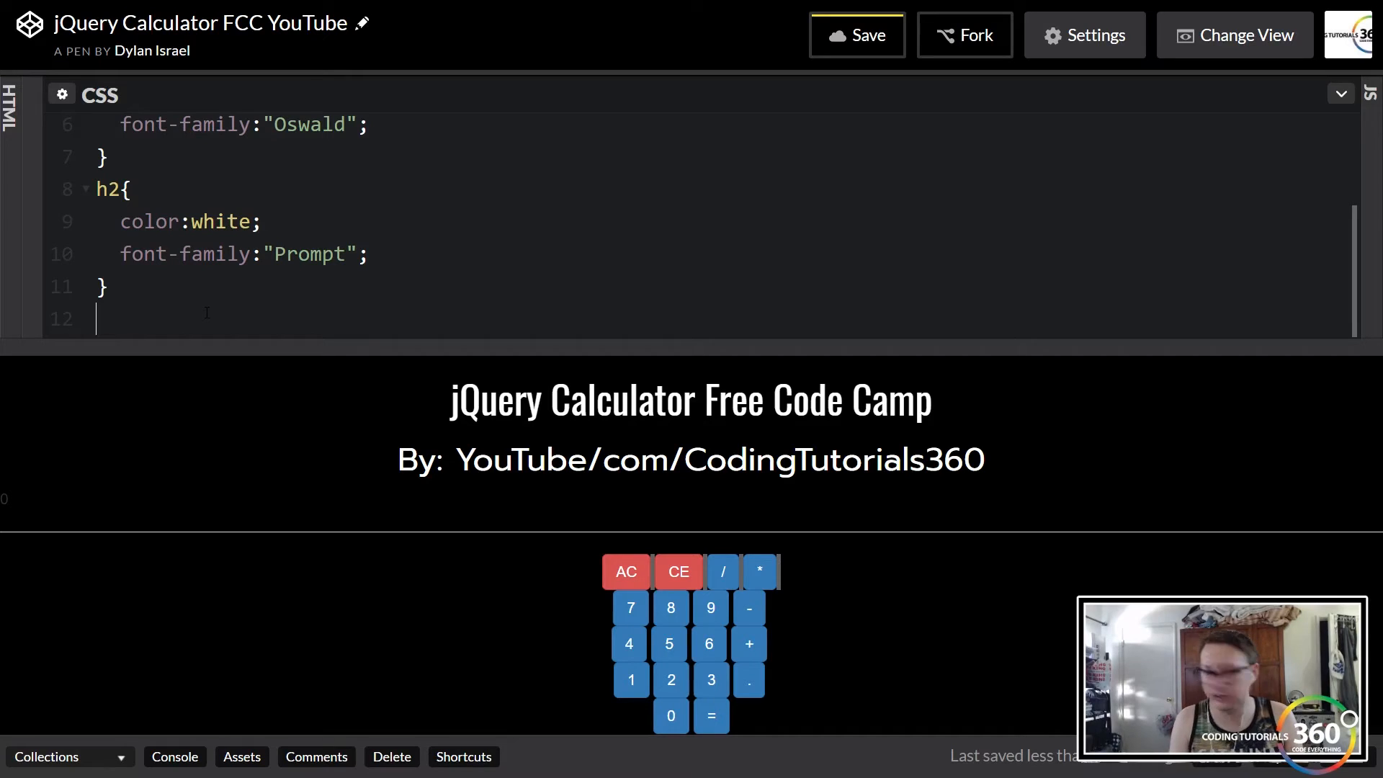
pyautogui.write('#calcu')
# Step: Add a #calcOutput rule with background-color:white and save the pen
pyautogui.press('BackSpace')
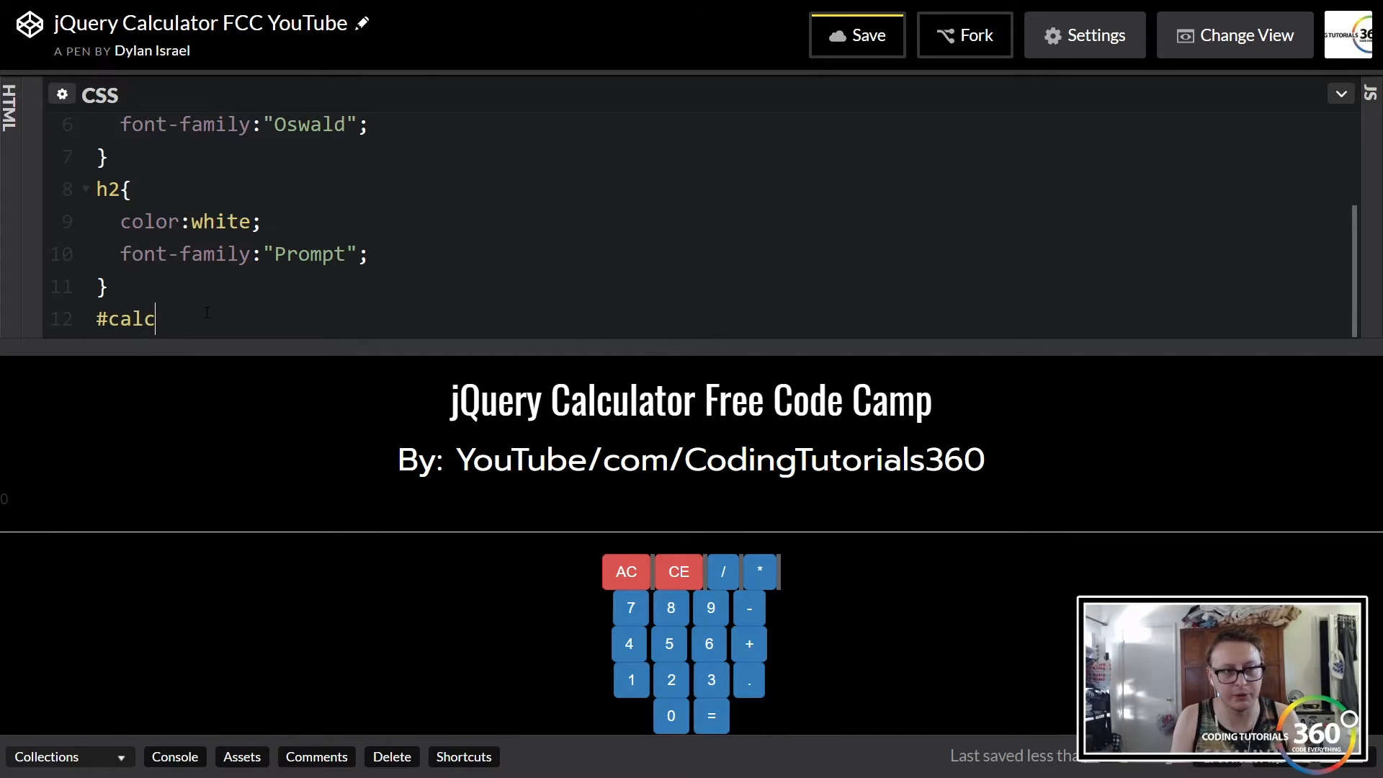
pyautogui.write('Out')
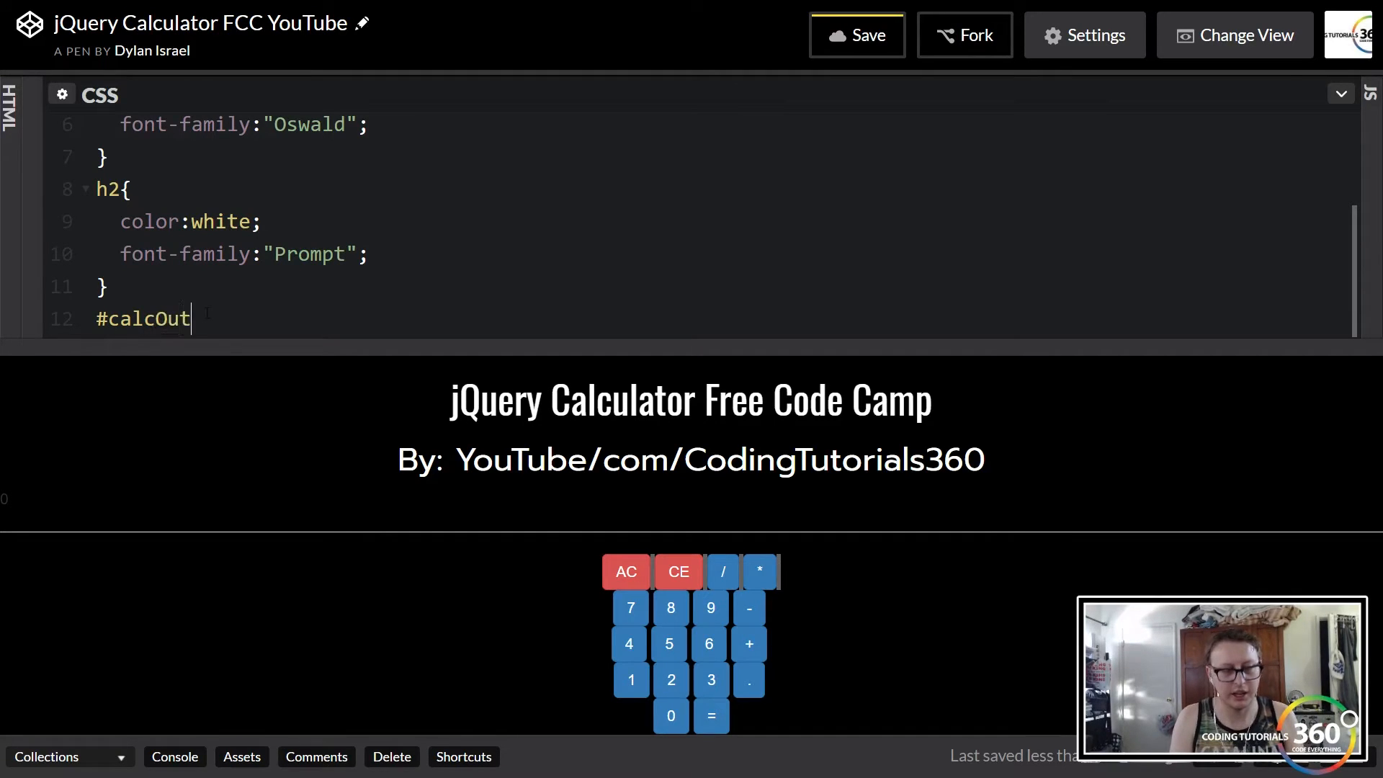
pyautogui.write('put{')
pyautogui.press('Return')
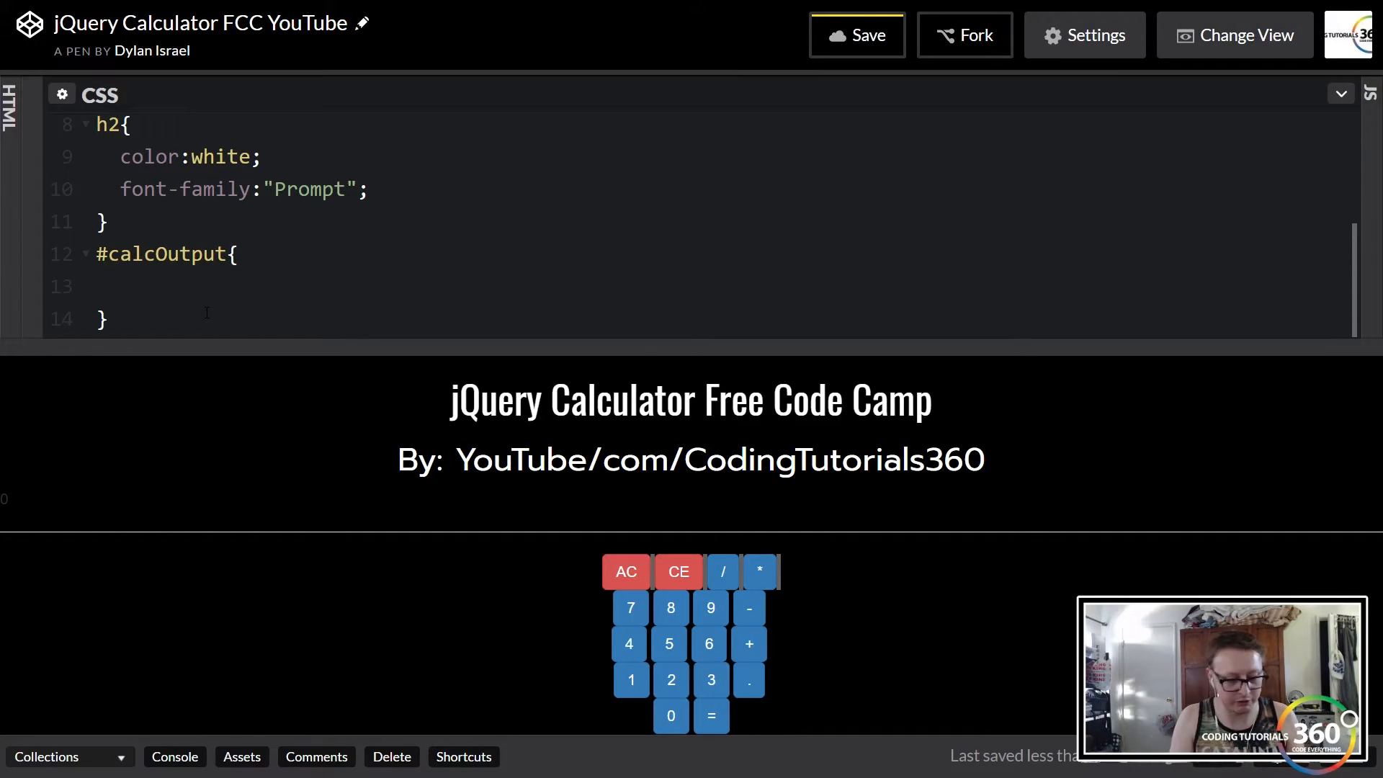
pyautogui.write('background')
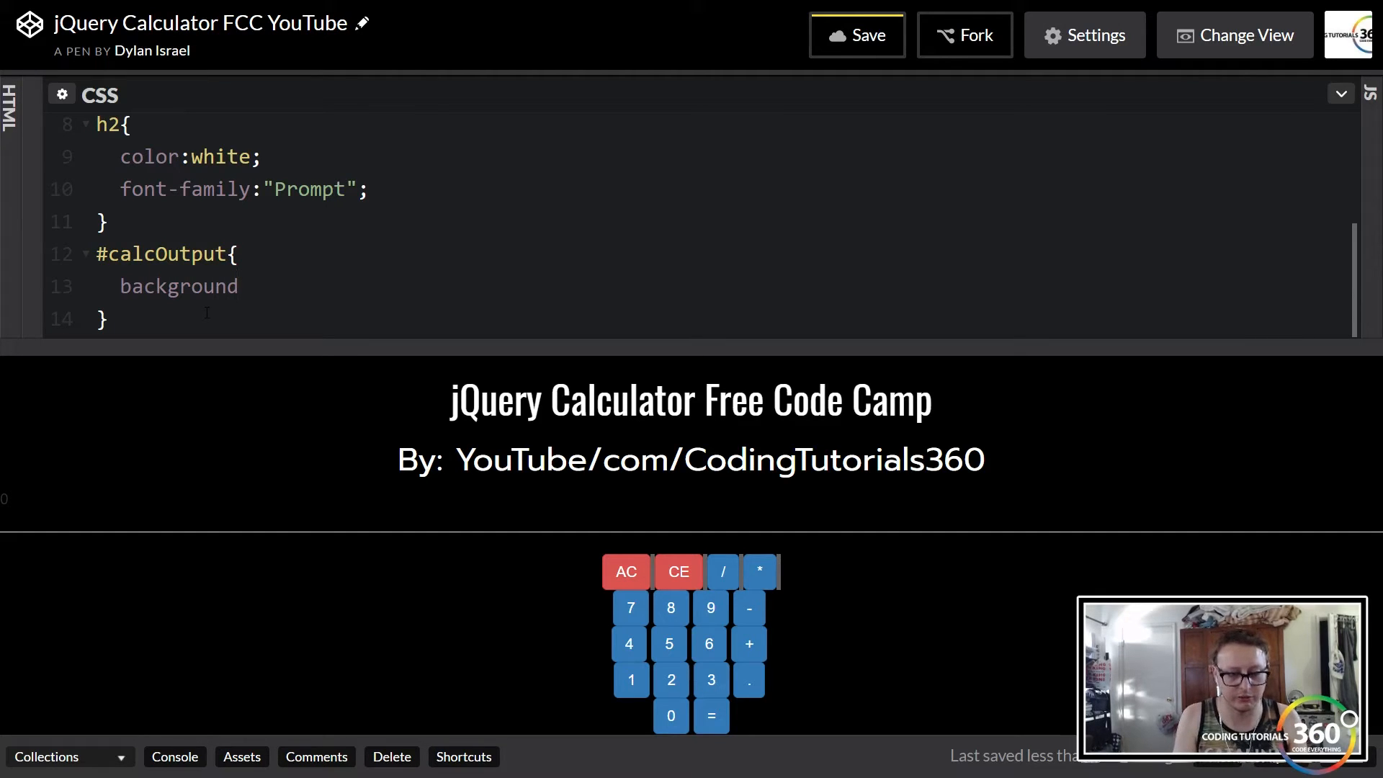
pyautogui.write('-color:whit')
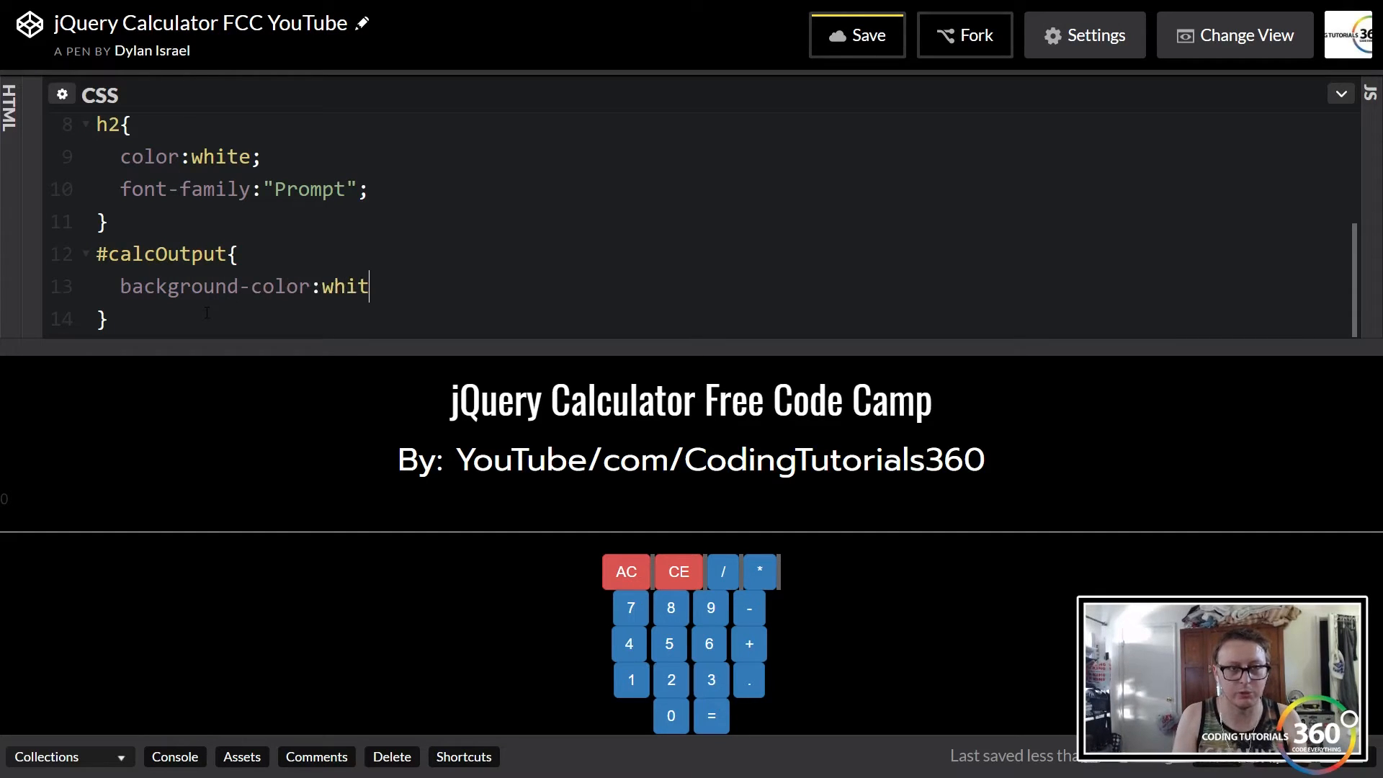
pyautogui.write('e;')
pyautogui.hotkey('ctrl', 's')
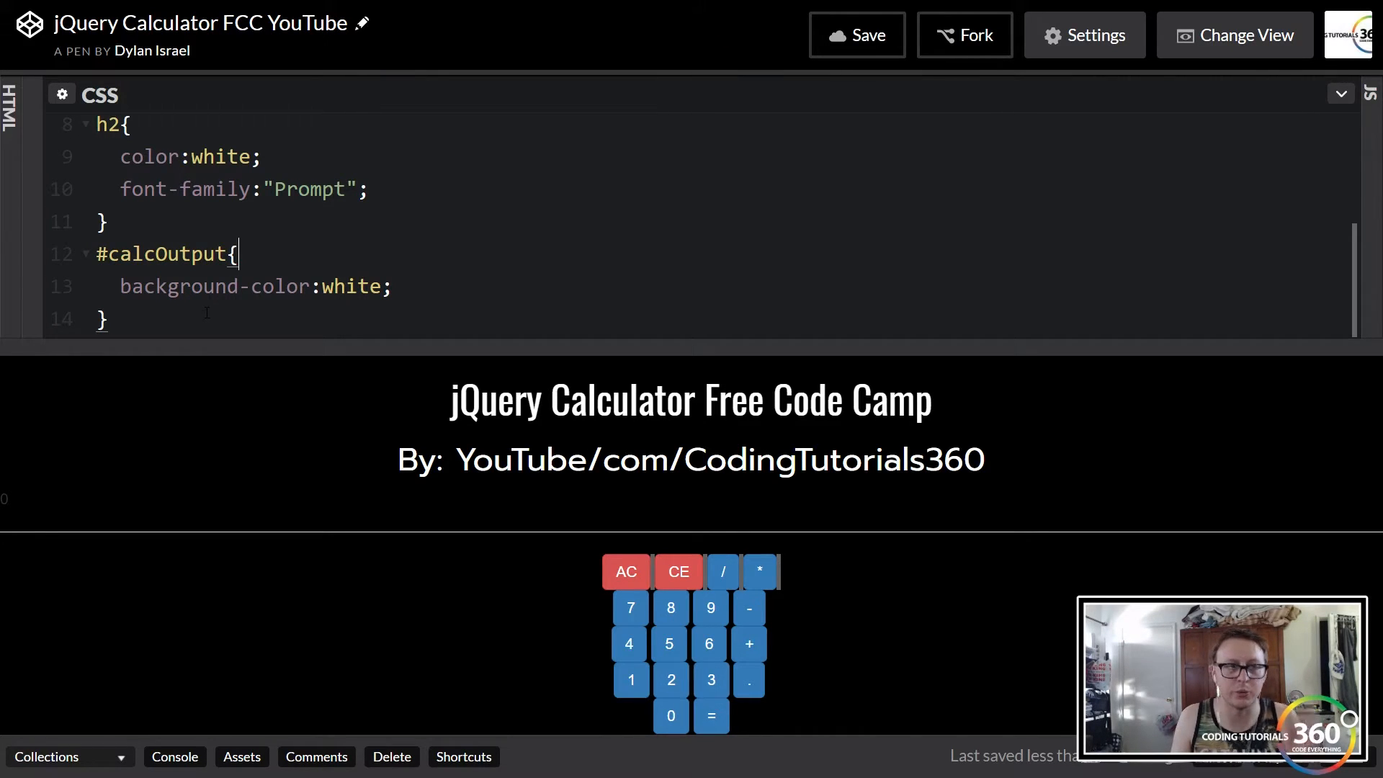
# Step: Start a height declaration in #calcOutput and then remove it again
pyautogui.press('Down')
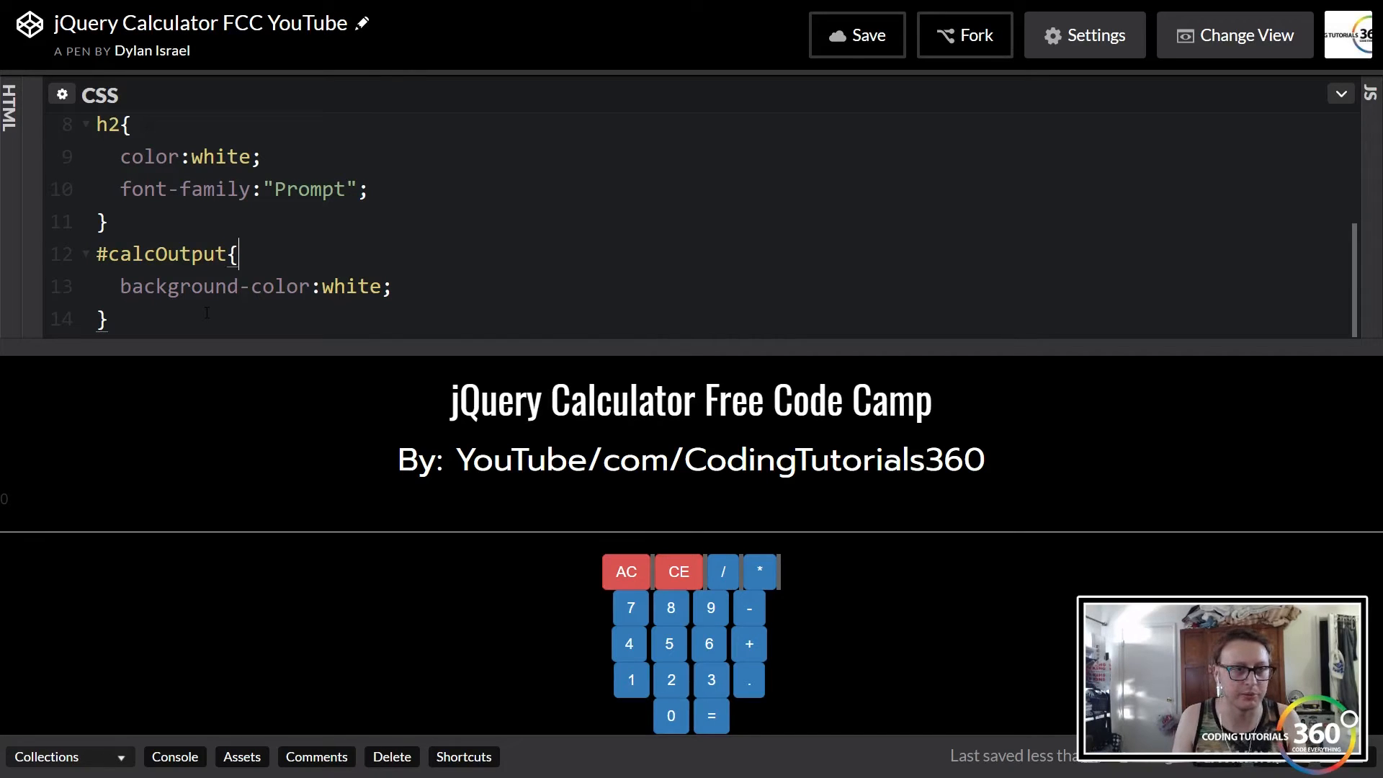
pyautogui.press('Return')
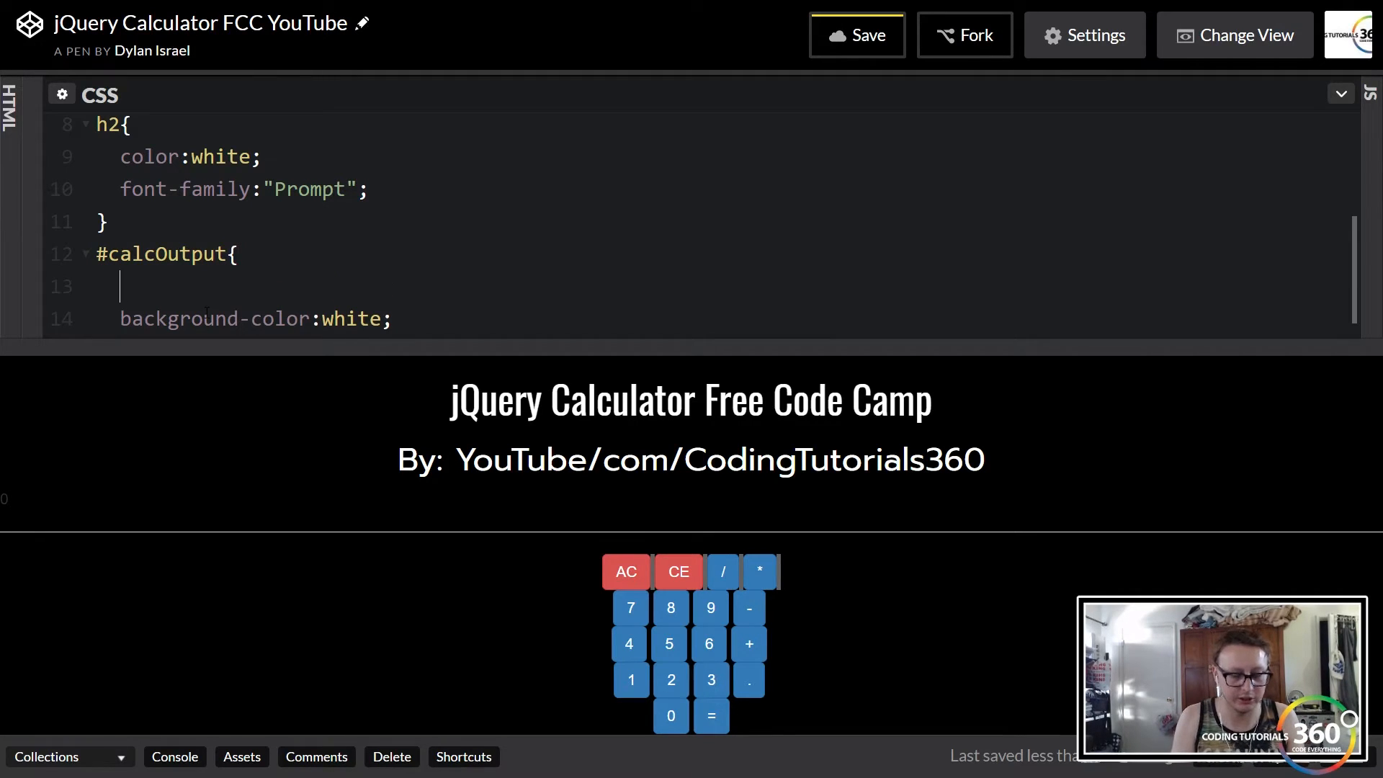
pyautogui.write('height:')
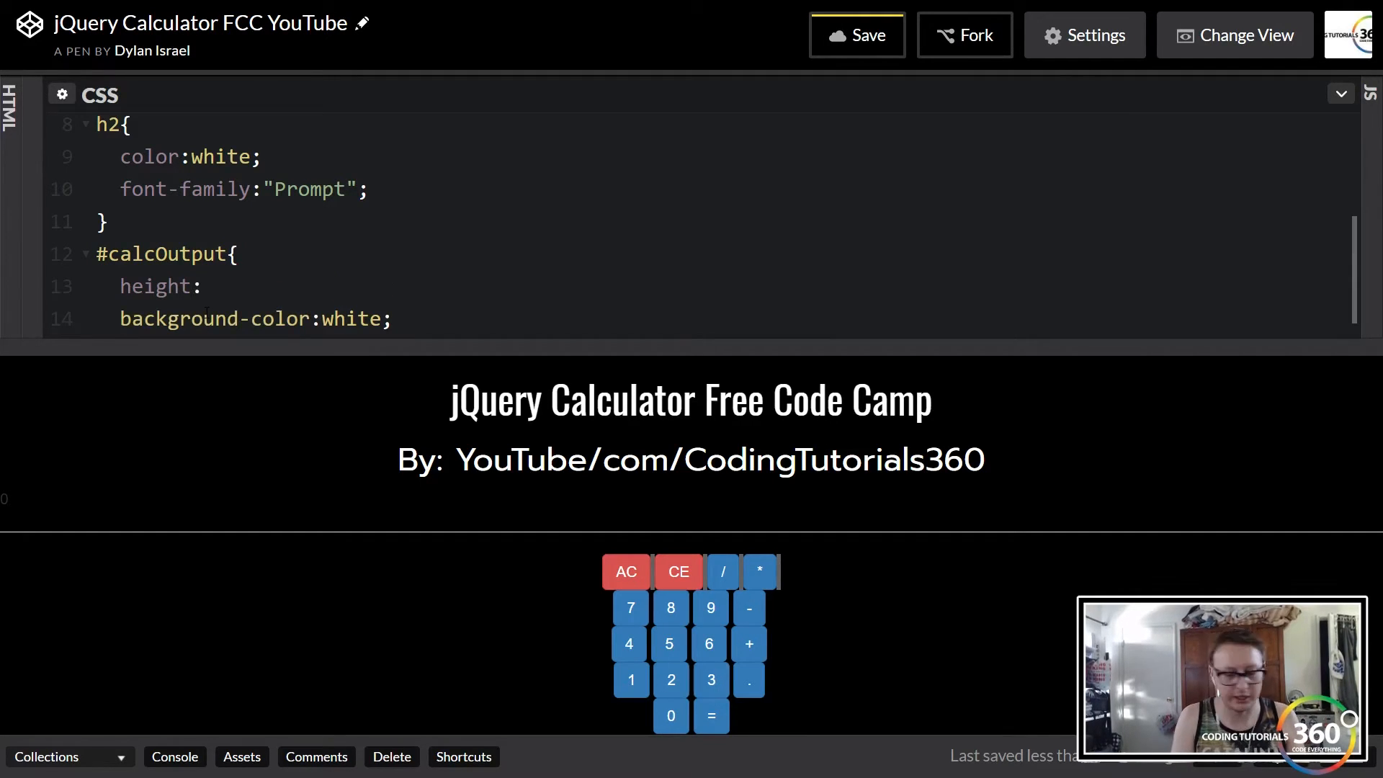
pyautogui.write('75px')
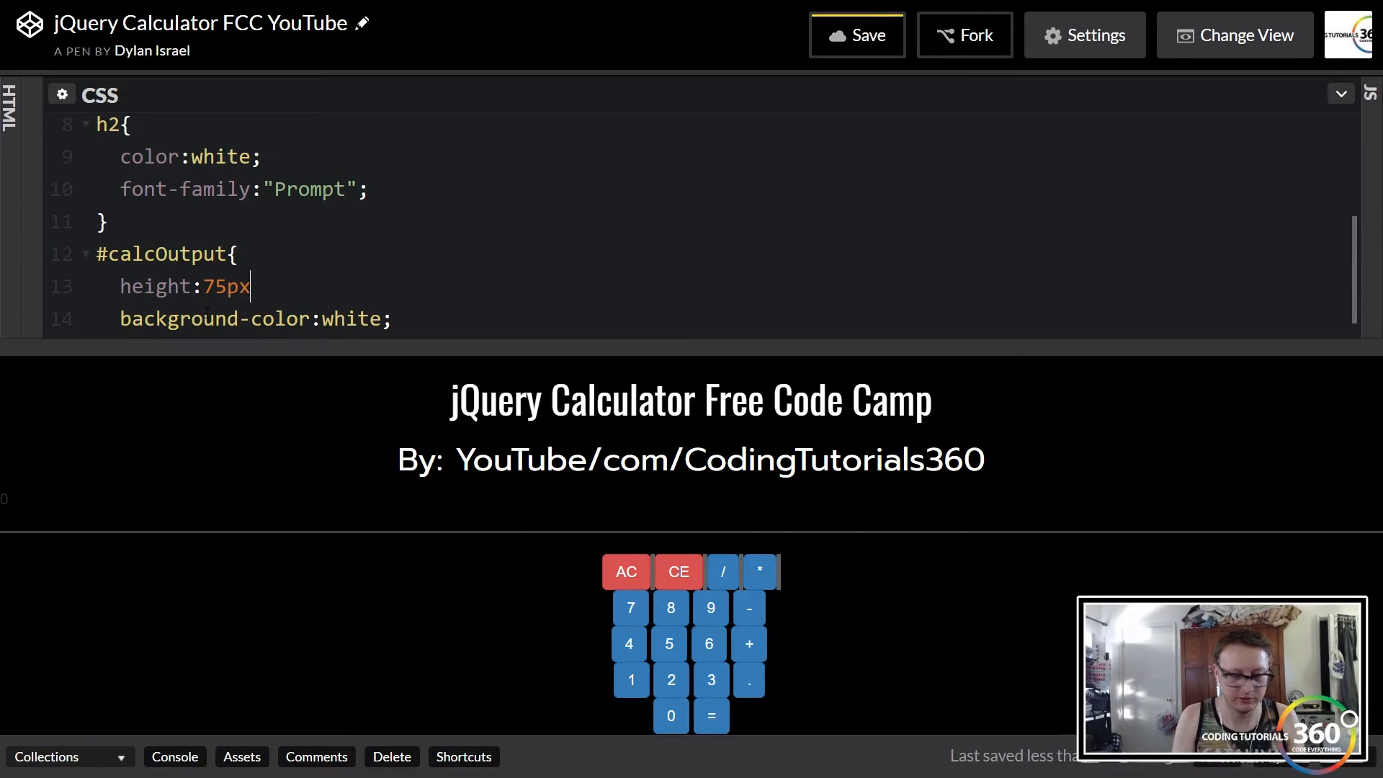
pyautogui.hotkey('shift', 'Home')
pyautogui.press('BackSpace')
pyautogui.press('BackSpace')
pyautogui.press('BackSpace')
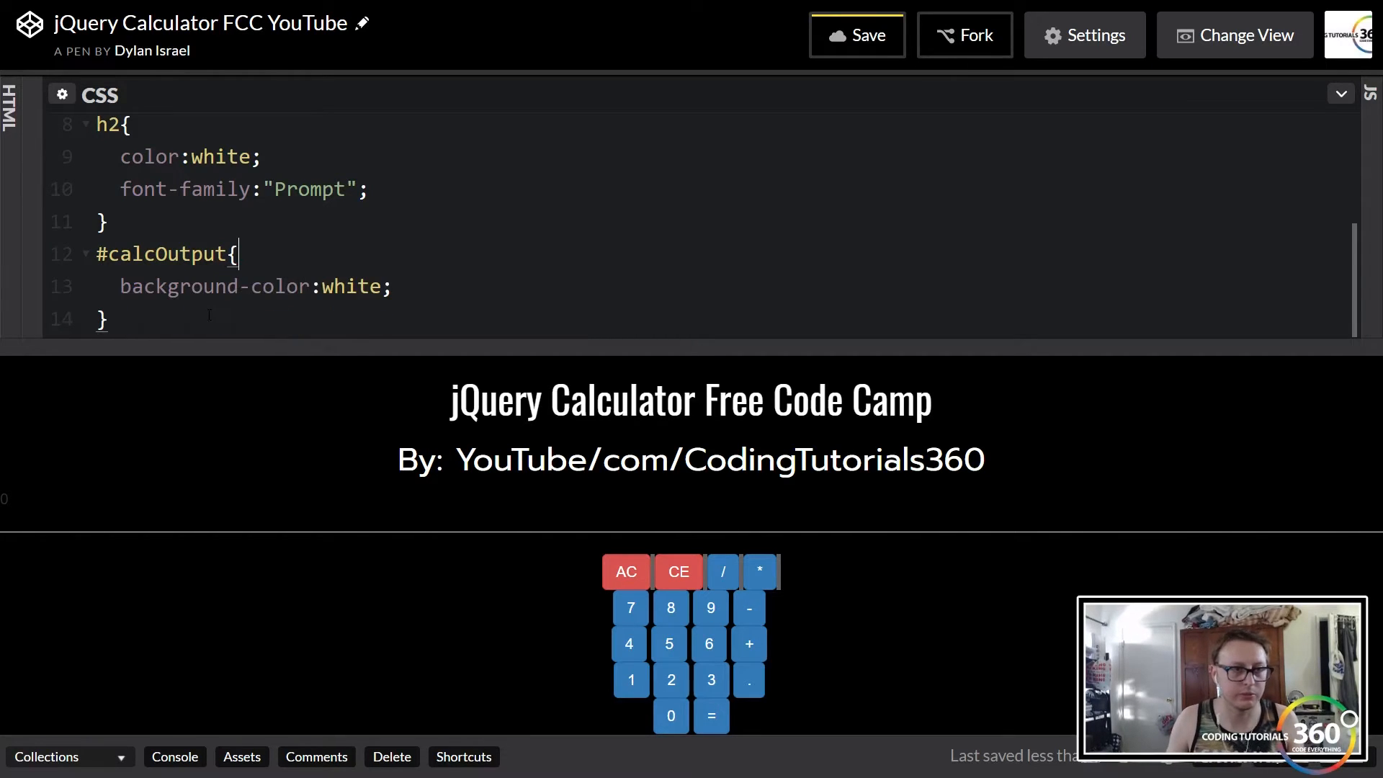
pyautogui.moveTo(36, 248); pyautogui.dragTo(647, 249)
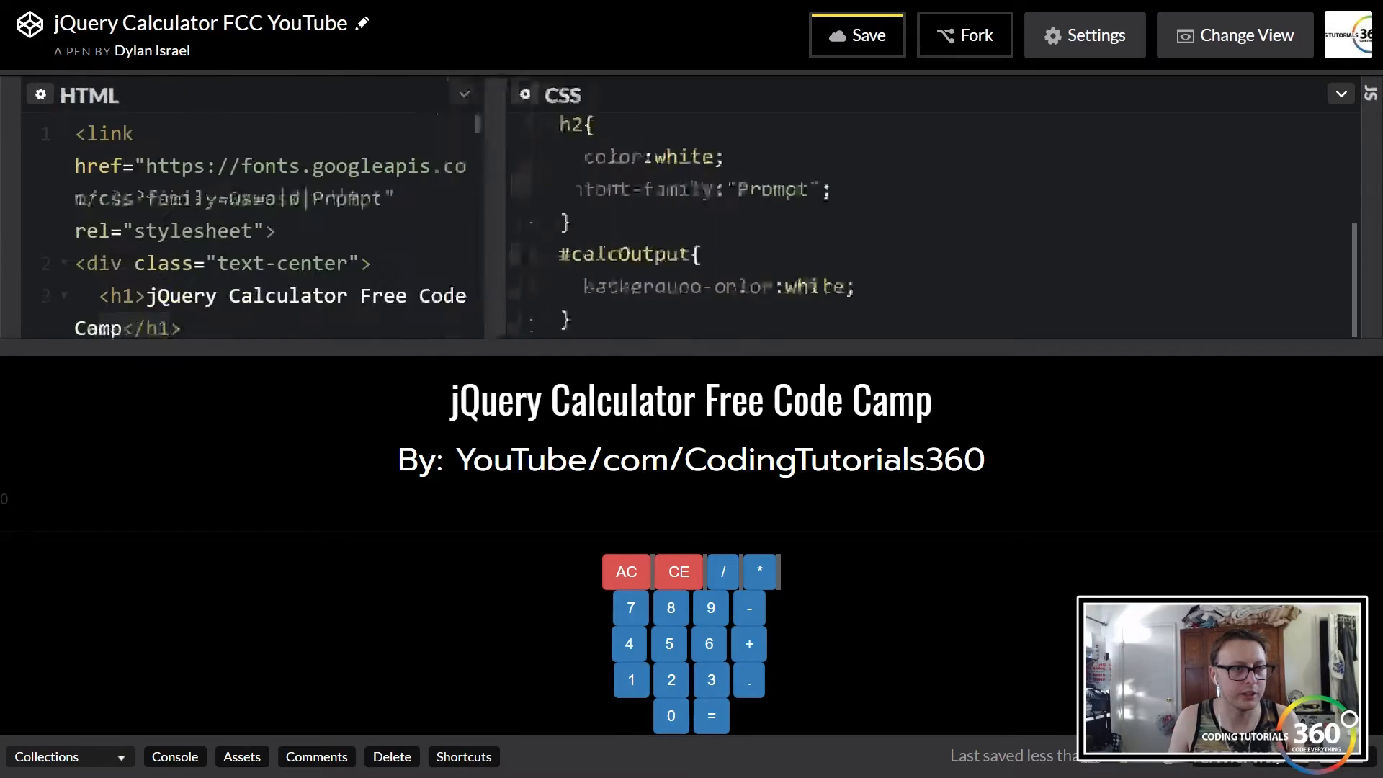
pyautogui.scroll(-3, 325, 216)
# Step: Change the output div's class="calcOutput" to id="calcOutput", save, and hide the HTML panel
pyautogui.click(310, 289)
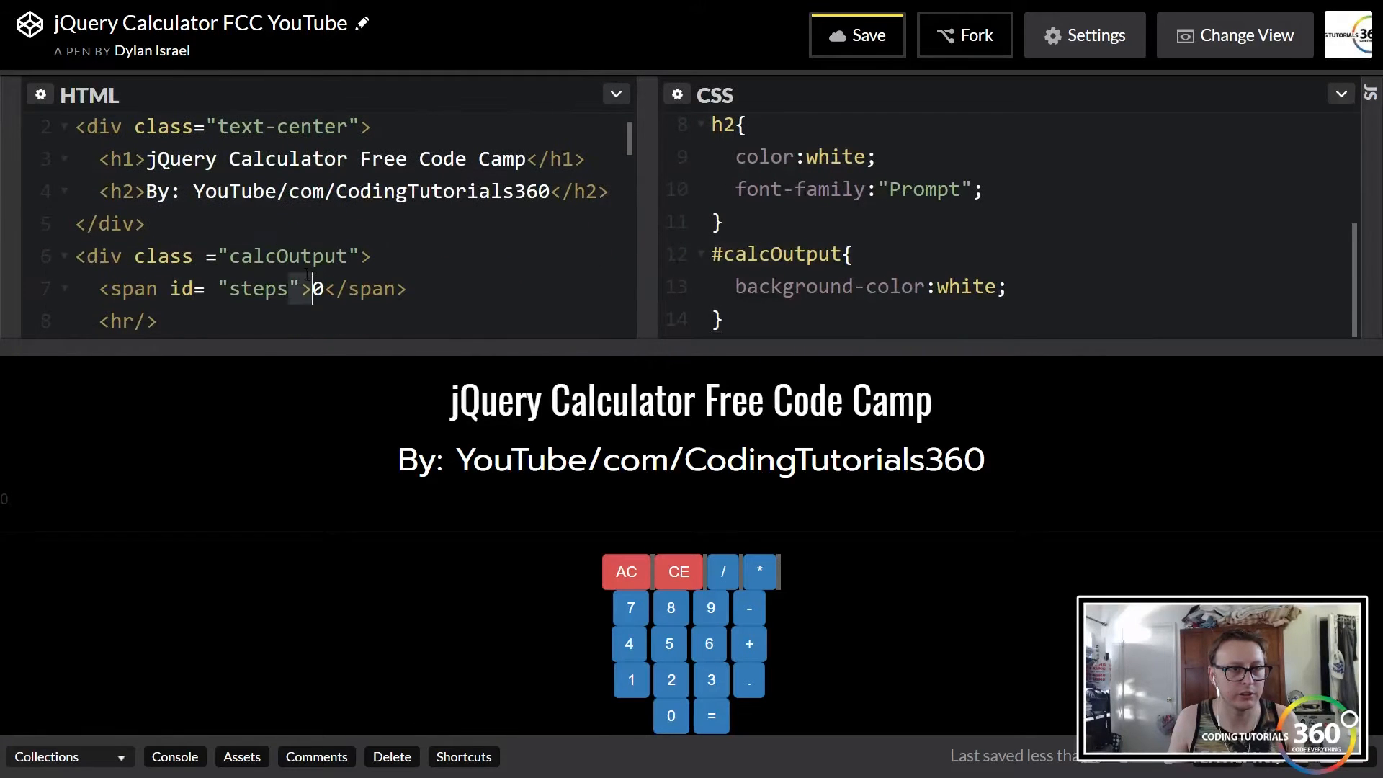
pyautogui.doubleClick(192, 256)
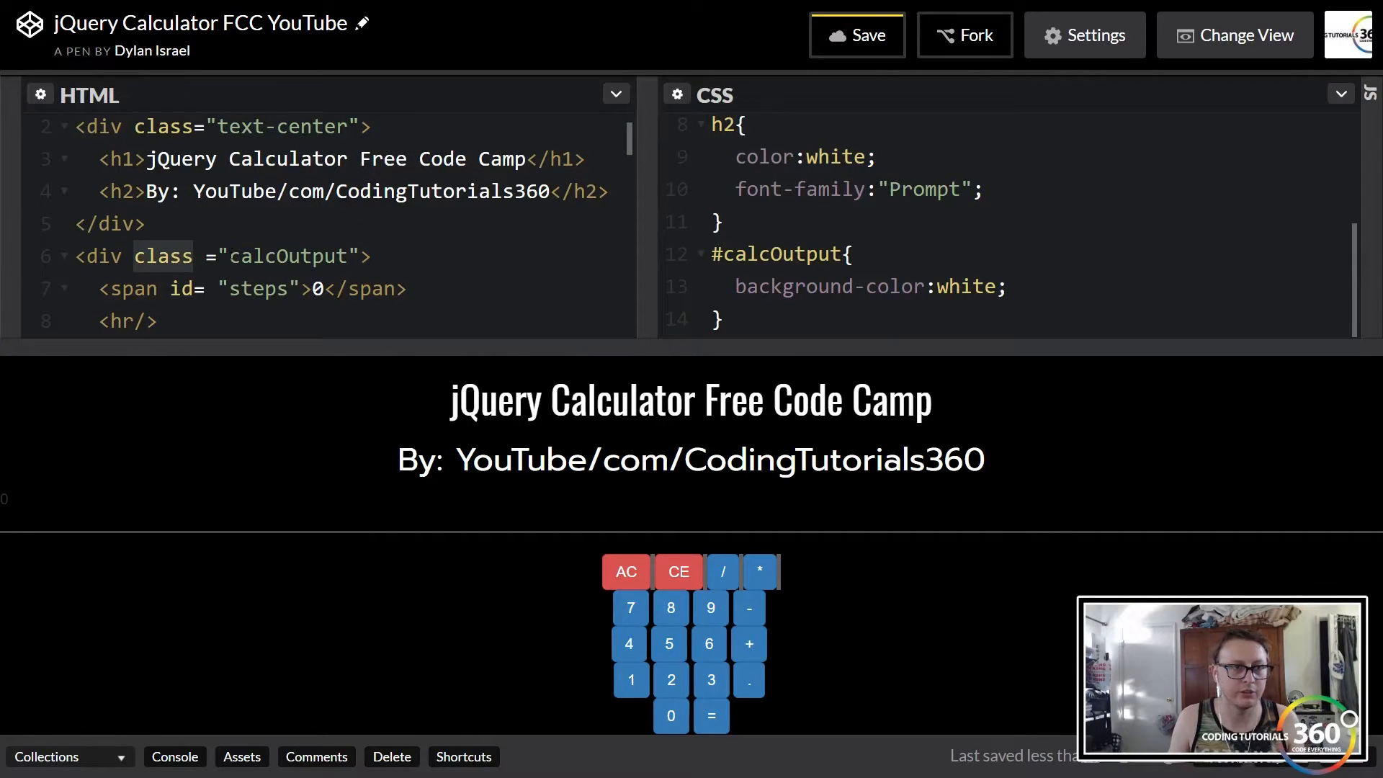
pyautogui.write('id')
pyautogui.hotkey('ctrl', 's')
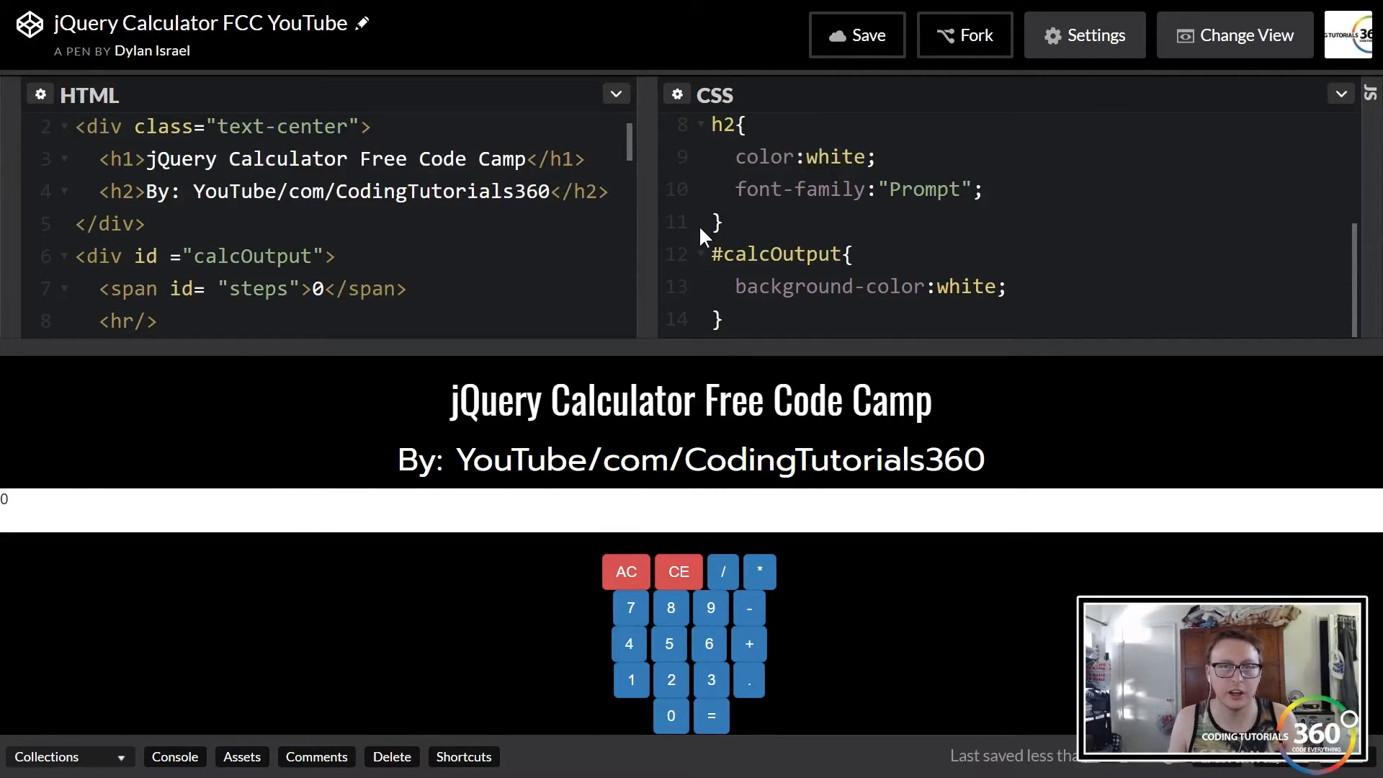
pyautogui.moveTo(653, 248); pyautogui.dragTo(4, 267)
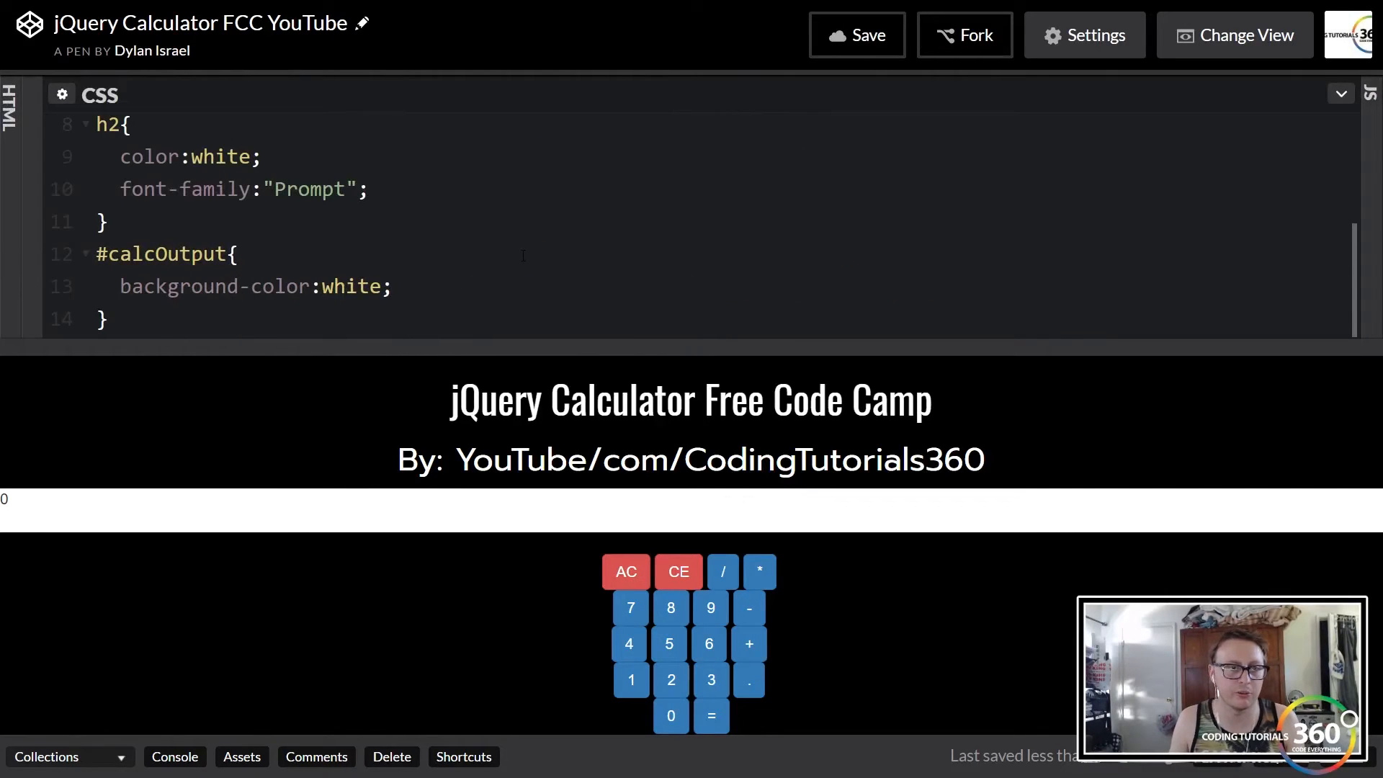
# Step: Give #calcOutput width:250px and height:75px and save
pyautogui.press('Return')
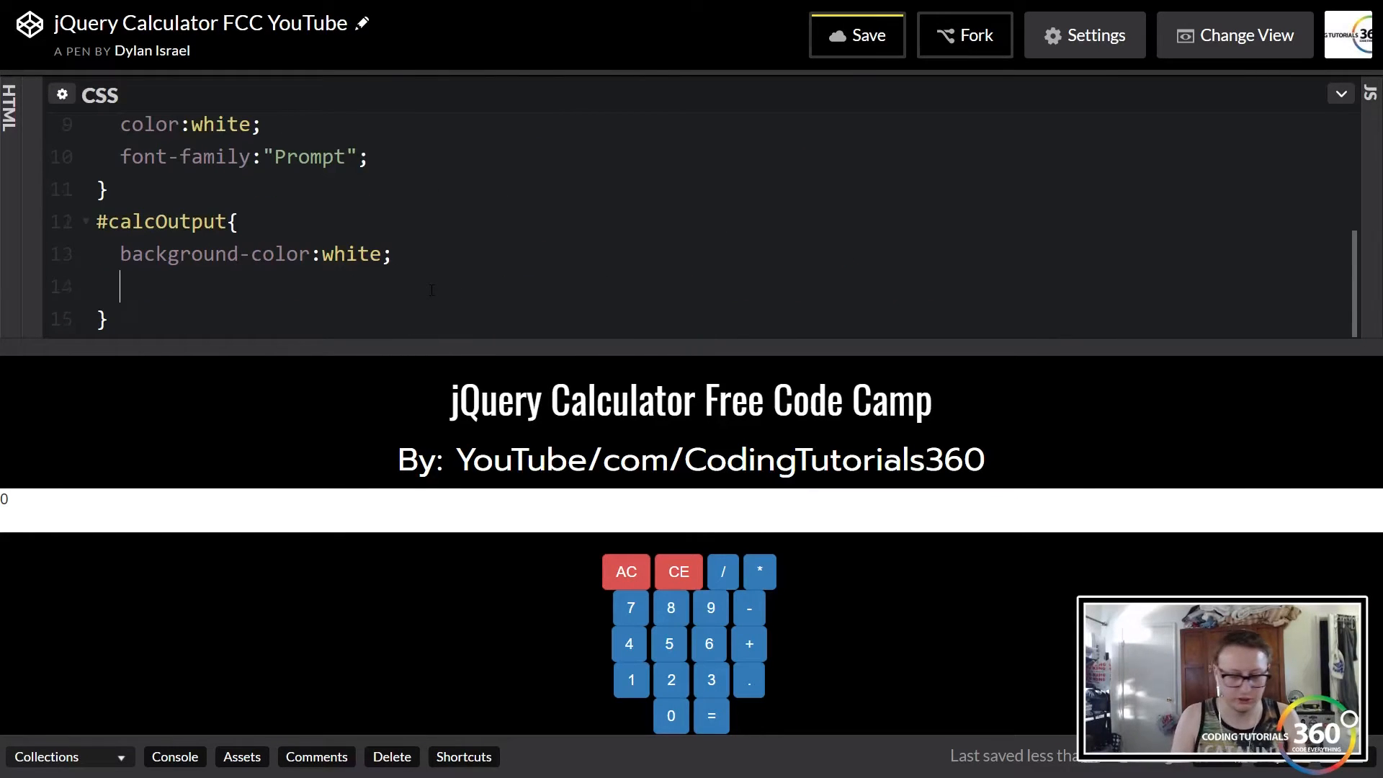
pyautogui.write('width')
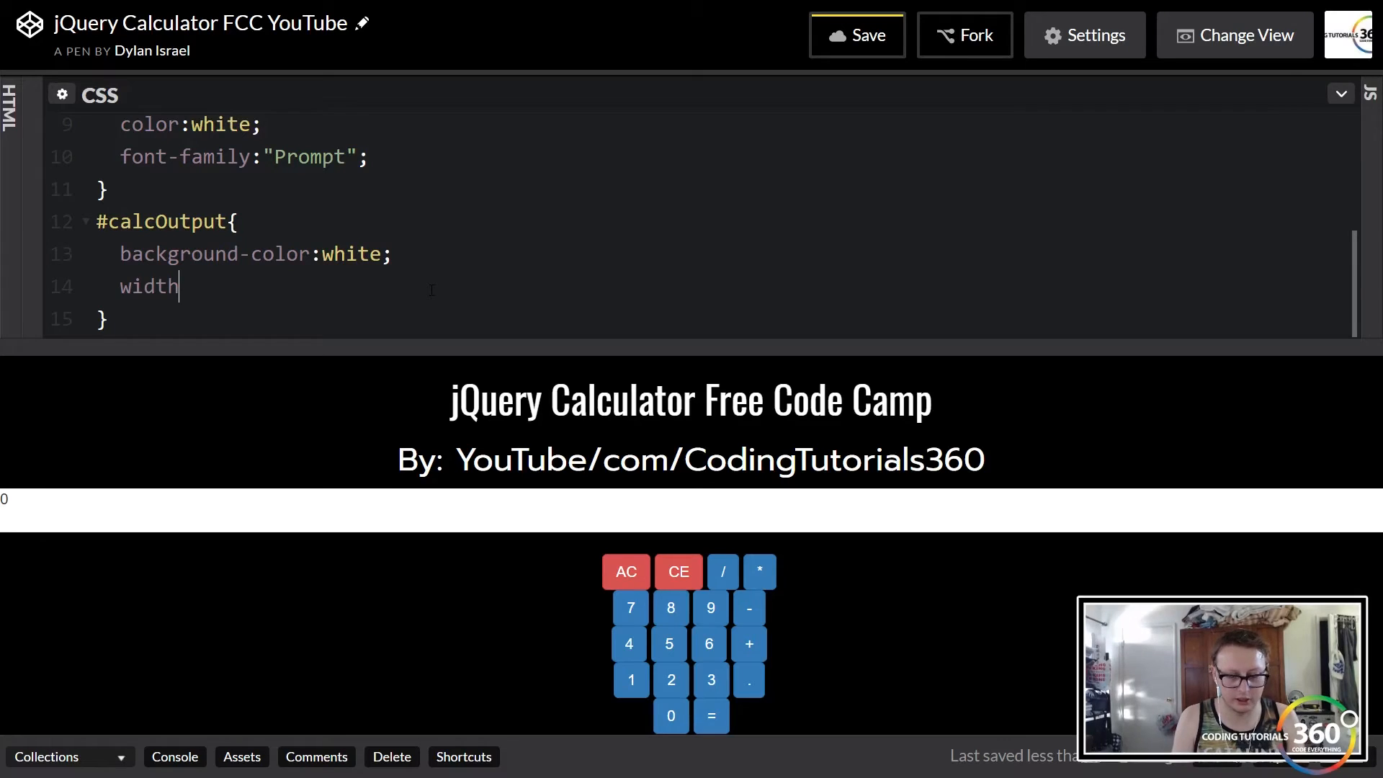
pyautogui.write(':w2')
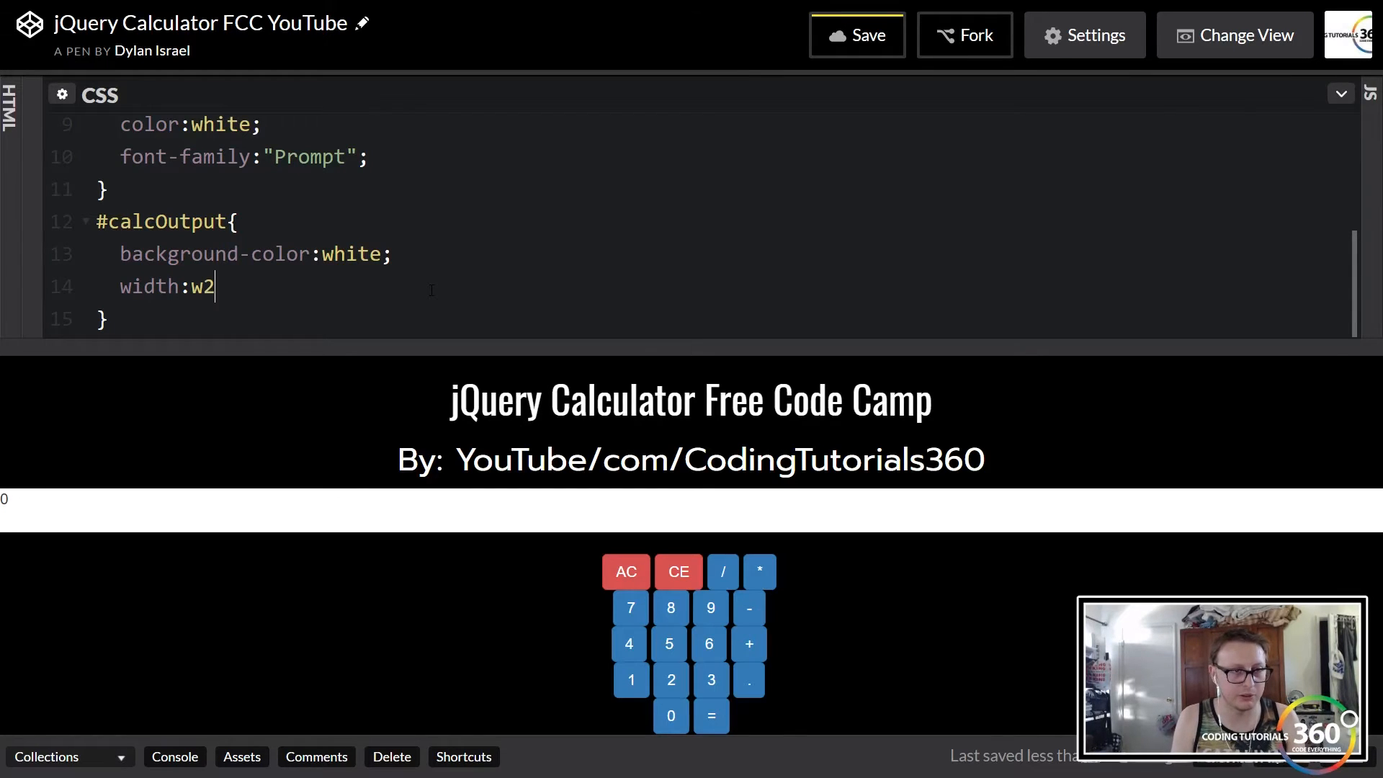
pyautogui.press('BackSpace')
pyautogui.press('BackSpace')
pyautogui.write('250x')
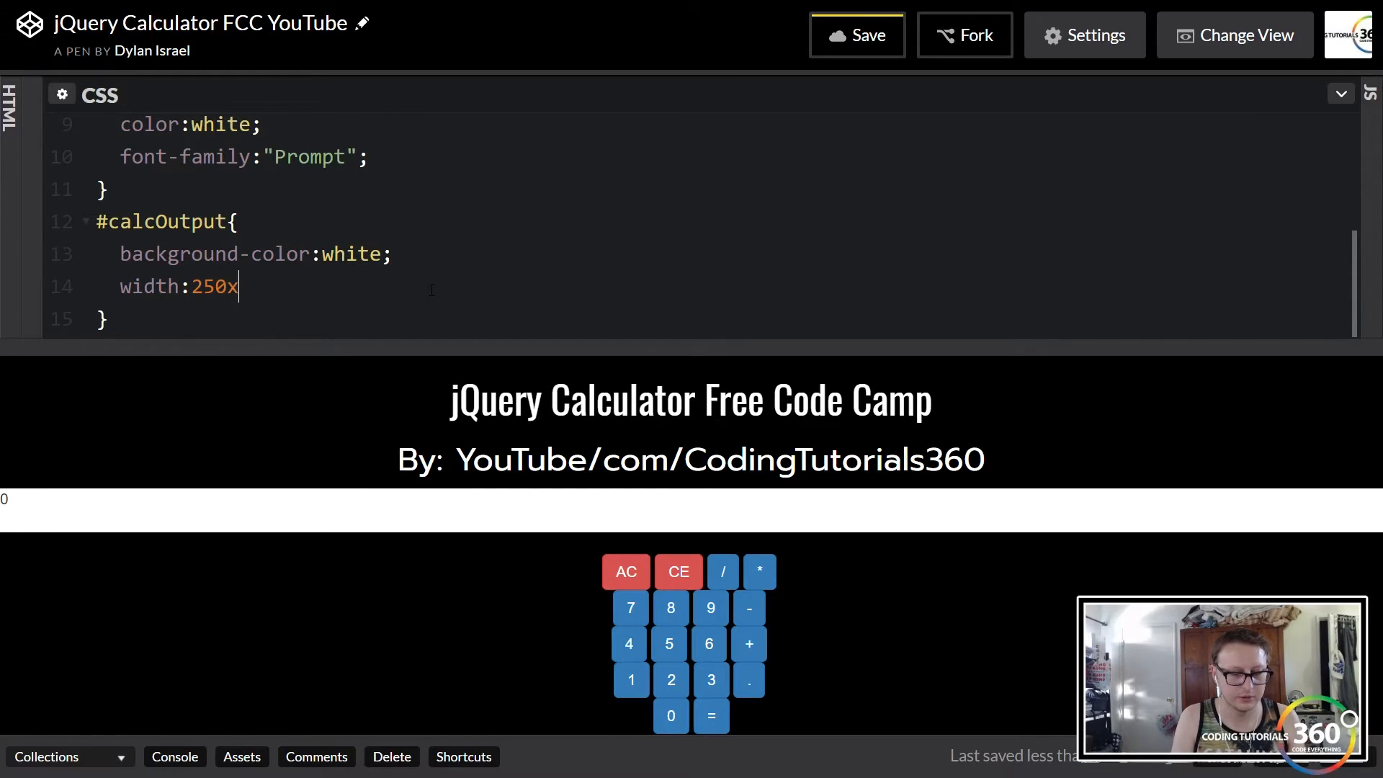
pyautogui.press('BackSpace')
pyautogui.write('px;')
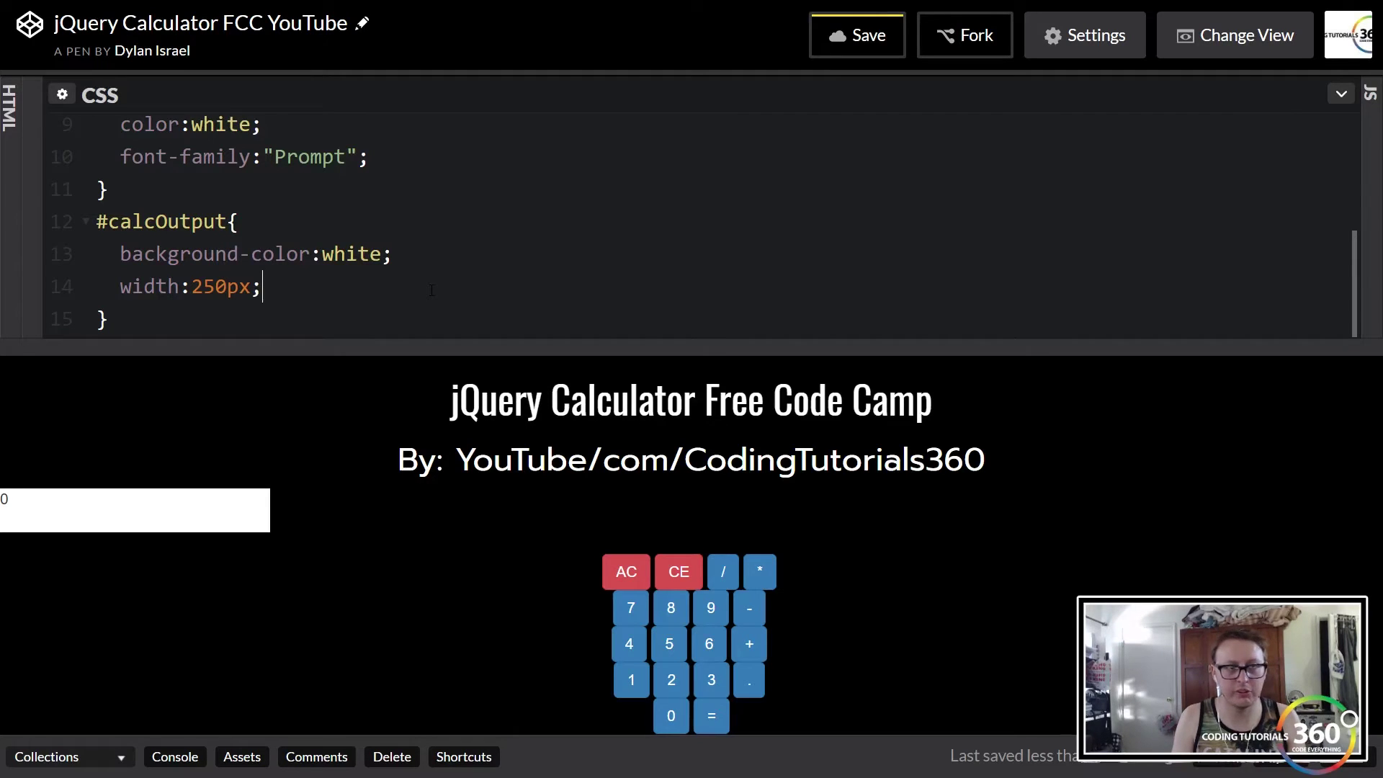
pyautogui.press('Return')
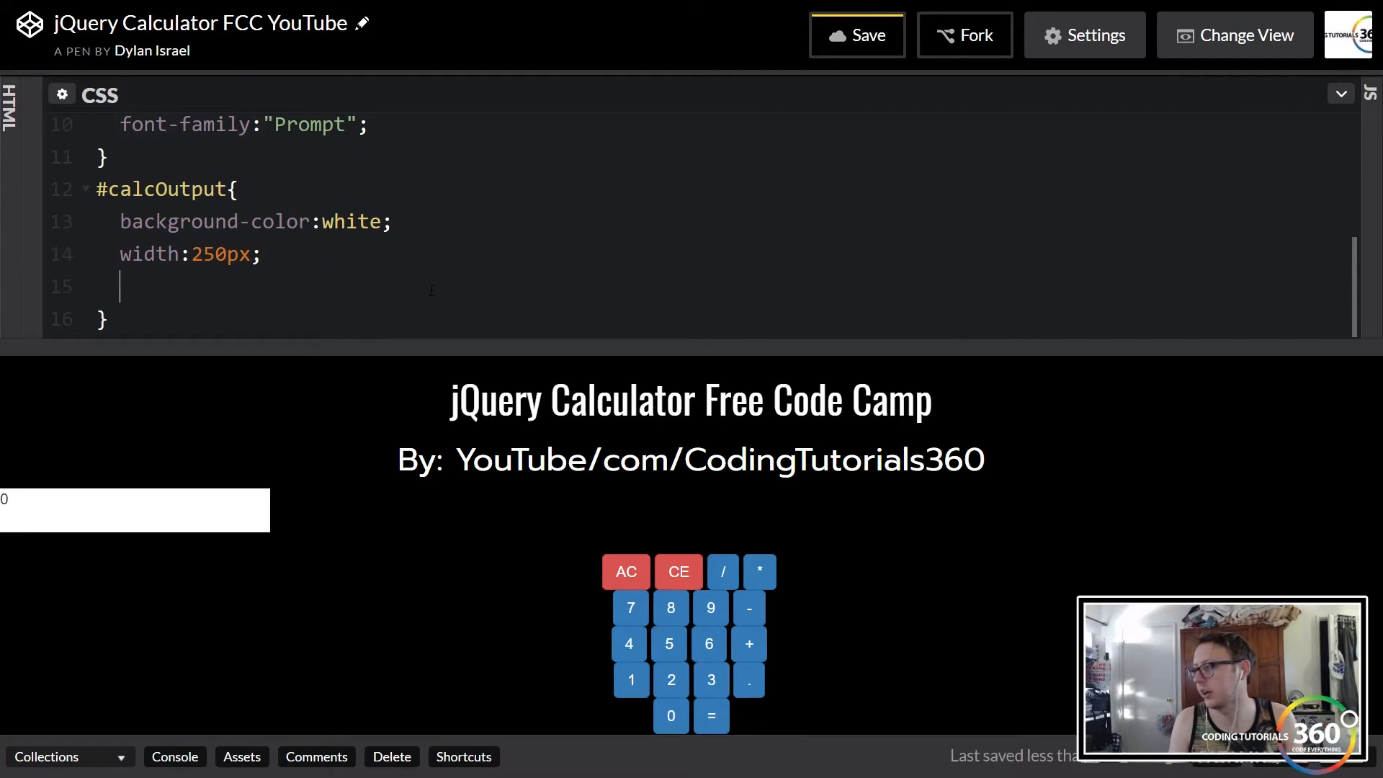
pyautogui.write('height')
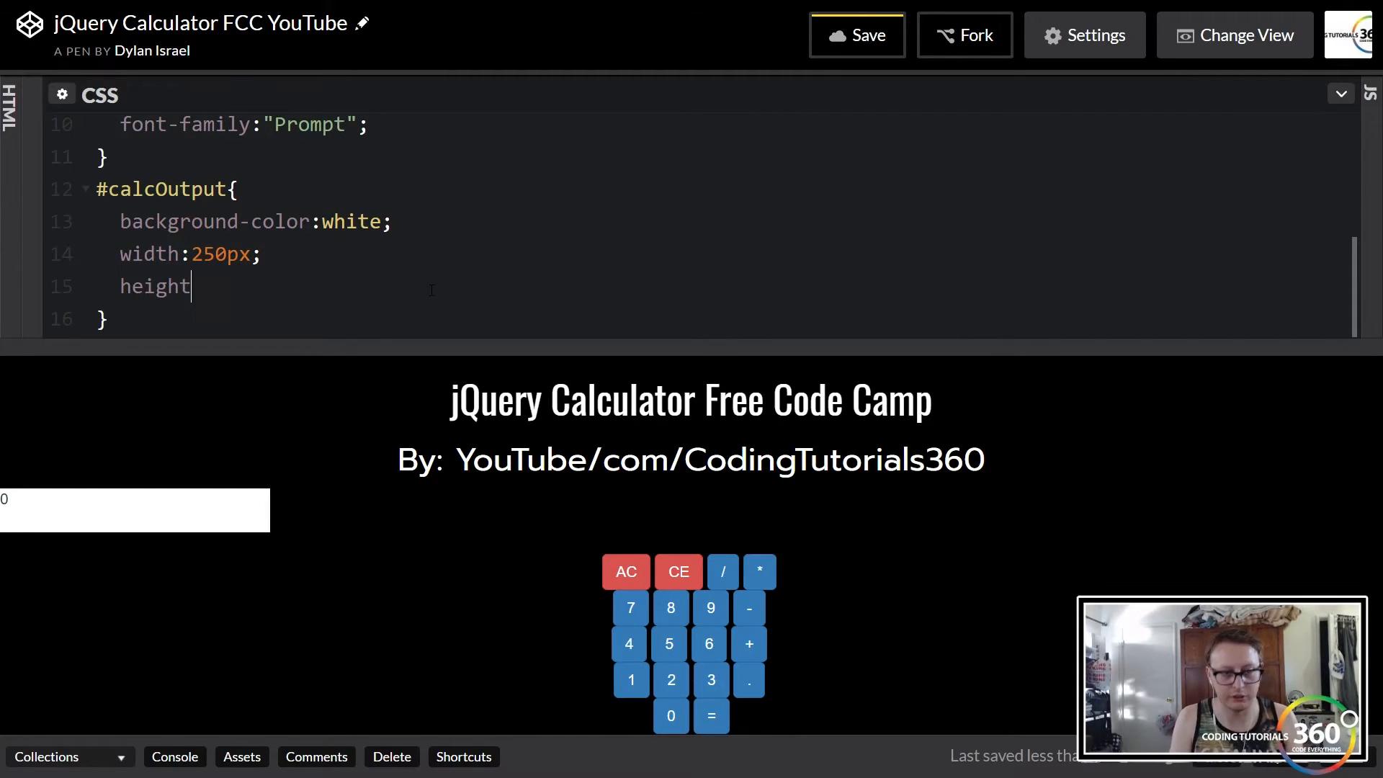
pyautogui.write(':75')
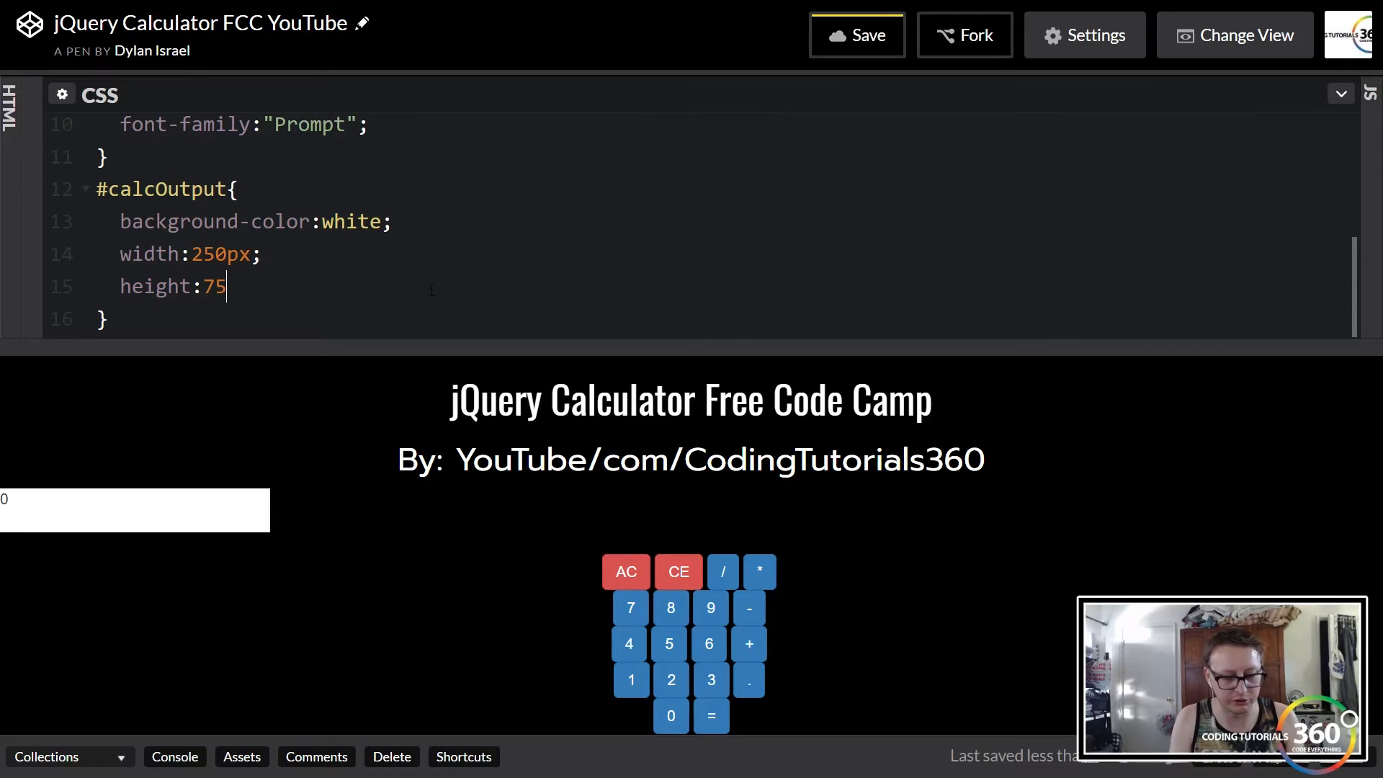
pyautogui.write('px;')
pyautogui.hotkey('ctrl', 's')
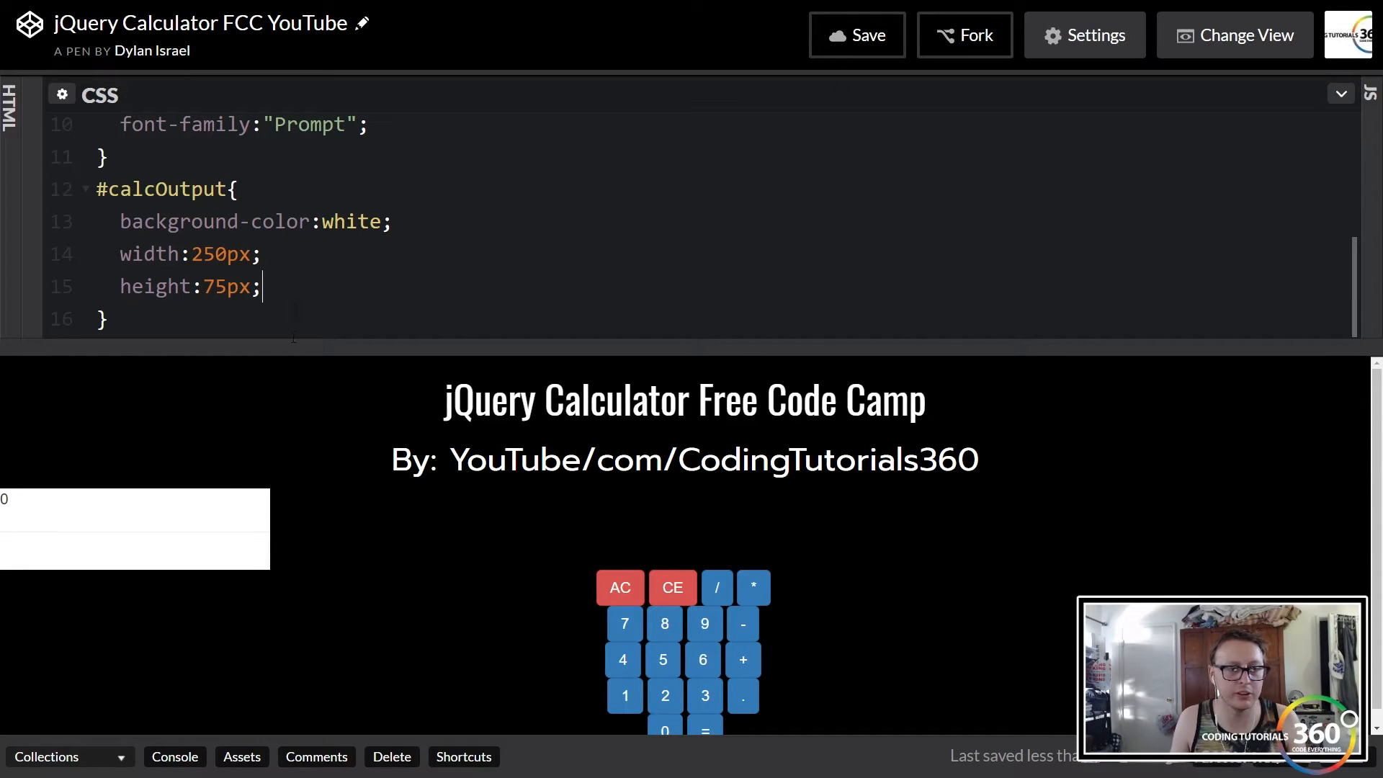
# Step: Add border-top-left-radius:2em to #calcOutput and save the pen
pyautogui.moveTo(300, 489); pyautogui.dragTo(197, 500)
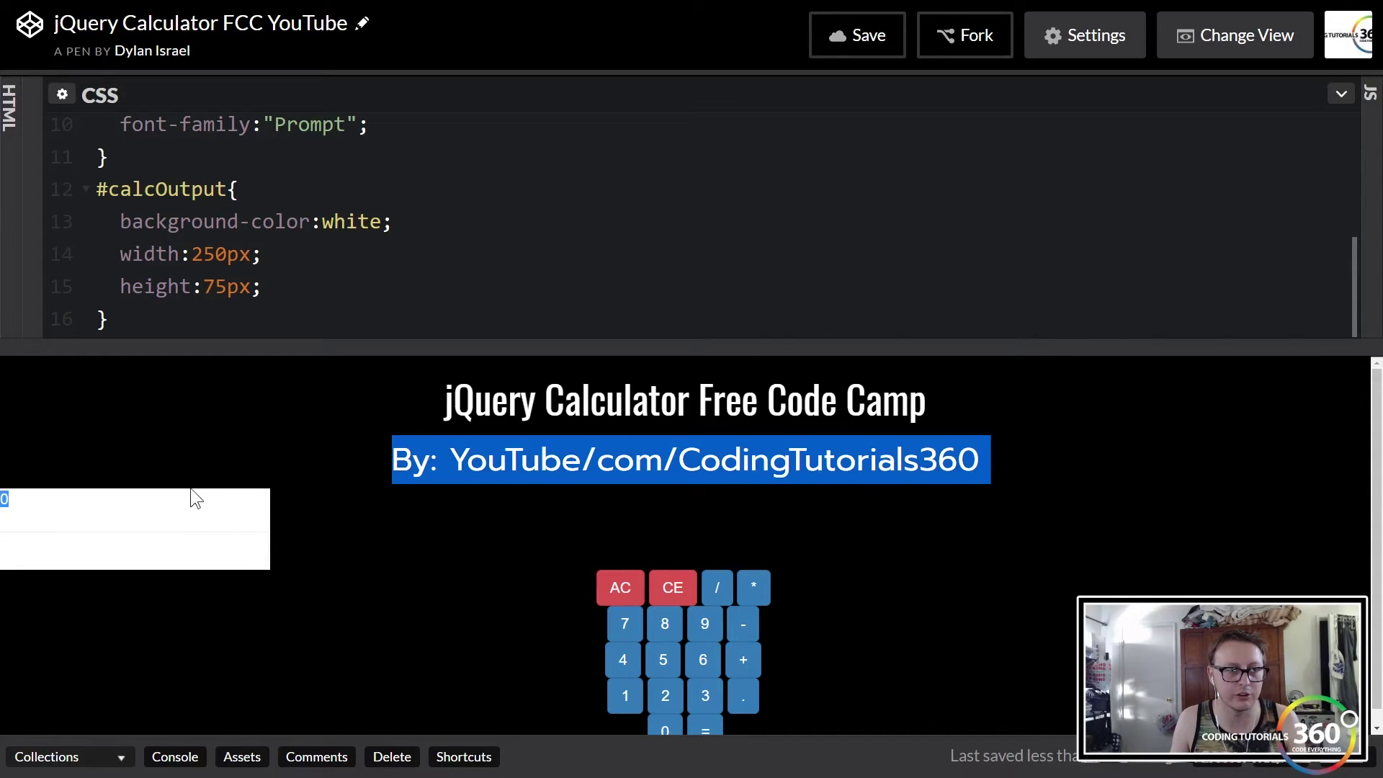
pyautogui.click(302, 290)
pyautogui.press('Return')
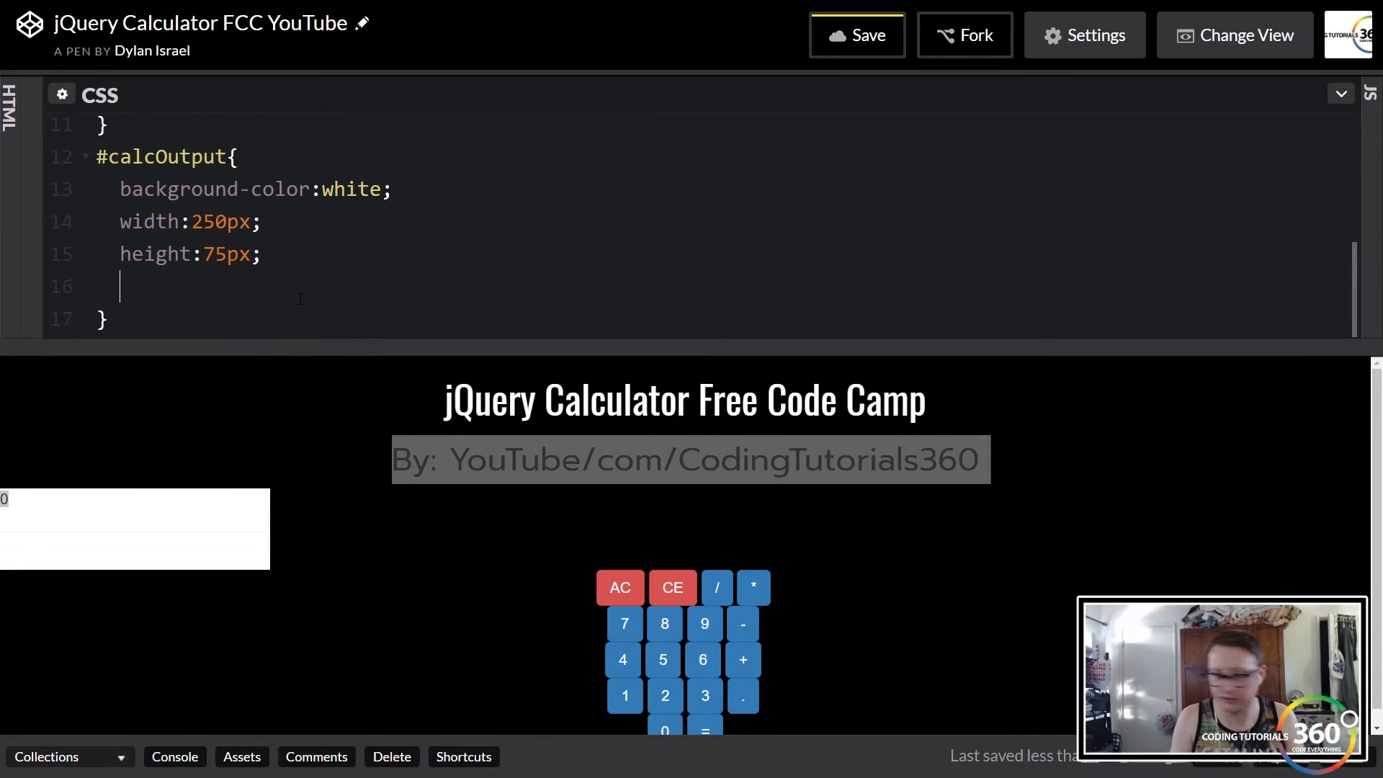
pyautogui.write('border-')
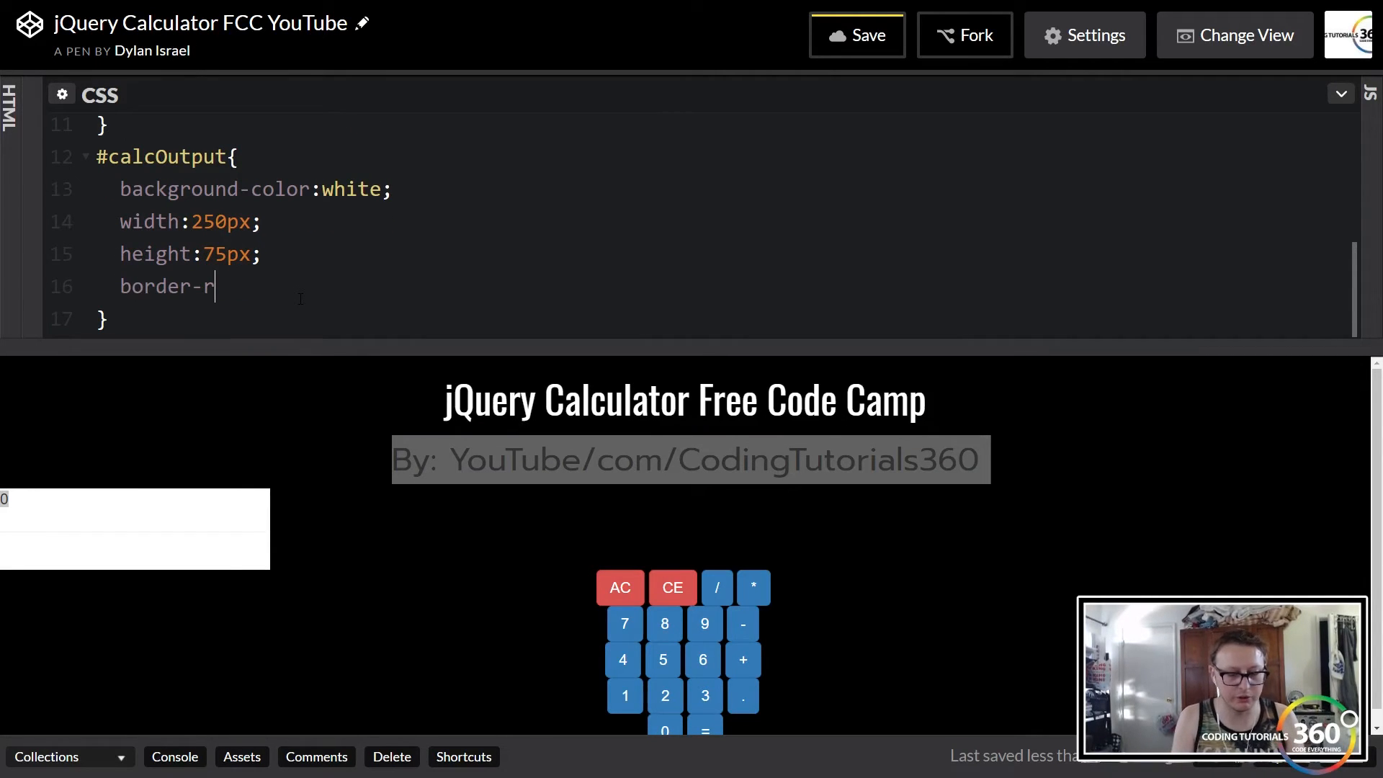
pyautogui.write('radius')
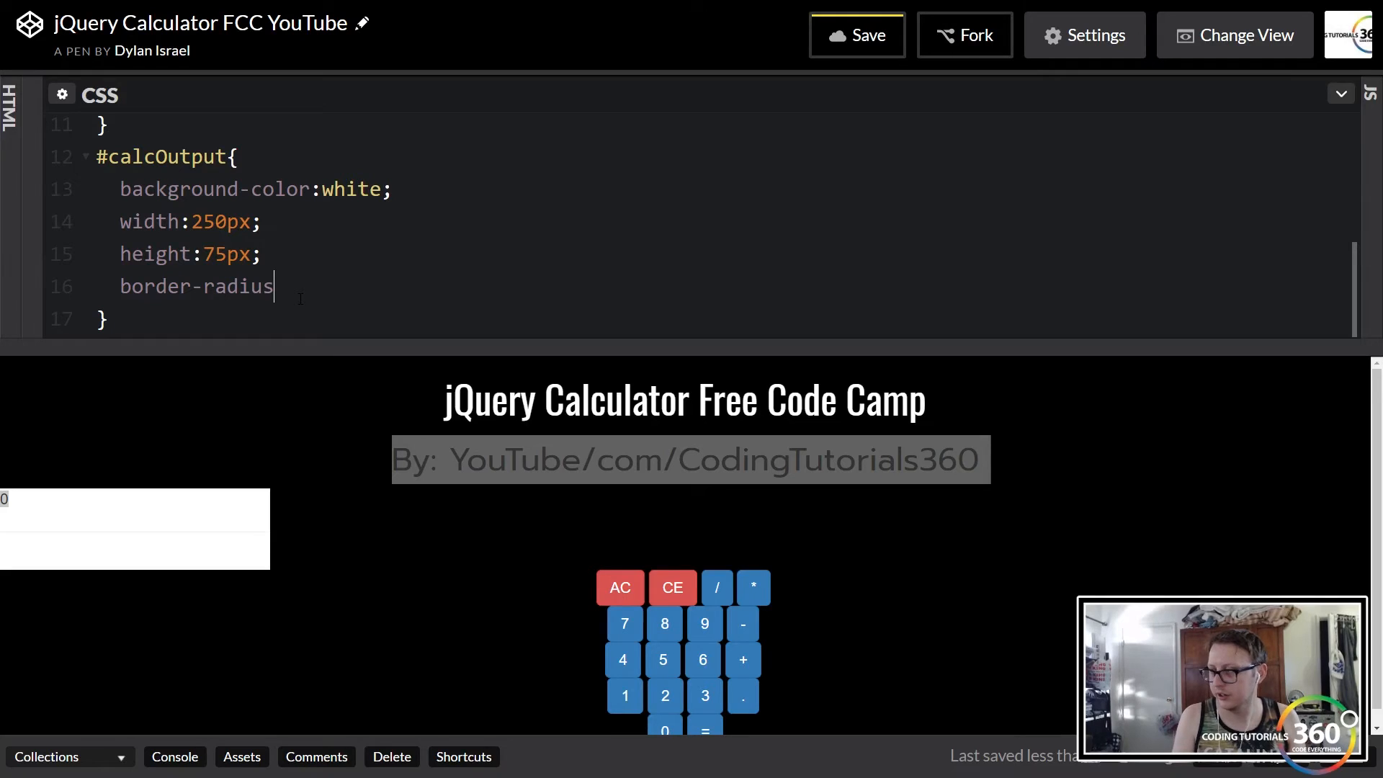
pyautogui.press('BackSpace')
pyautogui.press('BackSpace')
pyautogui.press('BackSpace')
pyautogui.press('BackSpace')
pyautogui.press('BackSpace')
pyautogui.press('BackSpace')
pyautogui.write('t')
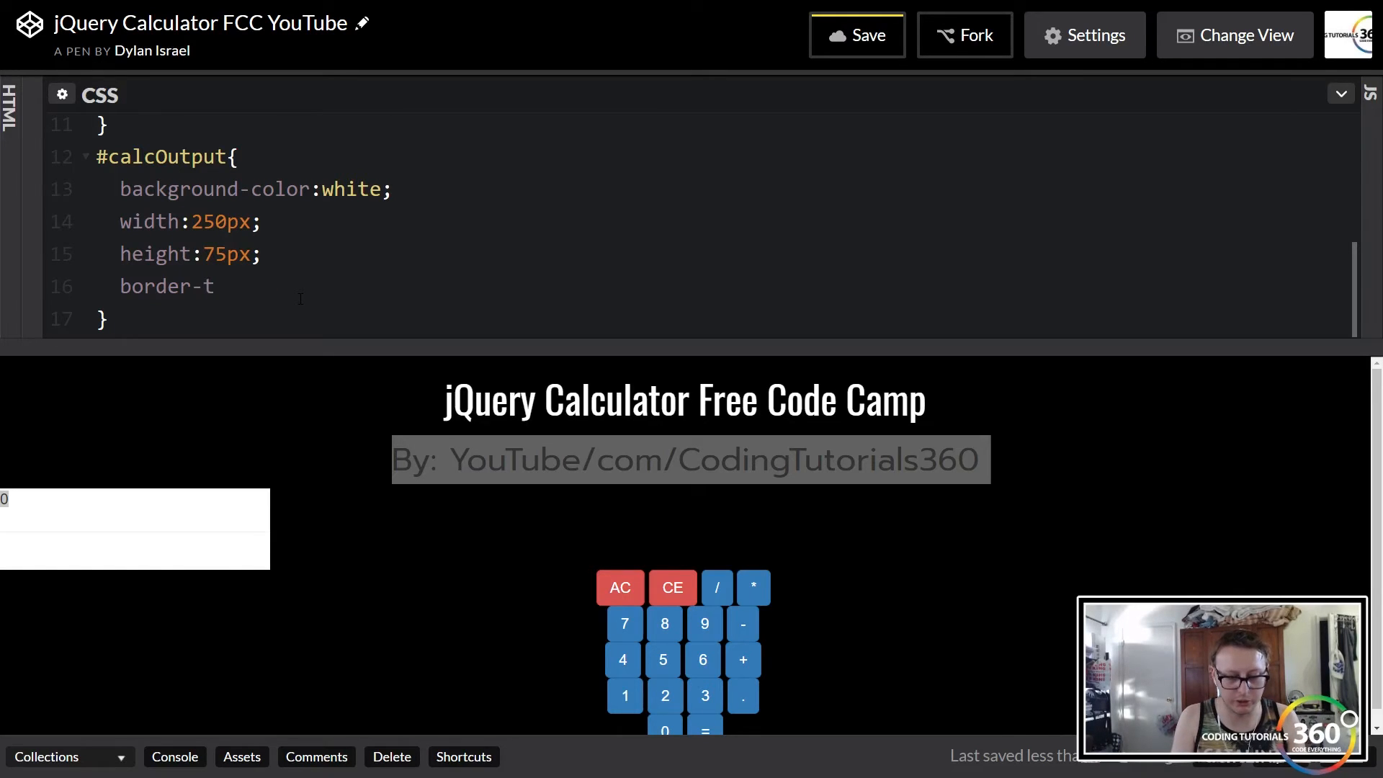
pyautogui.write('op')
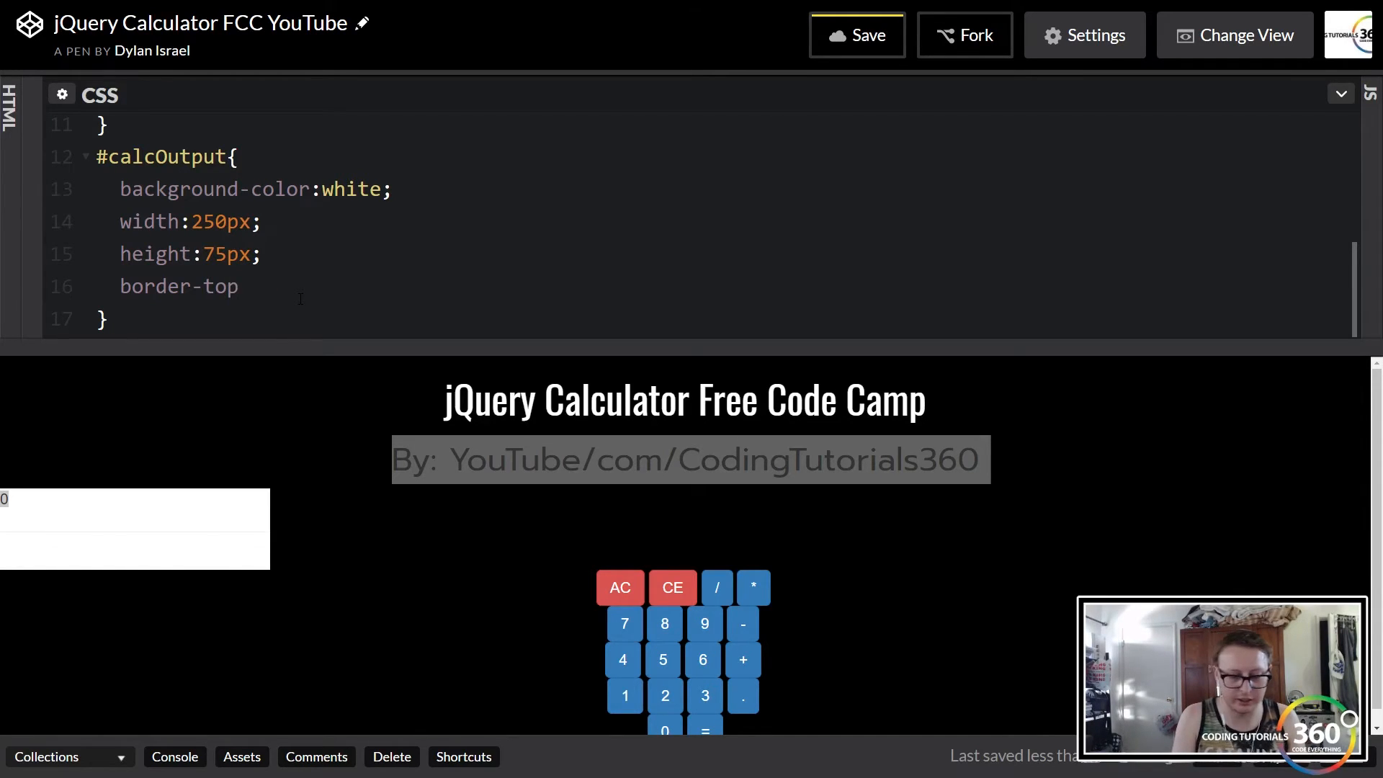
pyautogui.write('-left:')
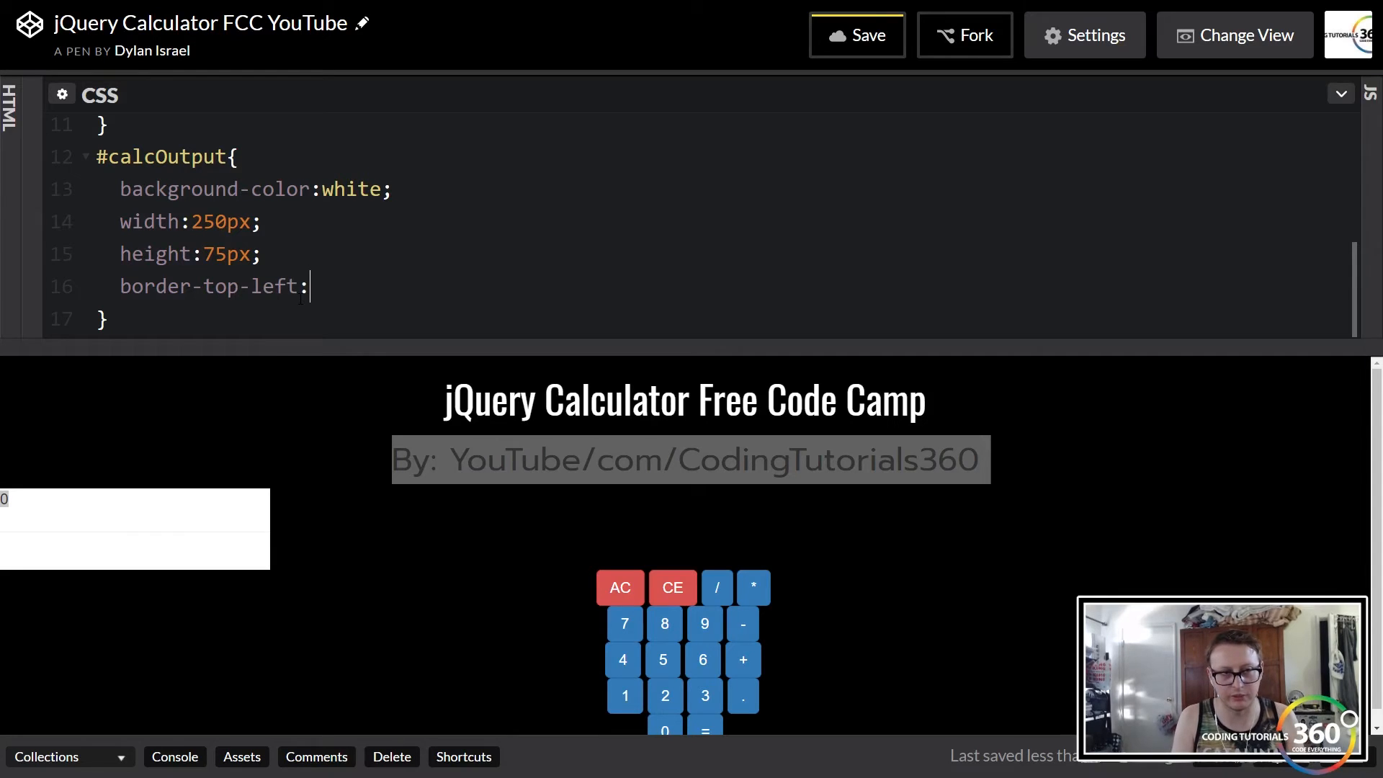
pyautogui.write('2')
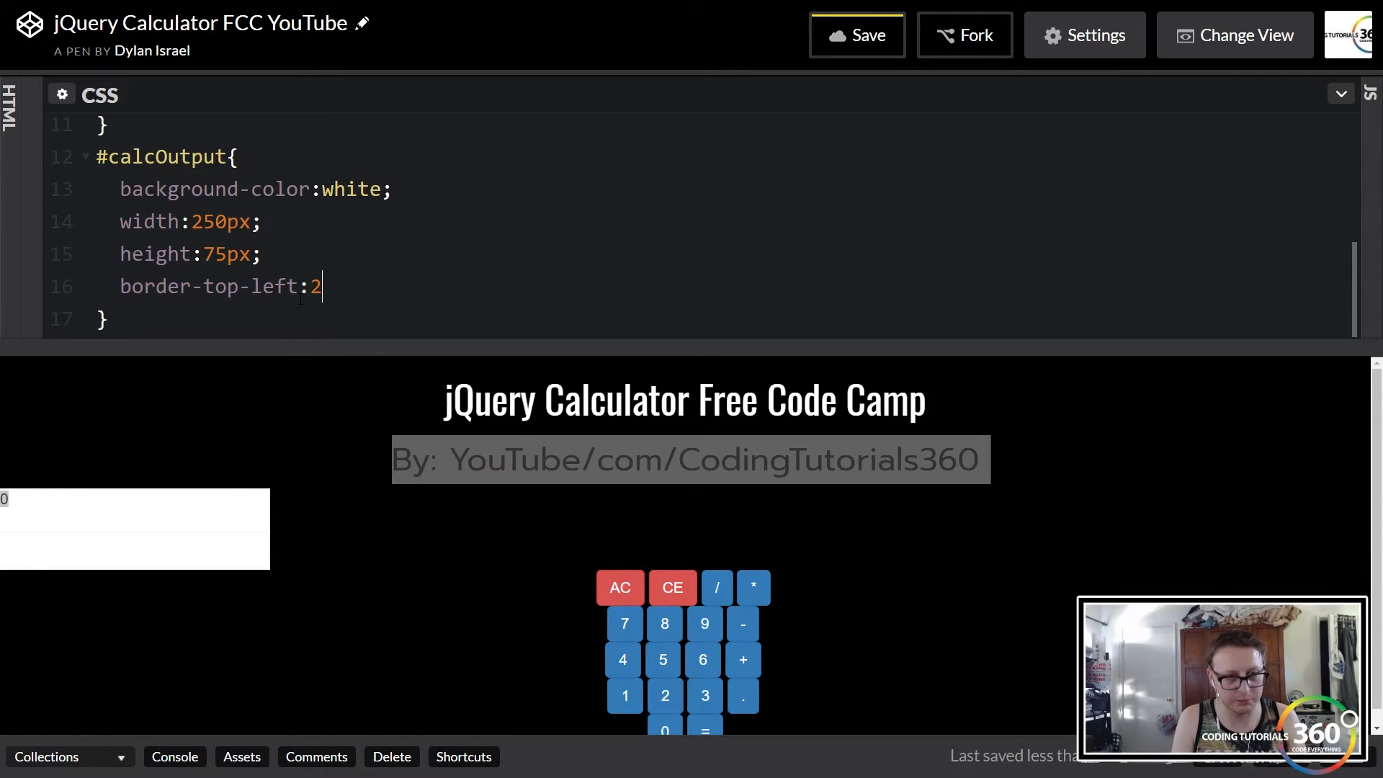
pyautogui.write('em;')
pyautogui.hotkey('ctrl', 's')
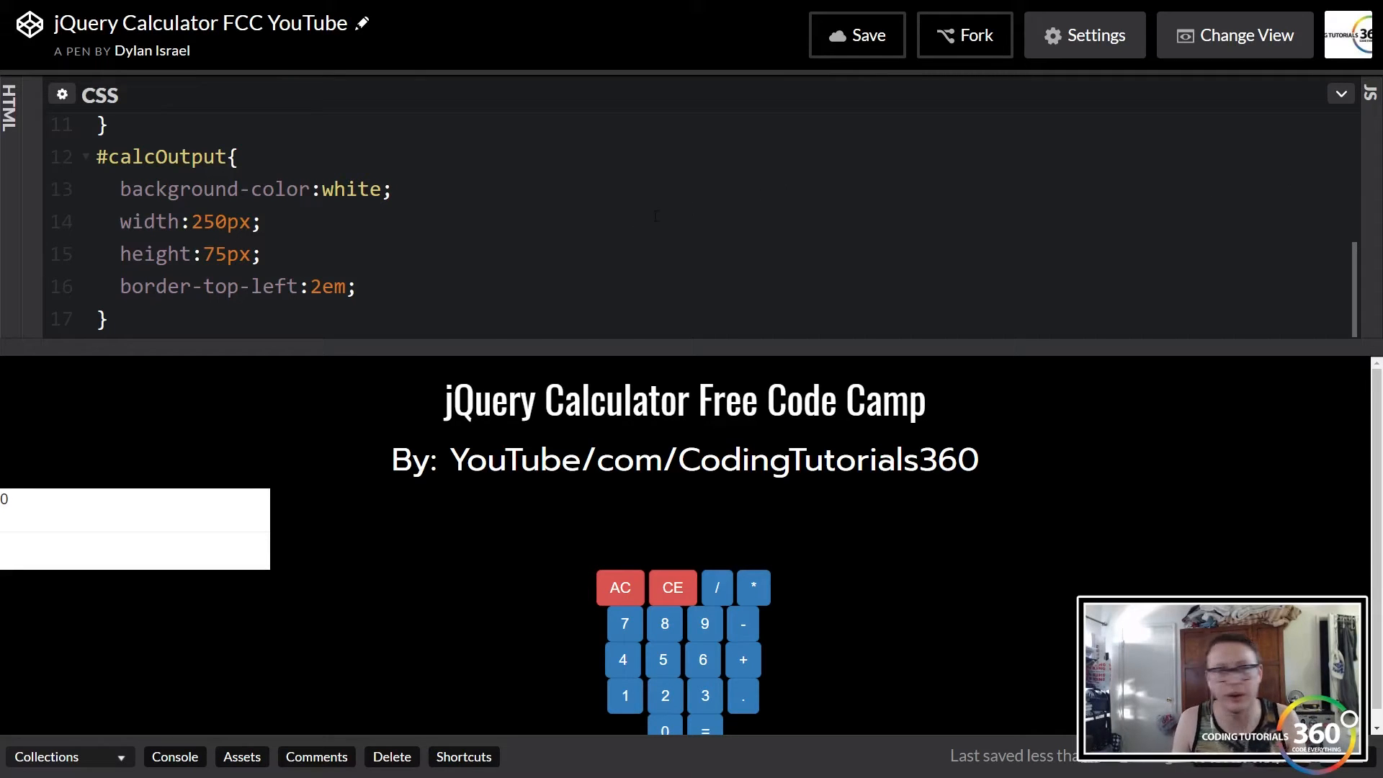
pyautogui.write('-r')
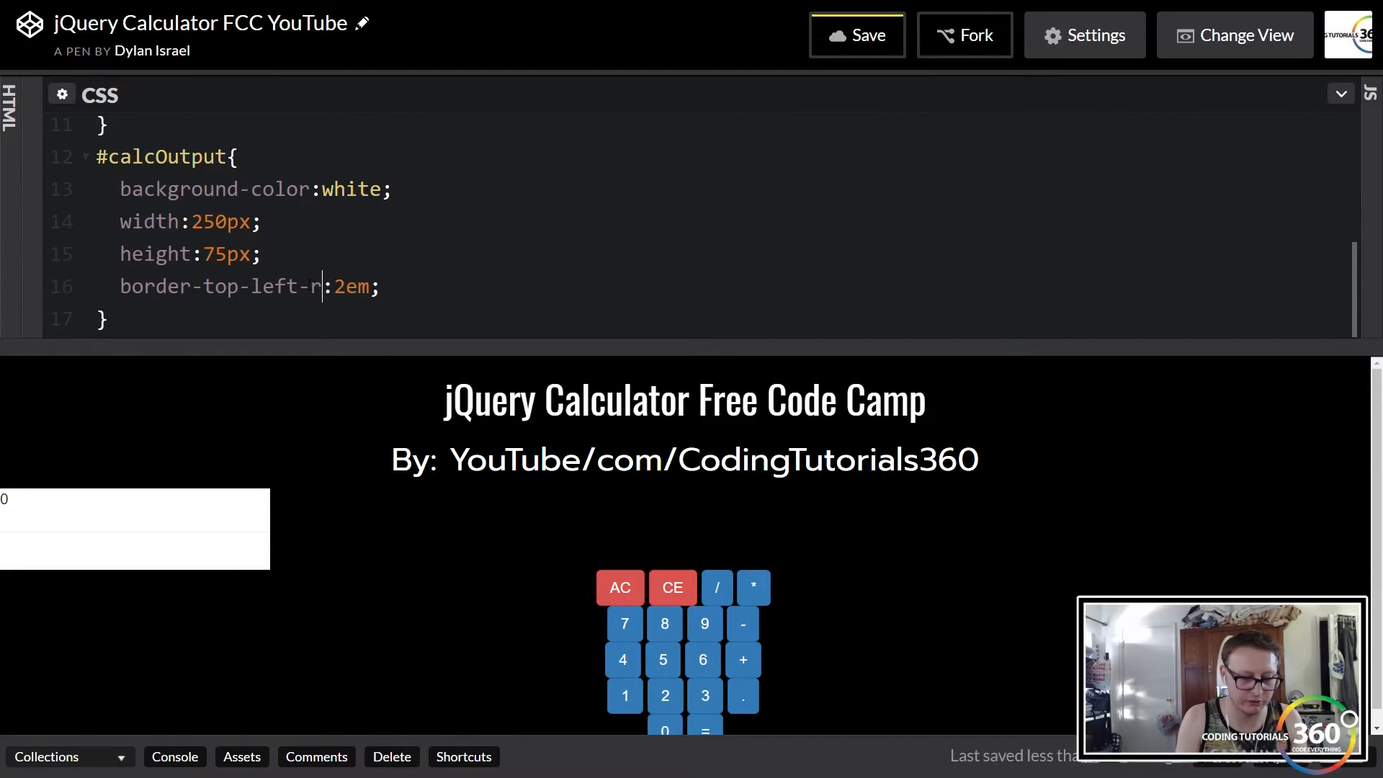
pyautogui.write('adius')
pyautogui.hotkey('ctrl', 's')
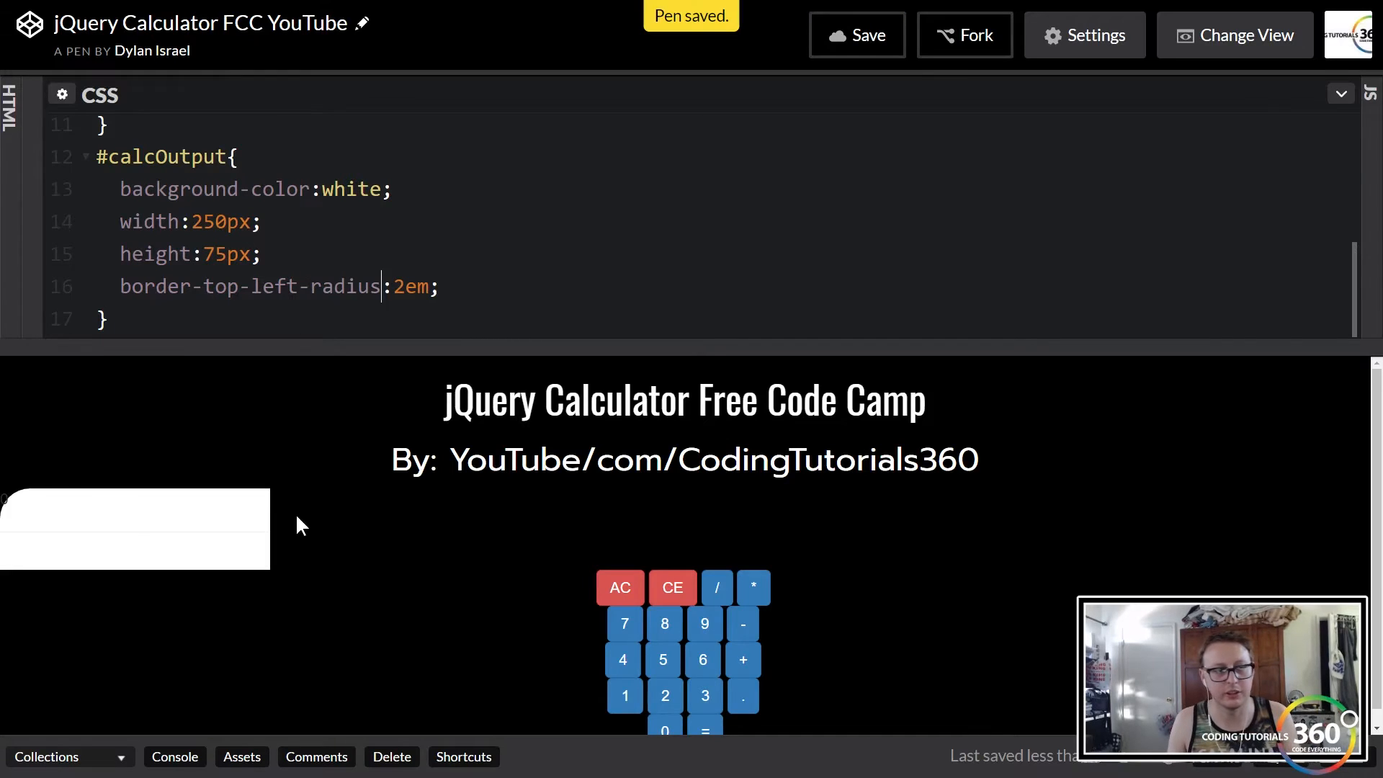
# Step: Check the rounded corner in the preview and start a new declaration line
pyautogui.moveTo(303, 526); pyautogui.dragTo(392, 460)
pyautogui.click(15, 504)
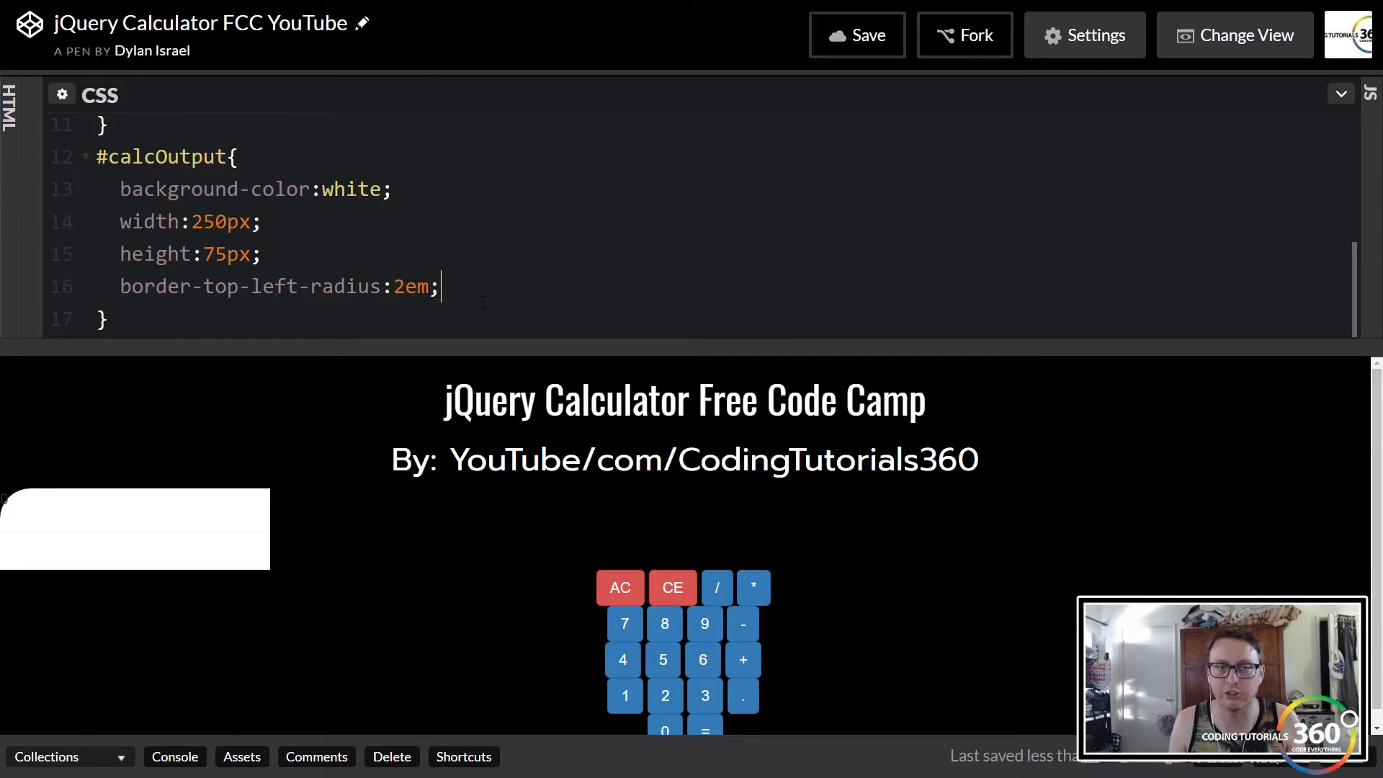
pyautogui.press('Return')
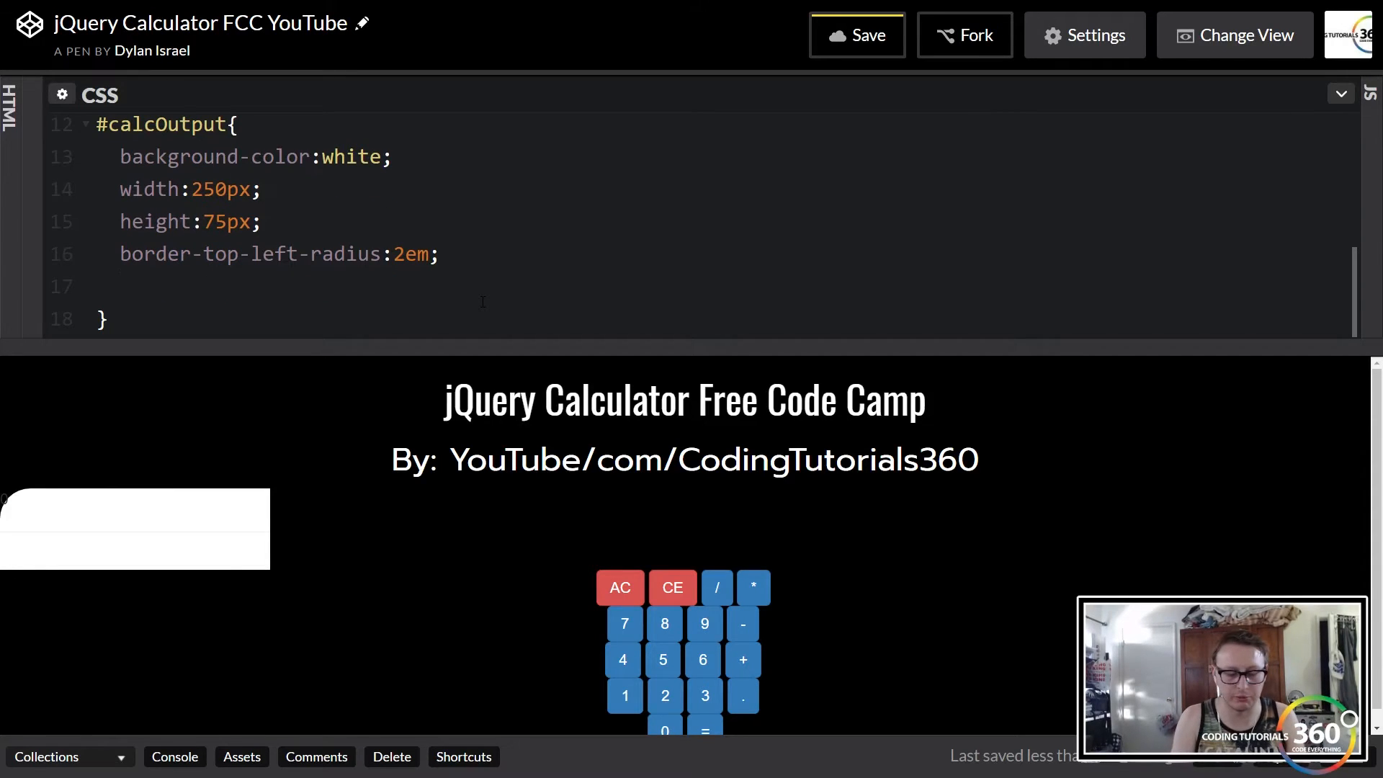
pyautogui.write('border')
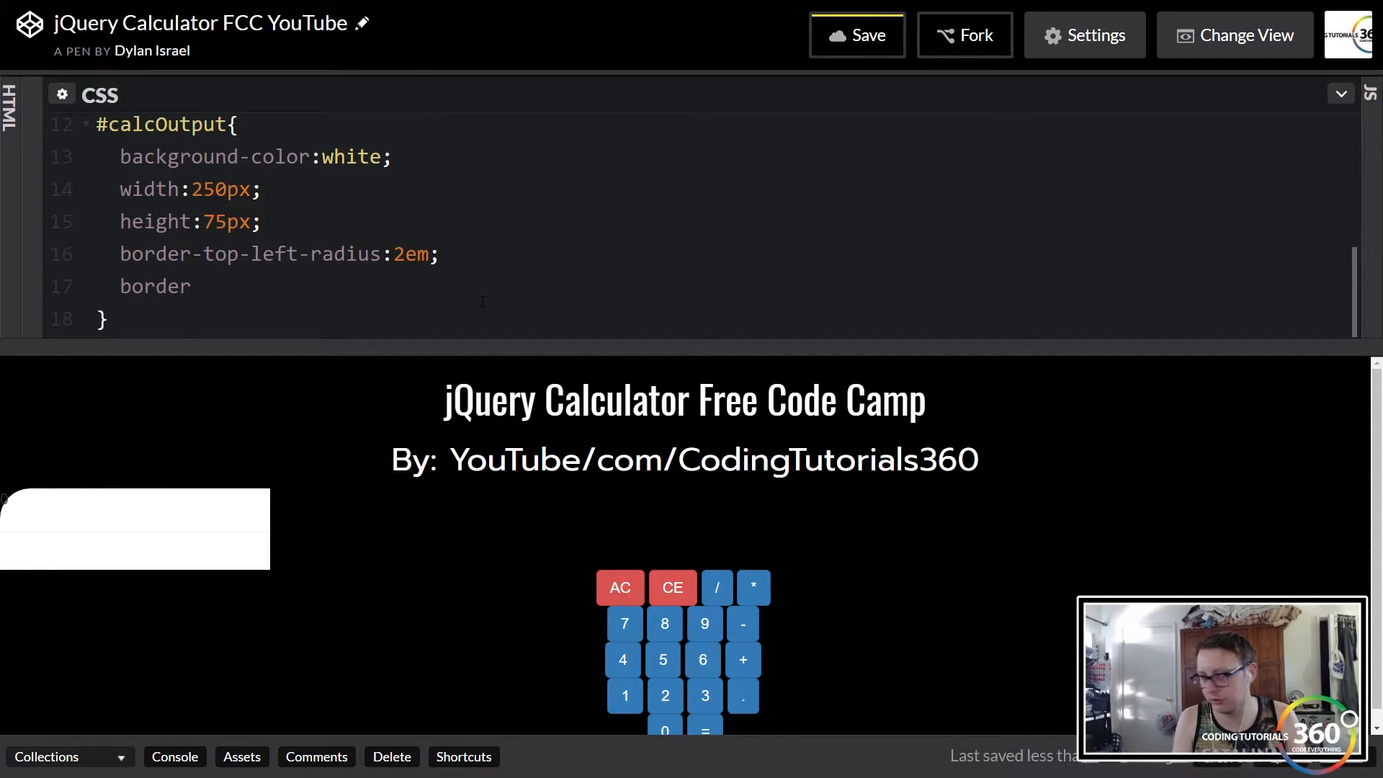
pyautogui.write('-top-rig')
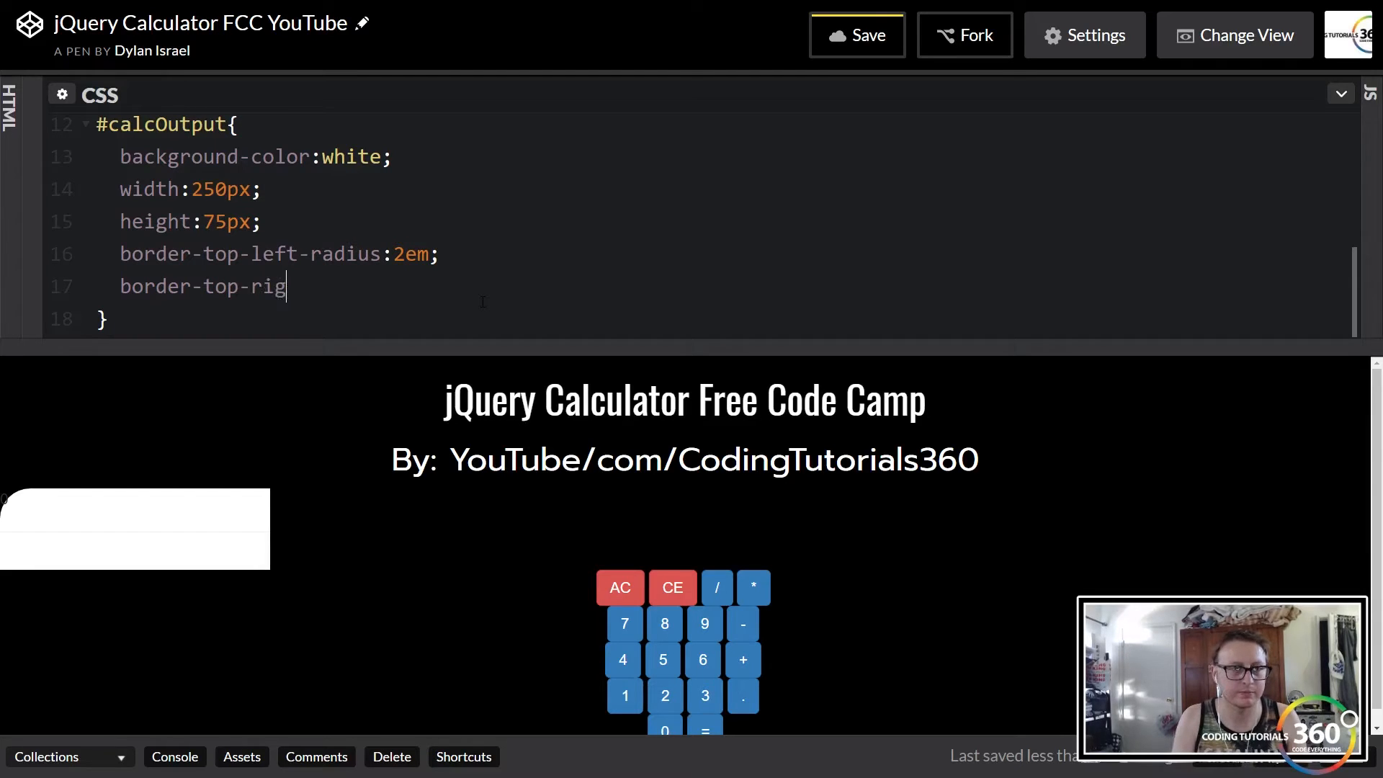
pyautogui.write('ht-radi')
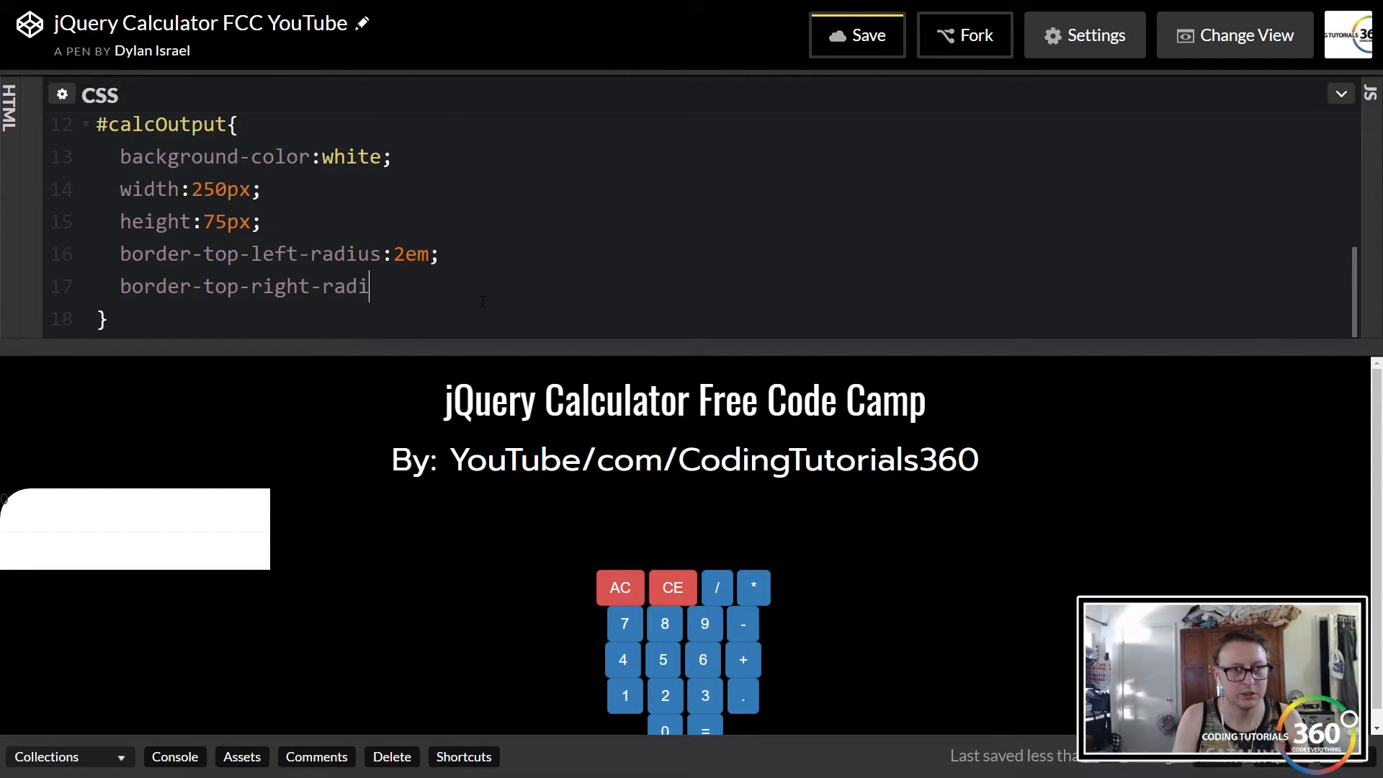
pyautogui.write('us:2em;')
# Step: Add border-top-right-radius:2em to #calcOutput and save
pyautogui.hotkey('ctrl', 's')
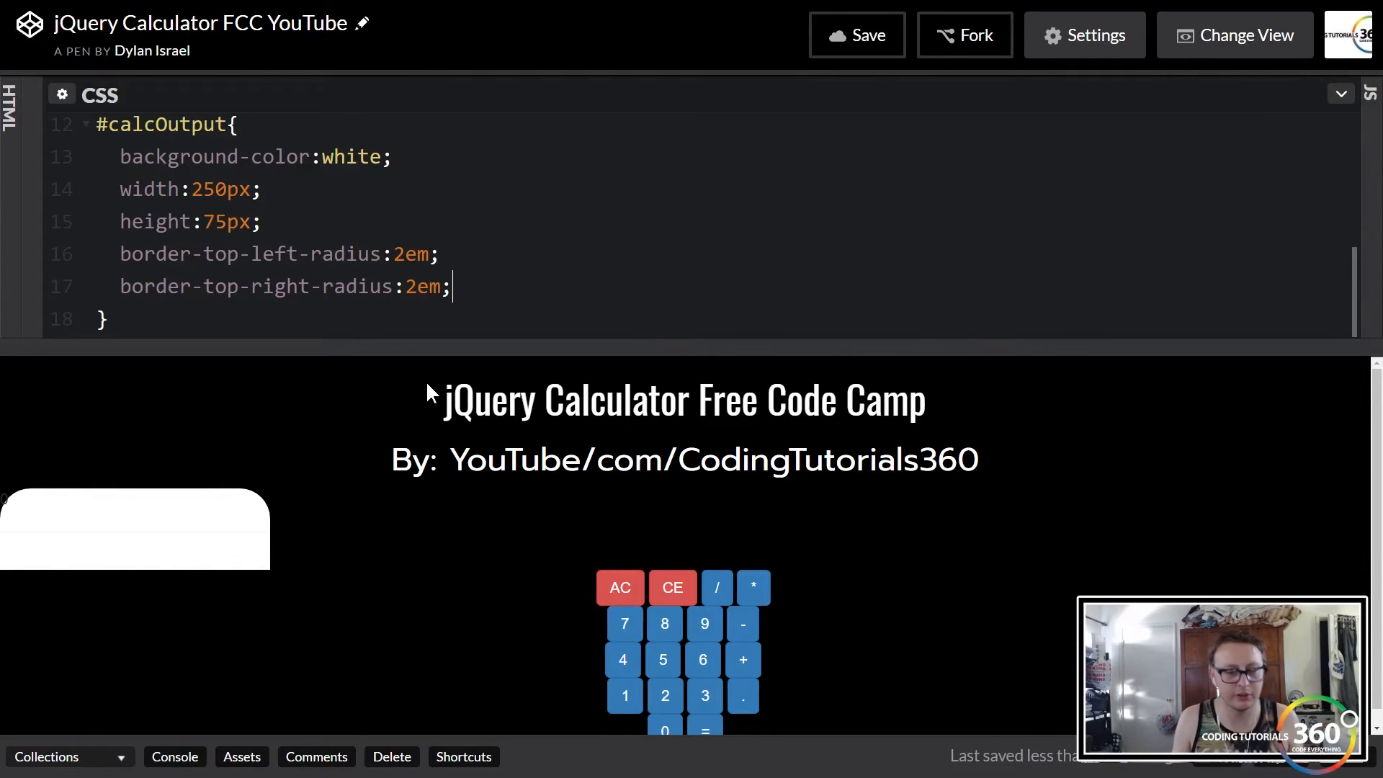
pyautogui.press('Return')
pyautogui.write('margin')
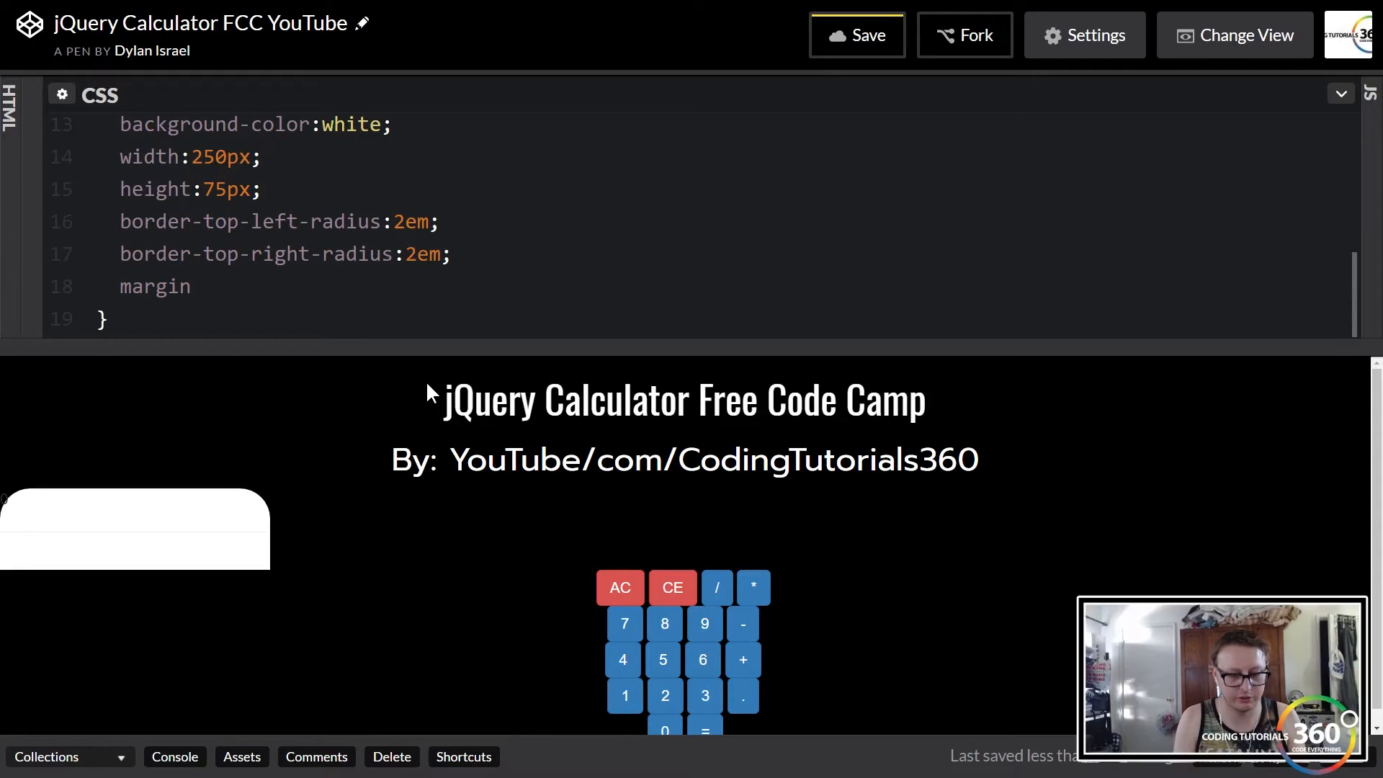
pyautogui.write('-right:auto')
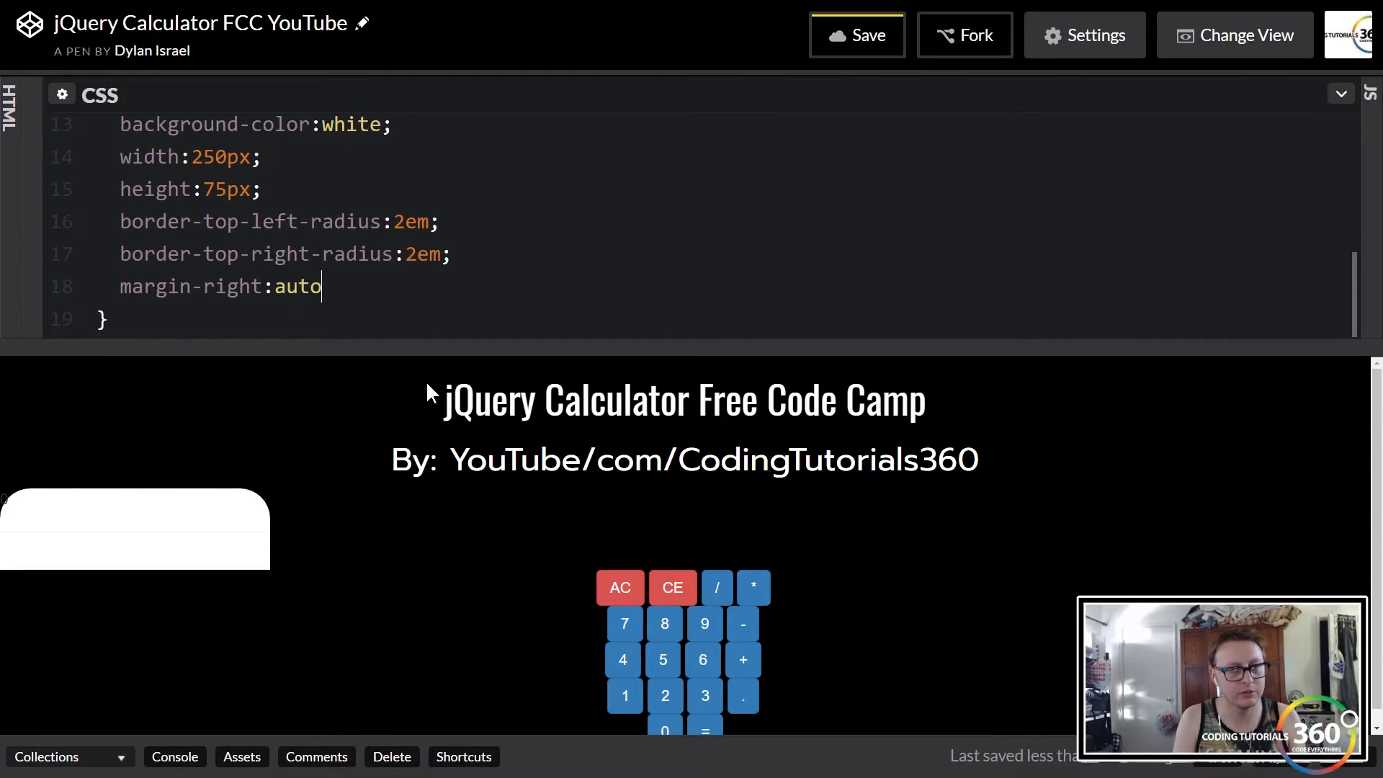
pyautogui.write(';')
# Step: Give #calcOutput margin-right:auto and margin-left:auto so the white display centers
pyautogui.press('Return')
pyautogui.write('margin')
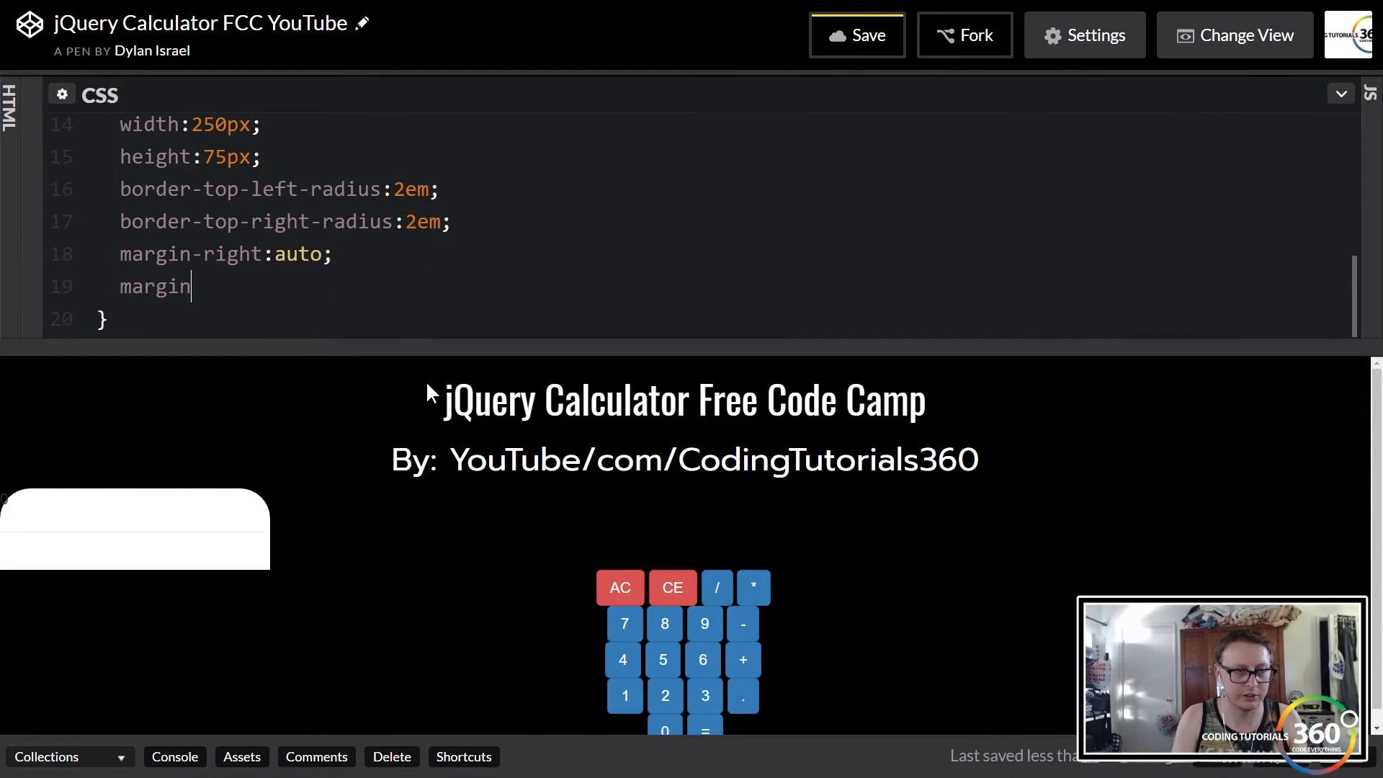
pyautogui.write('-left:au')
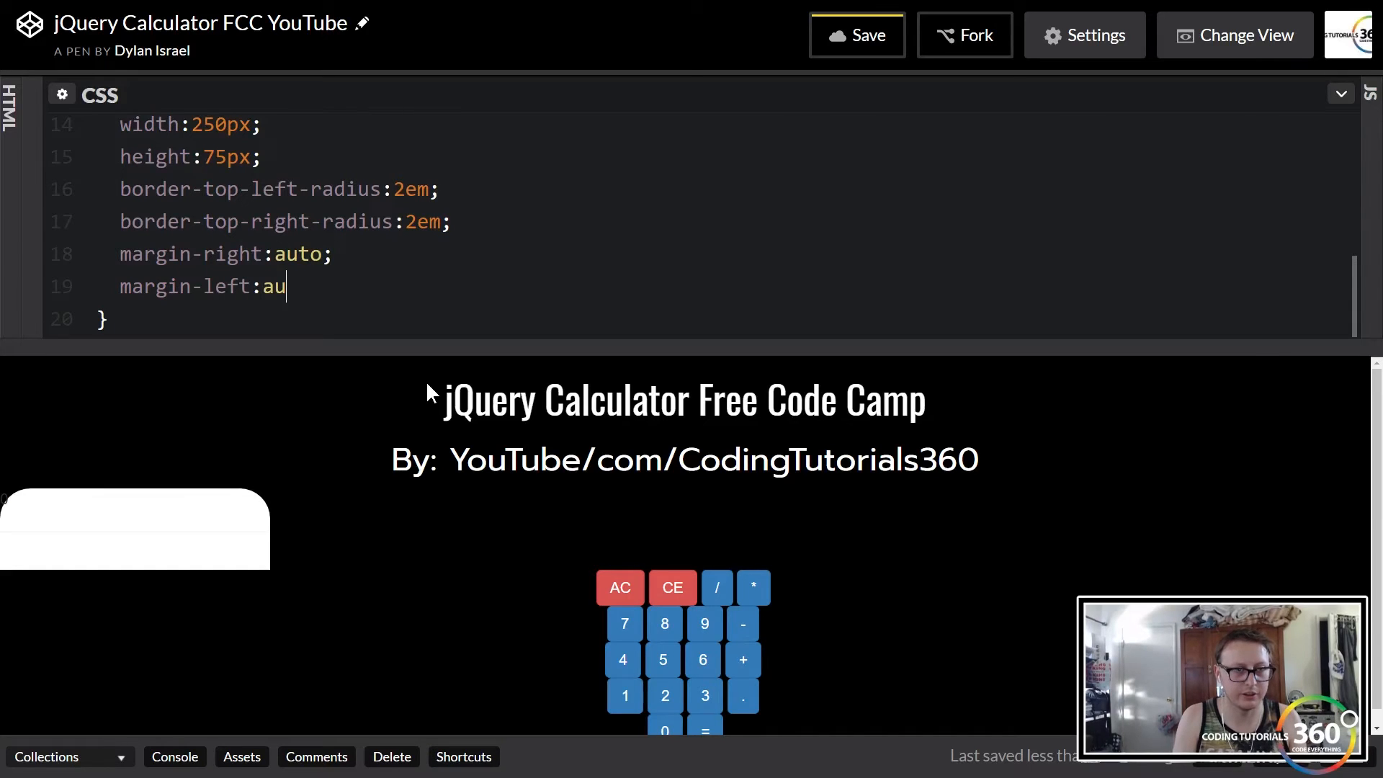
pyautogui.write('to;')
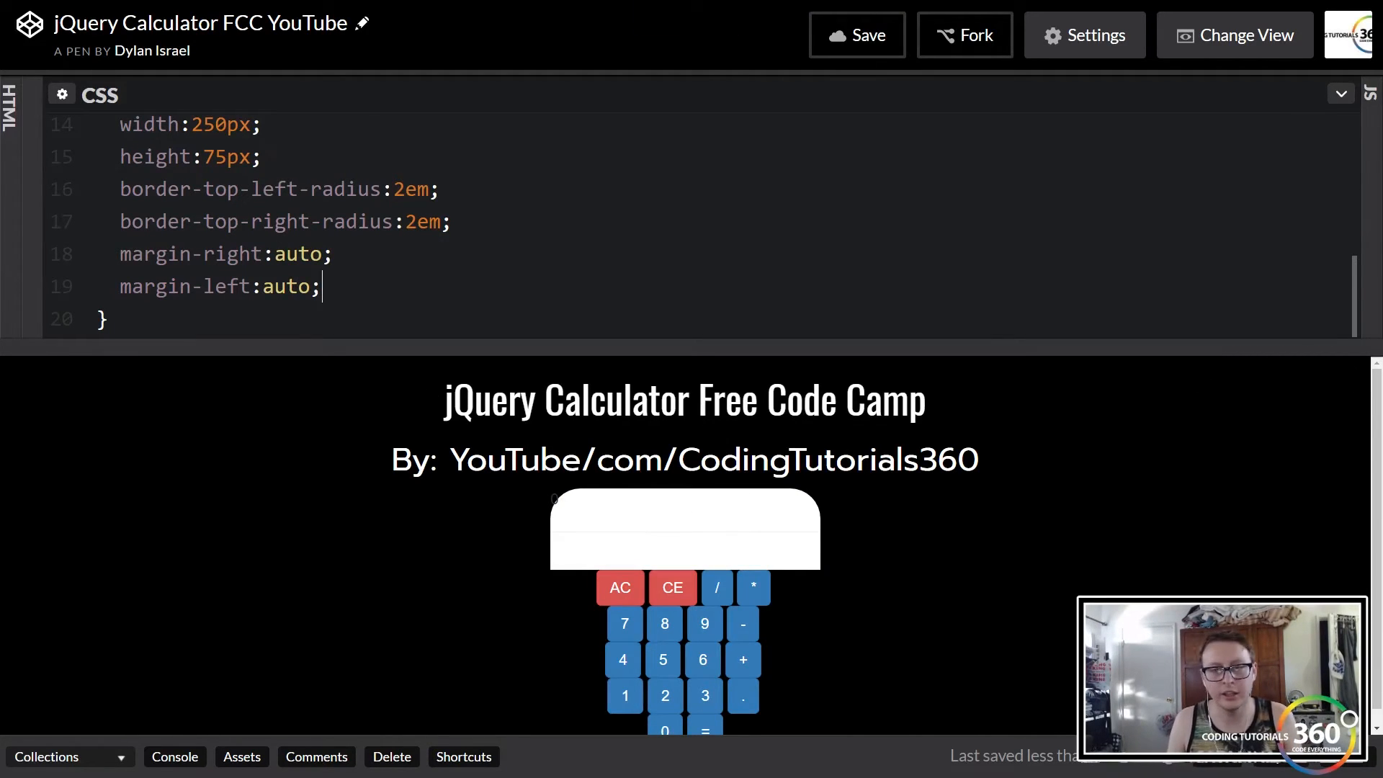
pyautogui.doubleClick(600, 503)
pyautogui.click(323, 286)
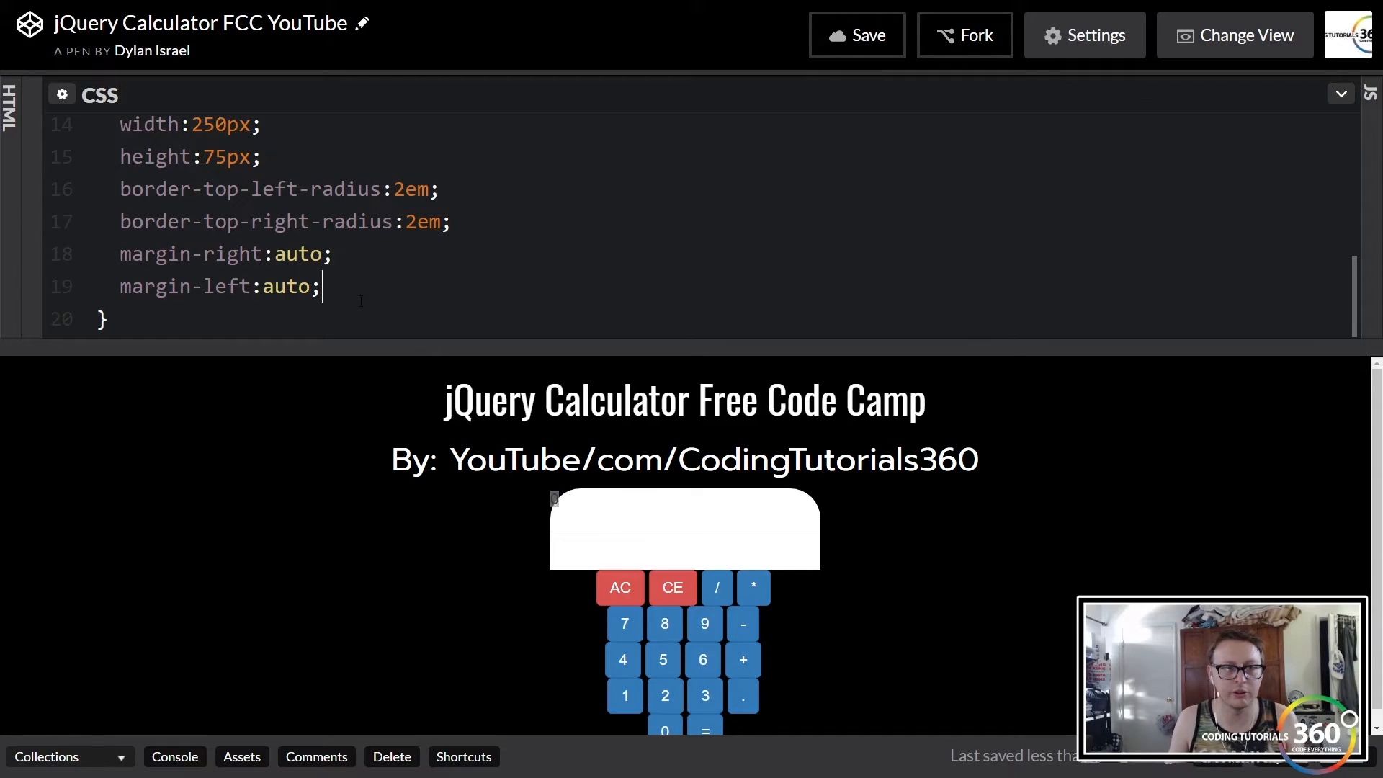
# Step: Add margin-top:20px and padding-top:20px to #calcOutput and save the pen
pyautogui.press('Return')
pyautogui.write('mar')
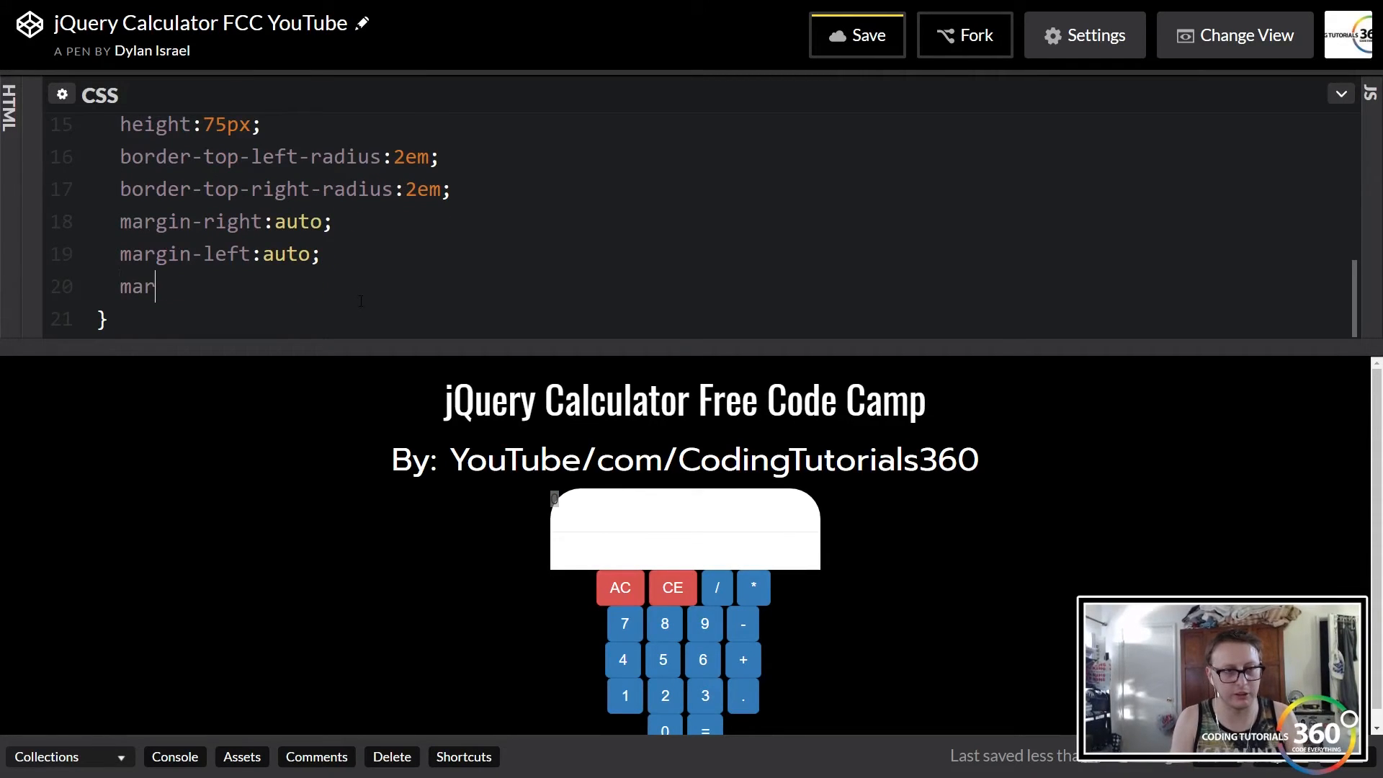
pyautogui.write('gin-top:')
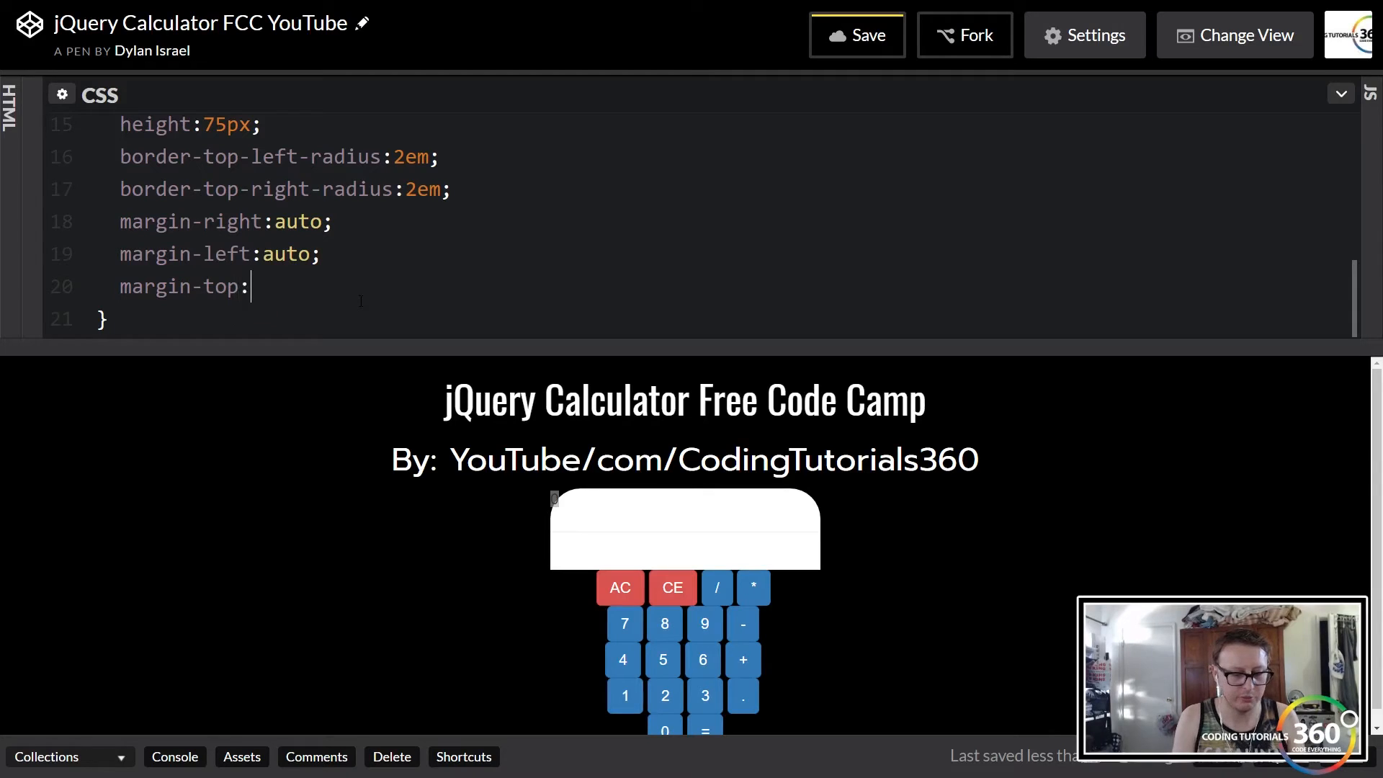
pyautogui.write('20px;')
pyautogui.hotkey('ctrl', 's')
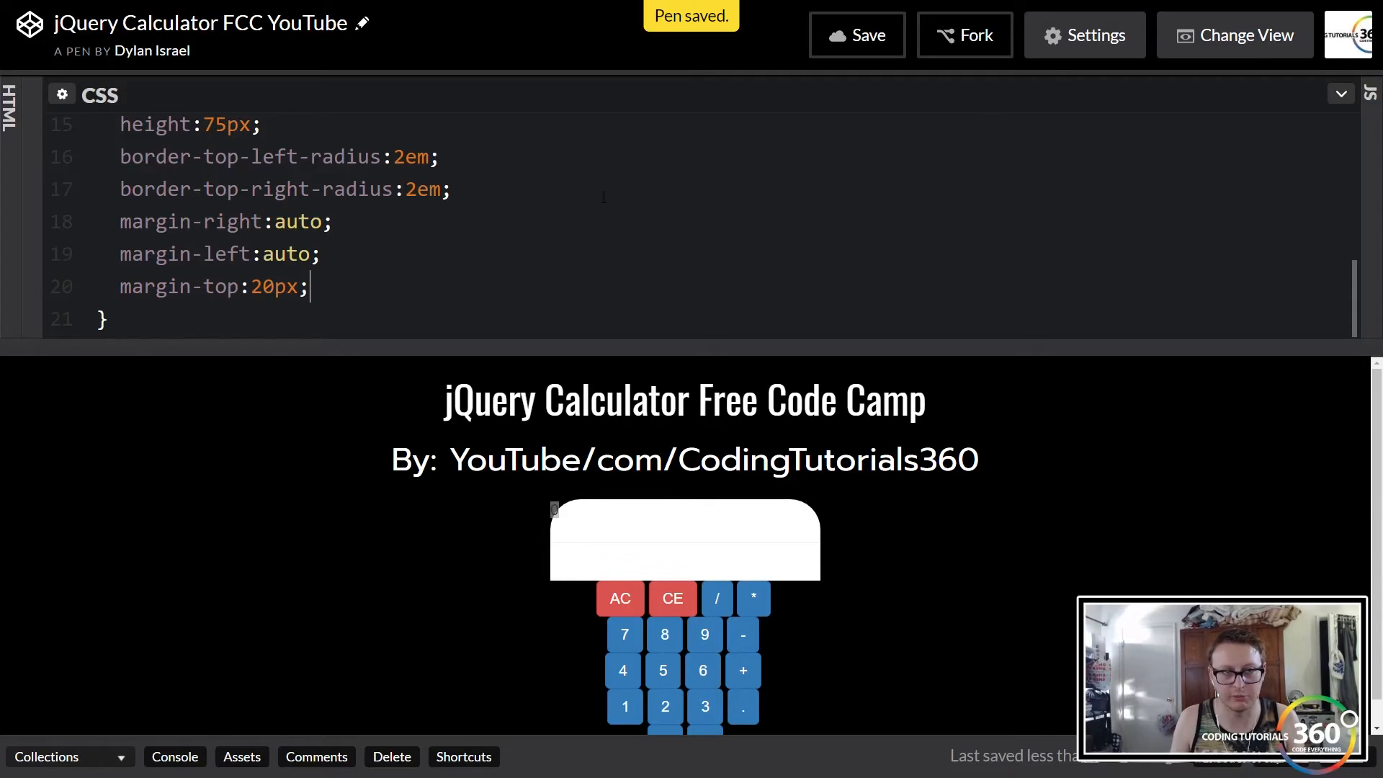
pyautogui.press('Return')
pyautogui.write('p')
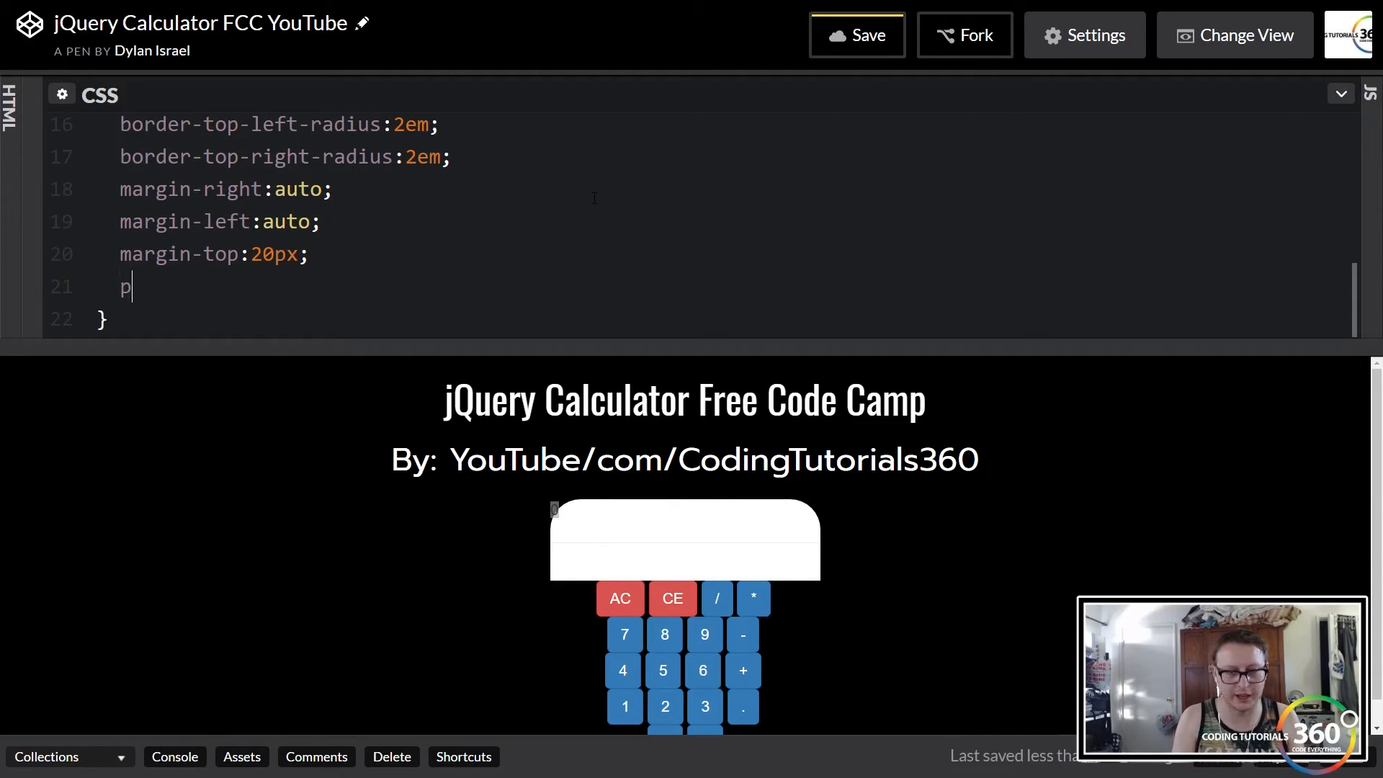
pyautogui.write('adding-top:')
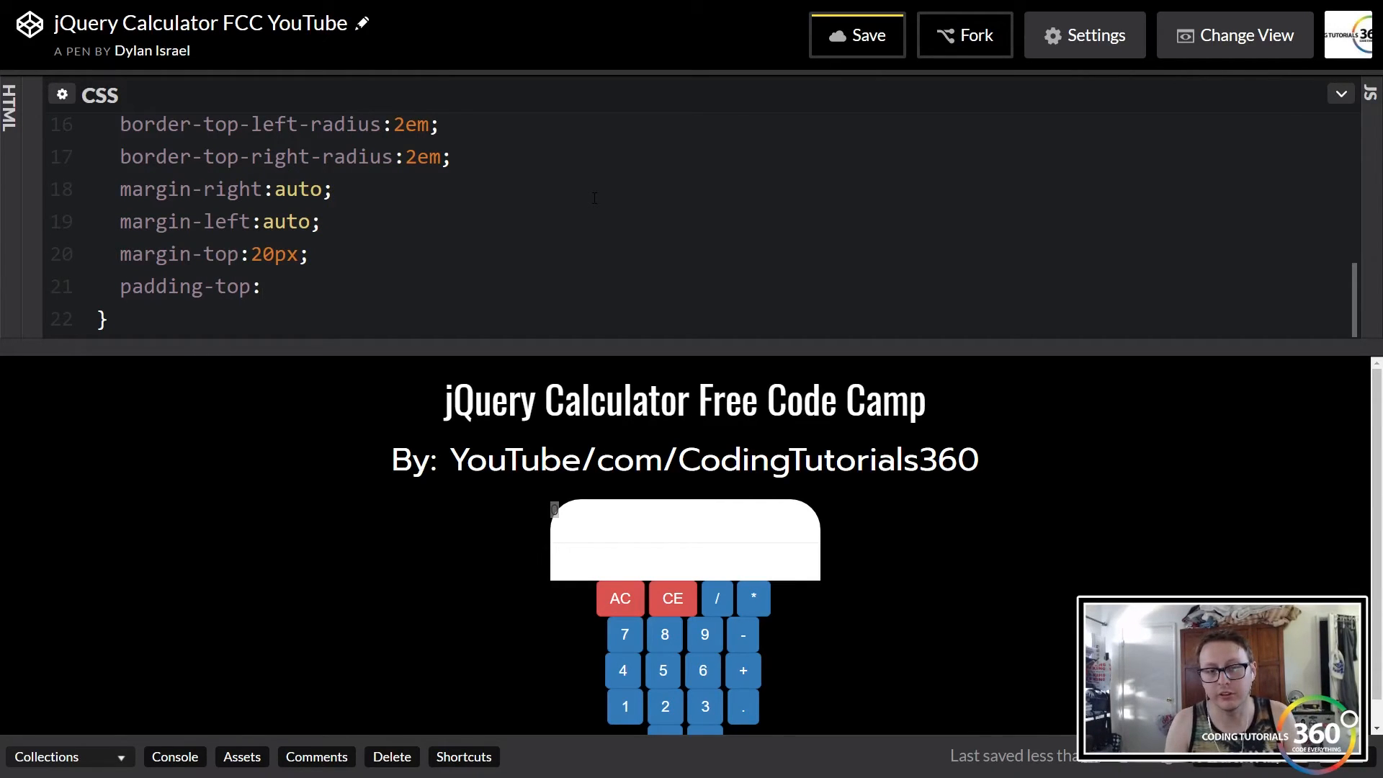
pyautogui.write('20')
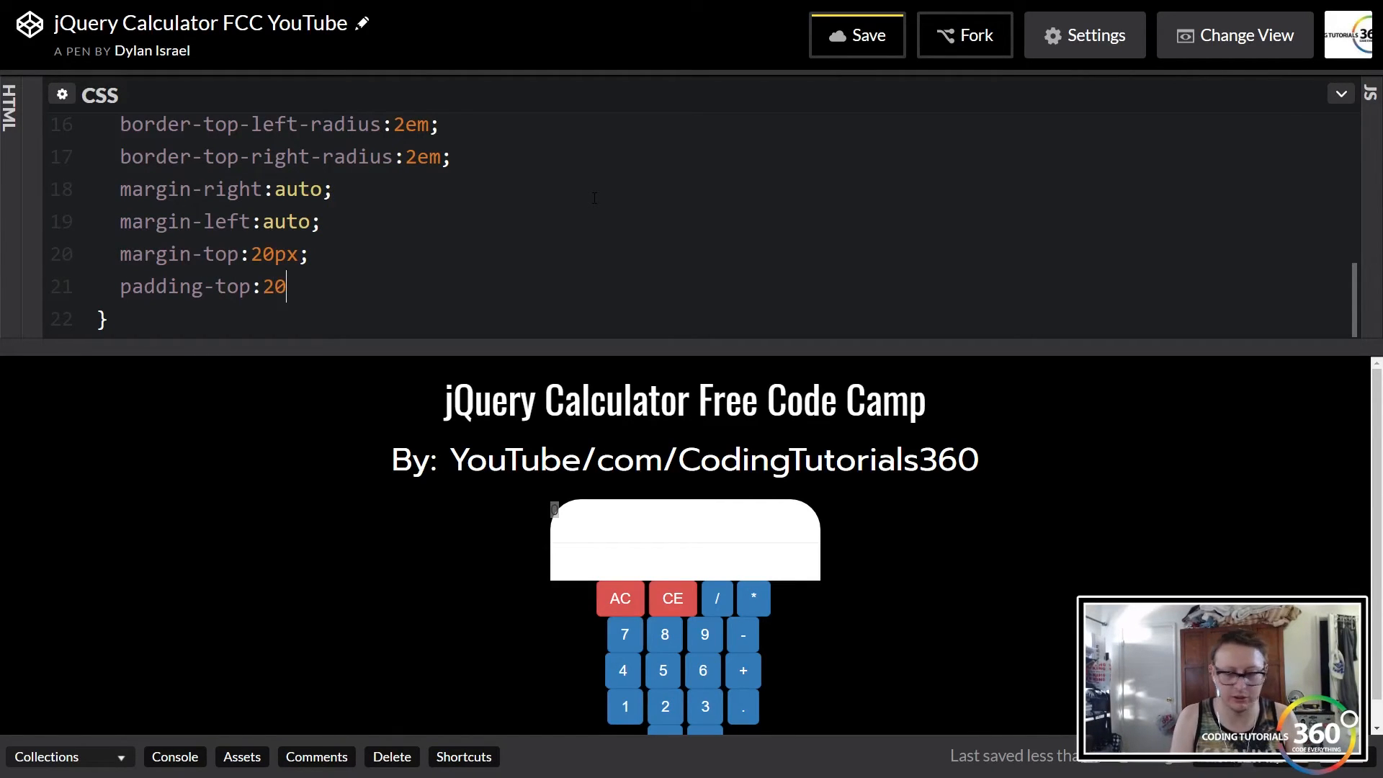
pyautogui.write('px;')
pyautogui.hotkey('ctrl', 's')
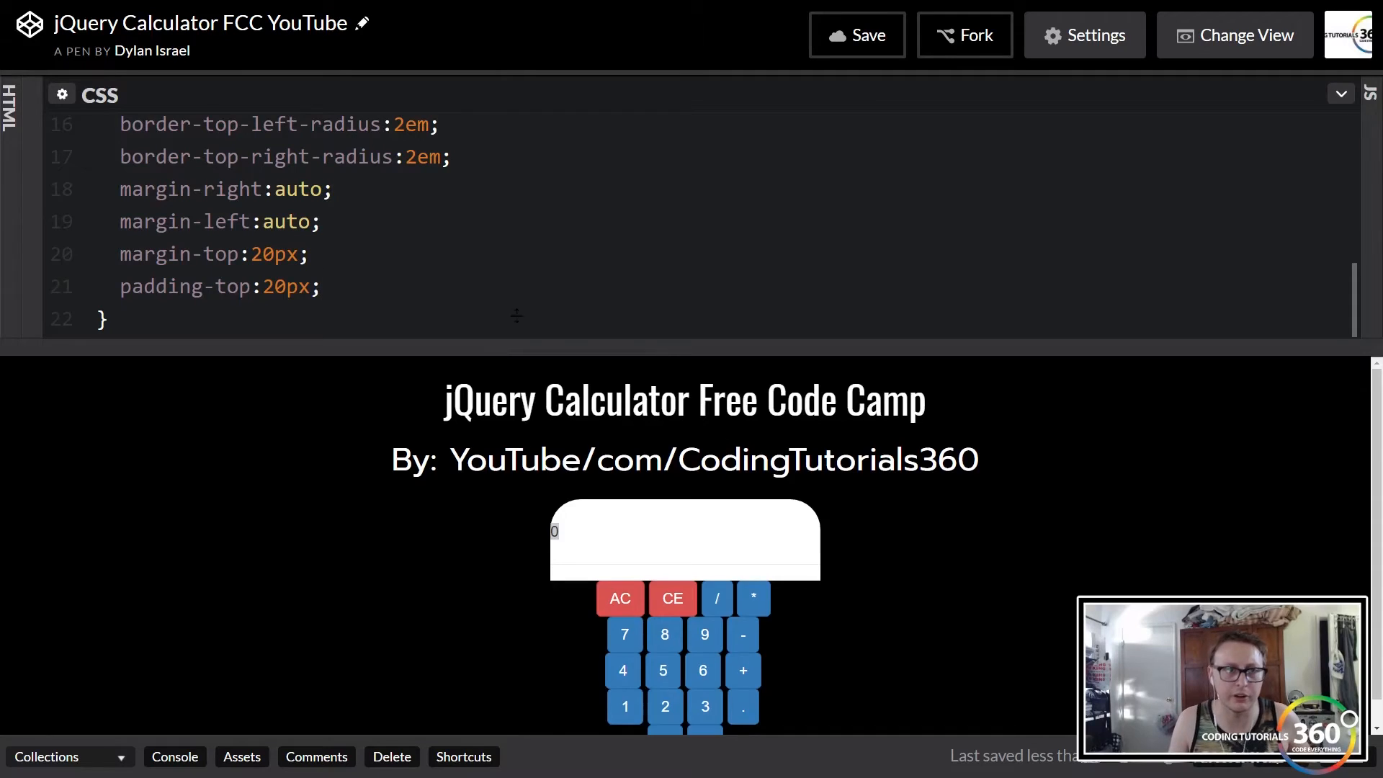
pyautogui.moveTo(517, 344); pyautogui.dragTo(517, 360)
pyautogui.scroll(2, 492, 314)
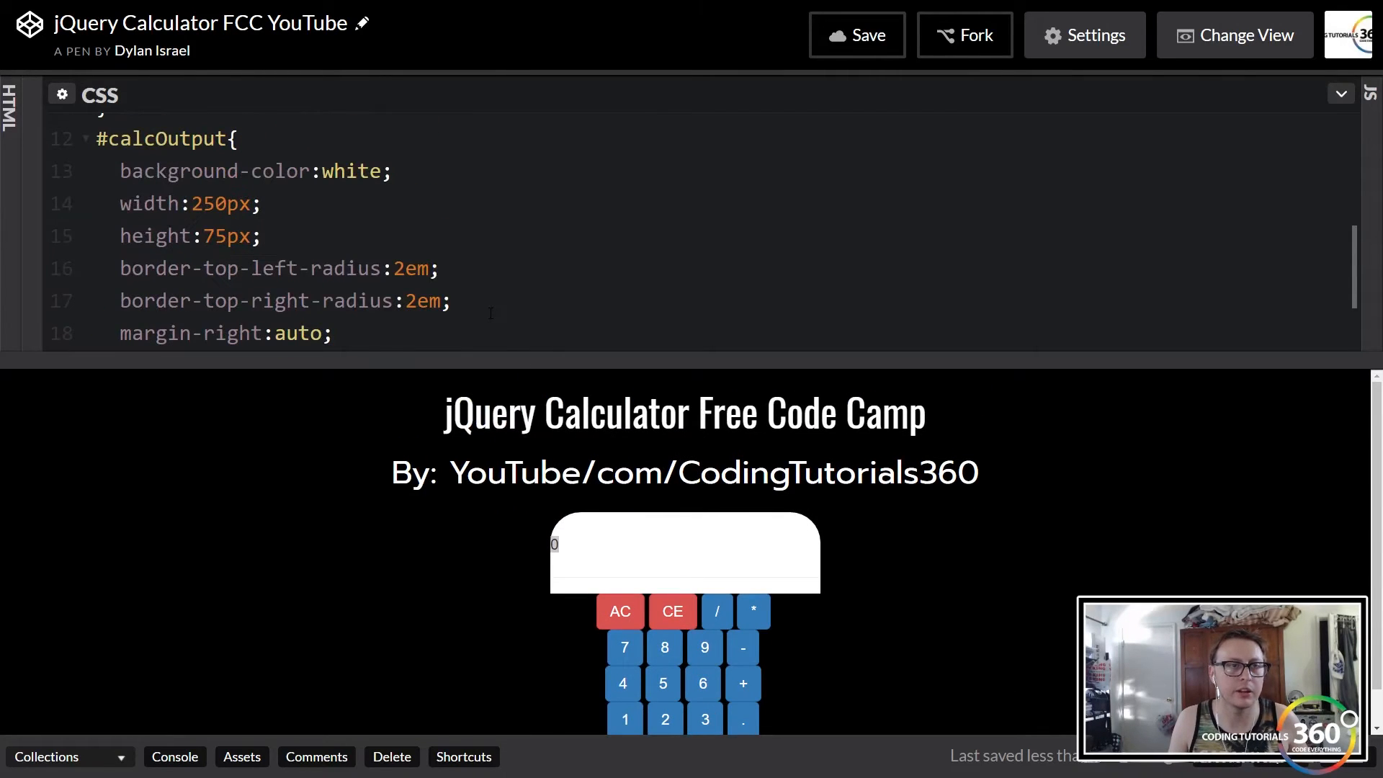
pyautogui.scroll(-2, 492, 313)
pyautogui.scroll(-2, 492, 314)
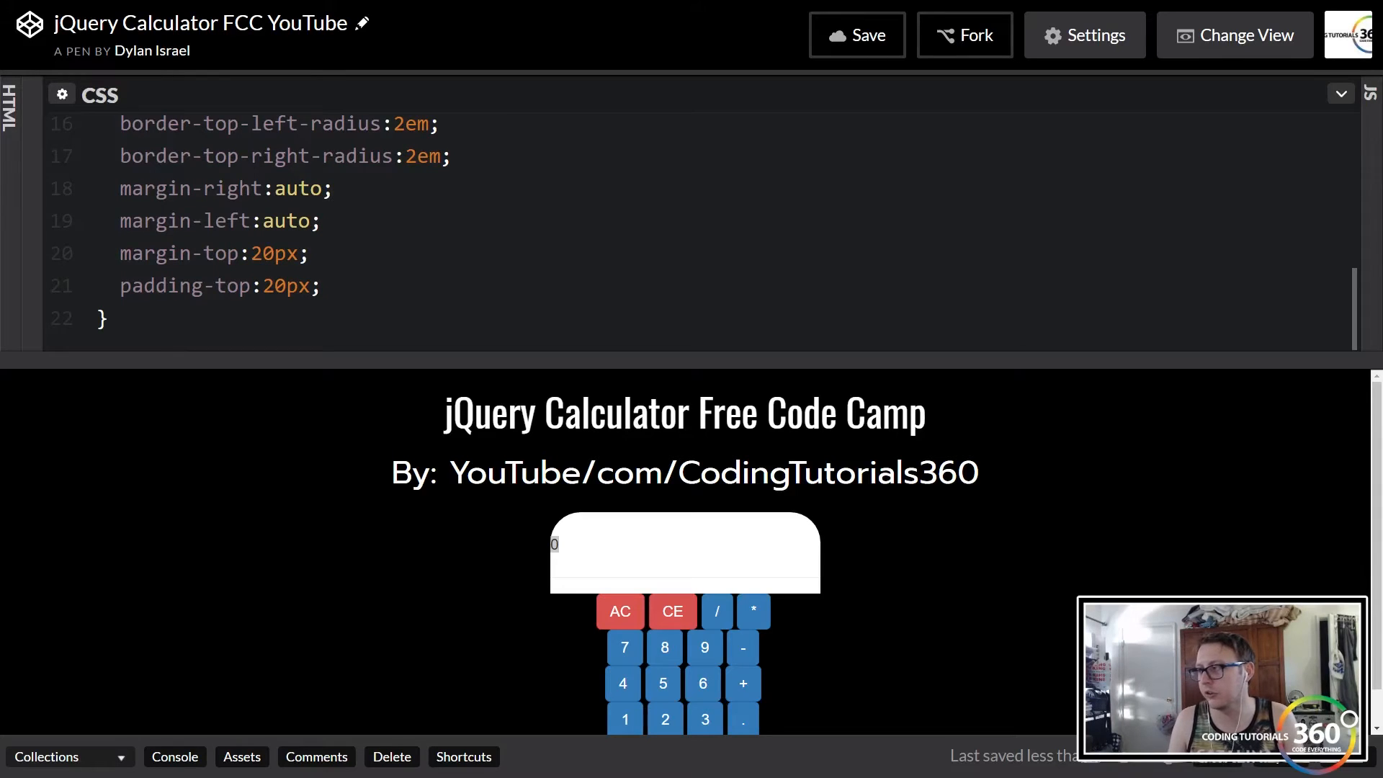
pyautogui.moveTo(19, 290); pyautogui.dragTo(880, 290)
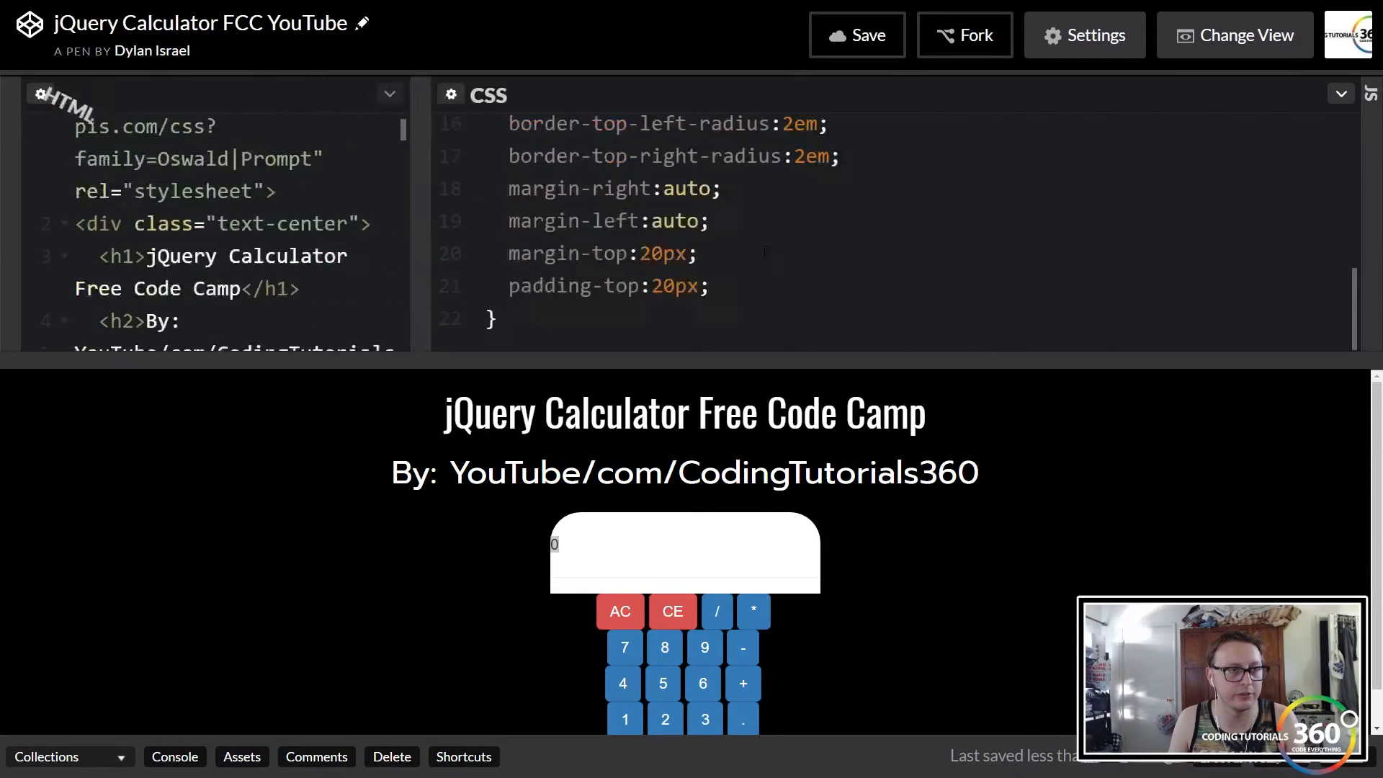
pyautogui.scroll(-3, 454, 238)
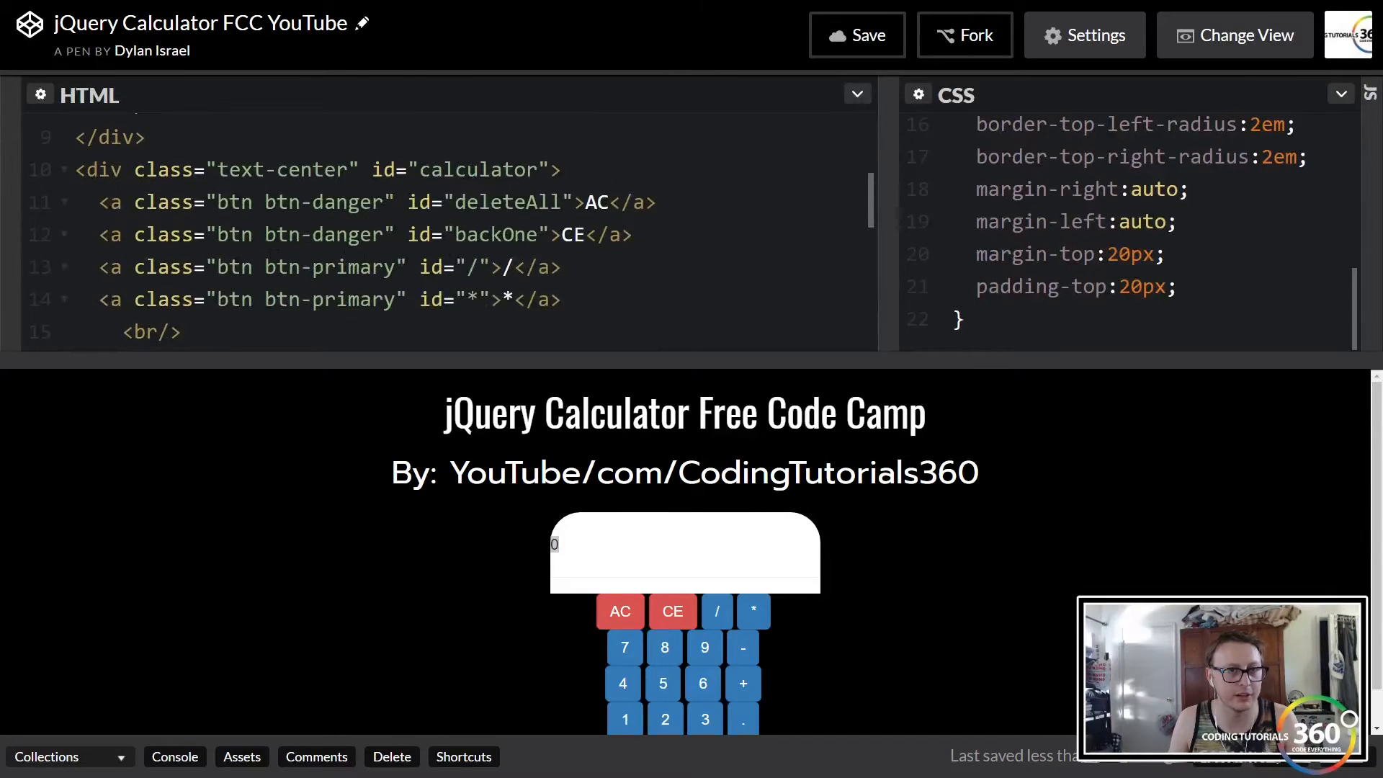
pyautogui.doubleClick(478, 169)
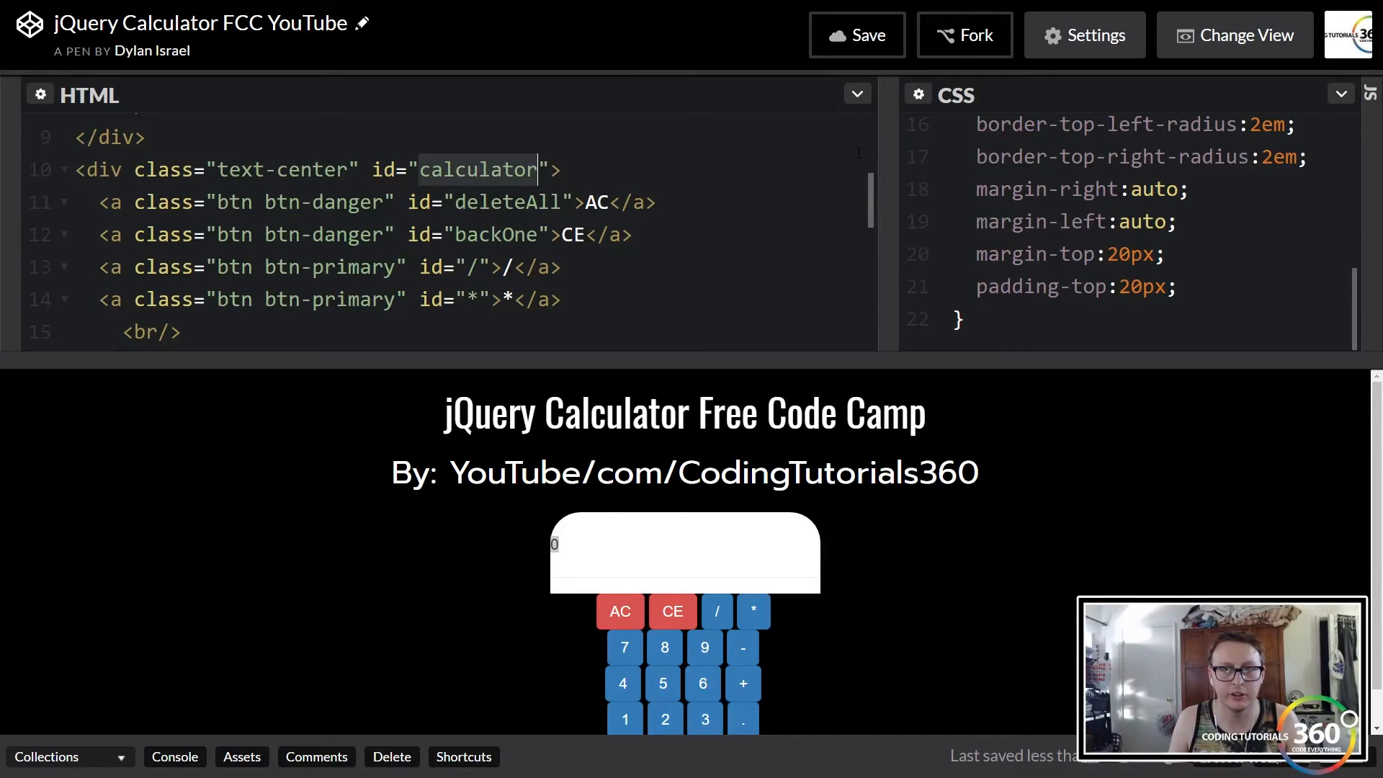
pyautogui.moveTo(889, 151); pyautogui.dragTo(16, 152)
pyautogui.scroll(-1, 692, 519)
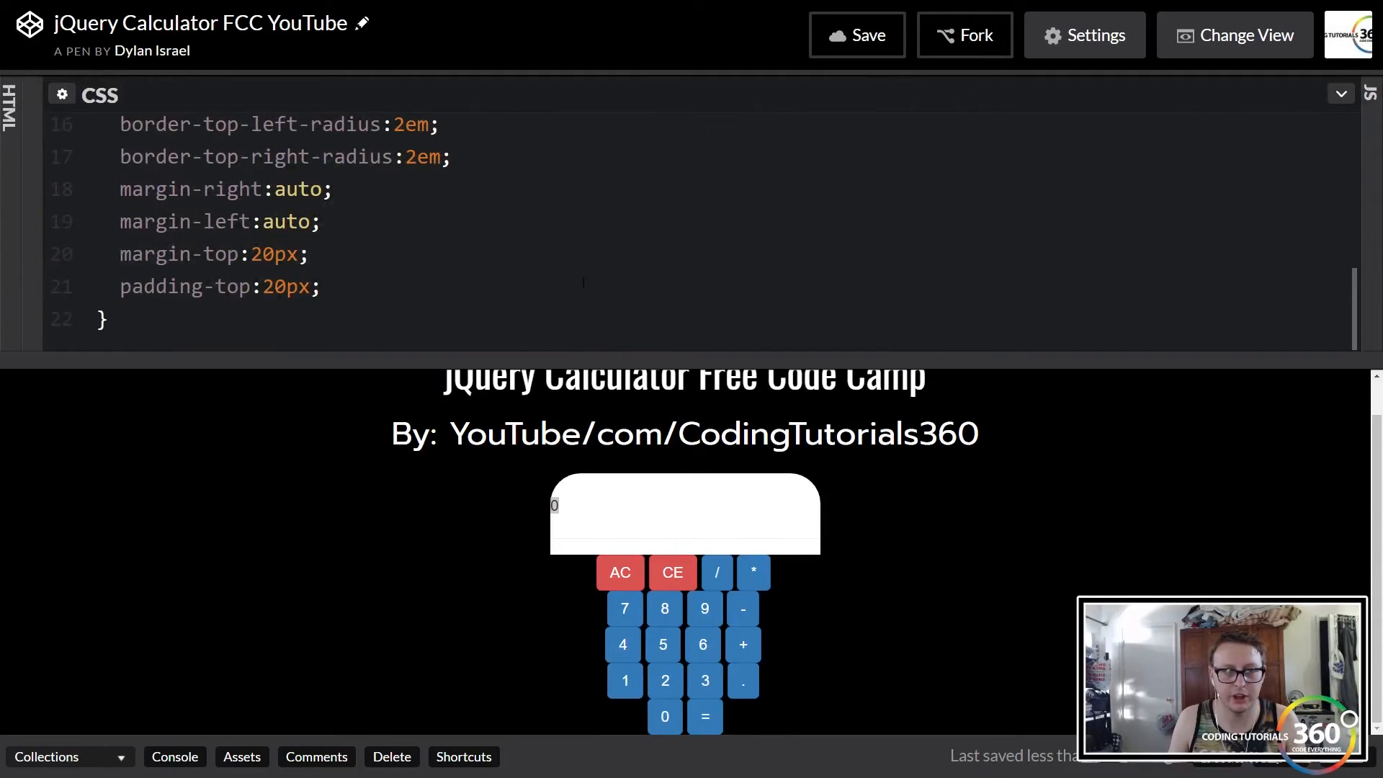
pyautogui.scroll(-1, 476, 319)
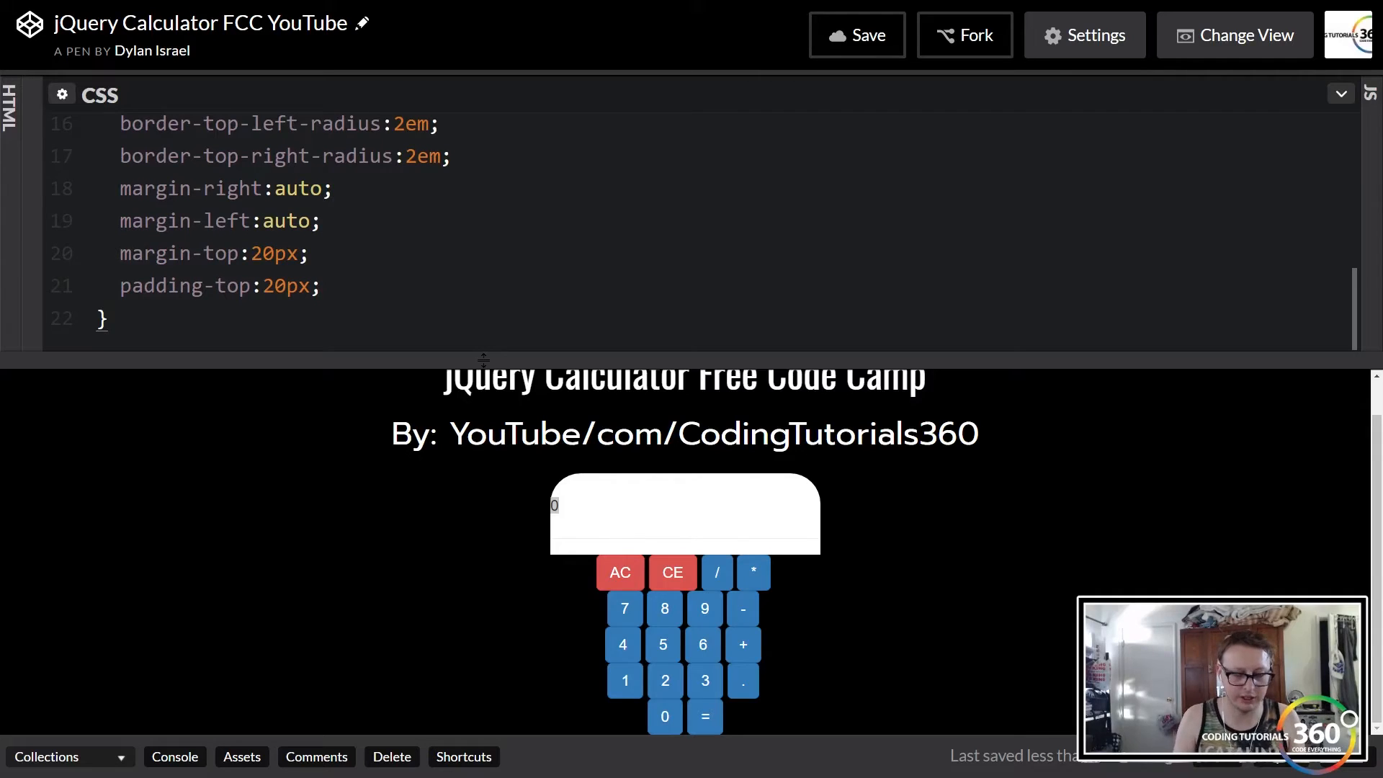
# Step: Start a #calculator rule with a grey background declaration
pyautogui.press('Return')
pyautogui.press('Return')
pyautogui.write('#cla')
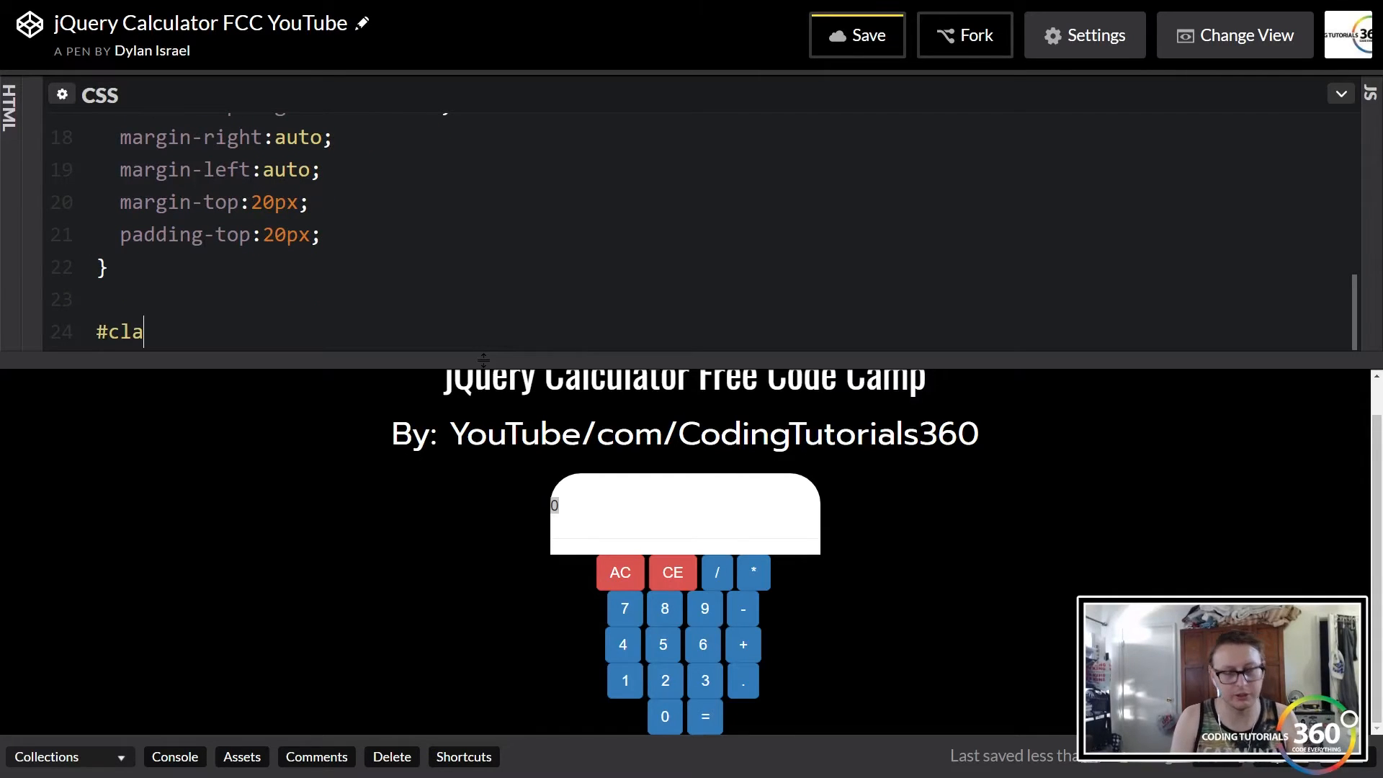
pyautogui.press('BackSpace')
pyautogui.press('BackSpace')
pyautogui.write('alcul')
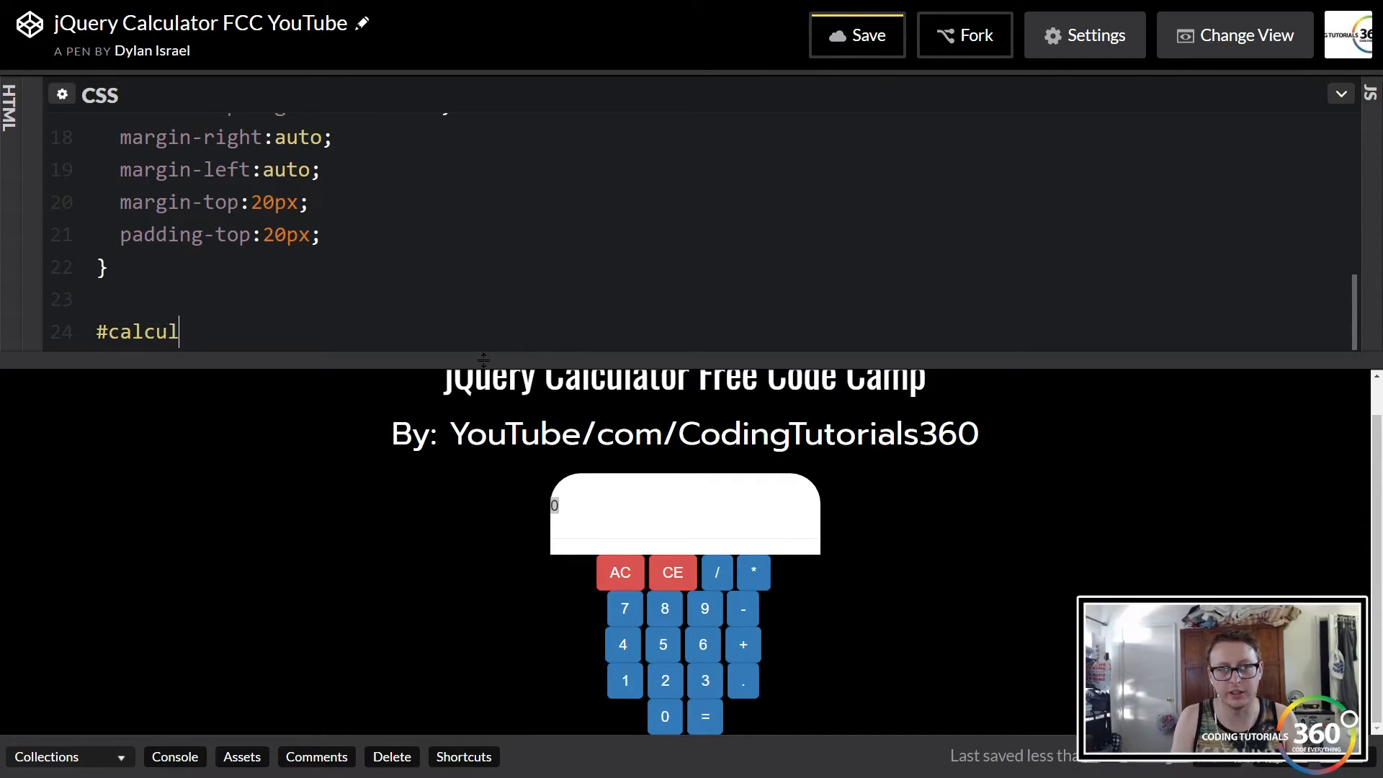
pyautogui.write('ator')
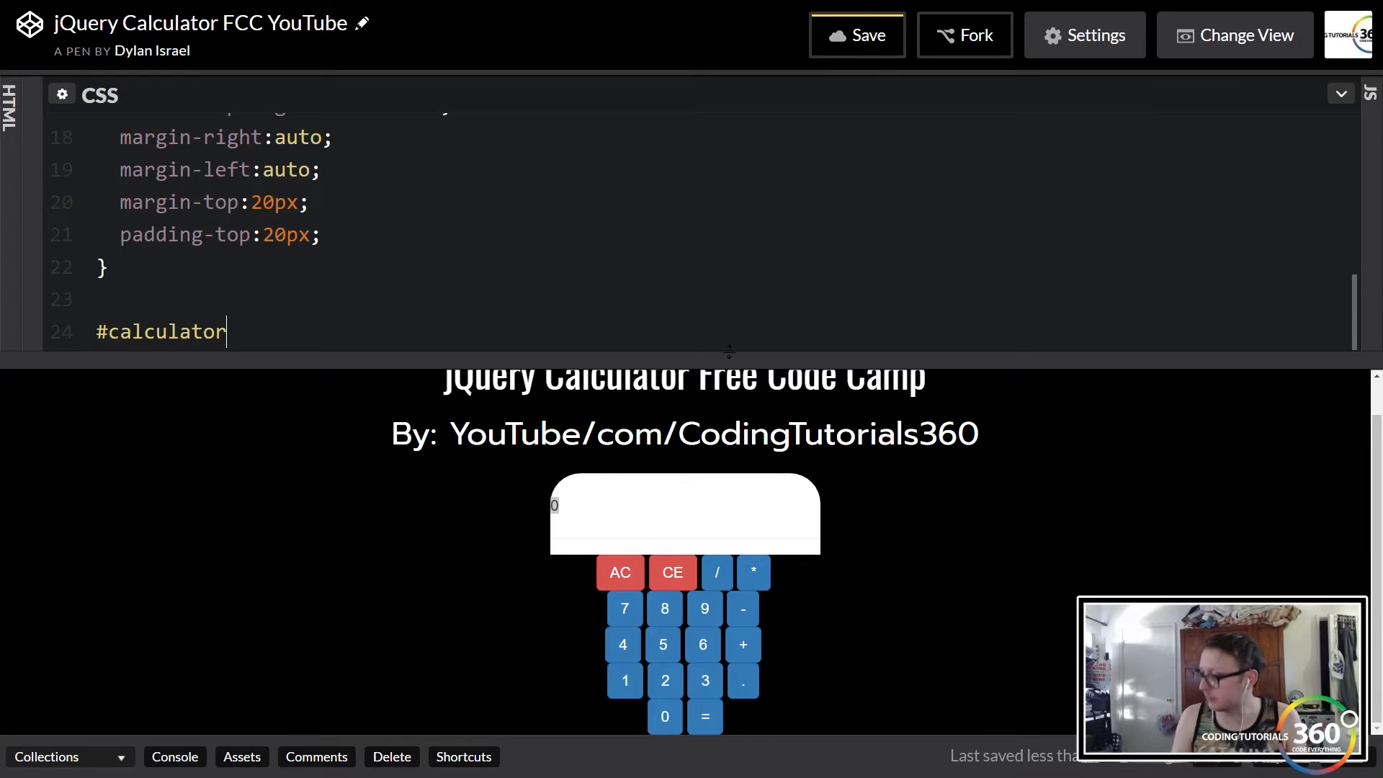
pyautogui.write('{')
pyautogui.press('Return')
pyautogui.write('backg')
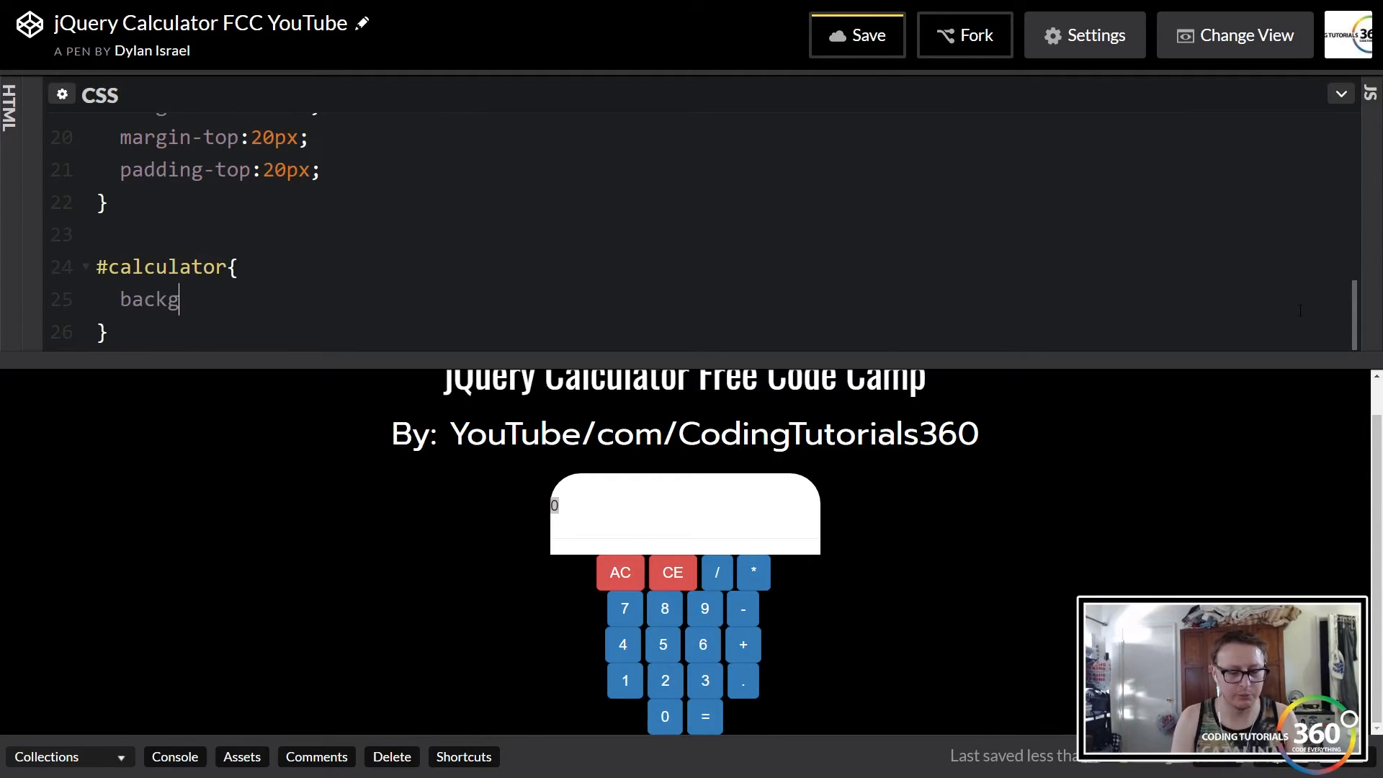
pyautogui.write('round-color:')
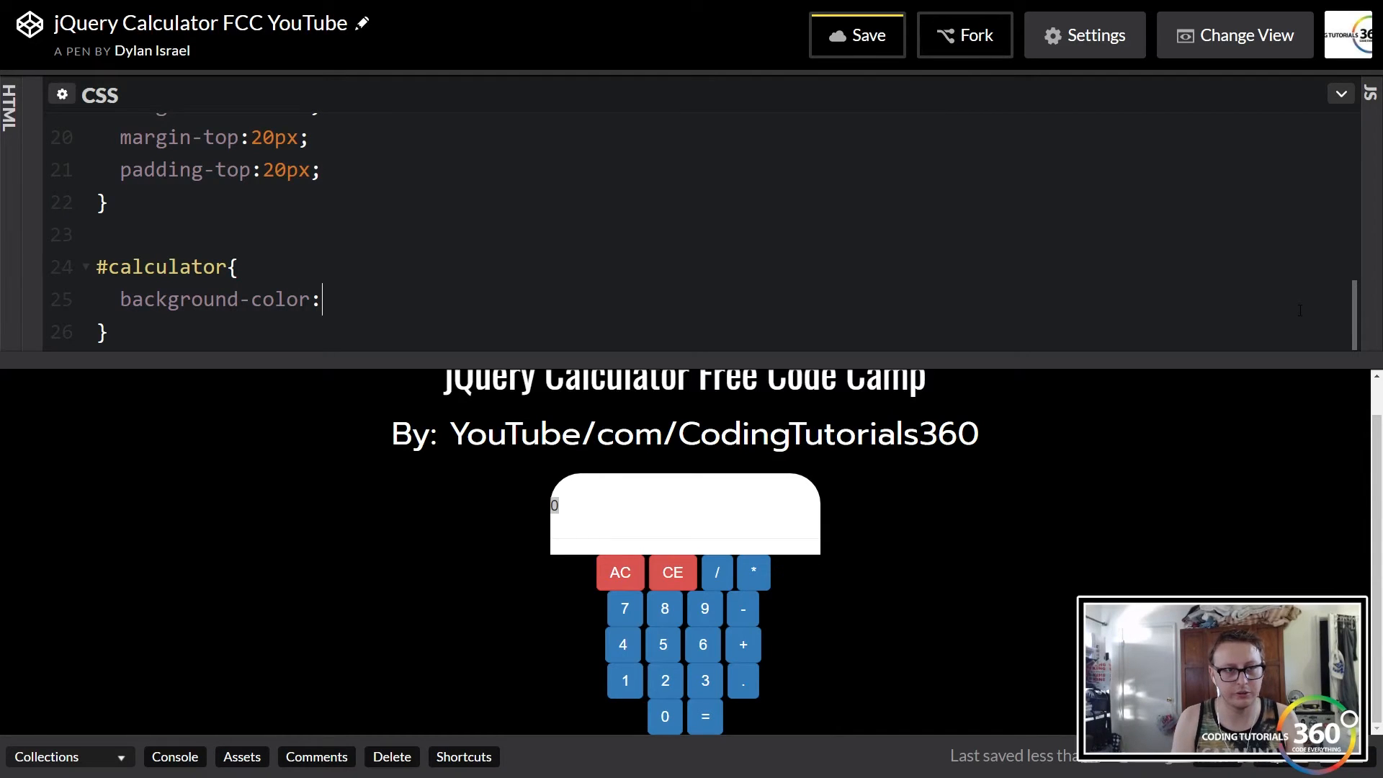
pyautogui.write('grey;')
pyautogui.hotkey('ctrl', 's')
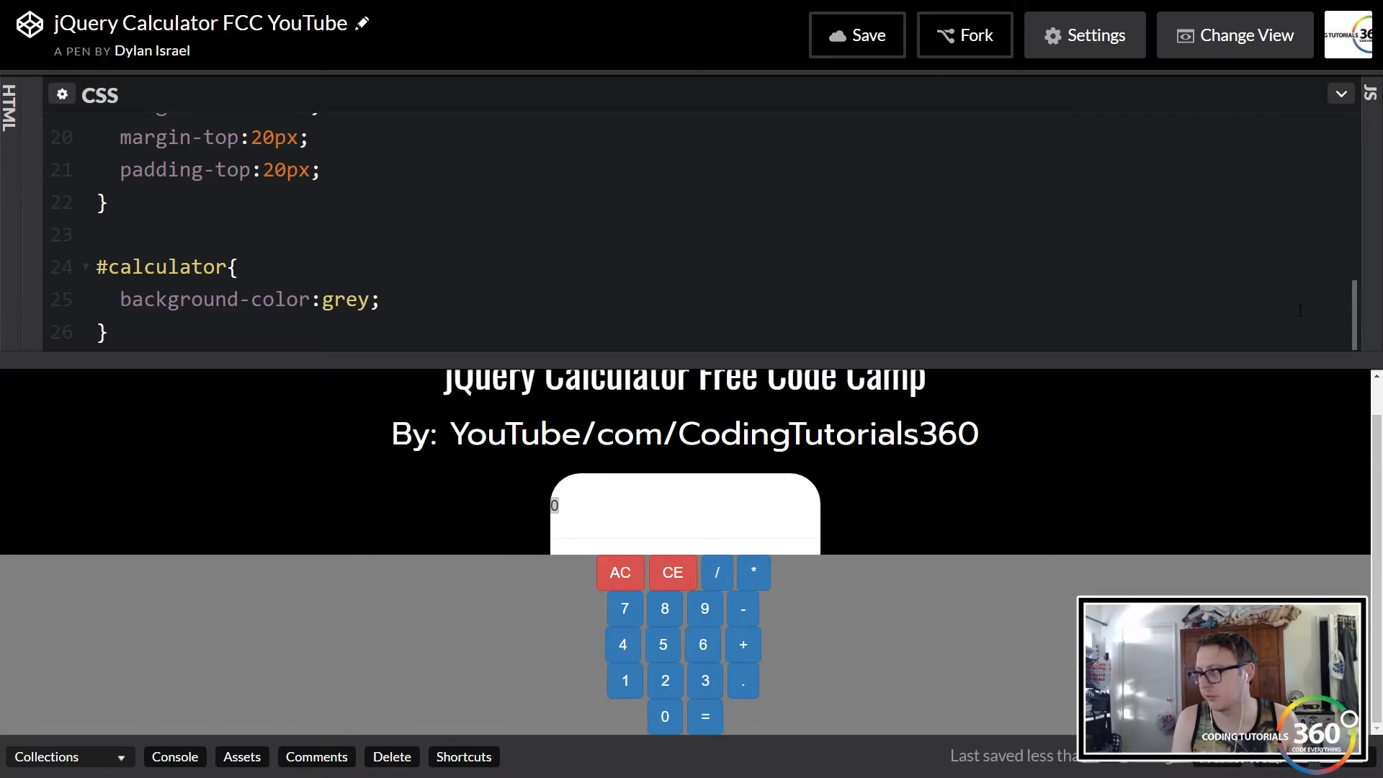
# Step: Set the calculator body to width:250px, discarding a mistyped height line
pyautogui.press('Return')
pyautogui.write('wi')
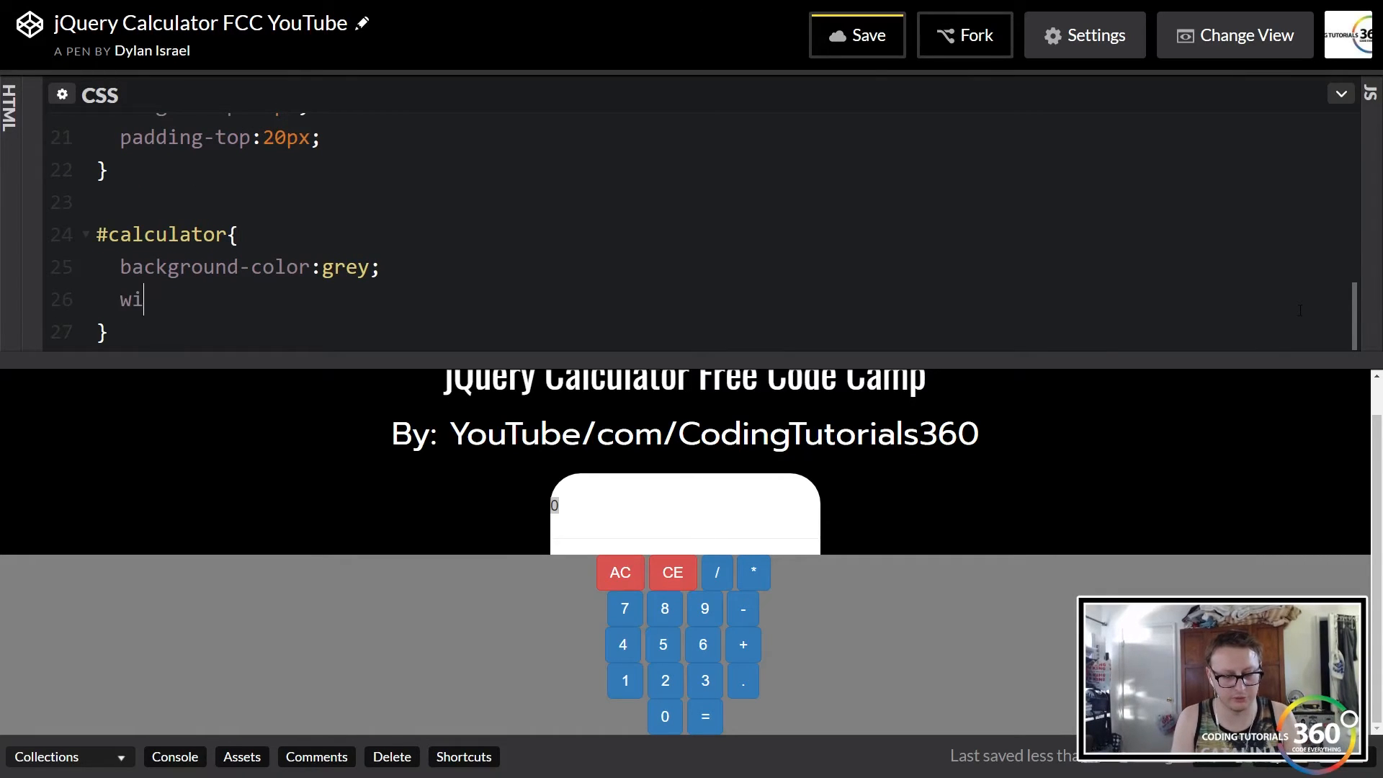
pyautogui.write('dth')
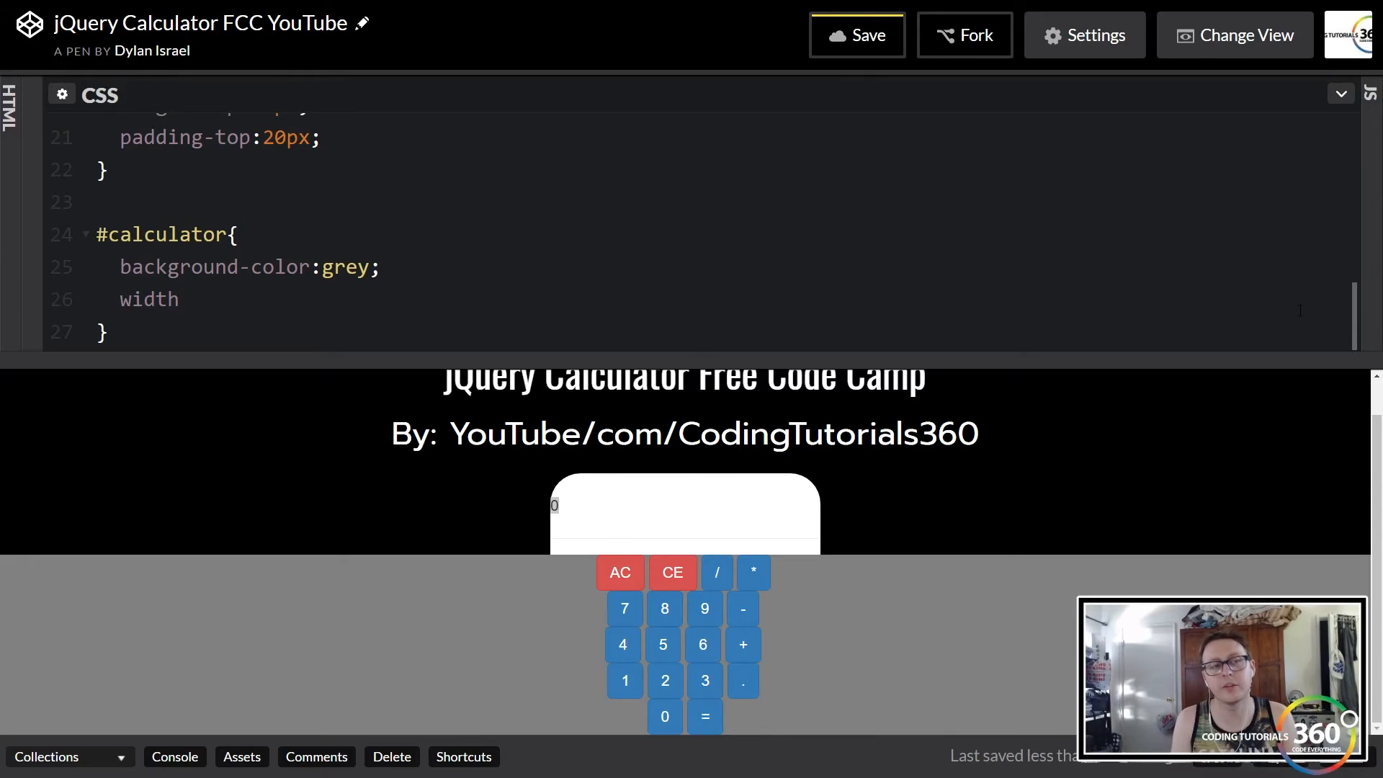
pyautogui.write(':250px')
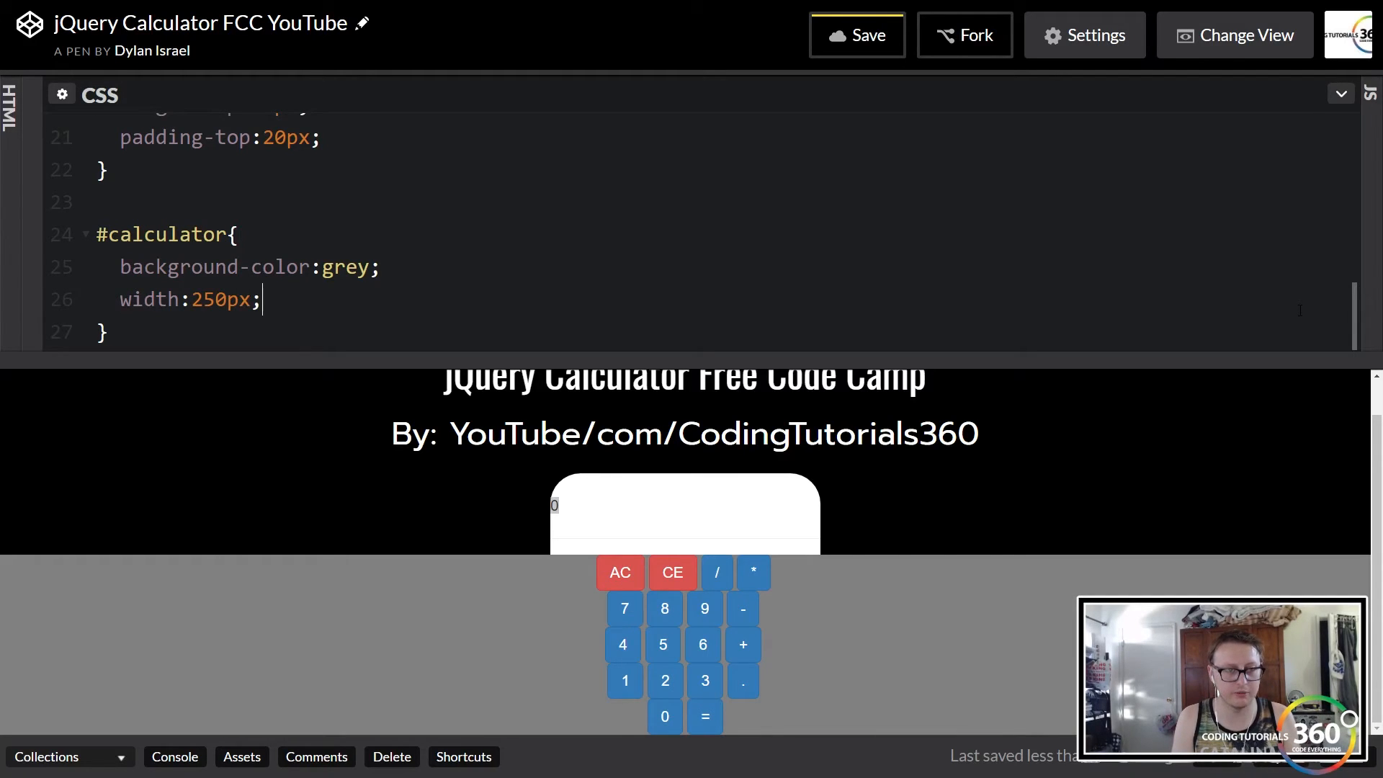
pyautogui.write(';')
pyautogui.press('Return')
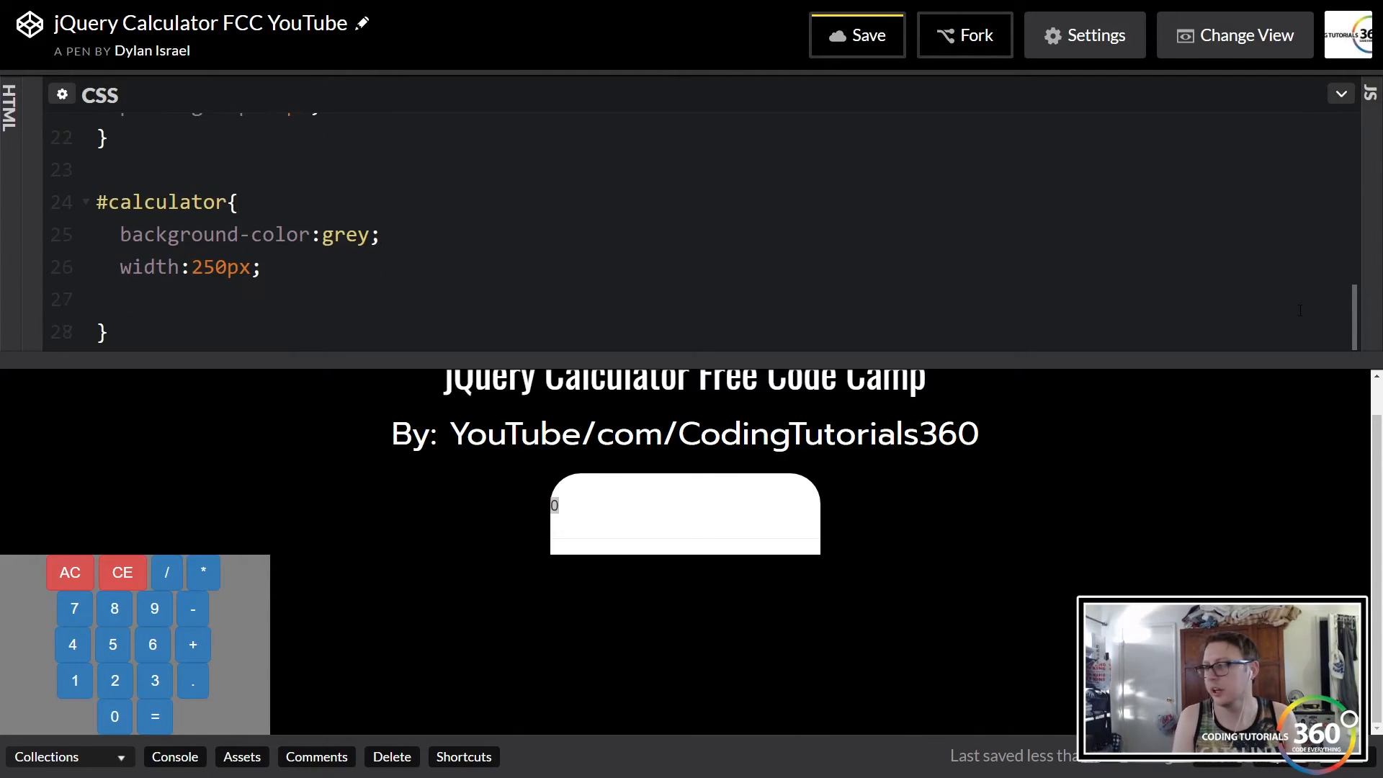
pyautogui.write('heig')
pyautogui.press('BackSpace')
pyautogui.press('BackSpace')
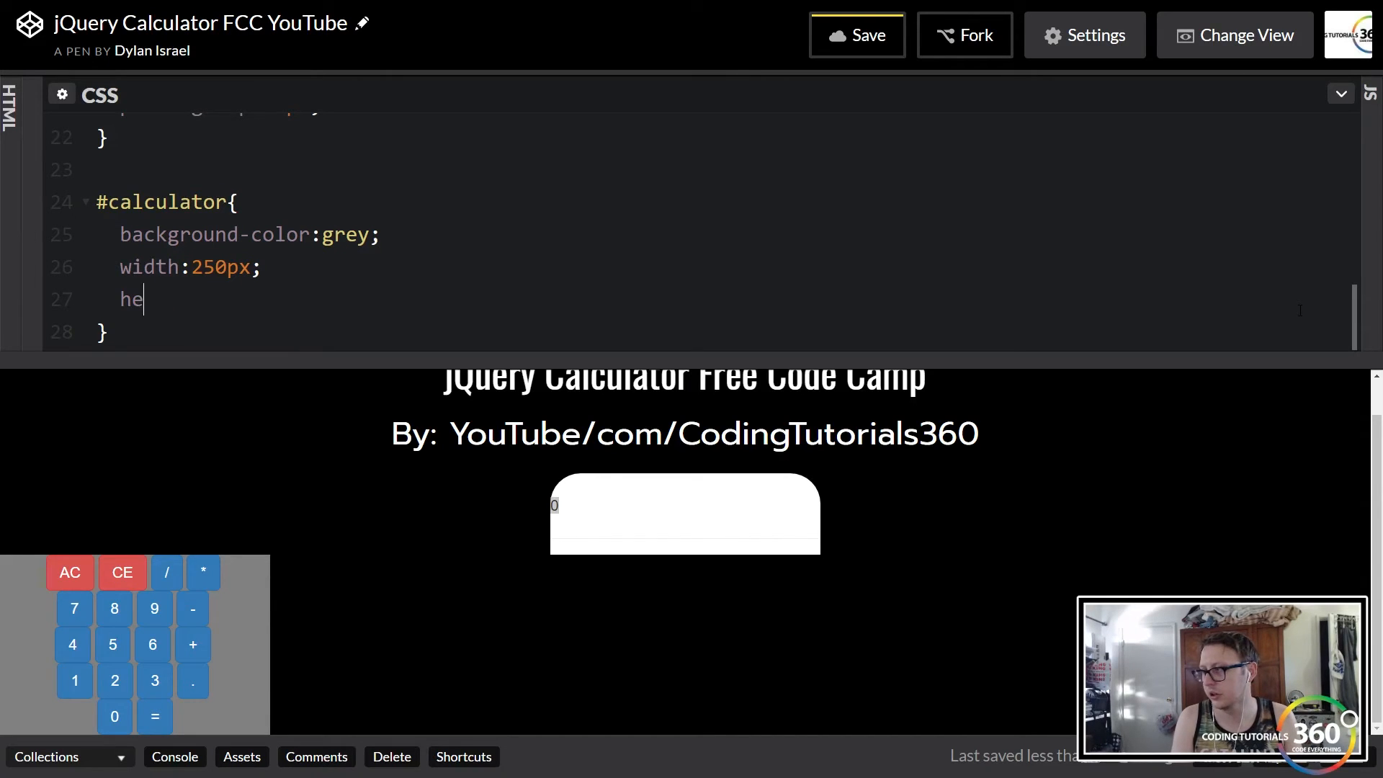
pyautogui.press('BackSpace')
pyautogui.press('BackSpace')
pyautogui.press('BackSpace')
pyautogui.press('BackSpace')
pyautogui.press('Return')
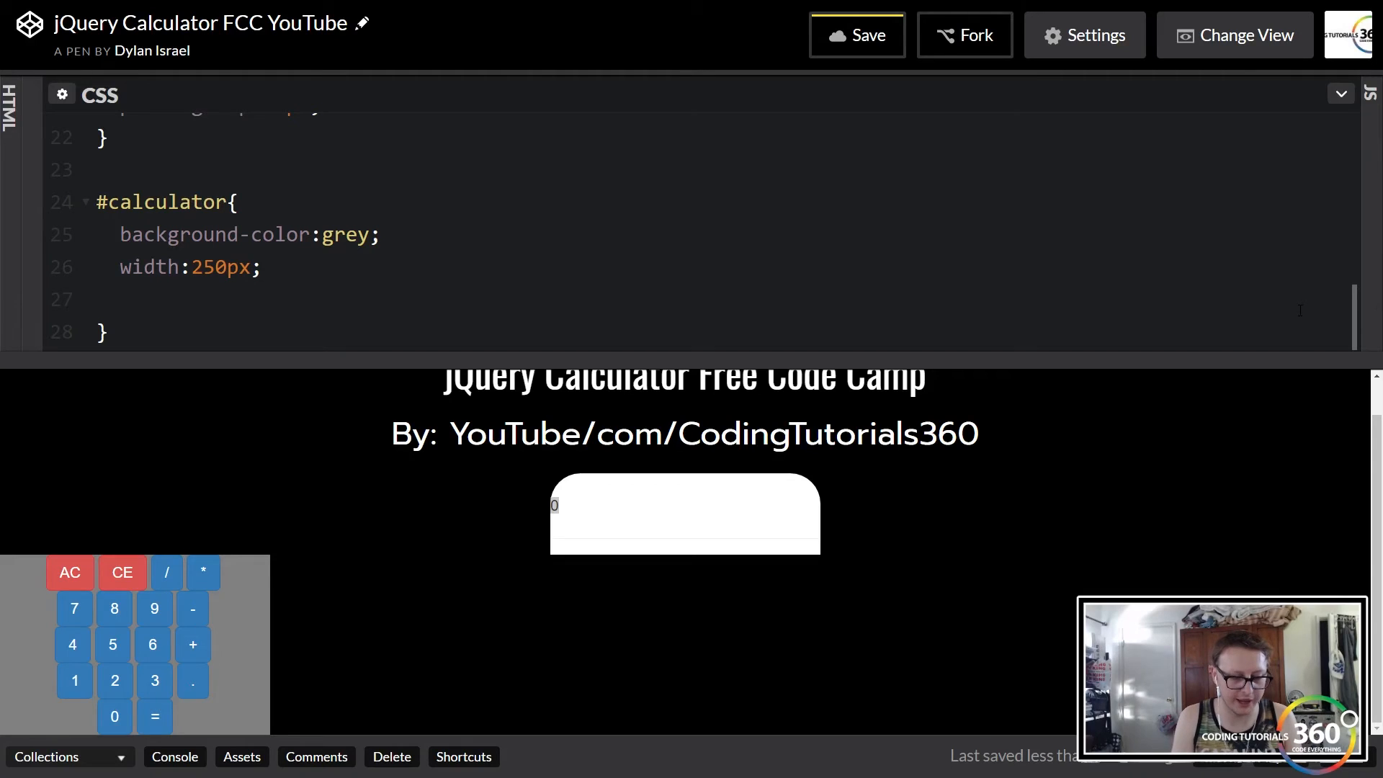
pyautogui.write('padding')
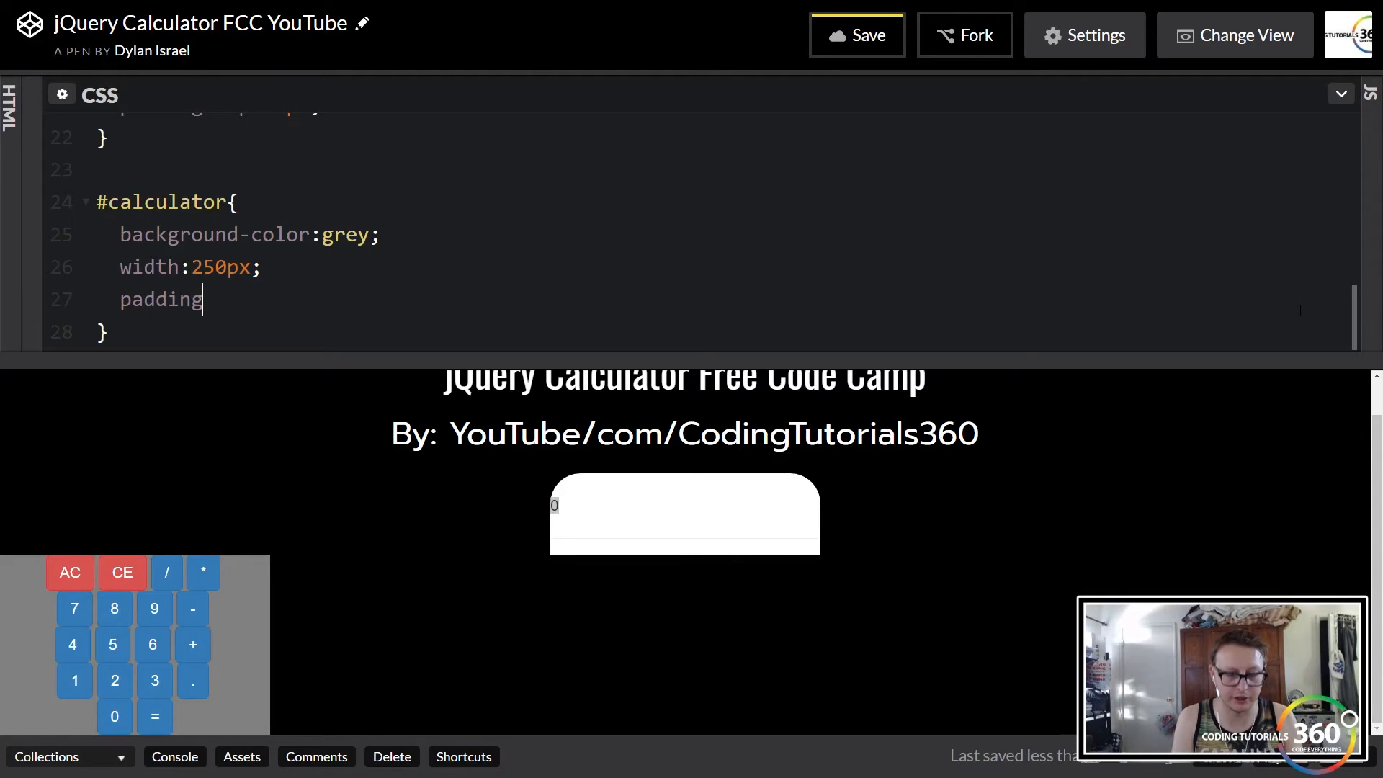
pyautogui.write('-top')
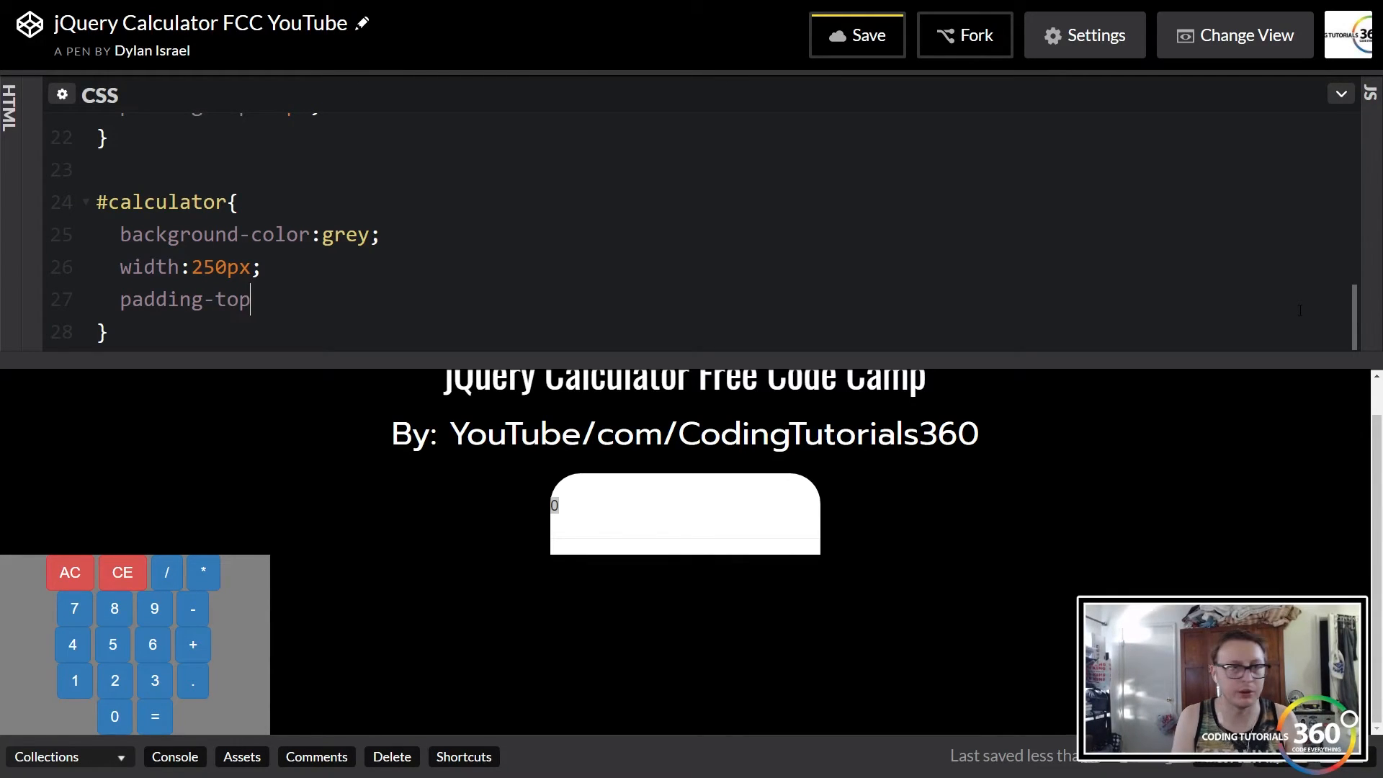
pyautogui.write('20')
# Step: Add padding-top:20px and padding-bottom:30px to the calculator body
pyautogui.press('BackSpace')
pyautogui.press('BackSpace')
pyautogui.write(': 20')
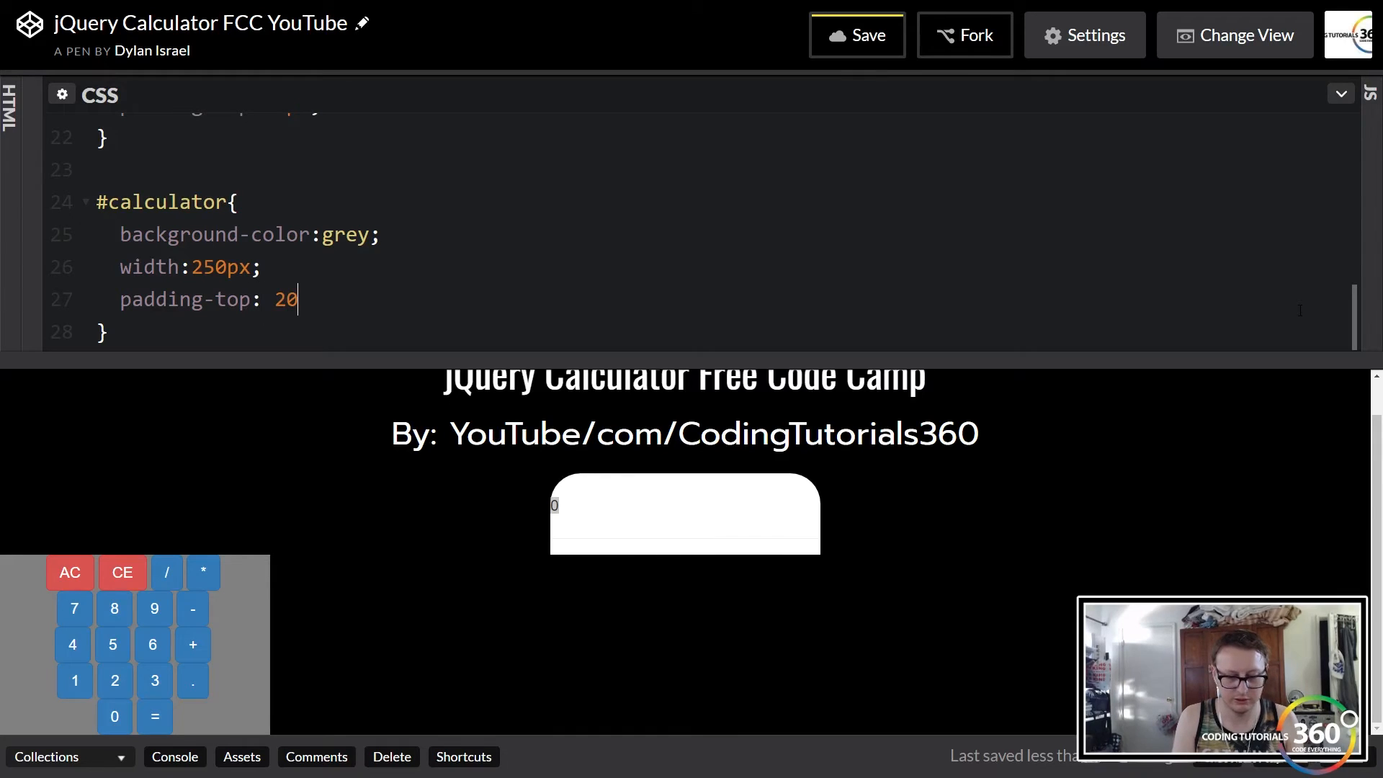
pyautogui.write('px;')
pyautogui.press('Return')
pyautogui.write('padid')
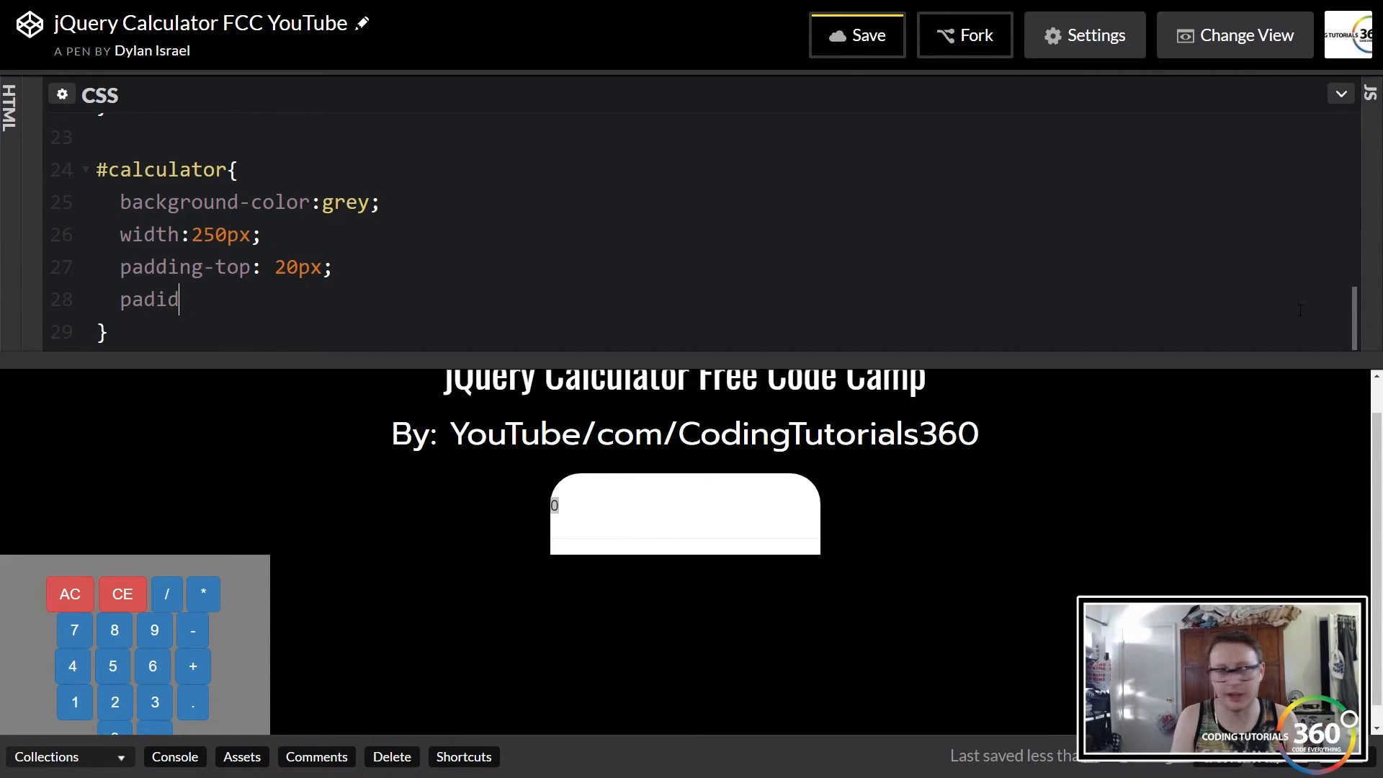
pyautogui.write('ng')
pyautogui.press('BackSpace')
pyautogui.press('BackSpace')
pyautogui.press('BackSpace')
pyautogui.write('ding-botto')
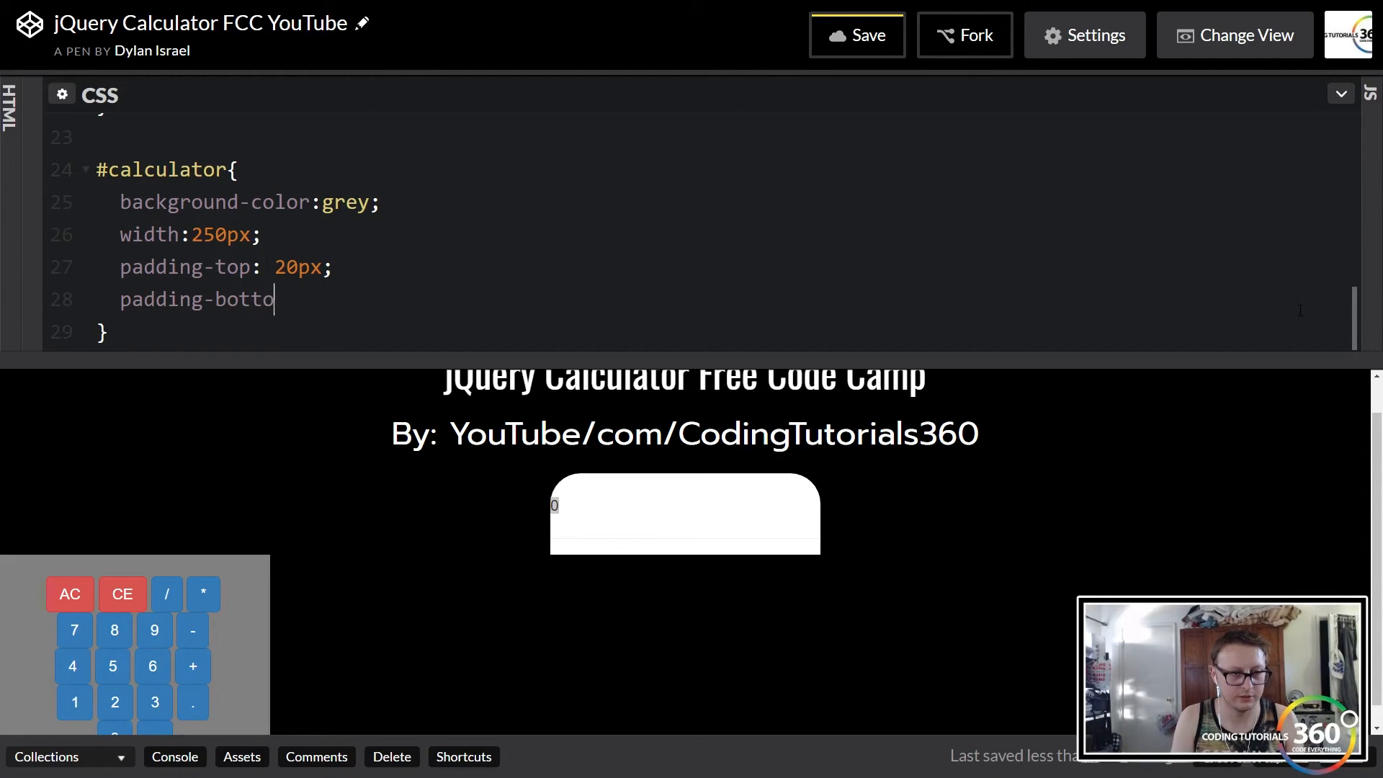
pyautogui.write('m: 30px;')
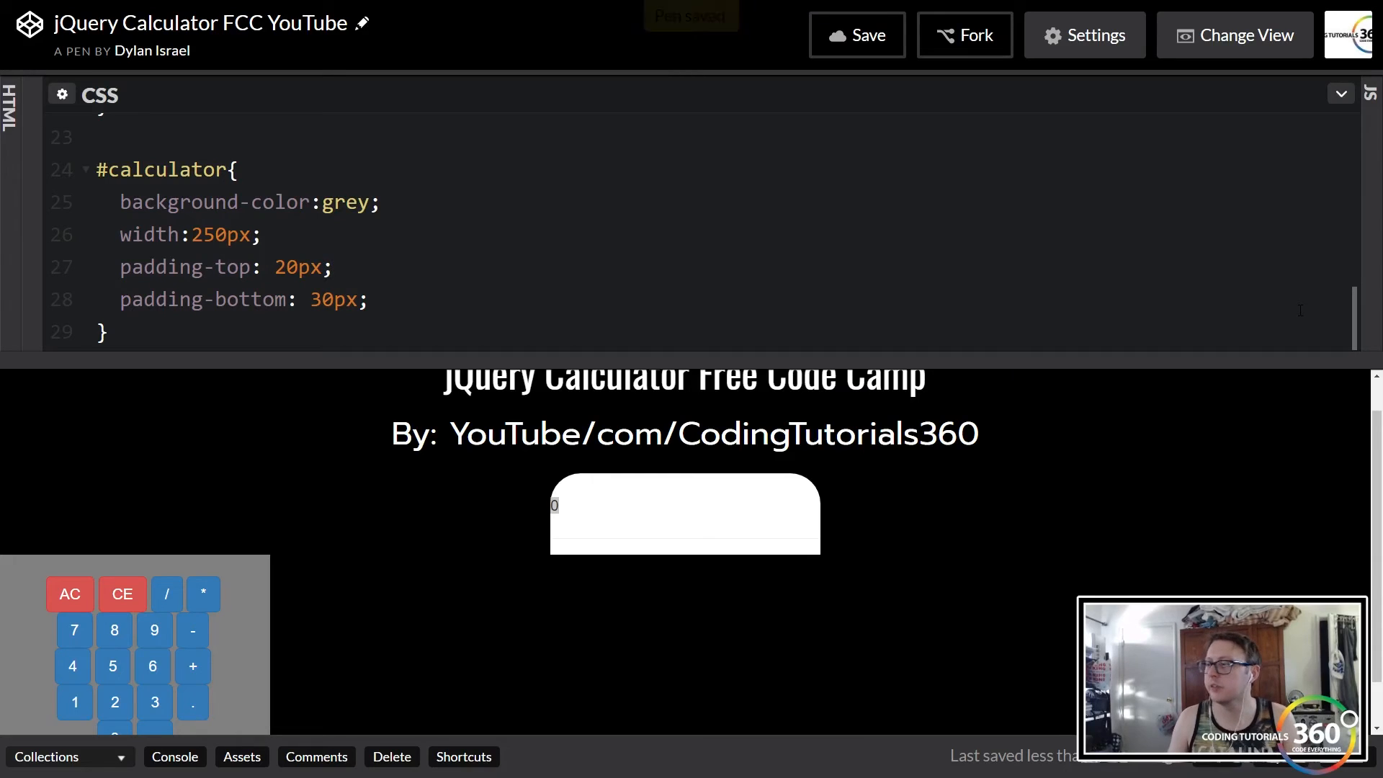
pyautogui.scroll(-2, 853, 627)
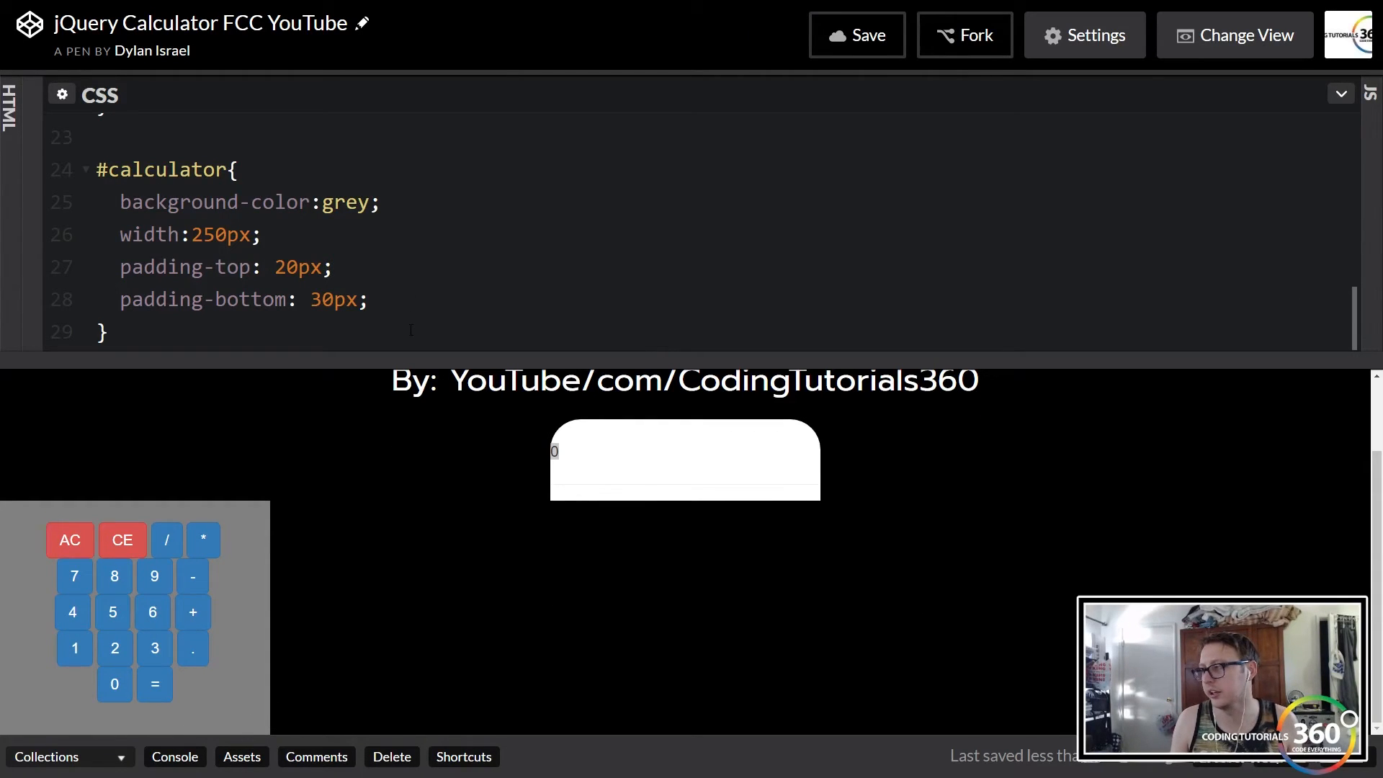
pyautogui.press('Return')
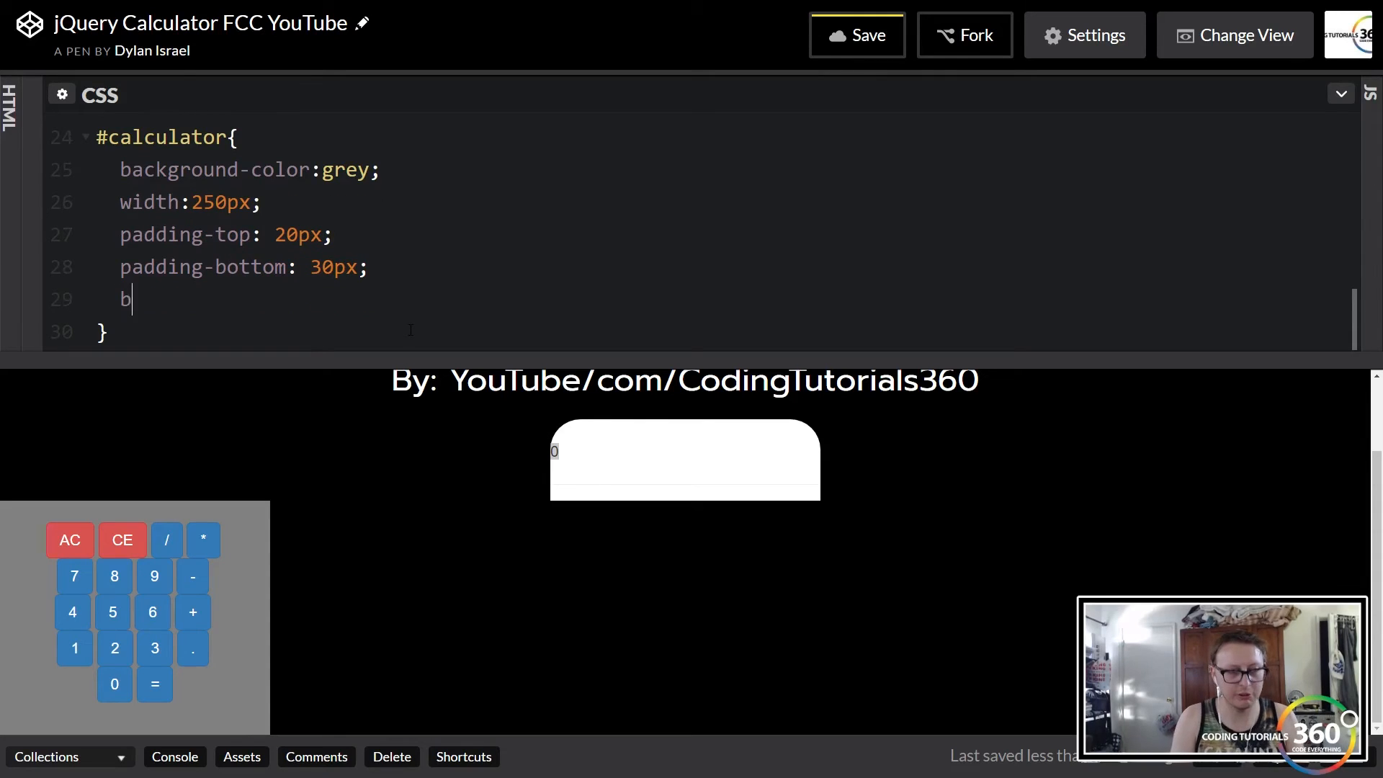
pyautogui.write('border')
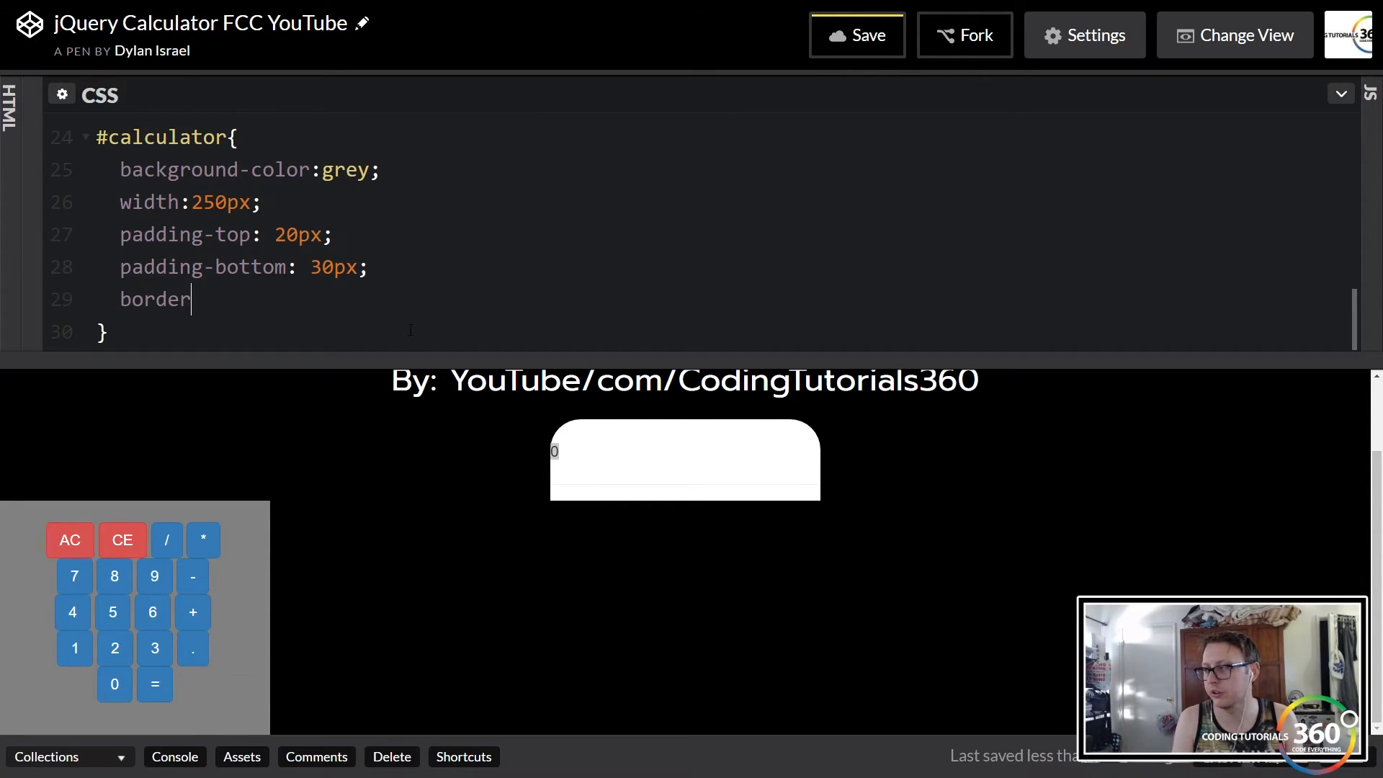
pyautogui.write('-bottom')
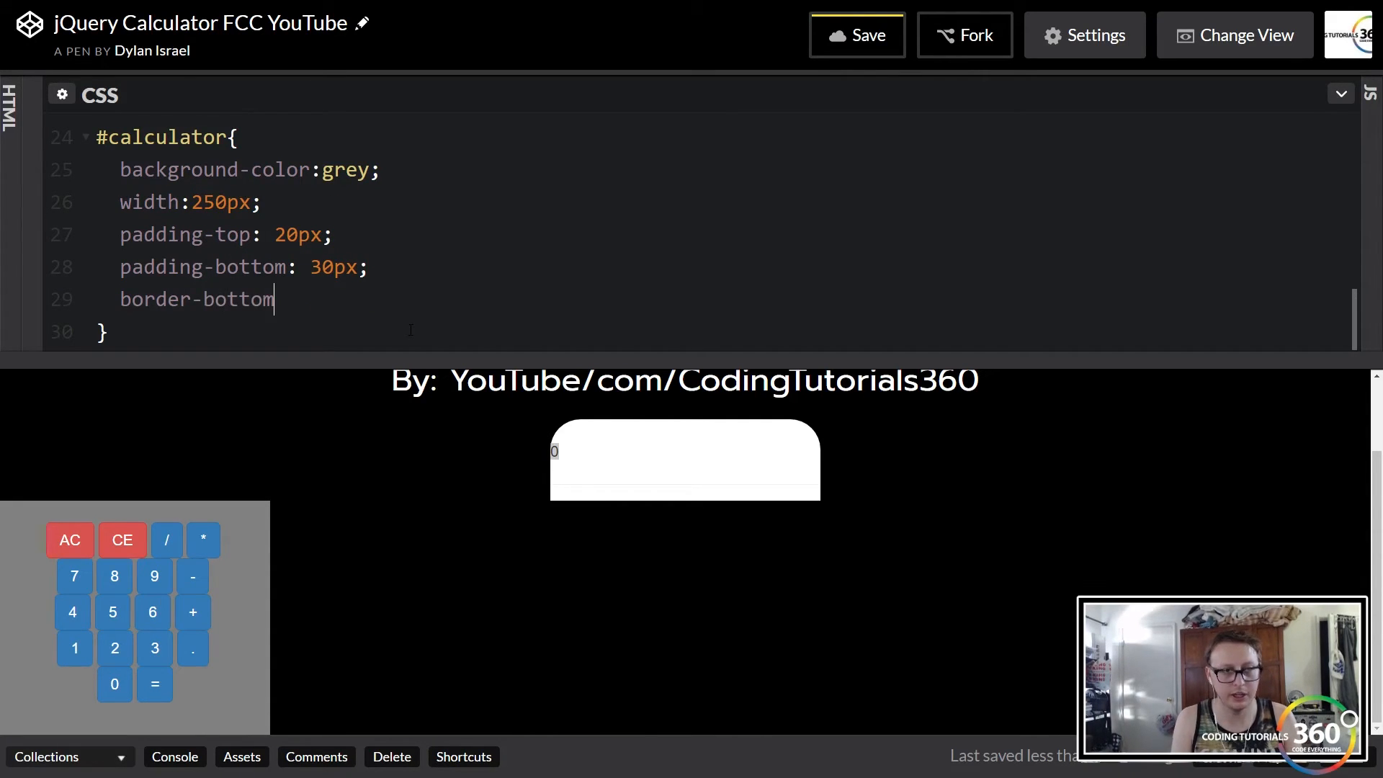
pyautogui.write('-le')
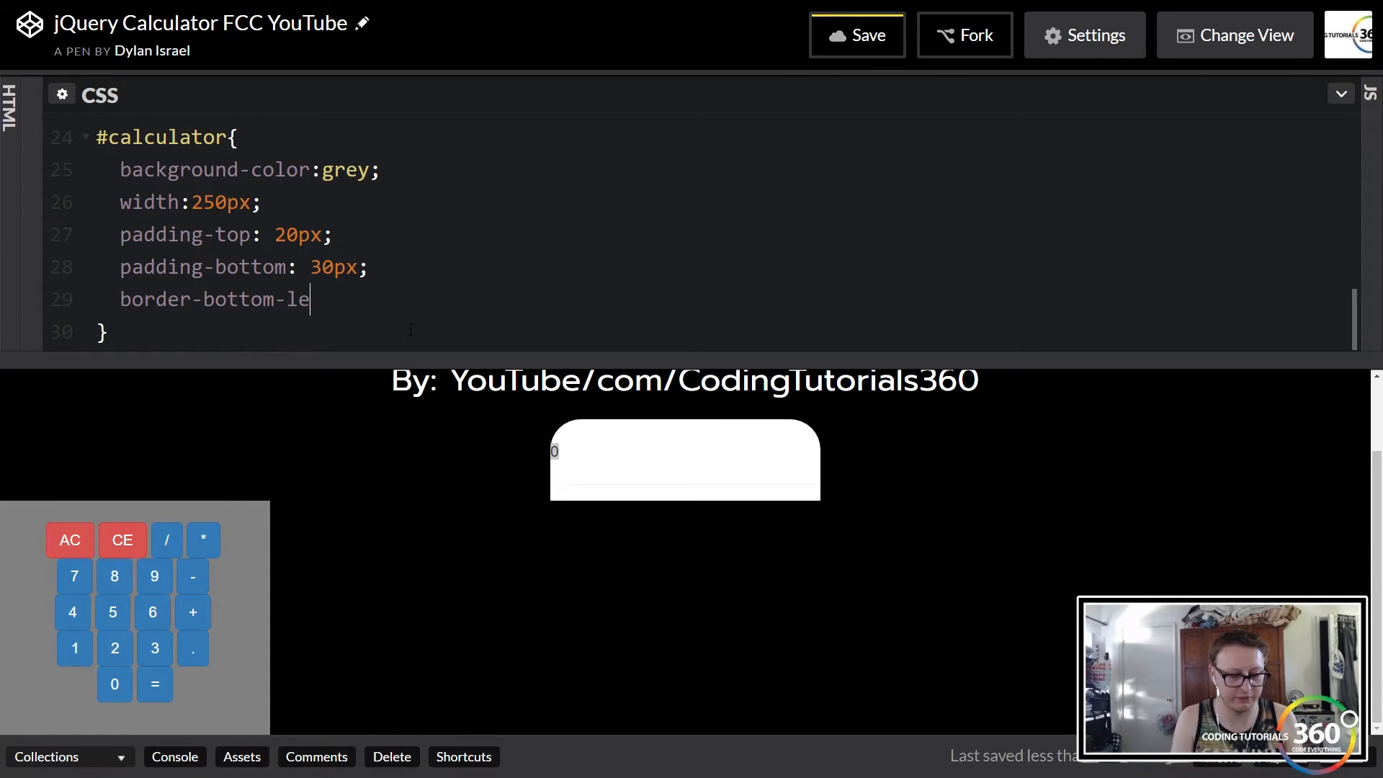
pyautogui.write('ft-radius:')
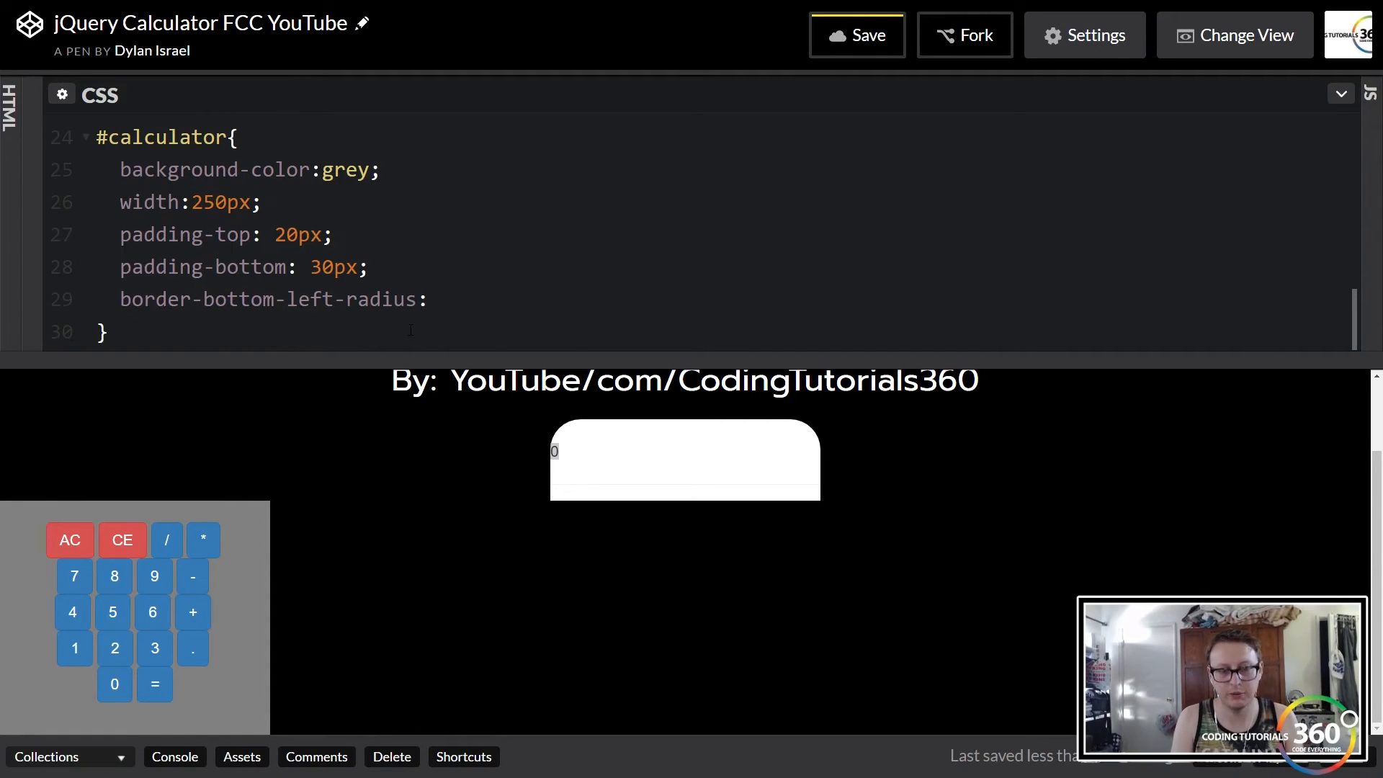
pyautogui.write('2em')
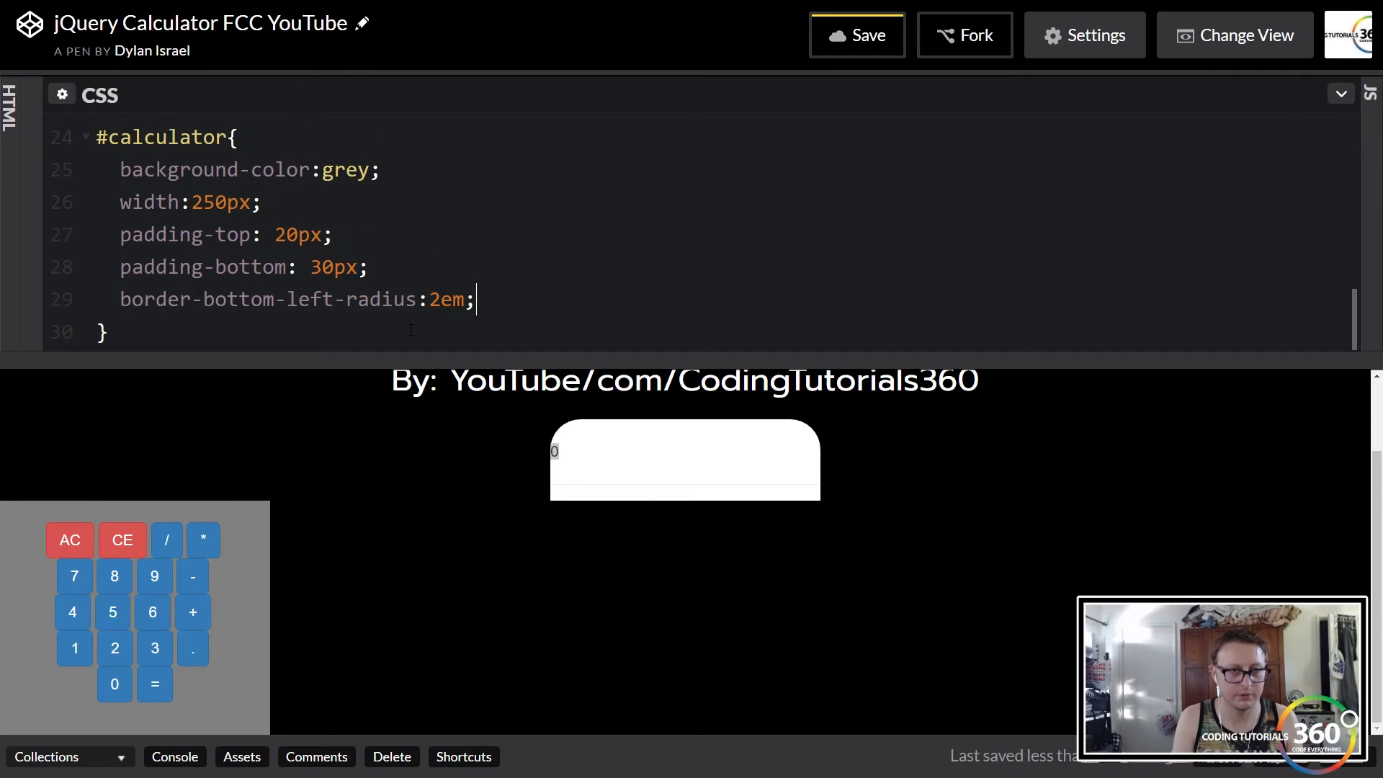
pyautogui.write(';')
# Step: Round both bottom corners at 2em, add auto side margins to #calculator, and save
pyautogui.press('Return')
pyautogui.write('border-')
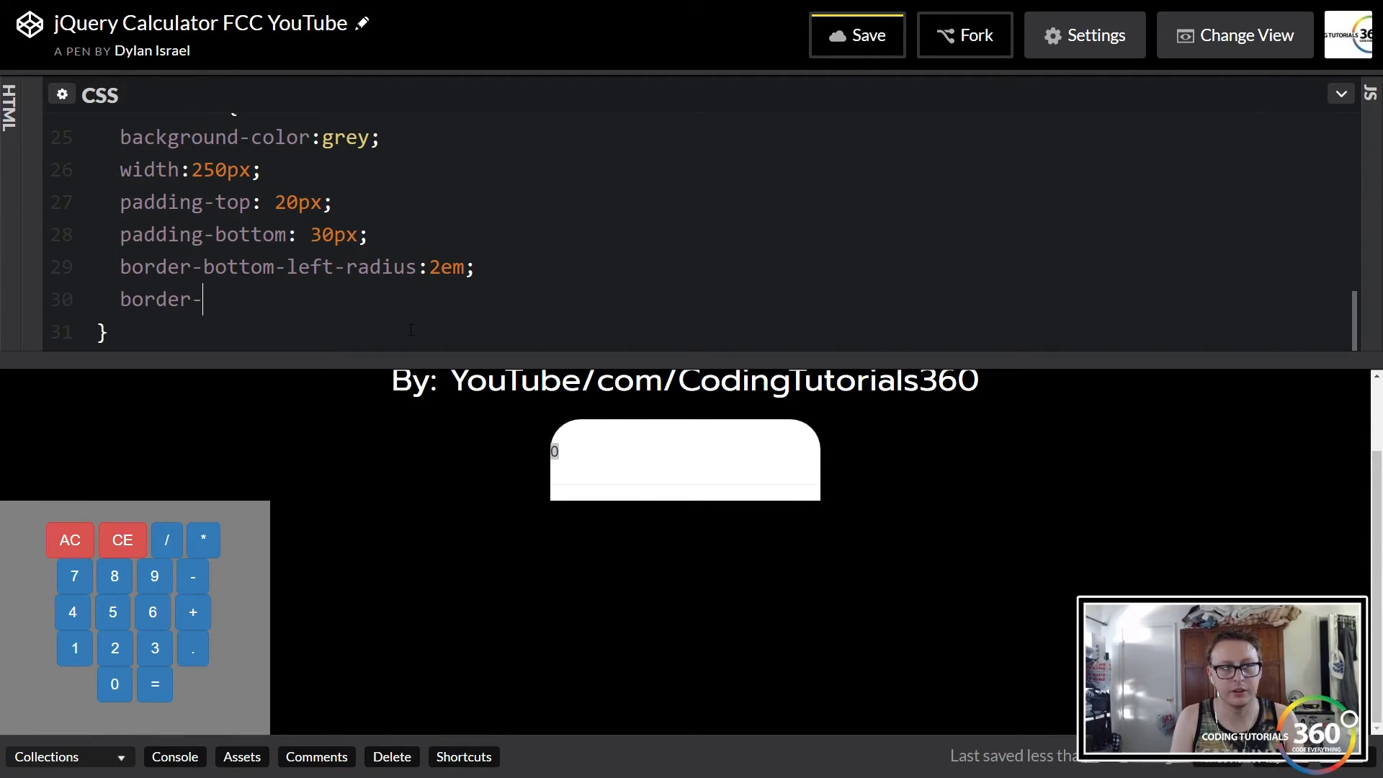
pyautogui.write('bottom')
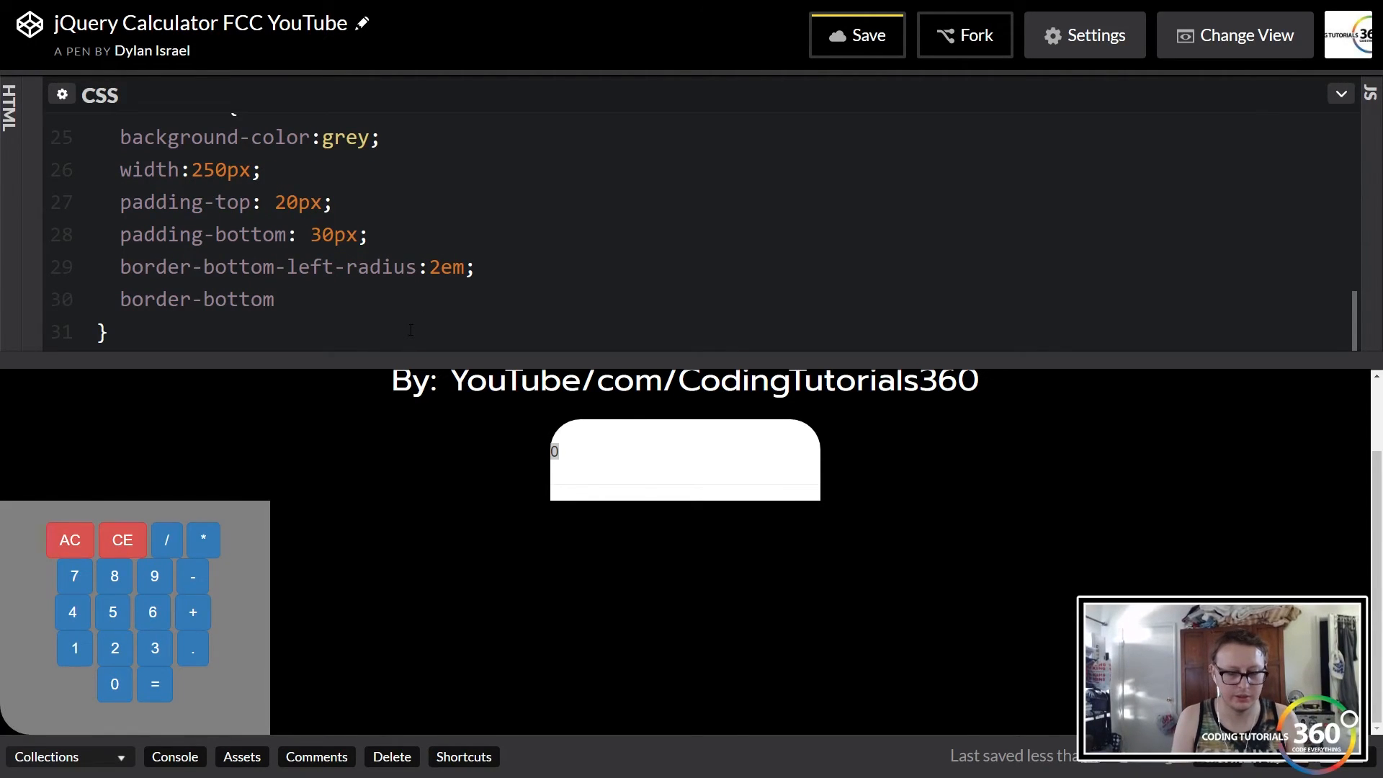
pyautogui.write('-right-rad')
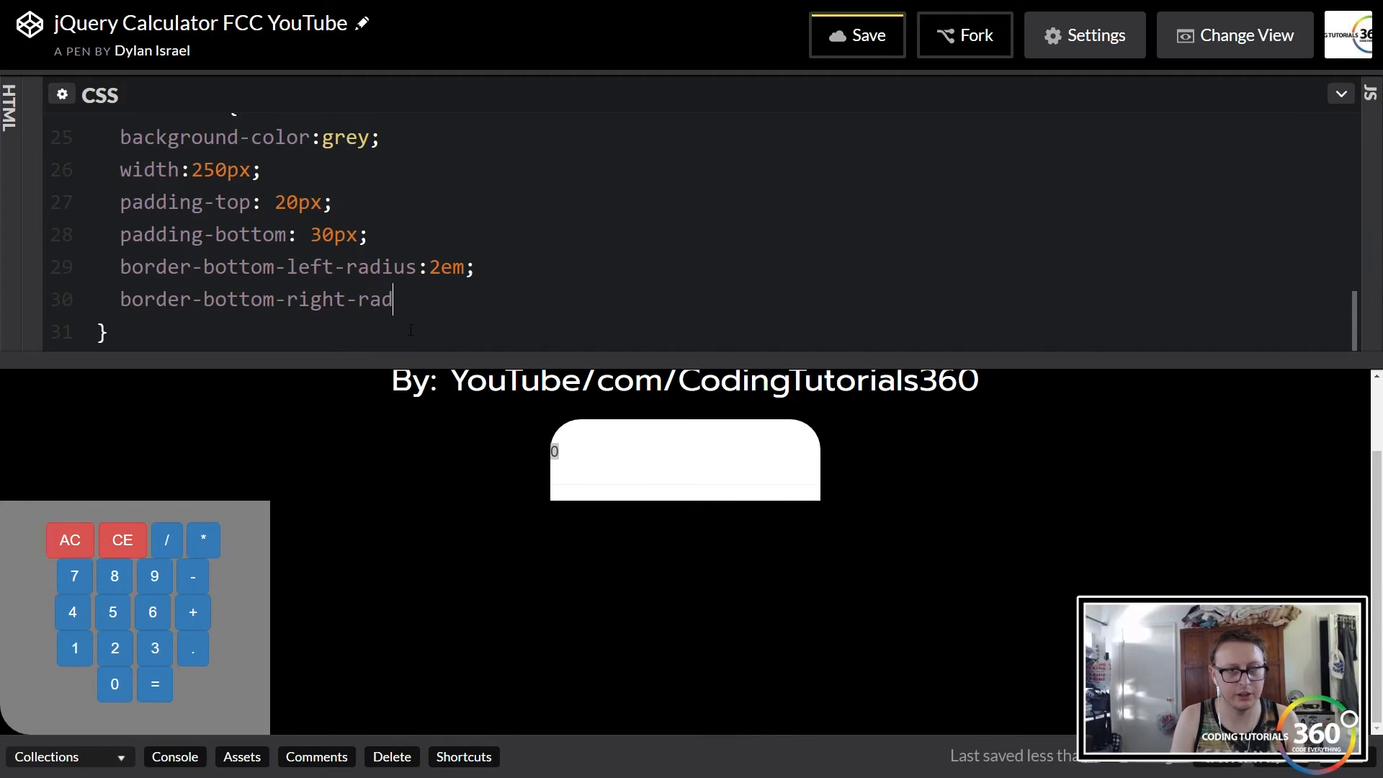
pyautogui.write('ius:2em')
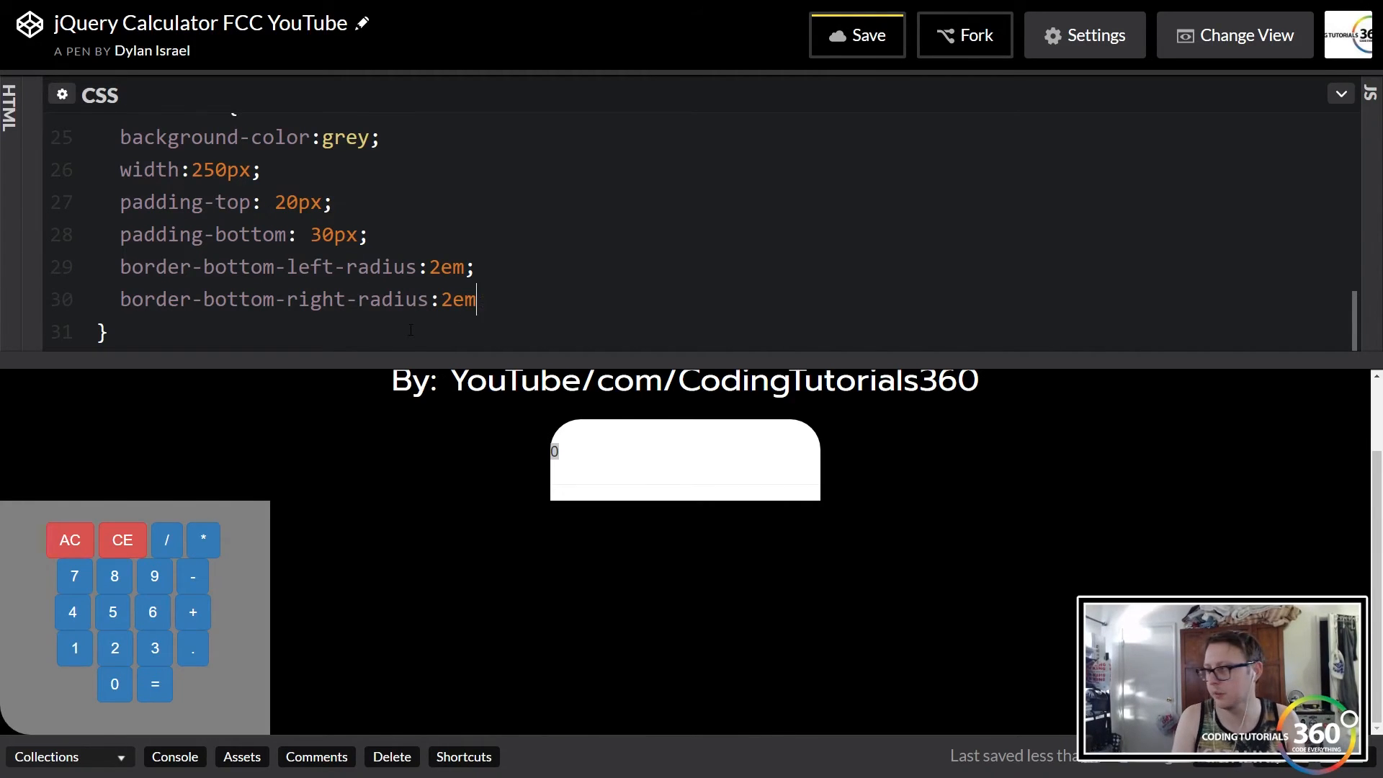
pyautogui.write(';')
pyautogui.press('Return')
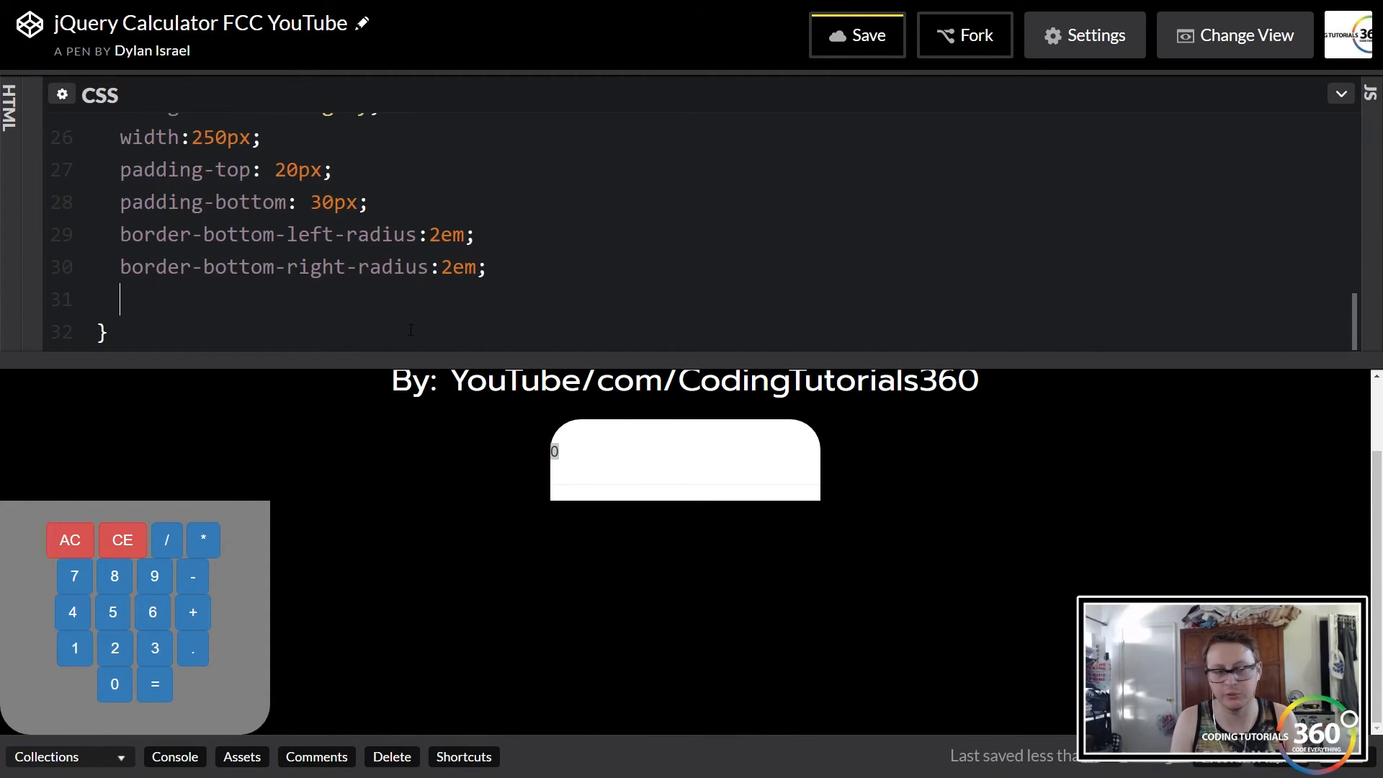
pyautogui.write('margin-right:auto;')
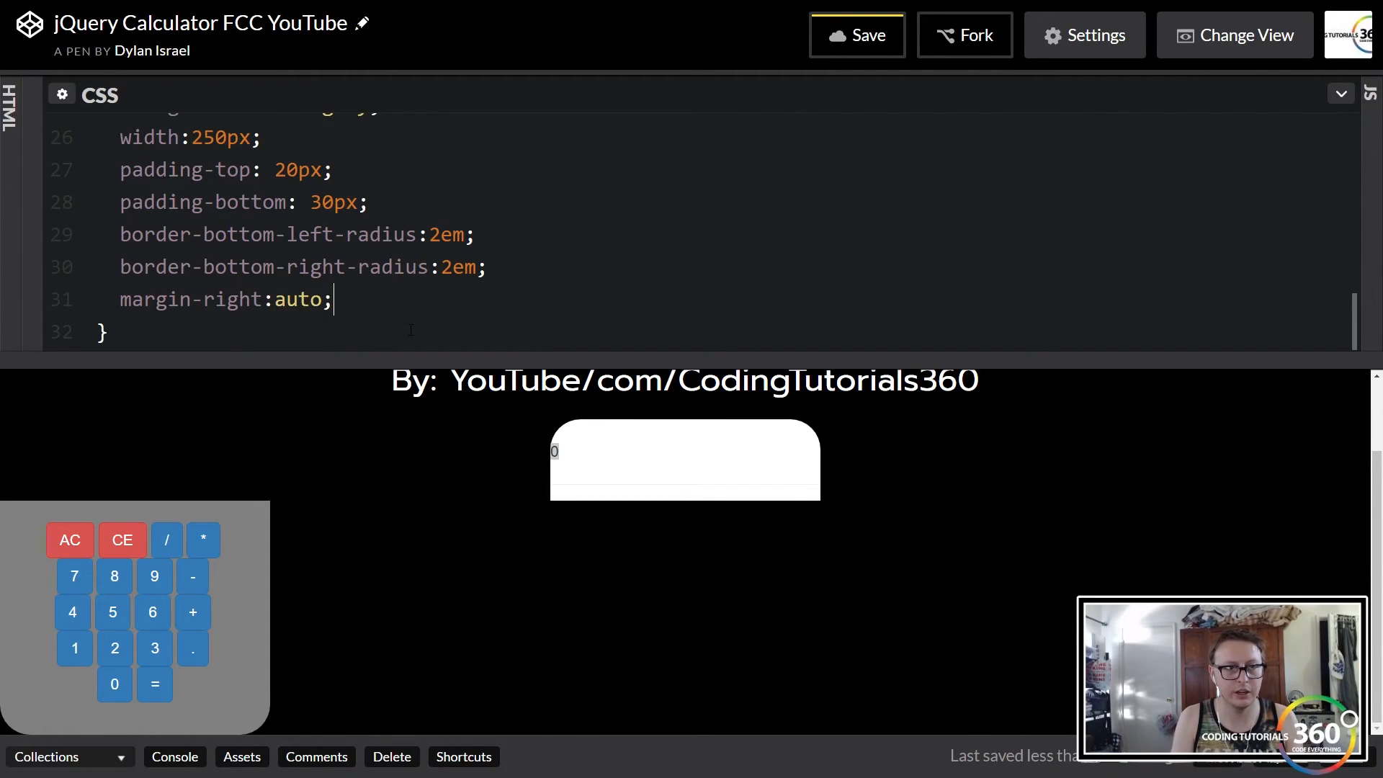
pyautogui.press('Return')
pyautogui.write('margin-le')
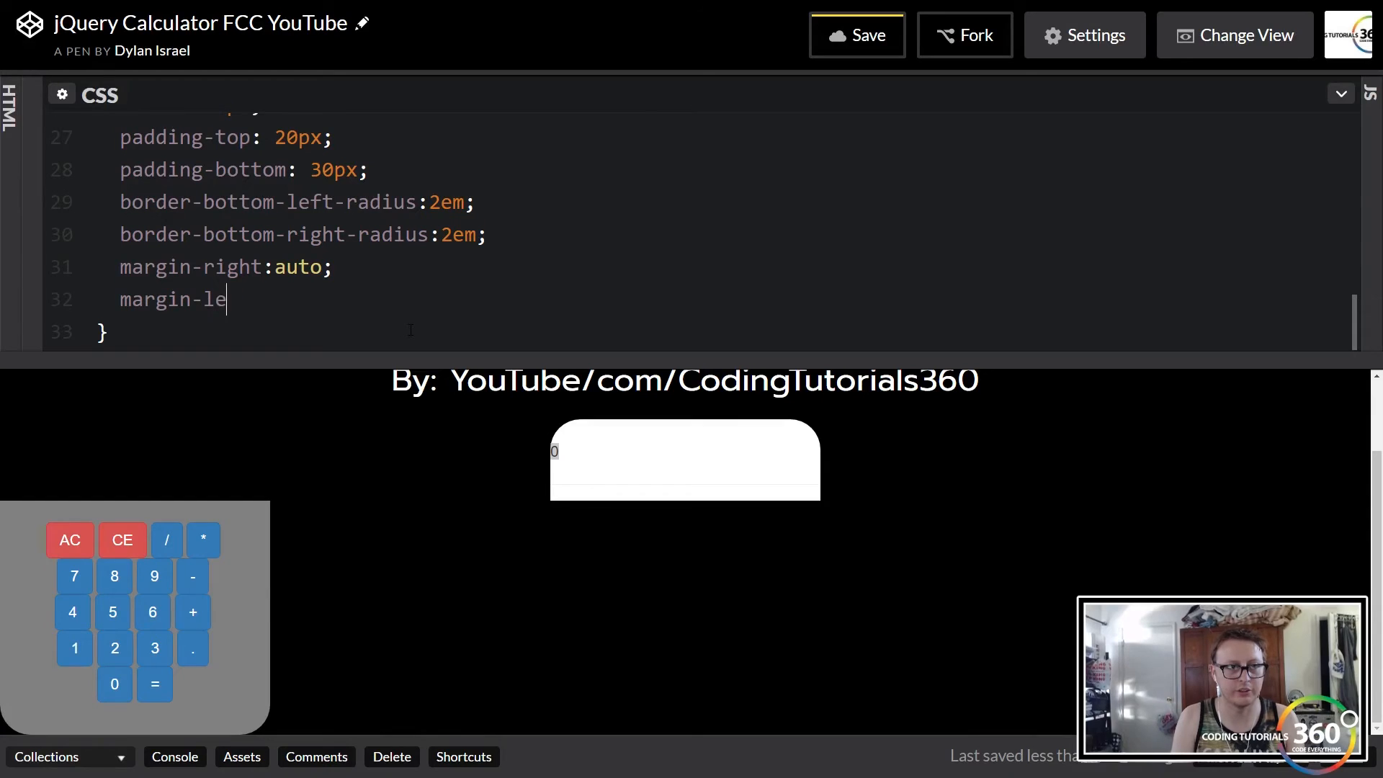
pyautogui.write('ft:auto;')
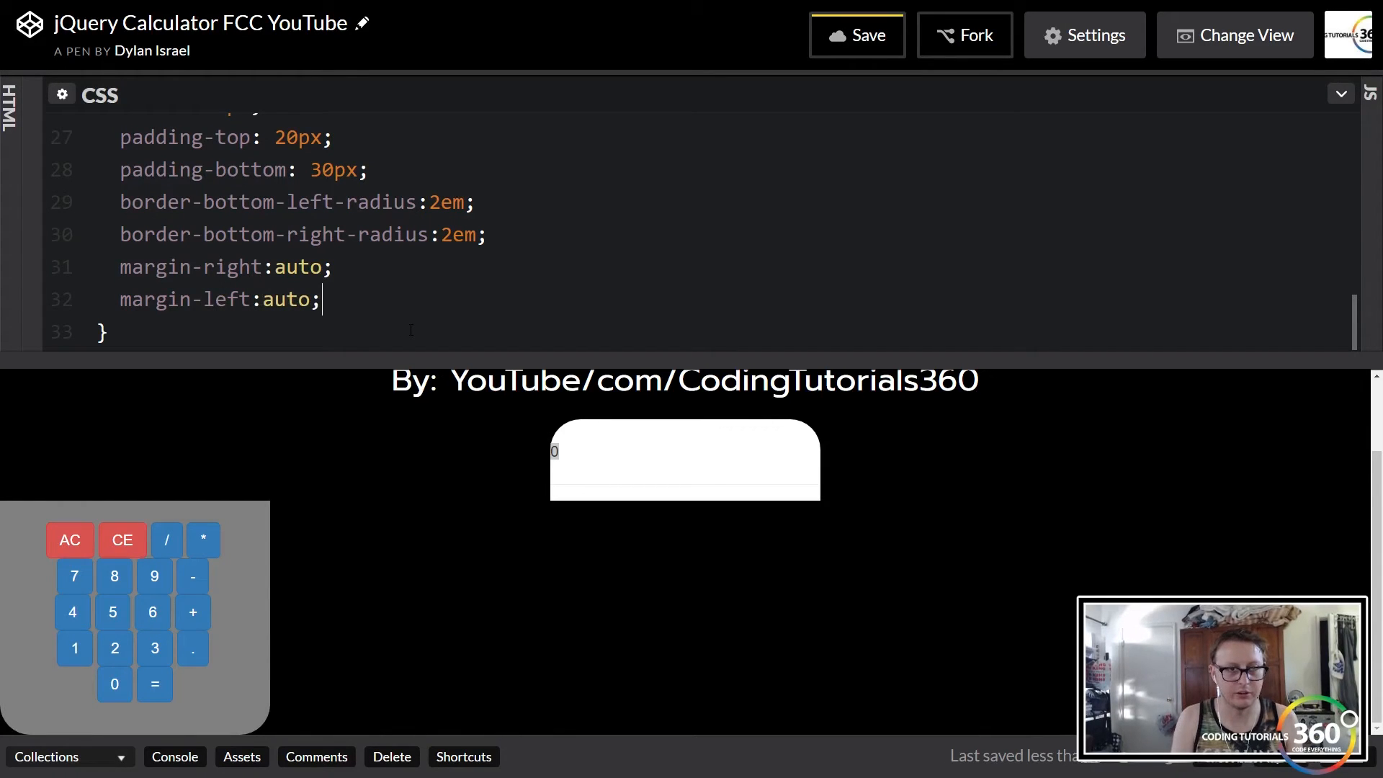
pyautogui.hotkey('ctrl', 's')
pyautogui.scroll(2, 704, 649)
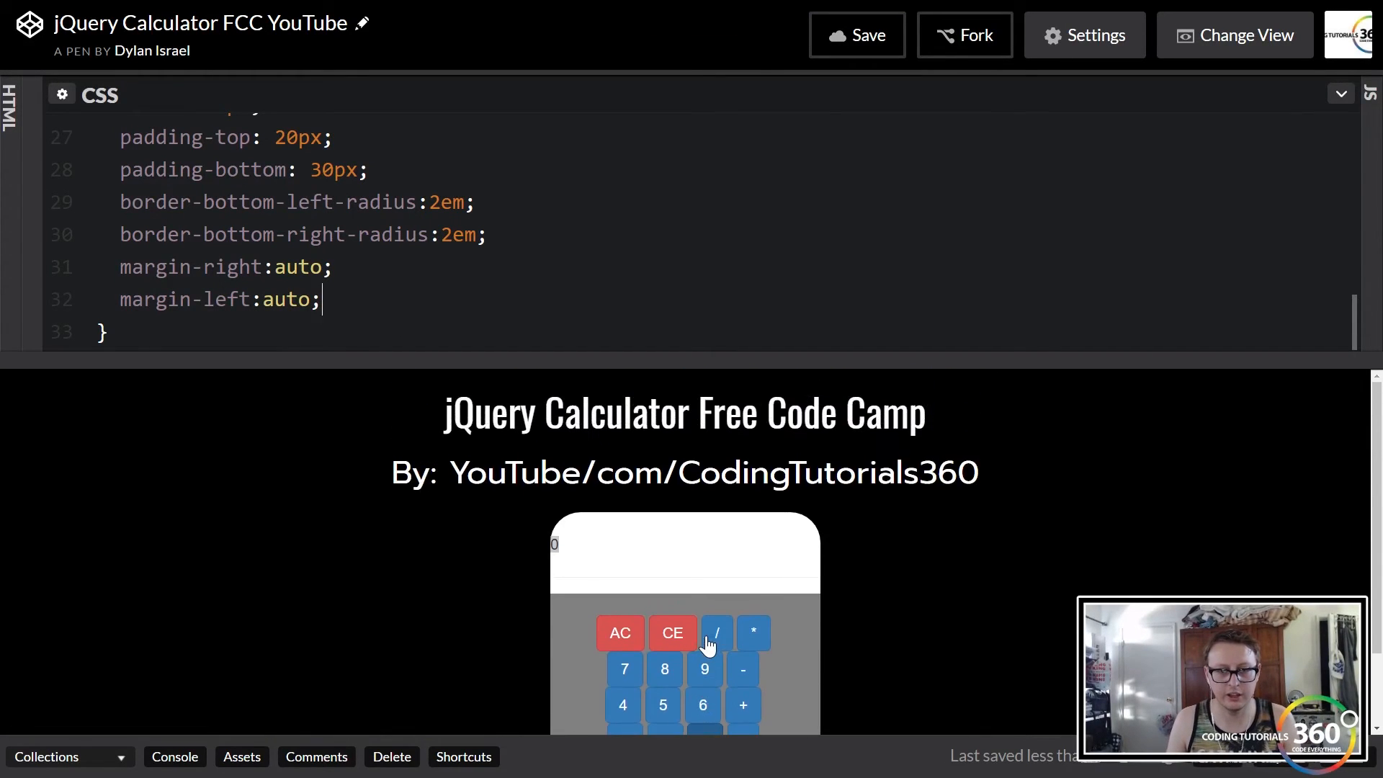
pyautogui.scroll(-2, 704, 638)
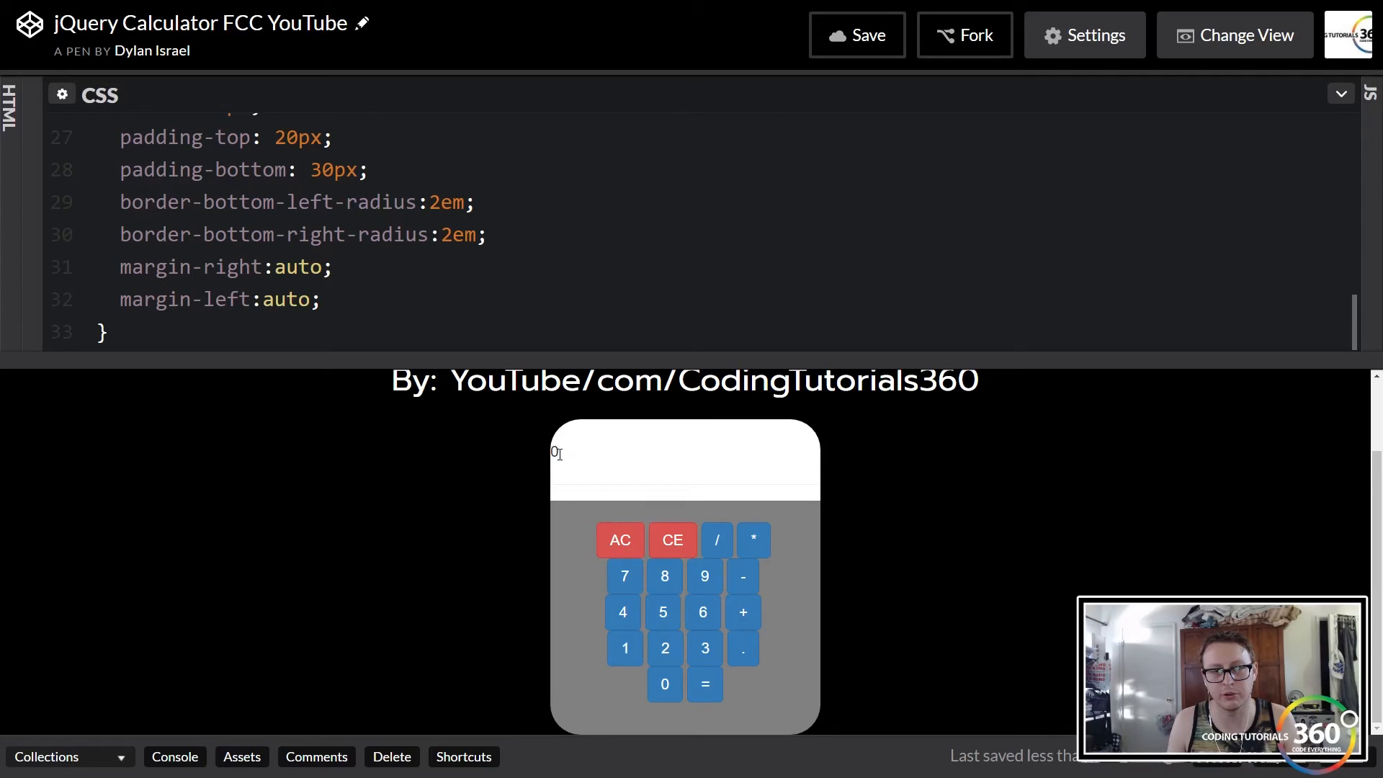
# Step: Check the display's 0 in the preview and start a blank line after #calculator's closing brace
pyautogui.doubleClick(557, 451)
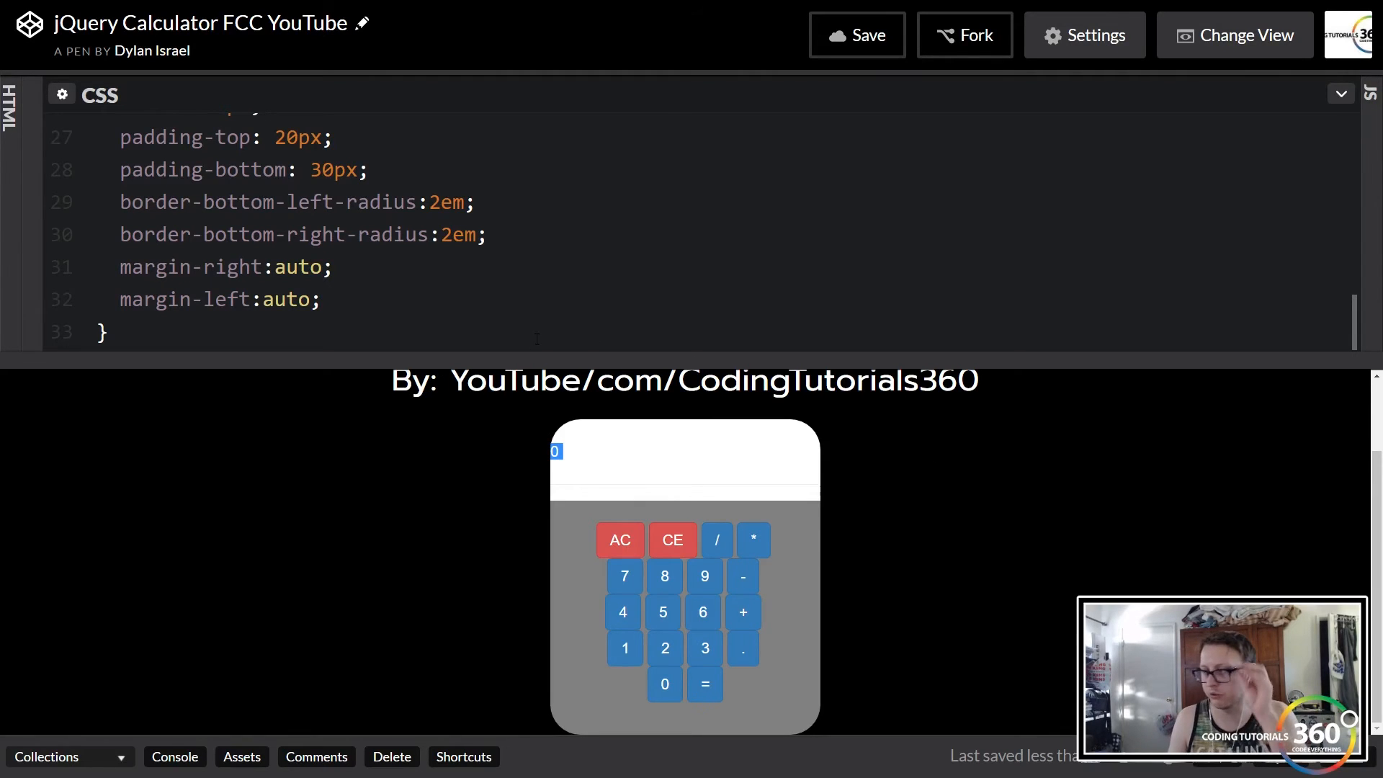
pyautogui.click(315, 325)
pyautogui.scroll(-1, 314, 320)
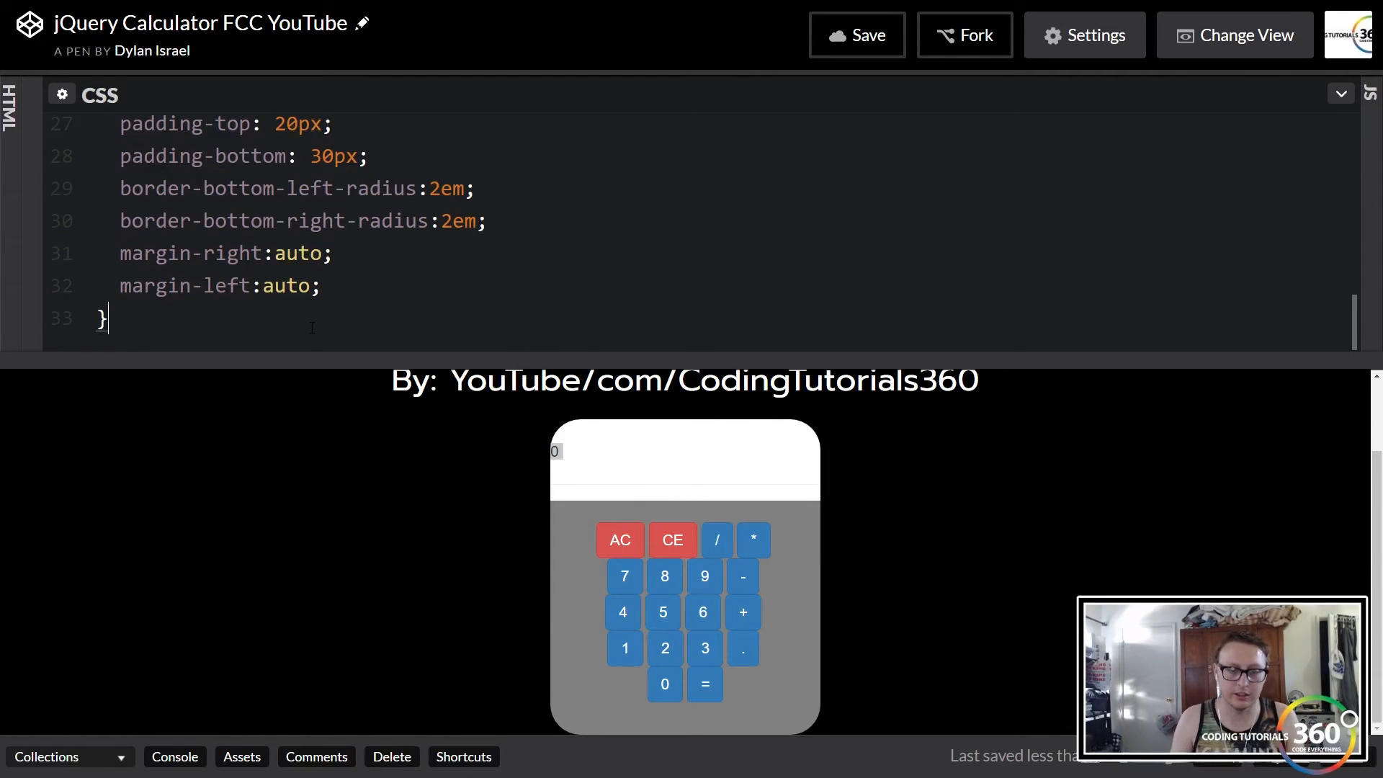
pyautogui.press('Return')
pyautogui.press('Return')
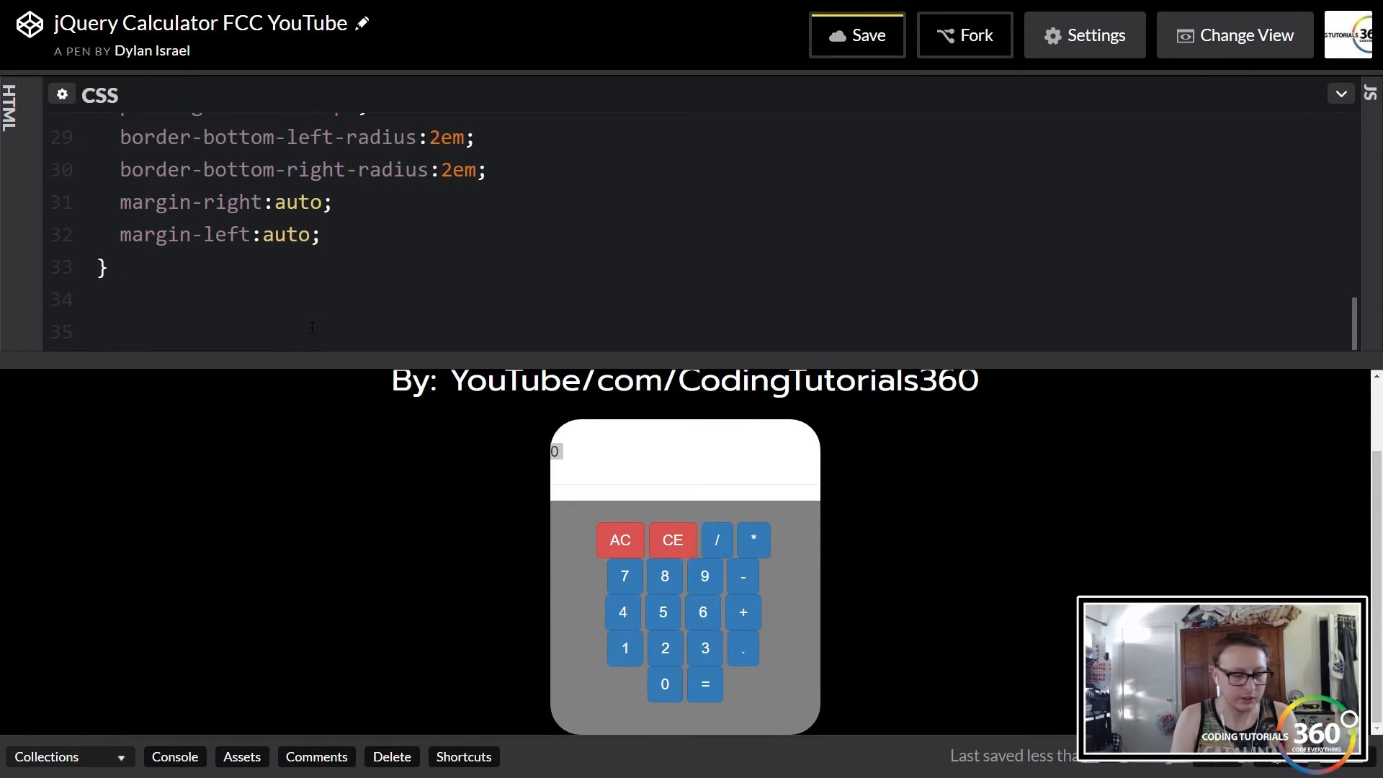
pyautogui.write('#')
# Step: Write a #steps rule with padding-left:50px and font-size:2em, remove a stray quote, and save
pyautogui.press('BackSpace')
pyautogui.press('BackSpace')
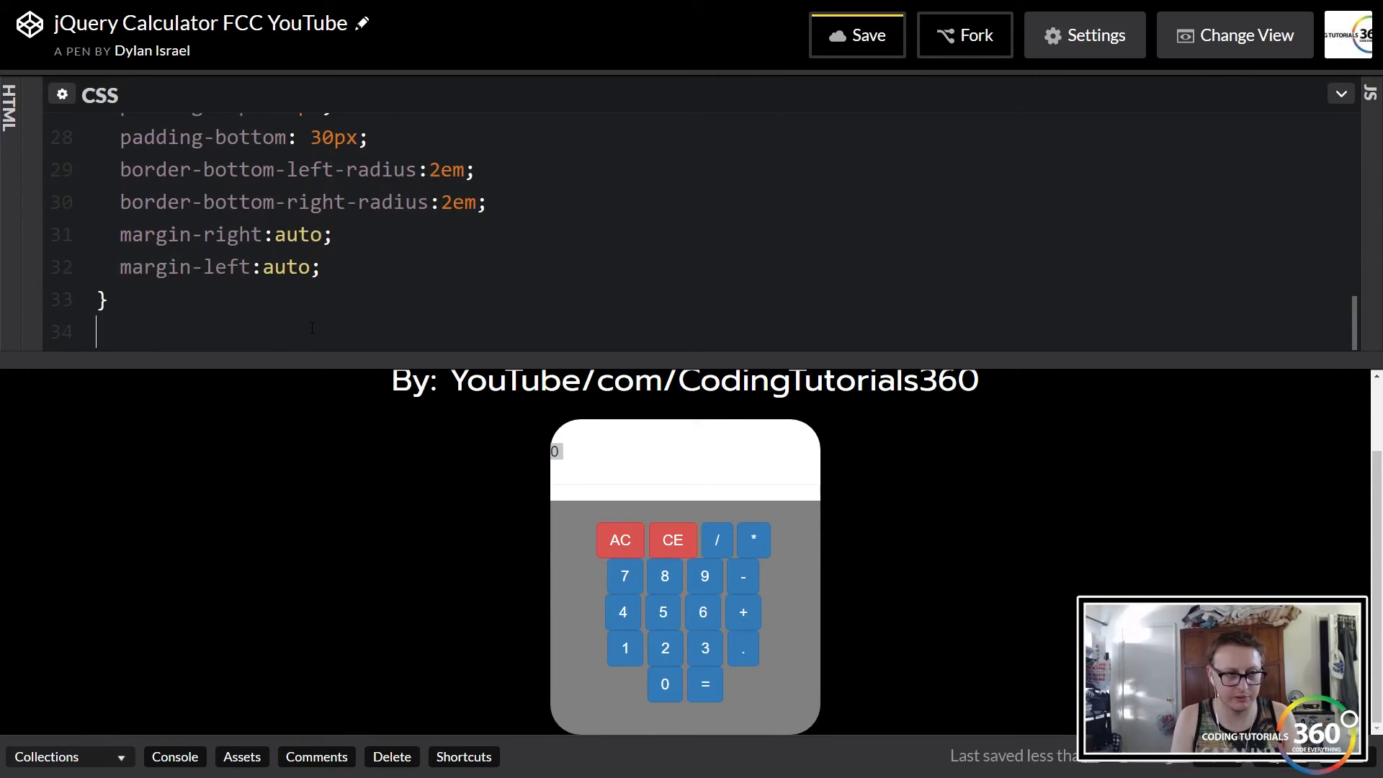
pyautogui.write('#steps')
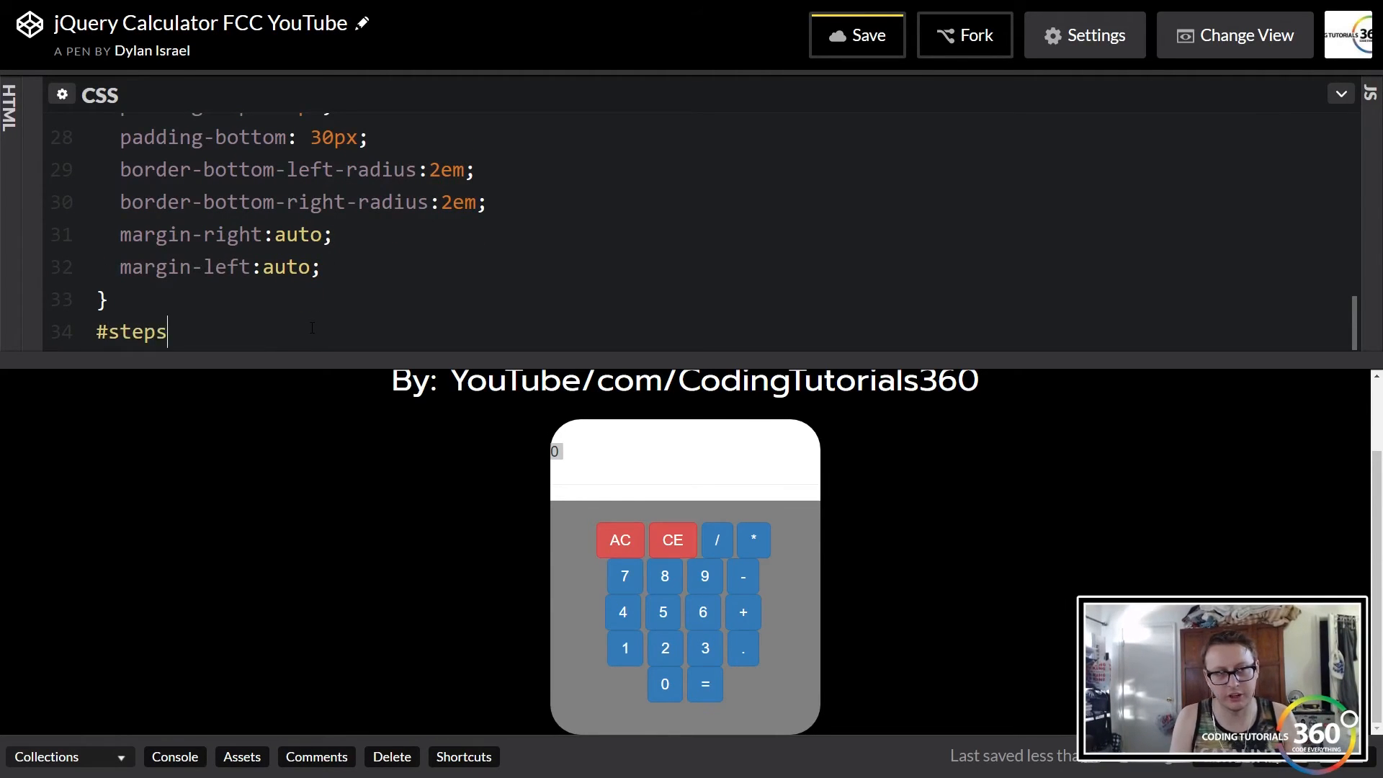
pyautogui.write('{')
pyautogui.press('Return')
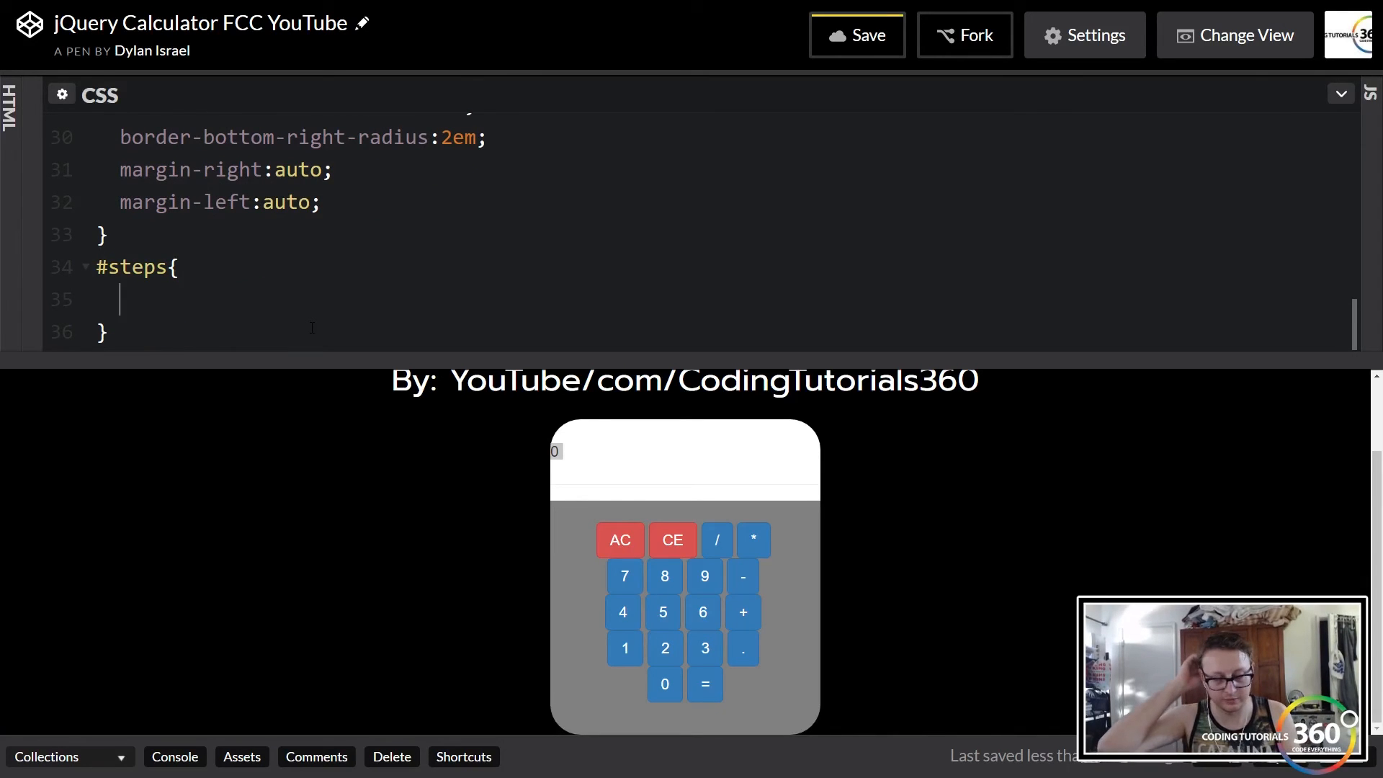
pyautogui.write('pad')
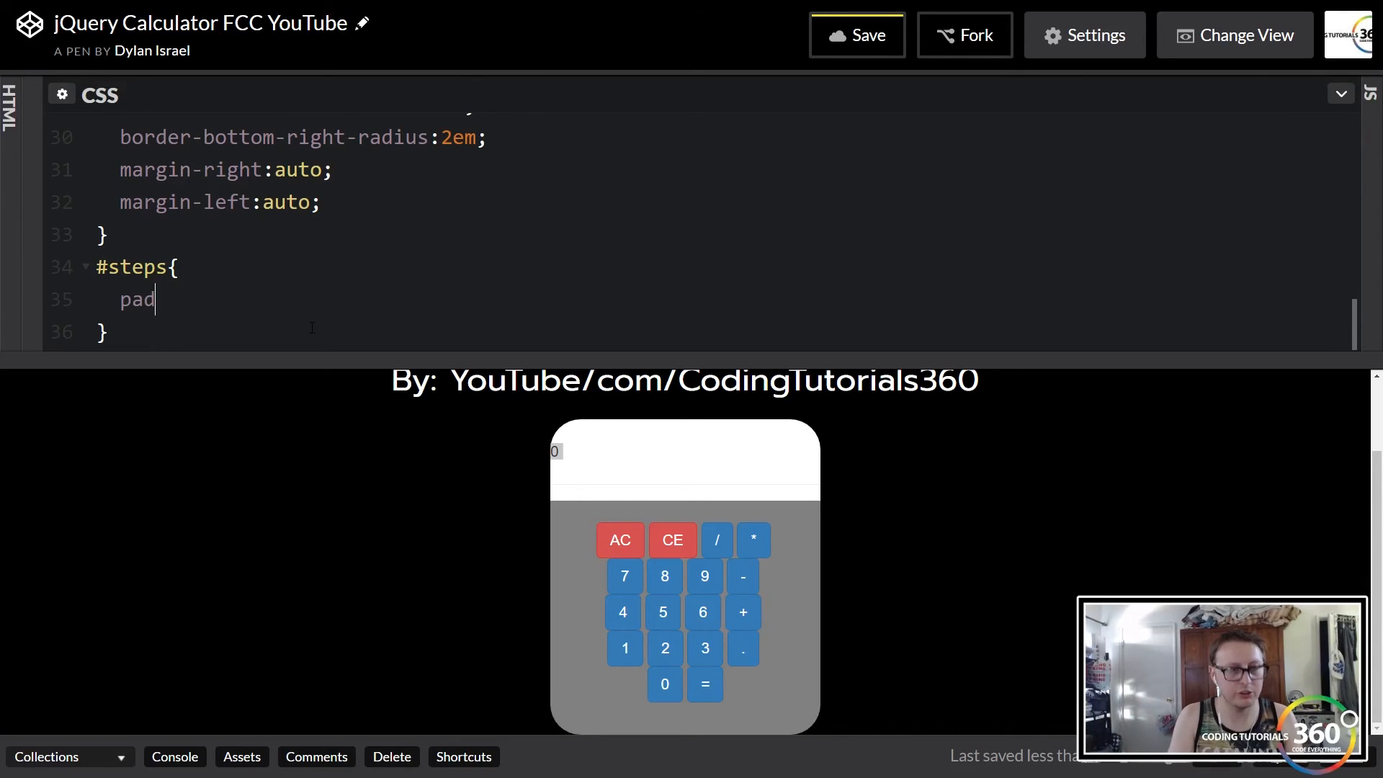
pyautogui.write('ding')
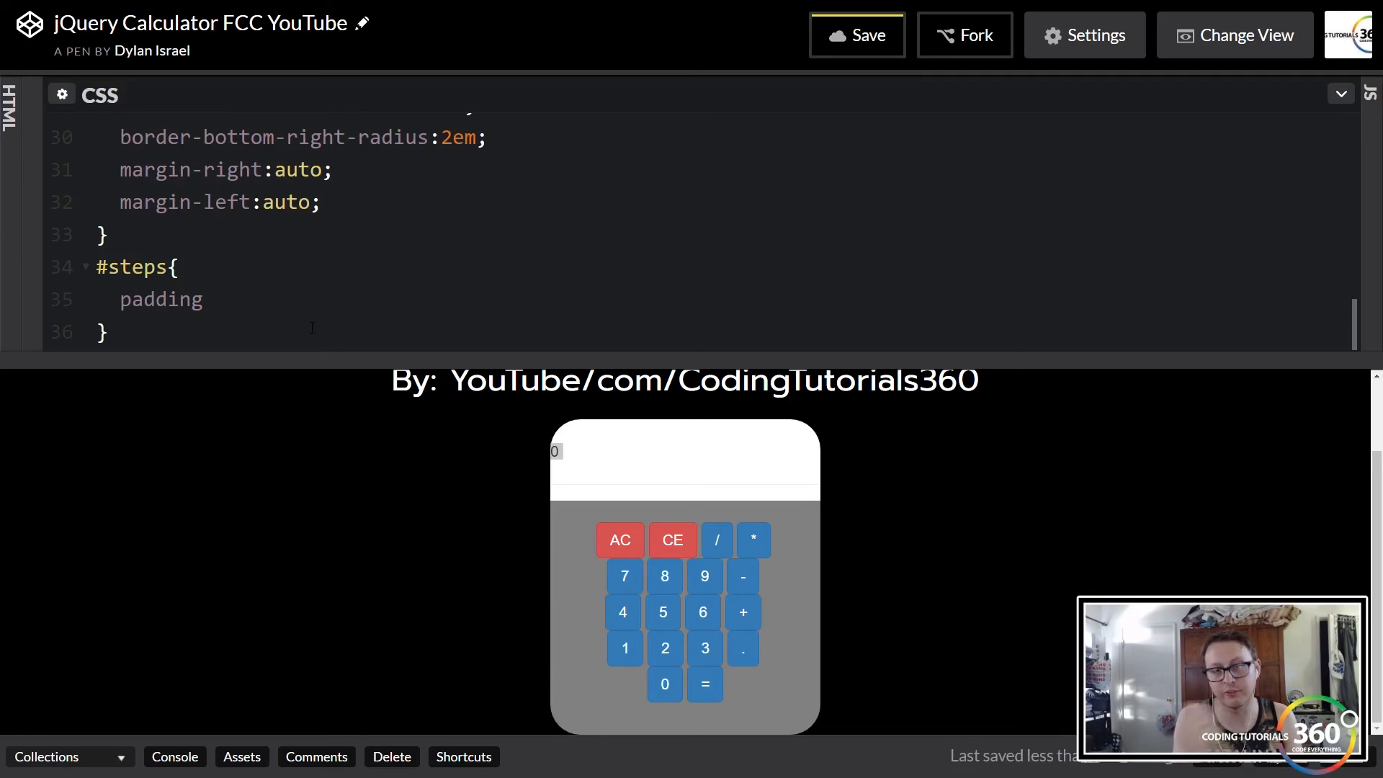
pyautogui.write('-left:50px;')
pyautogui.hotkey('ctrl', 's')
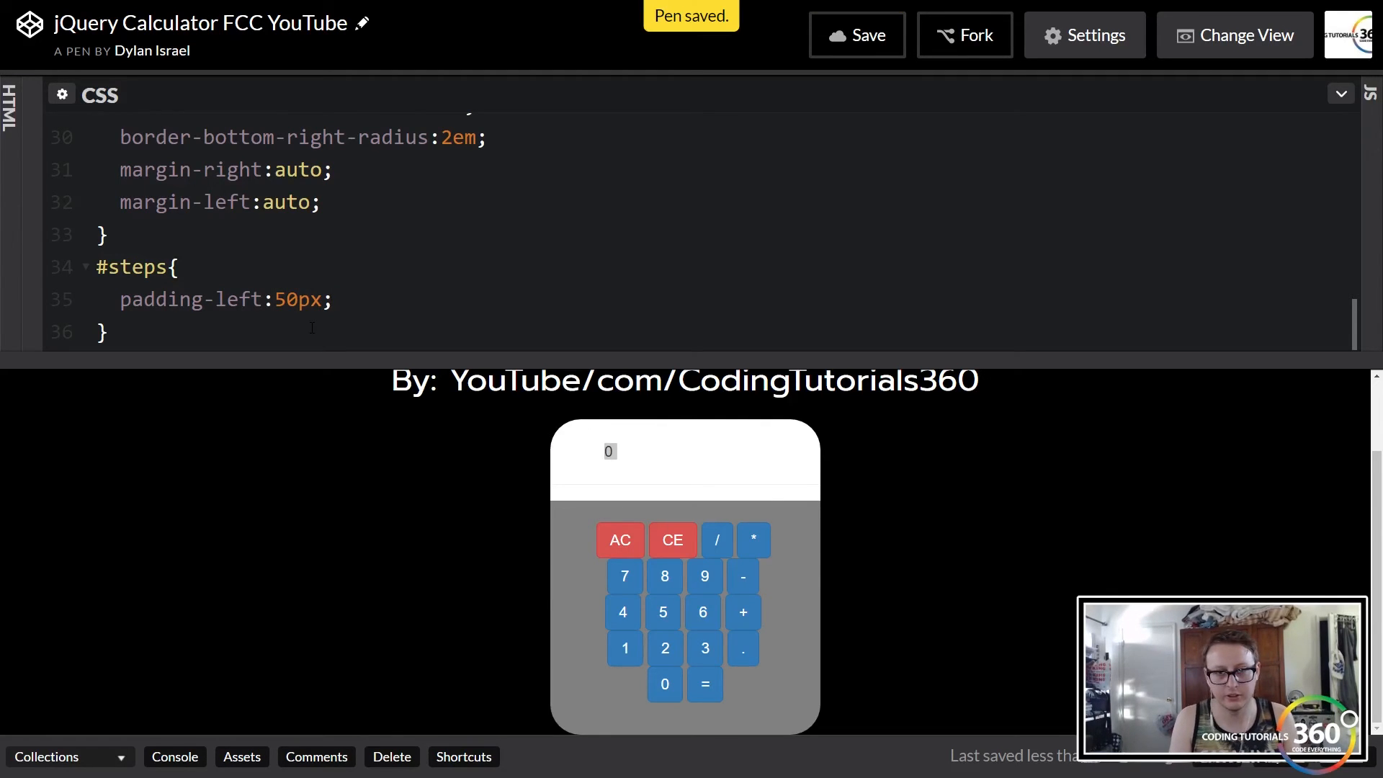
pyautogui.press('Return')
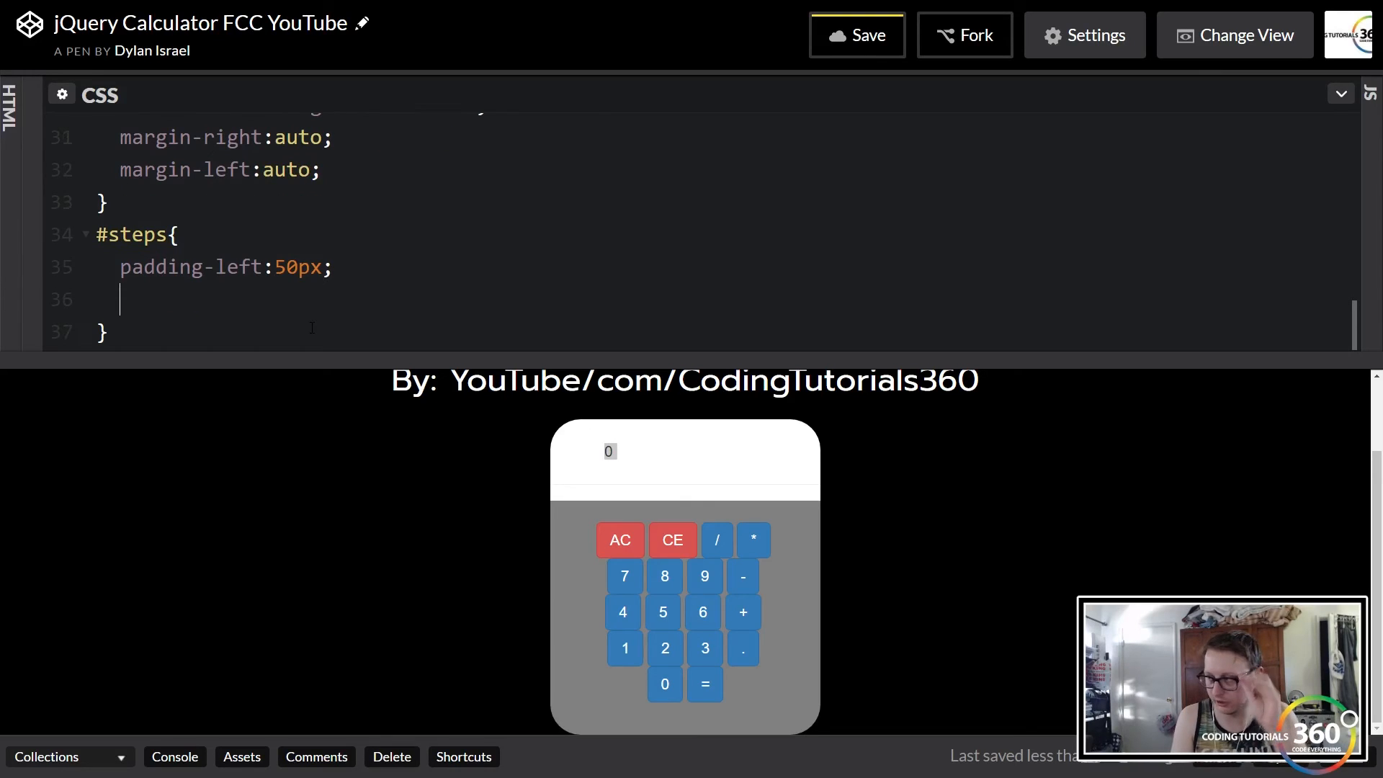
pyautogui.write('font')
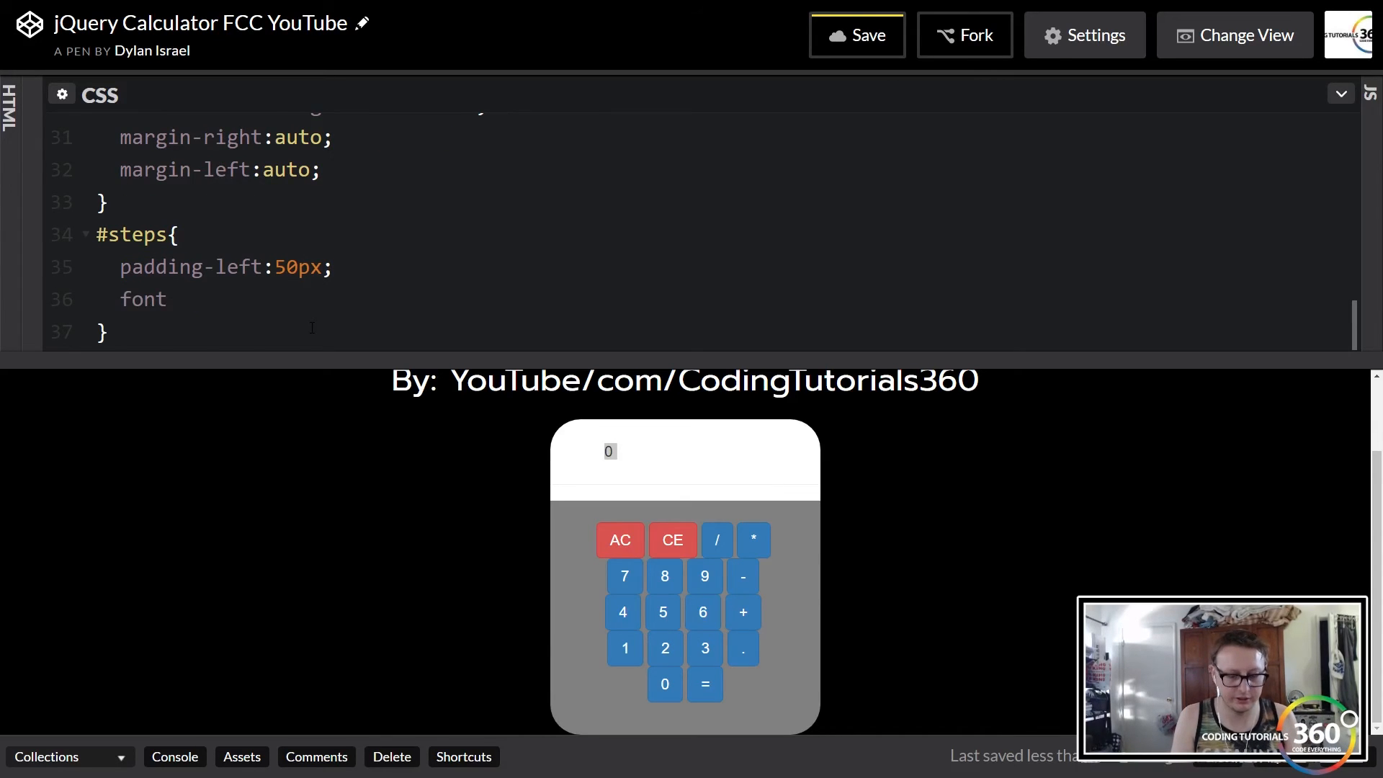
pyautogui.write('-size')
pyautogui.write('2e')
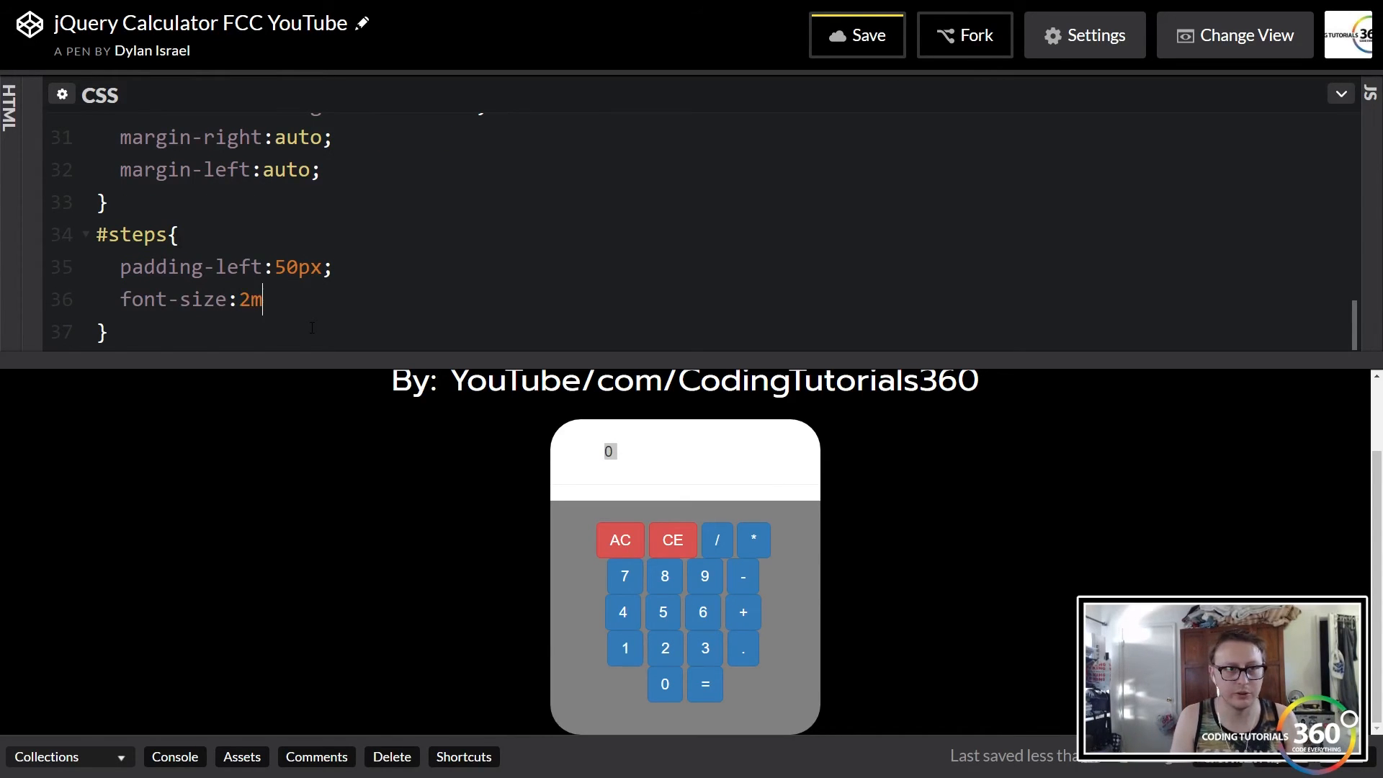
pyautogui.press('BackSpace')
pyautogui.write('em')
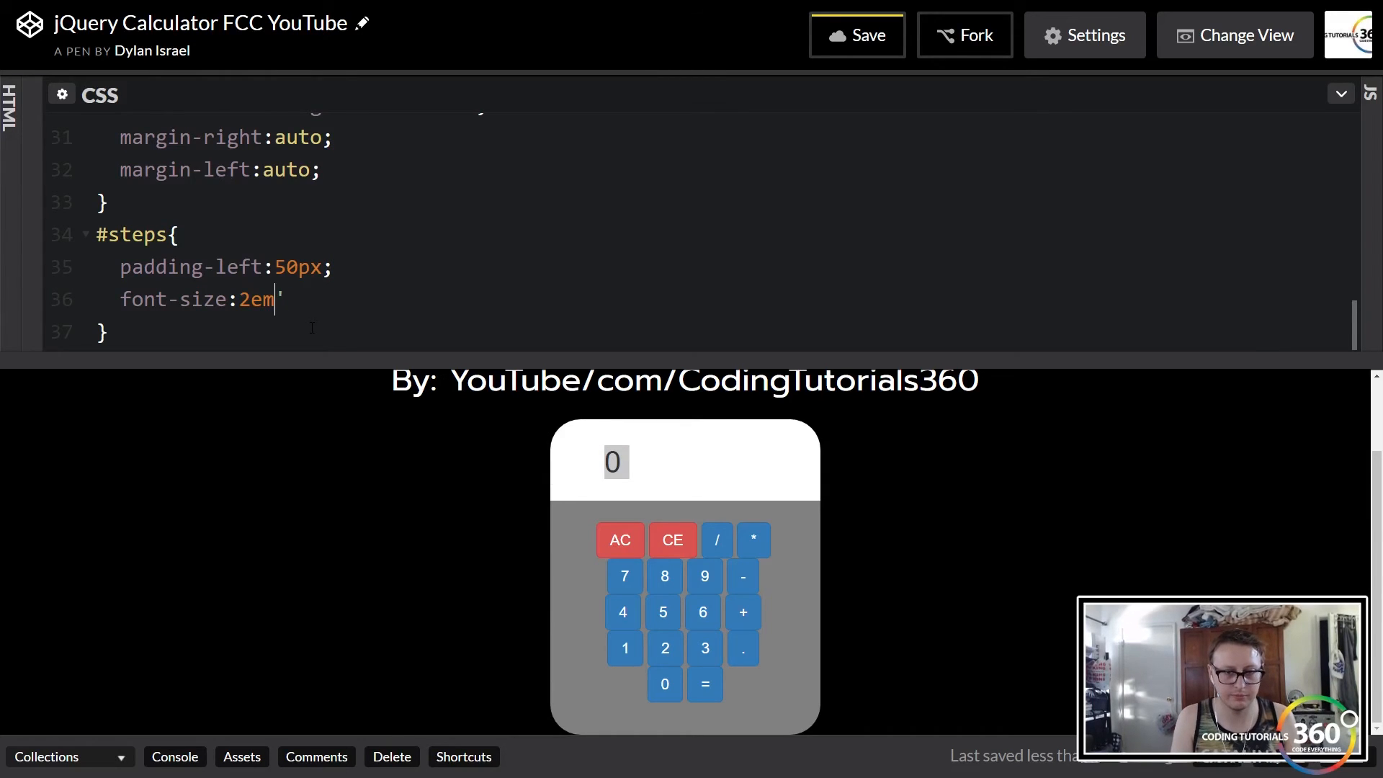
pyautogui.write(';')
pyautogui.hotkey('ctrl', 's')
pyautogui.write("'")
pyautogui.press('BackSpace')
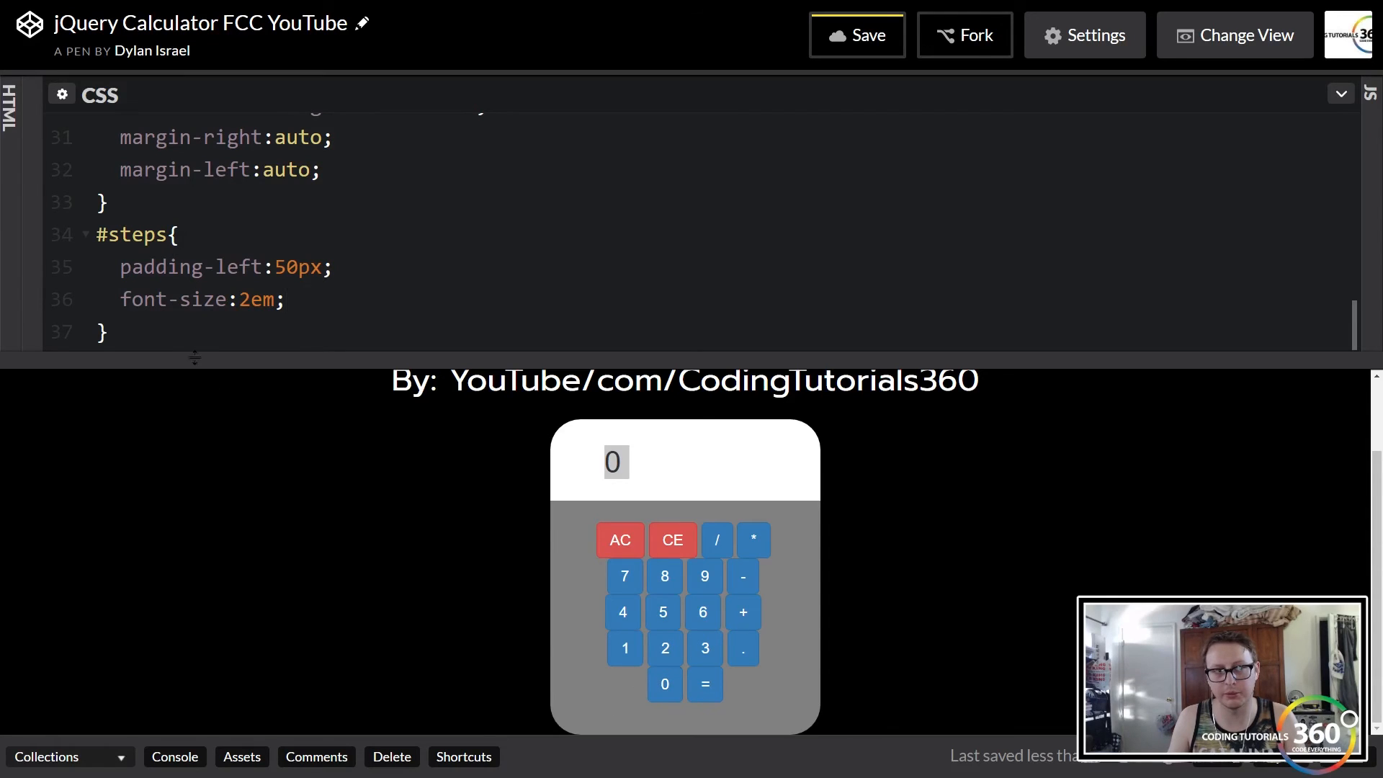
pyautogui.click(203, 335)
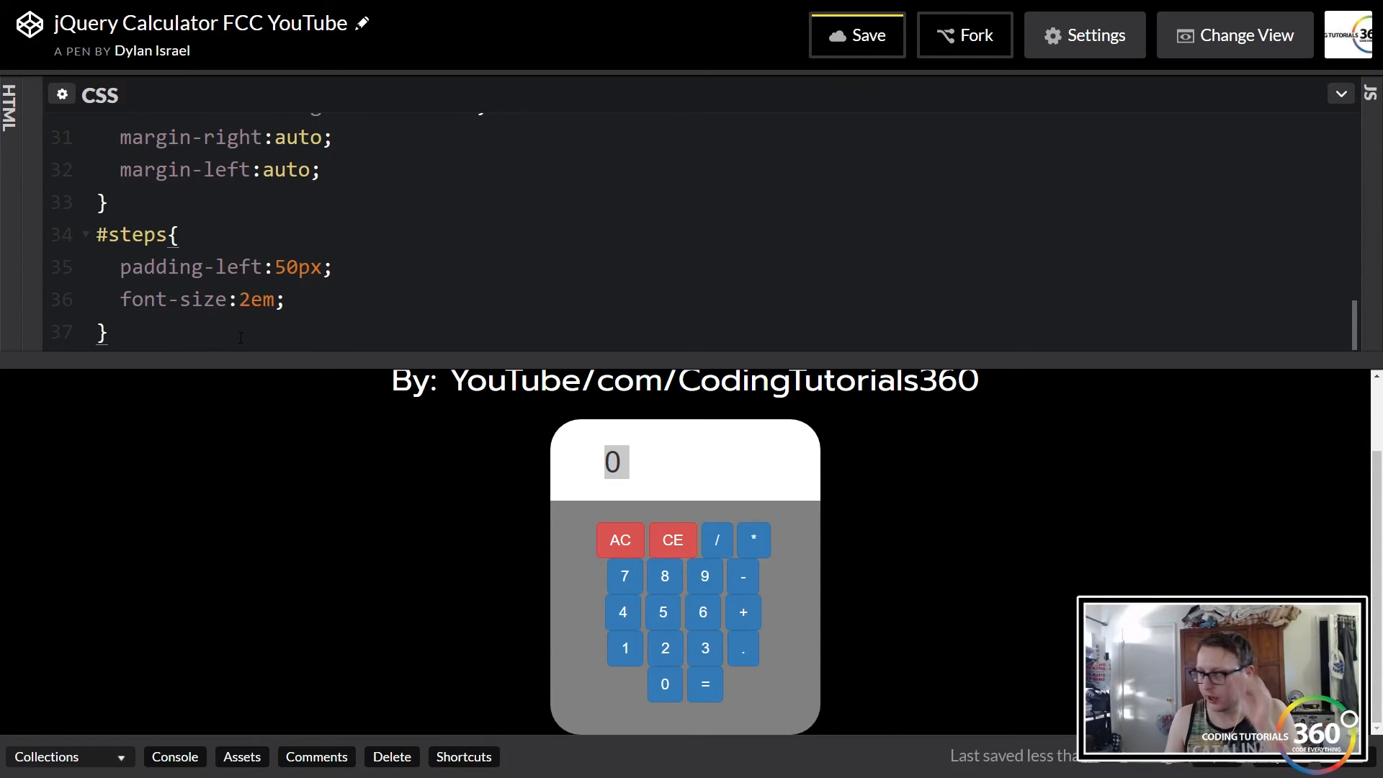
# Step: Start an a rule for the calculator buttons below the #steps rule
pyautogui.press('Return')
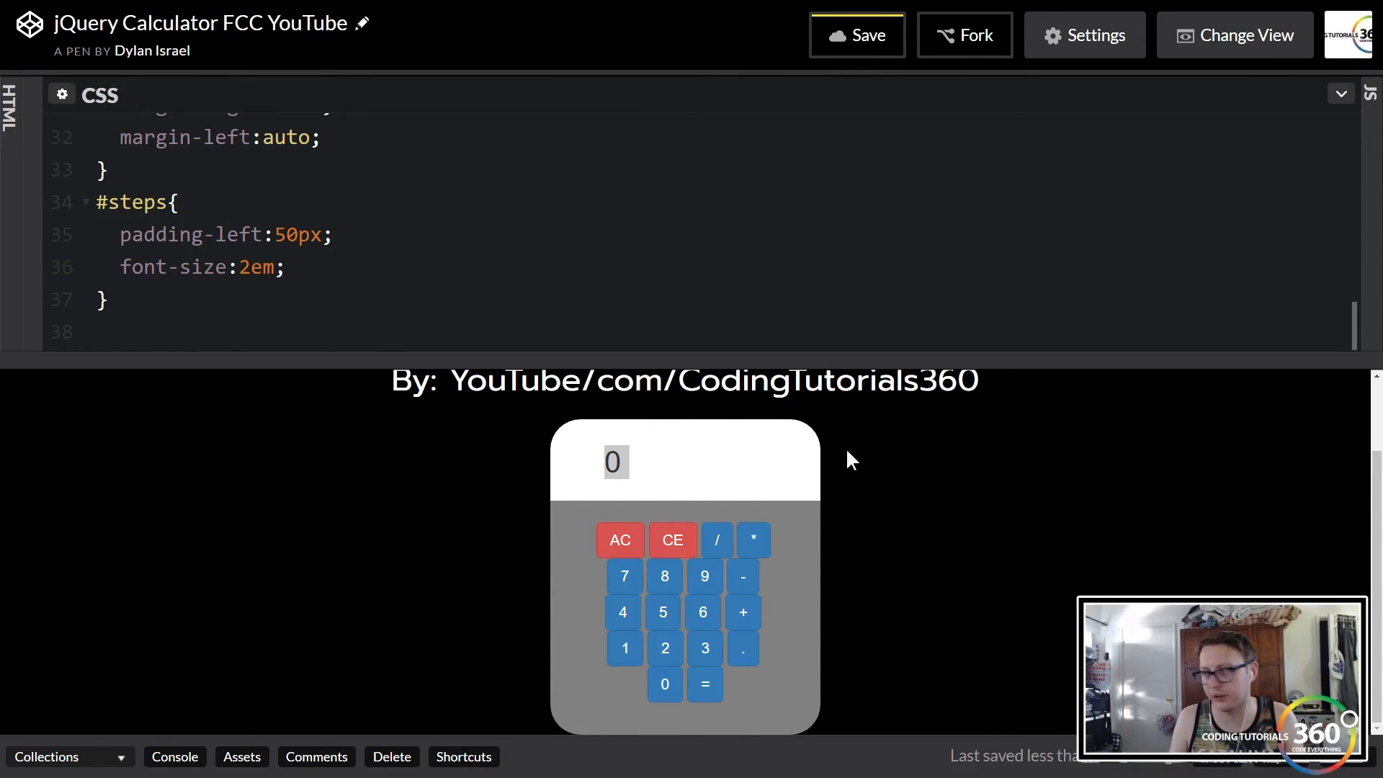
pyautogui.press('Return')
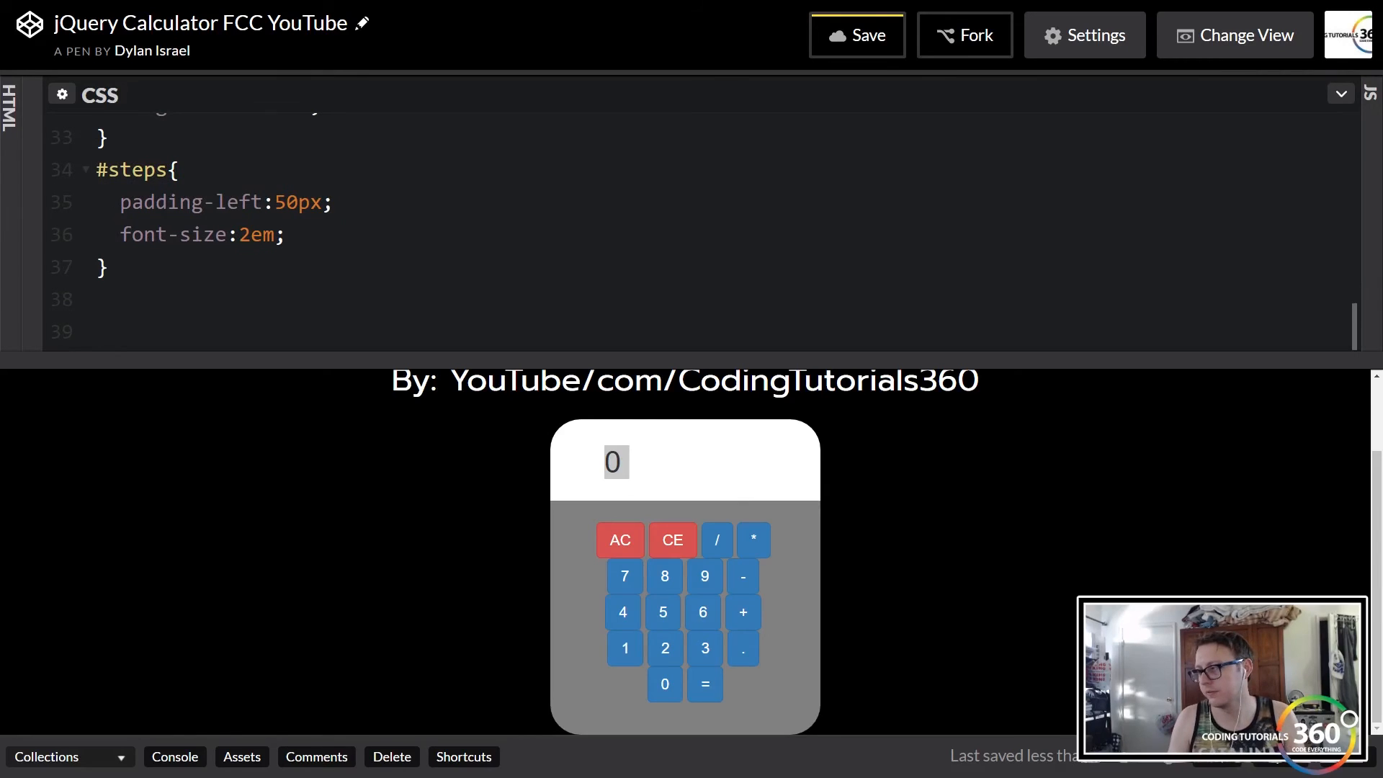
pyautogui.write('A')
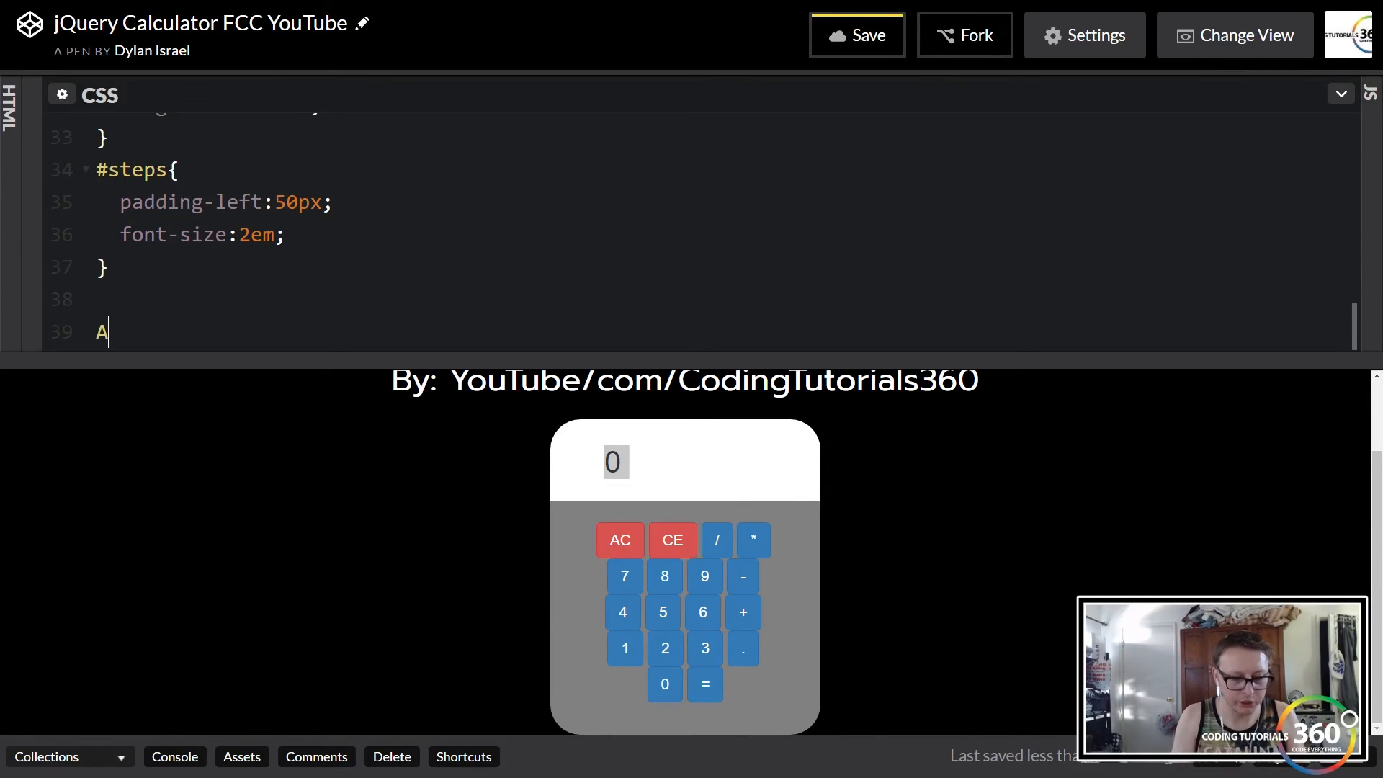
pyautogui.write('{')
pyautogui.press('BackSpace')
pyautogui.press('BackSpace')
pyautogui.write('a')
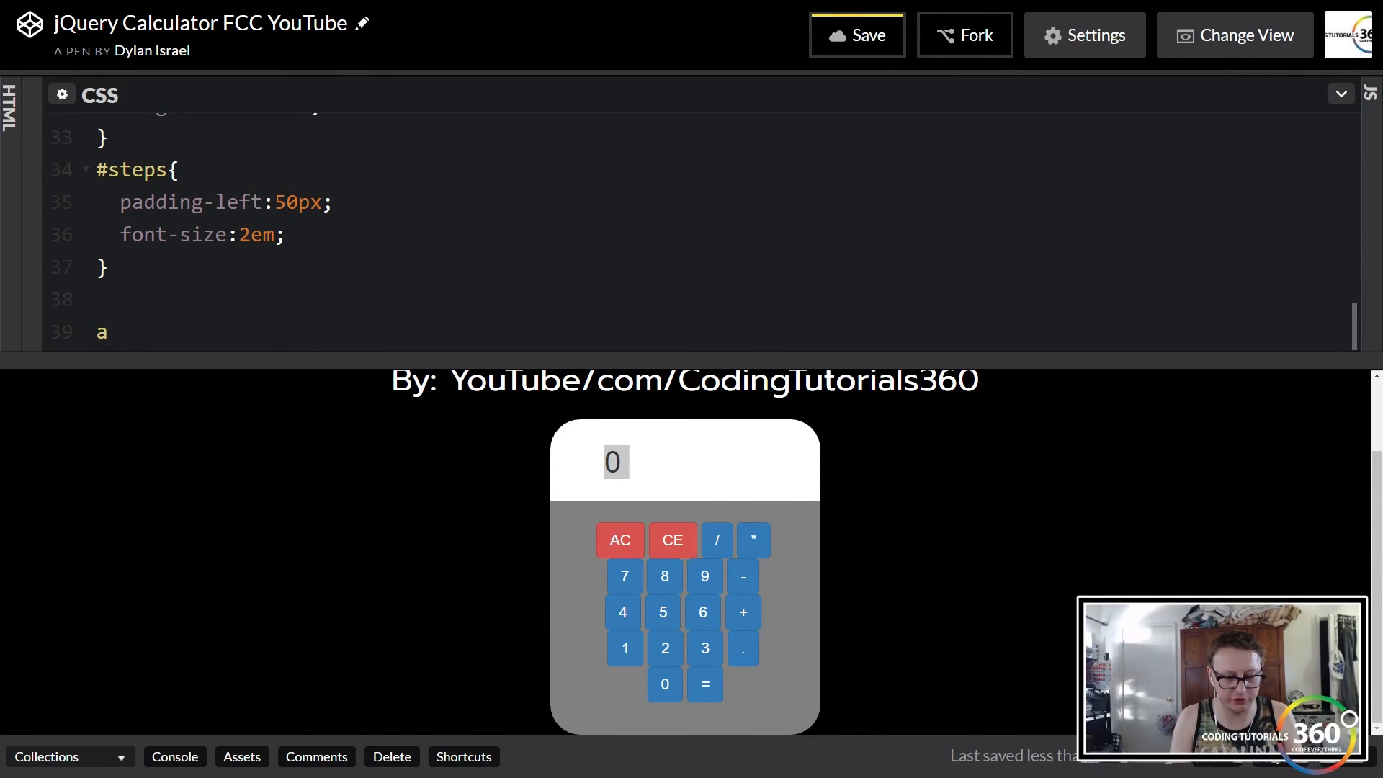
pyautogui.write('{')
pyautogui.press('Return')
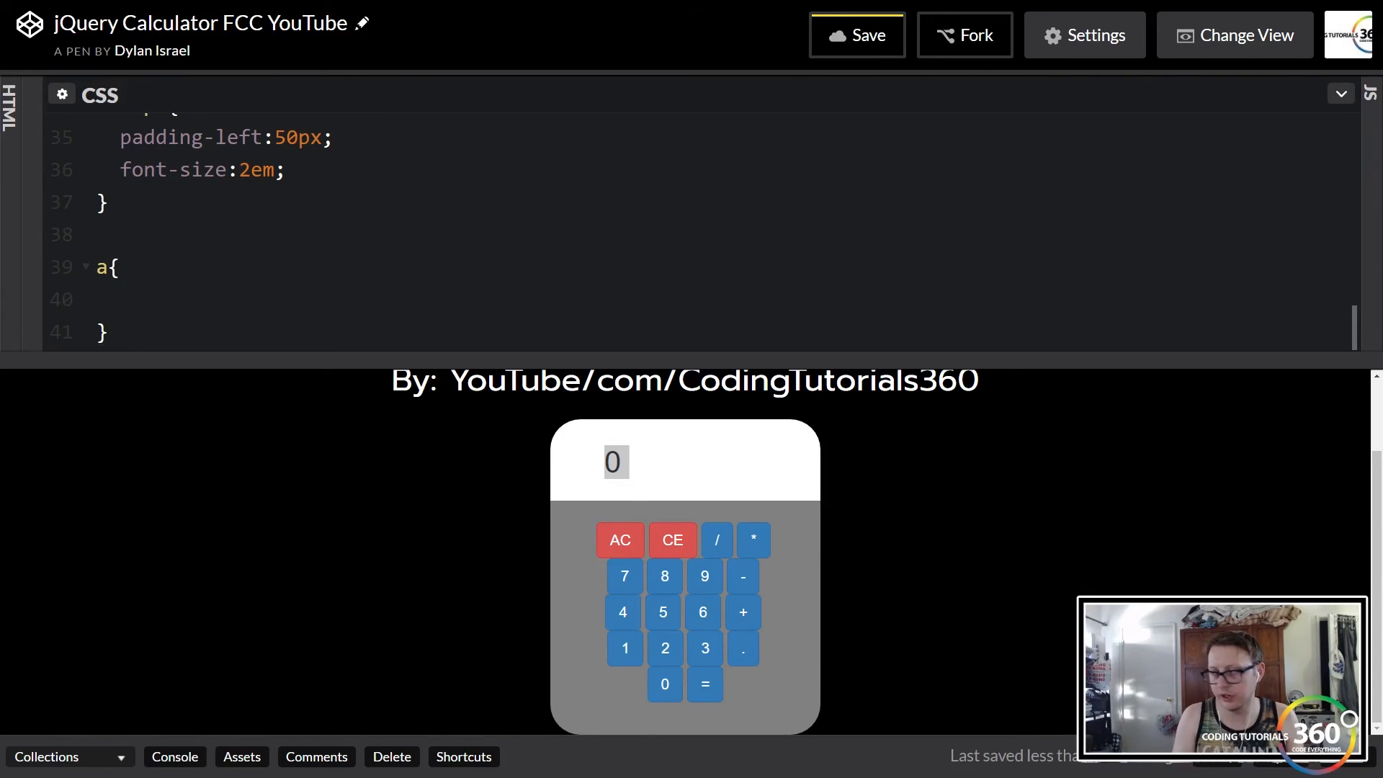
pyautogui.write('margin: ')
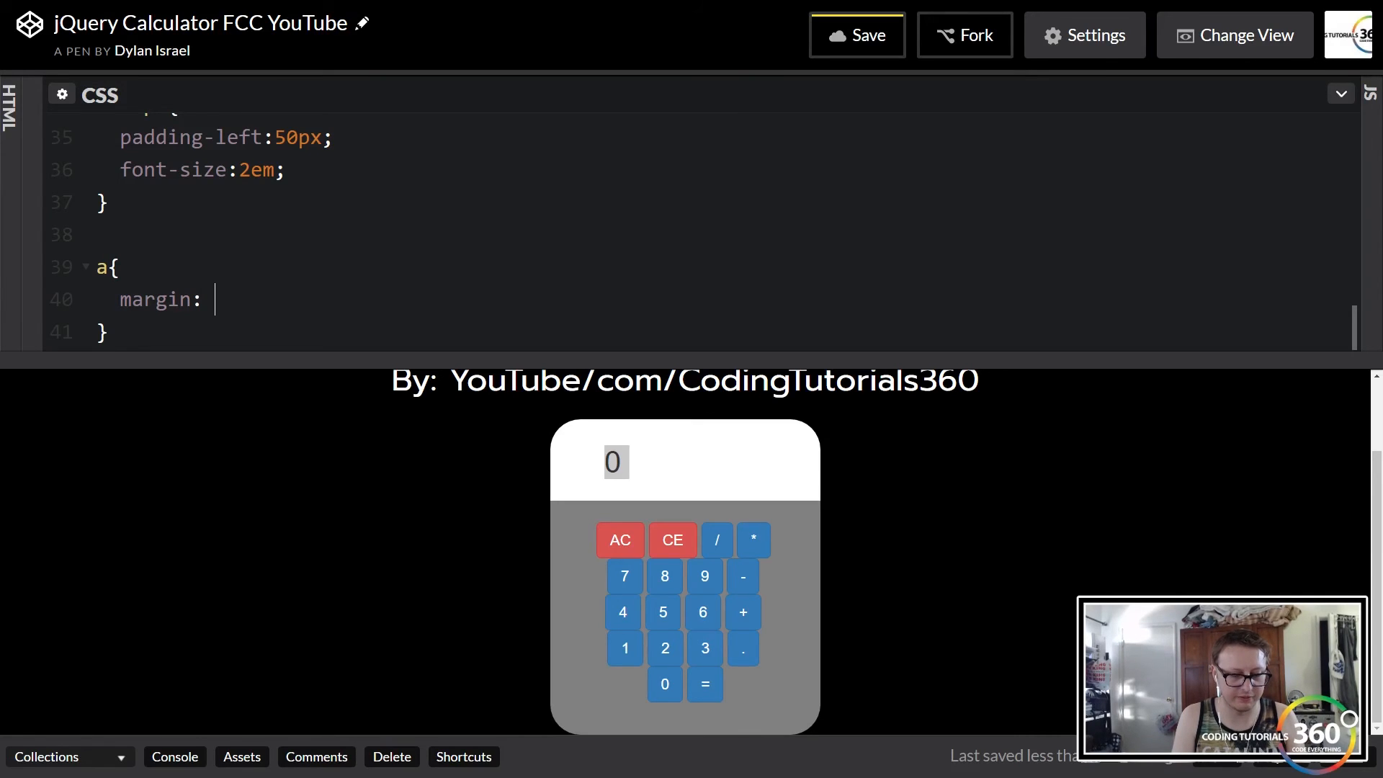
pyautogui.write('5px;')
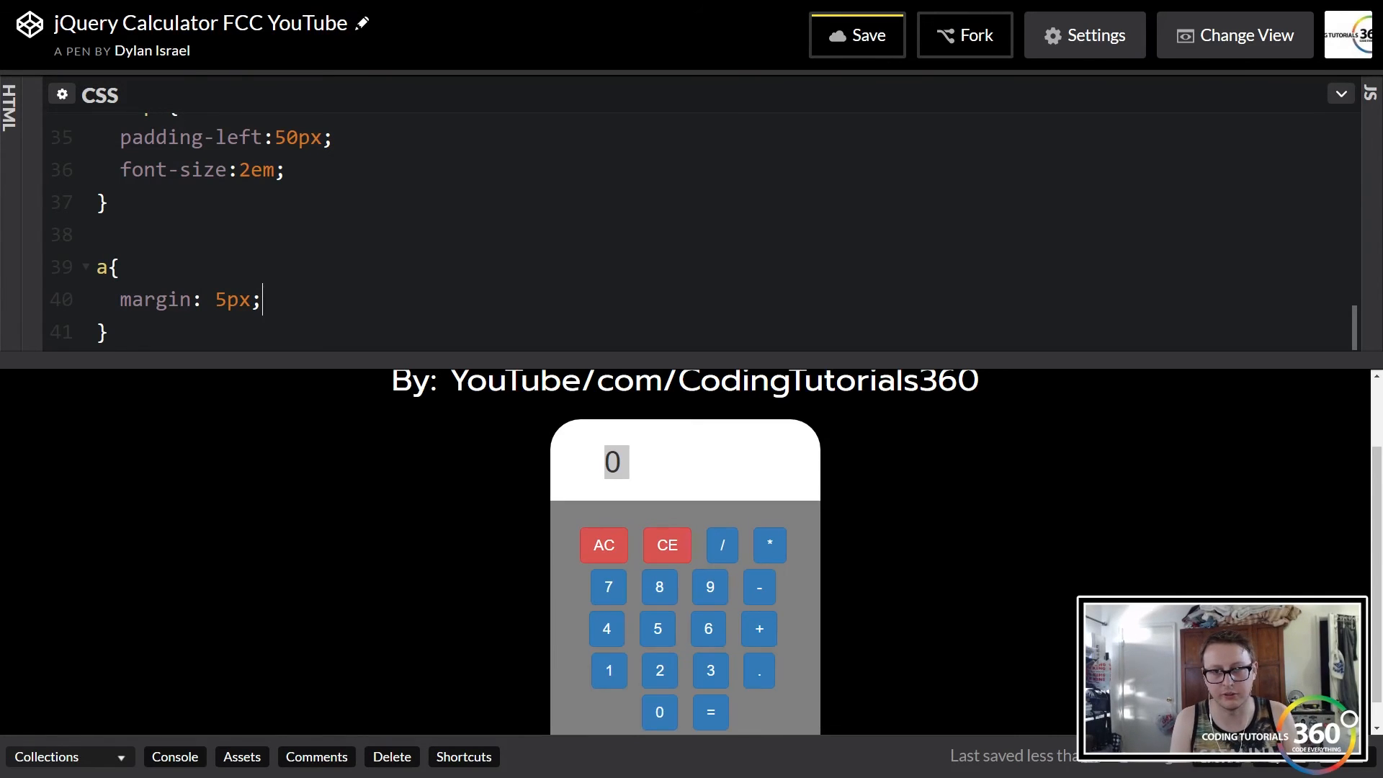
# Step: Give the buttons 5px margin, 2.6vw width and 2.6vw height, then save
pyautogui.press('Return')
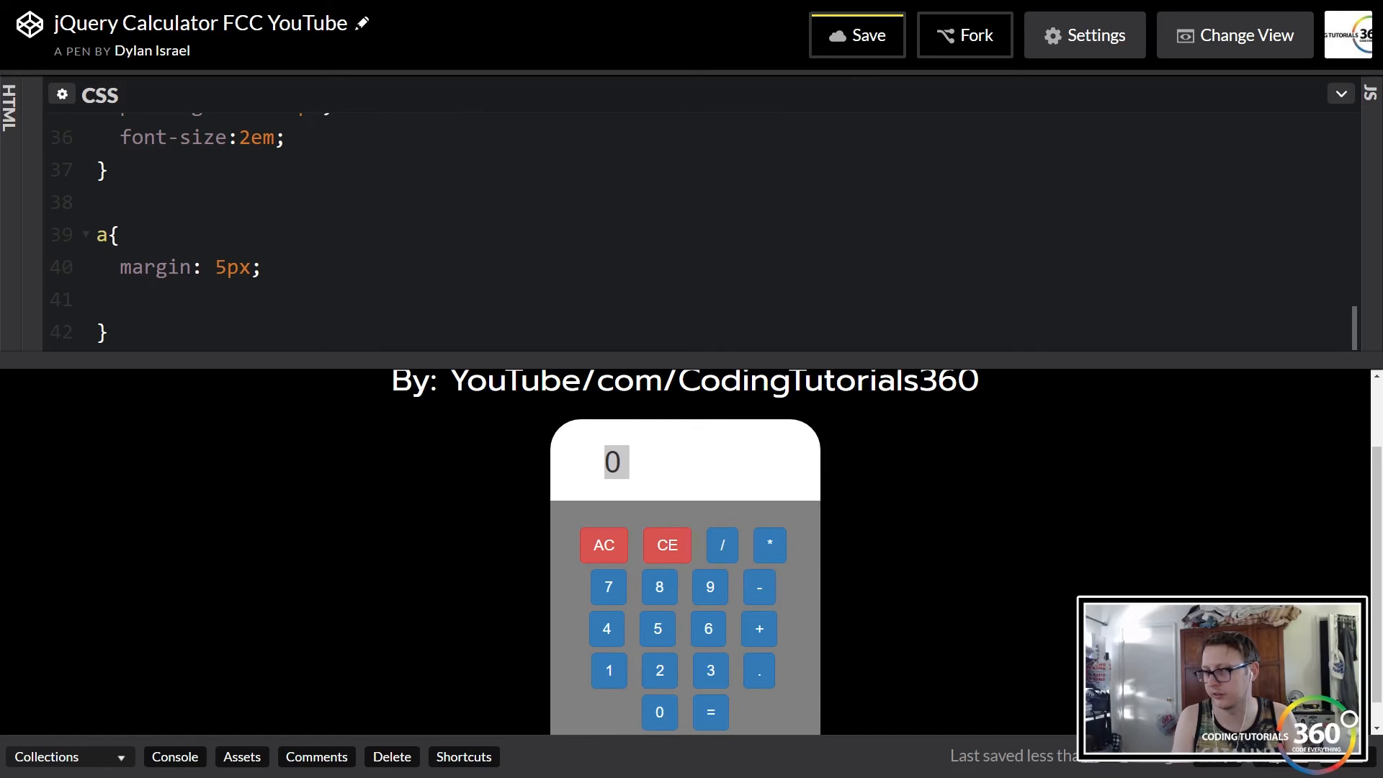
pyautogui.write('width:')
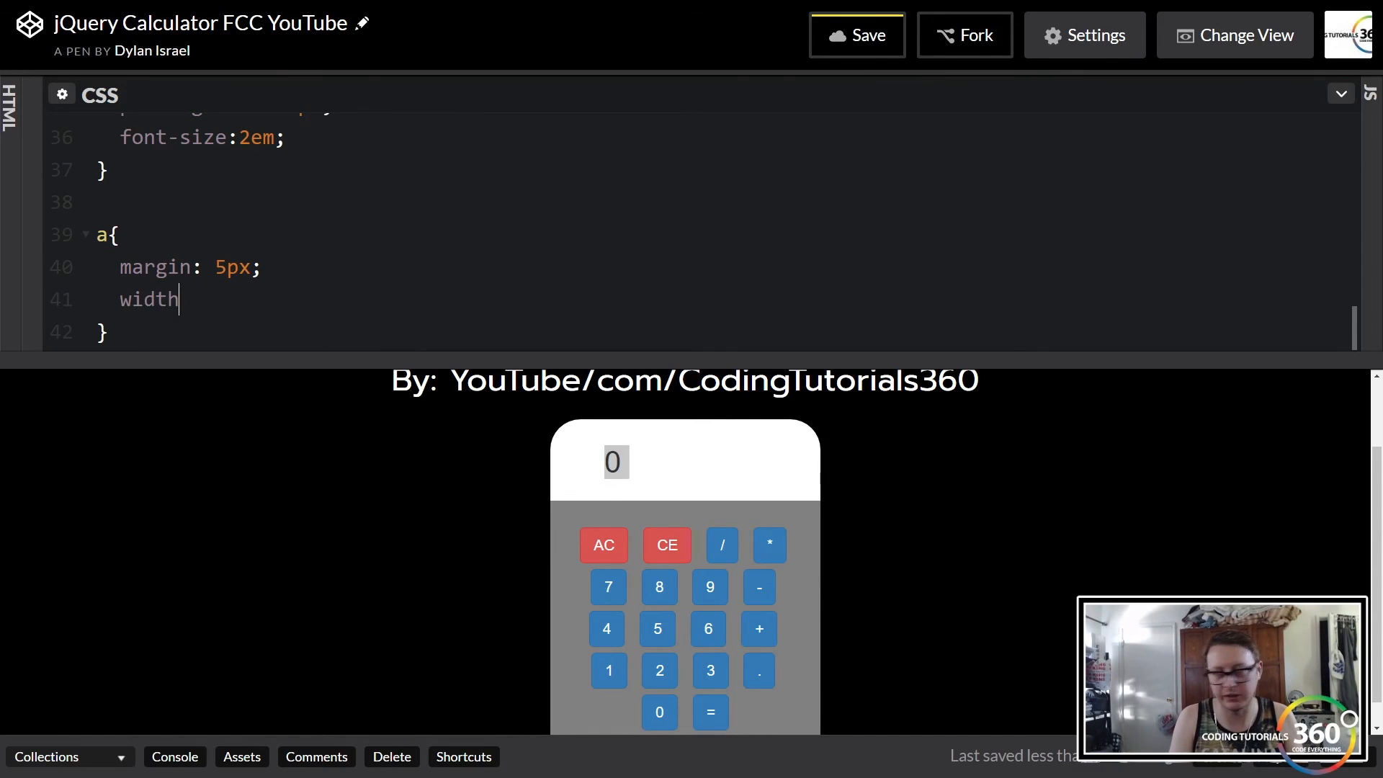
pyautogui.write(' 2.6')
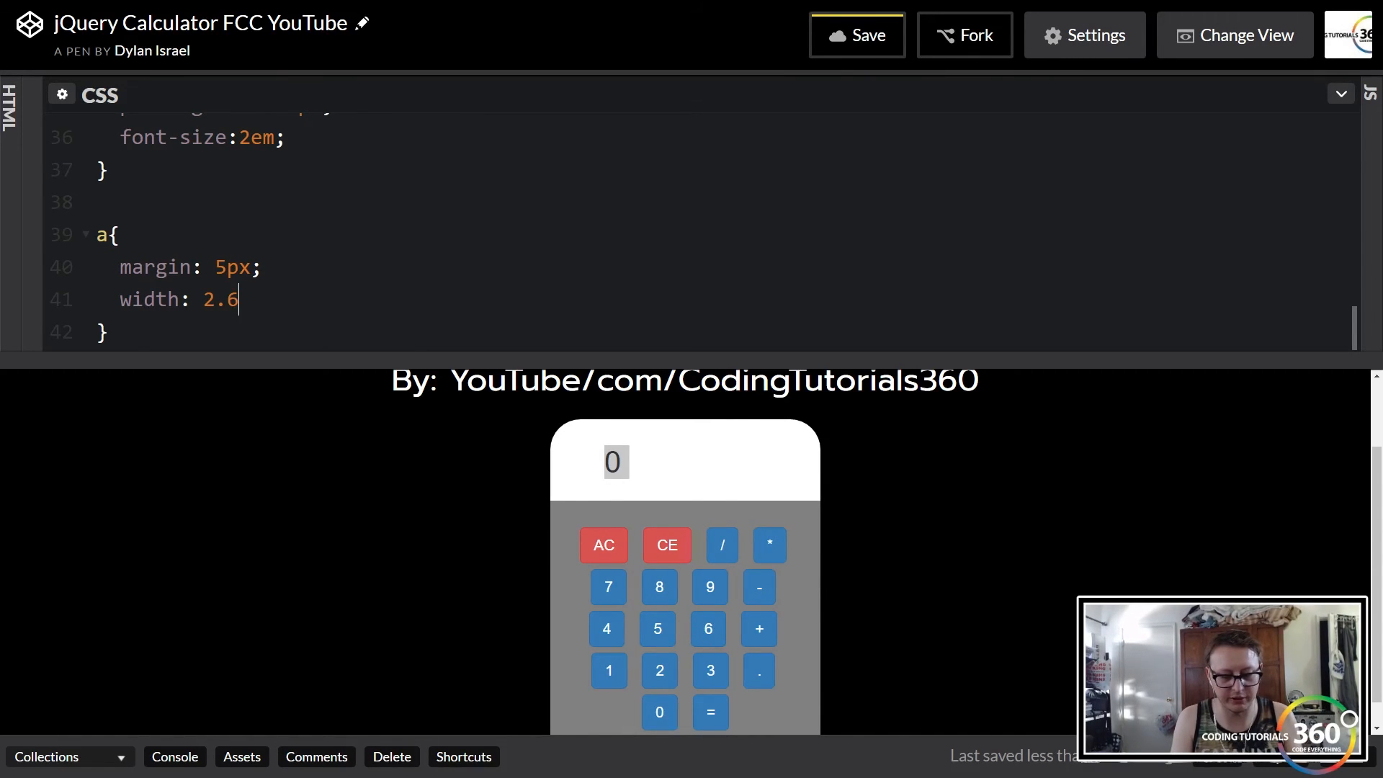
pyautogui.write('vw;')
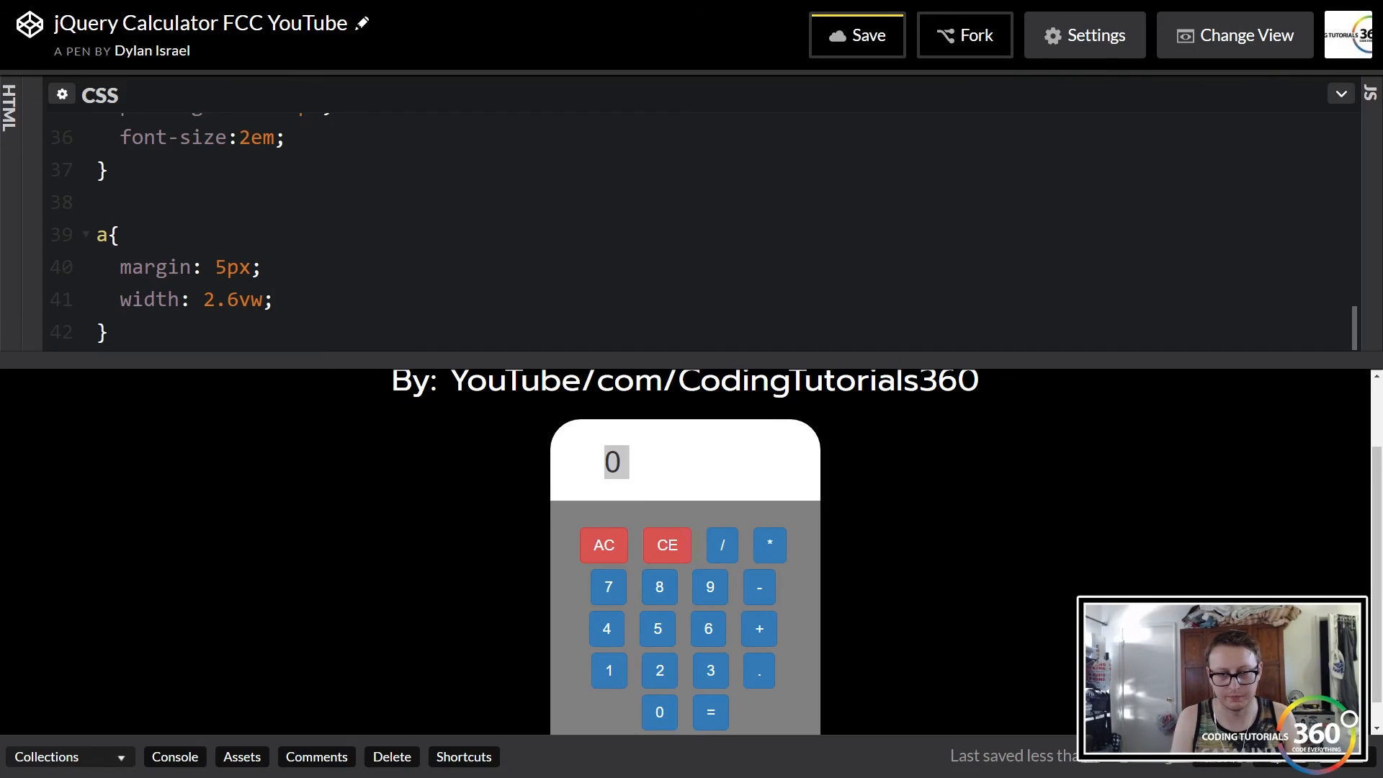
pyautogui.press('Return')
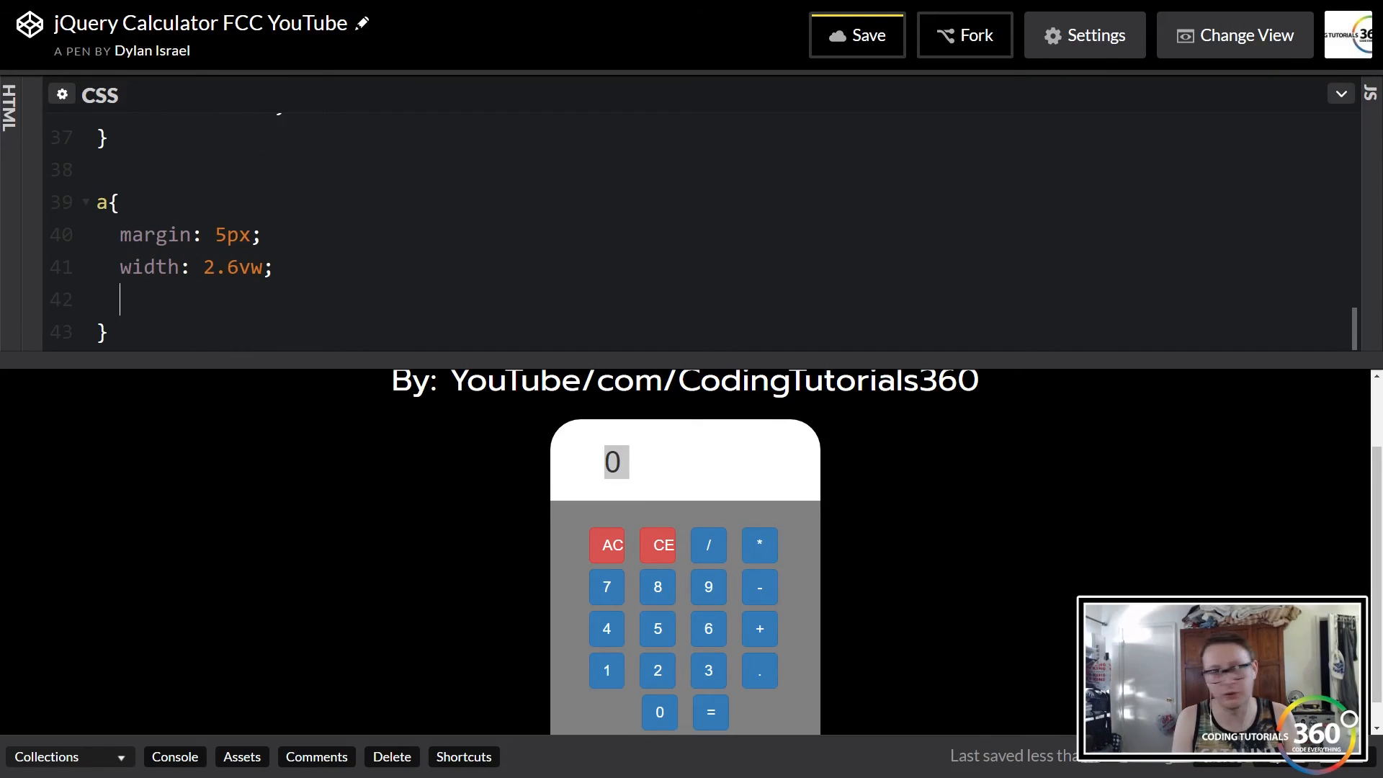
pyautogui.write('hei')
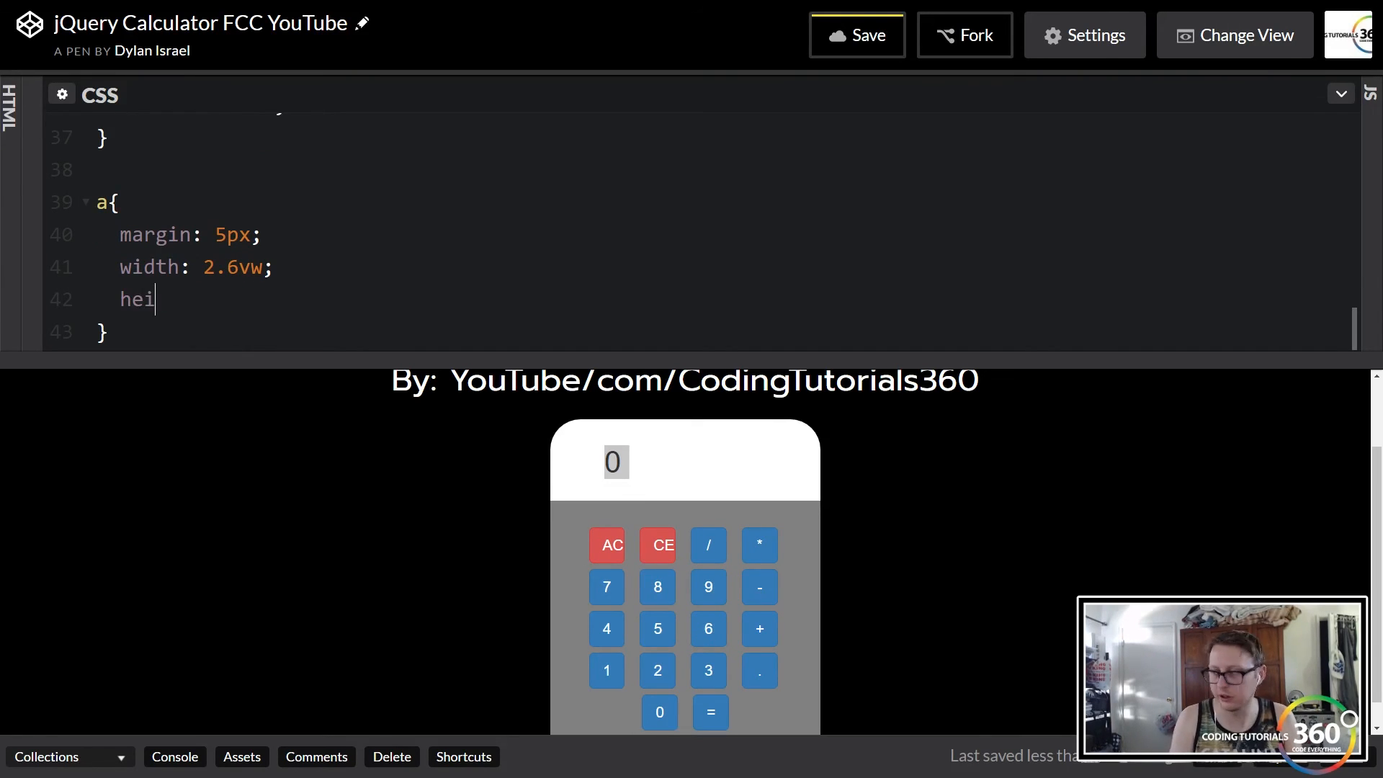
pyautogui.write('ght:')
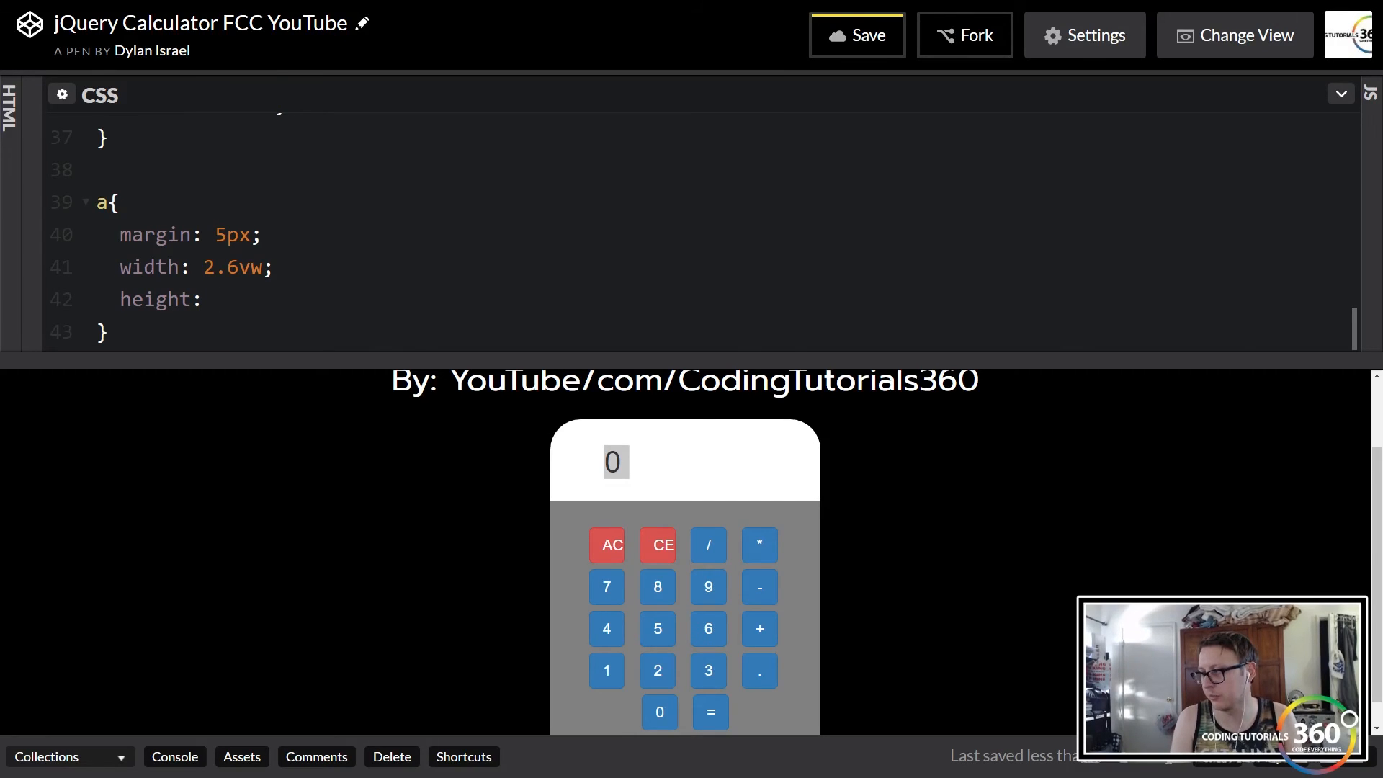
pyautogui.write(' 2.6vw;')
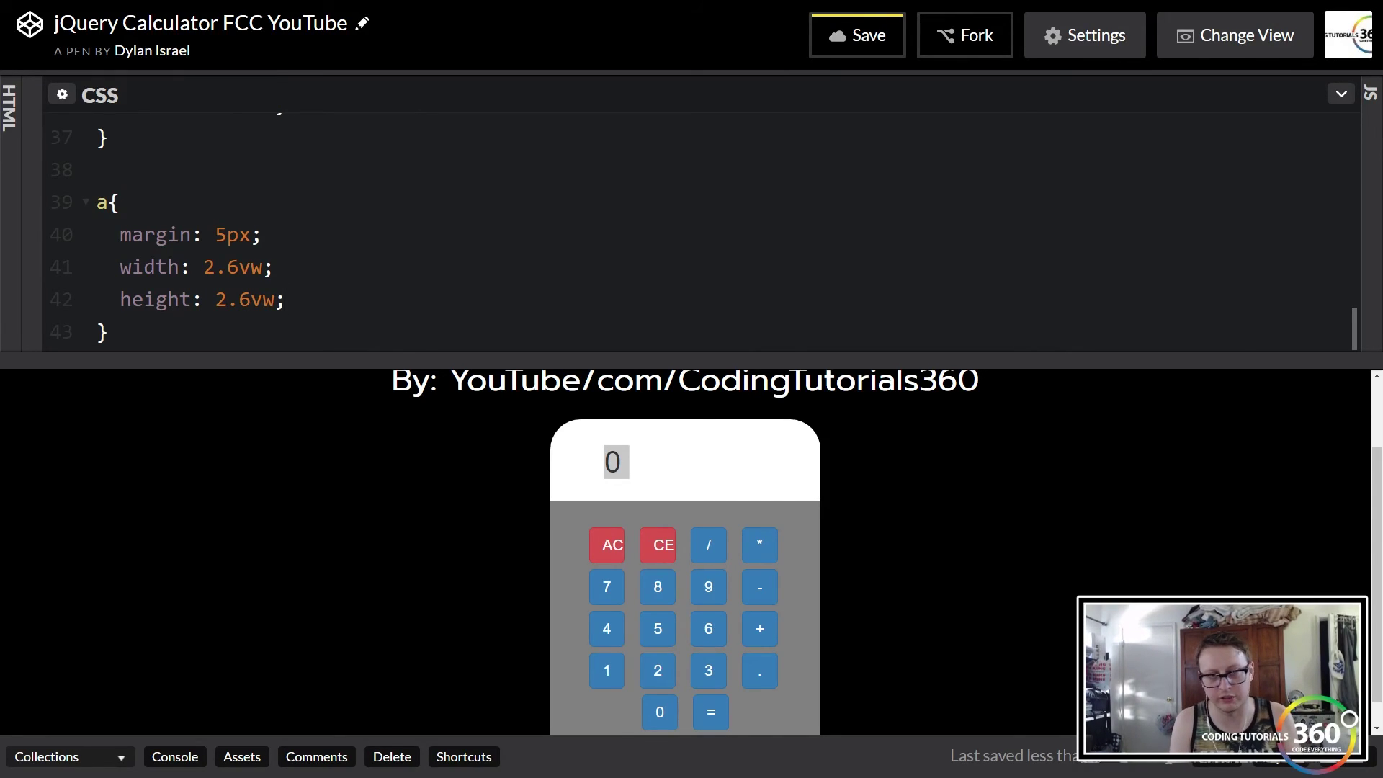
pyautogui.hotkey('ctrl', 's')
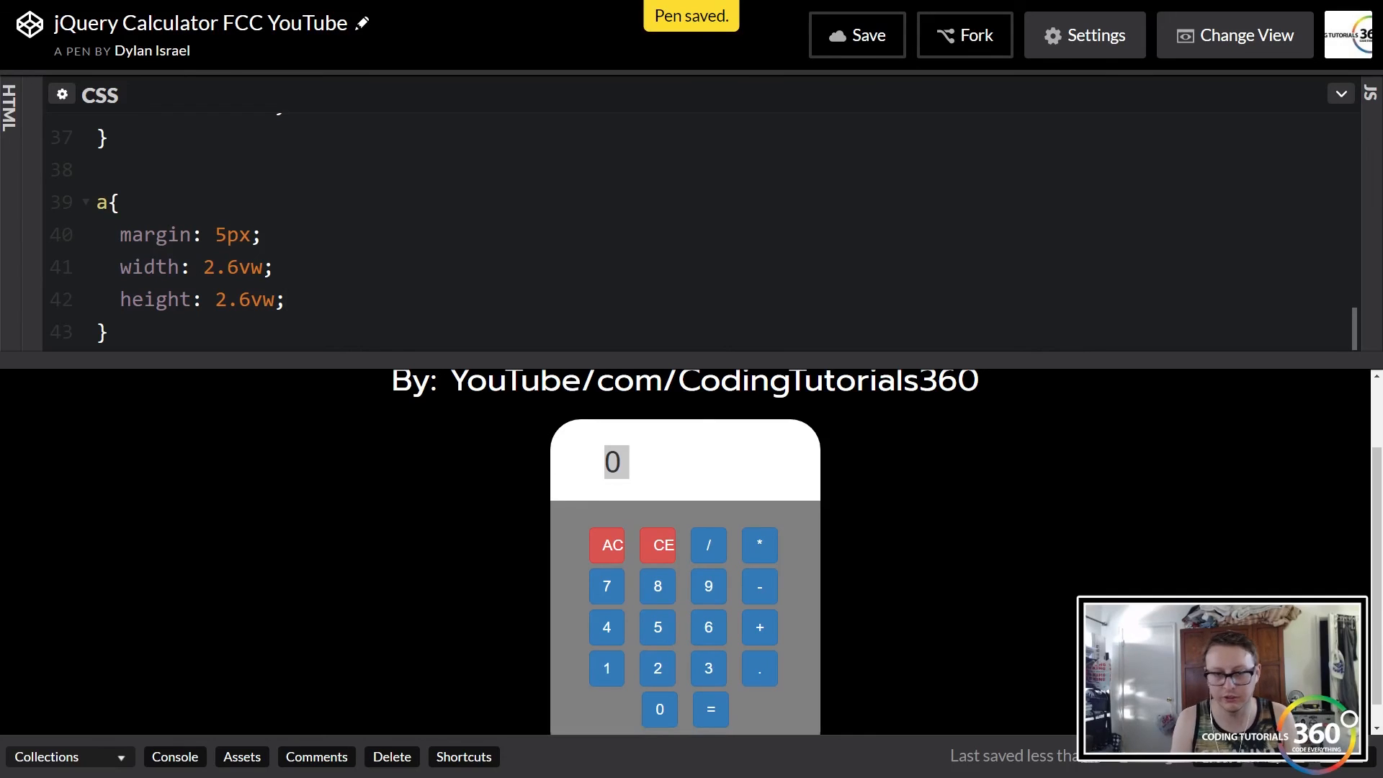
pyautogui.scroll(-1, 128, 197)
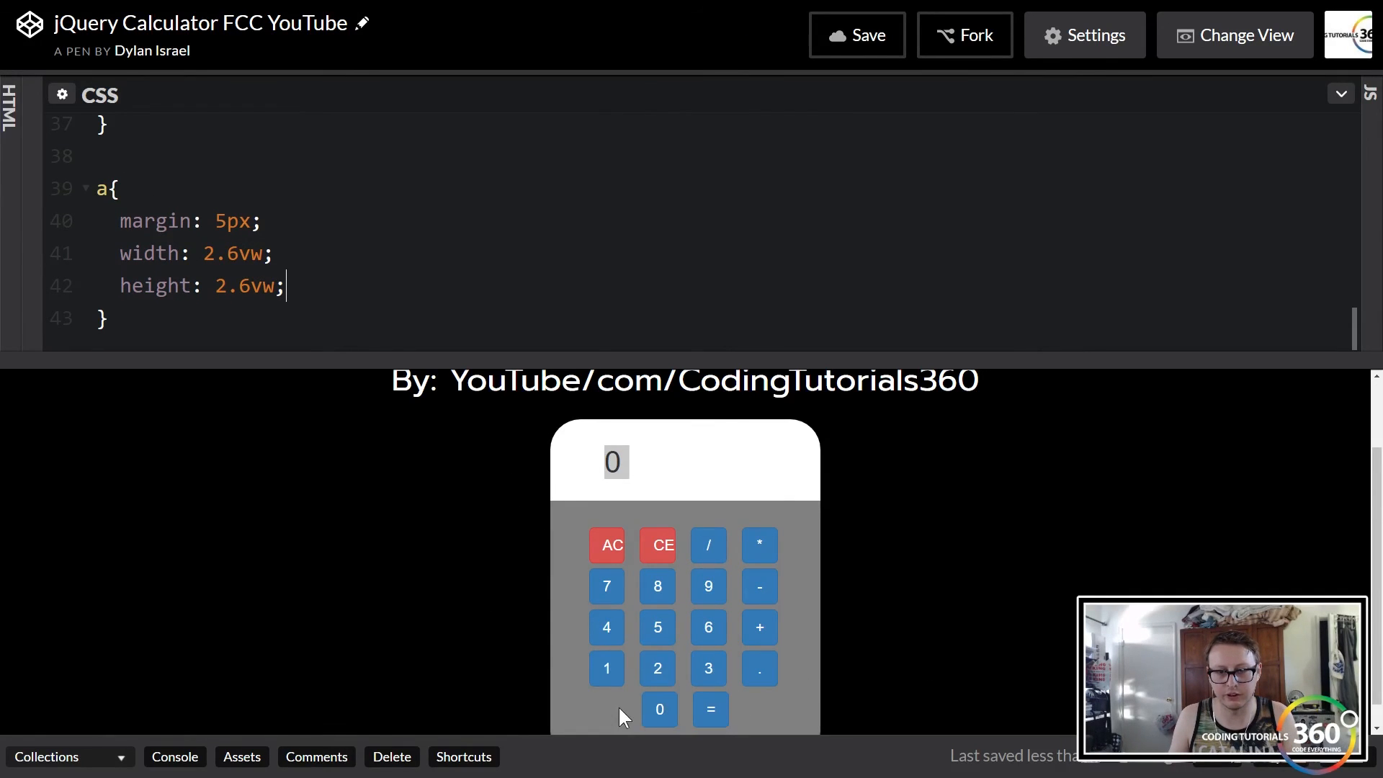
pyautogui.click(144, 131)
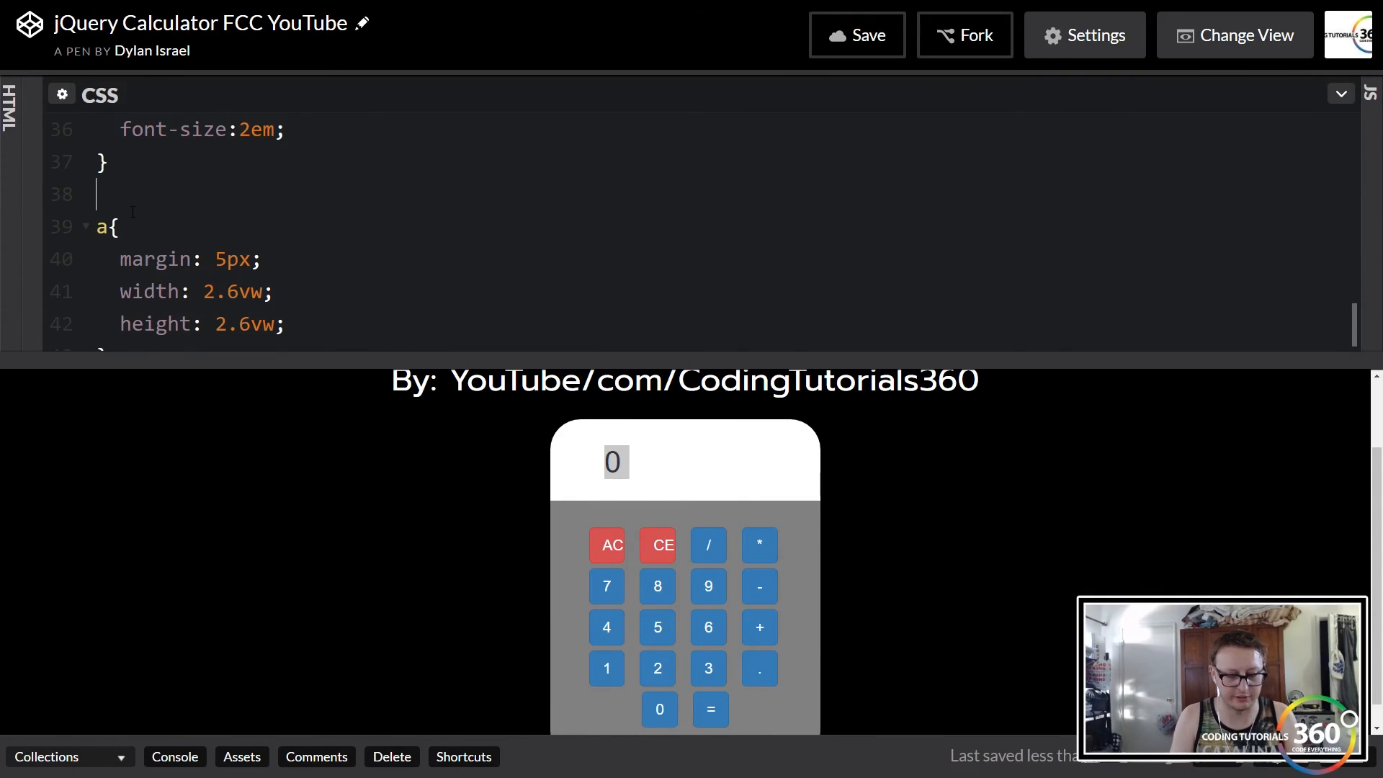
pyautogui.write('.bi')
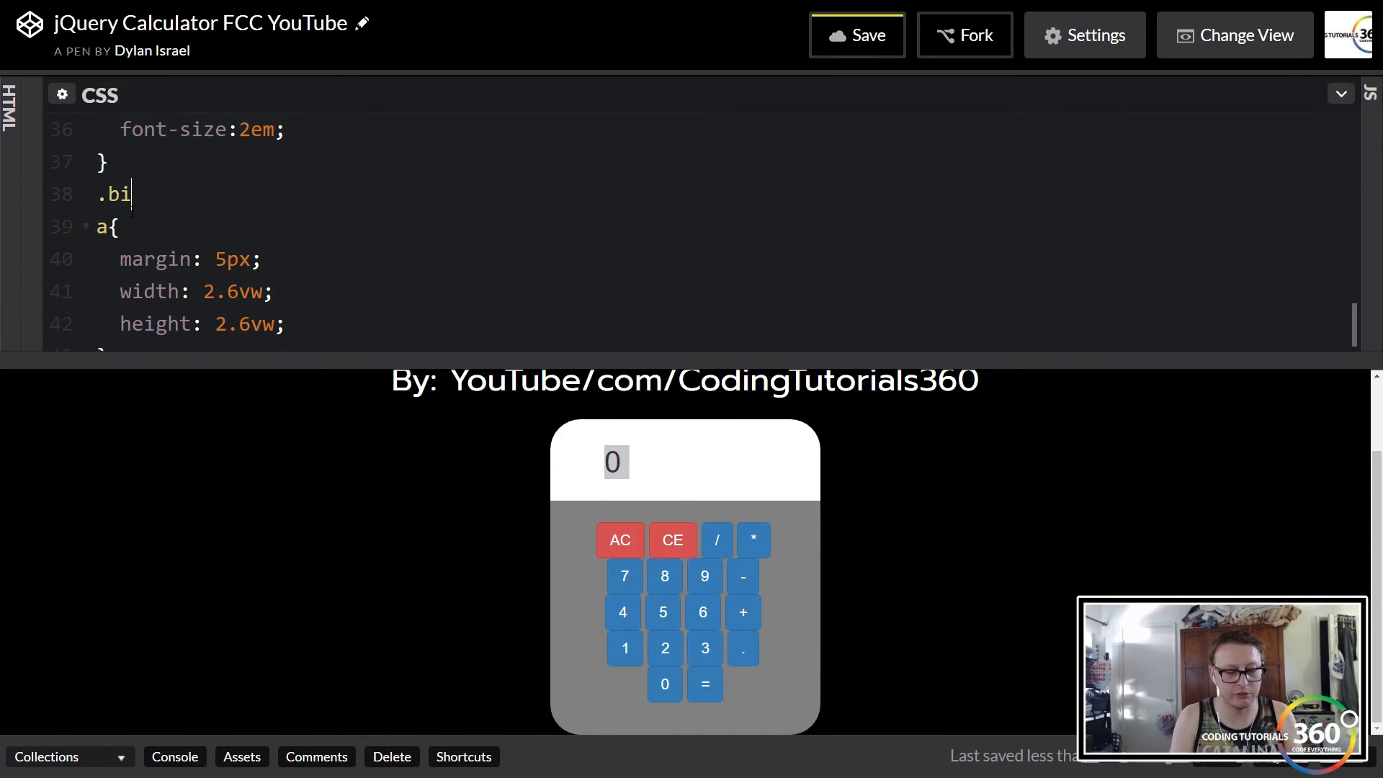
pyautogui.write('gButton')
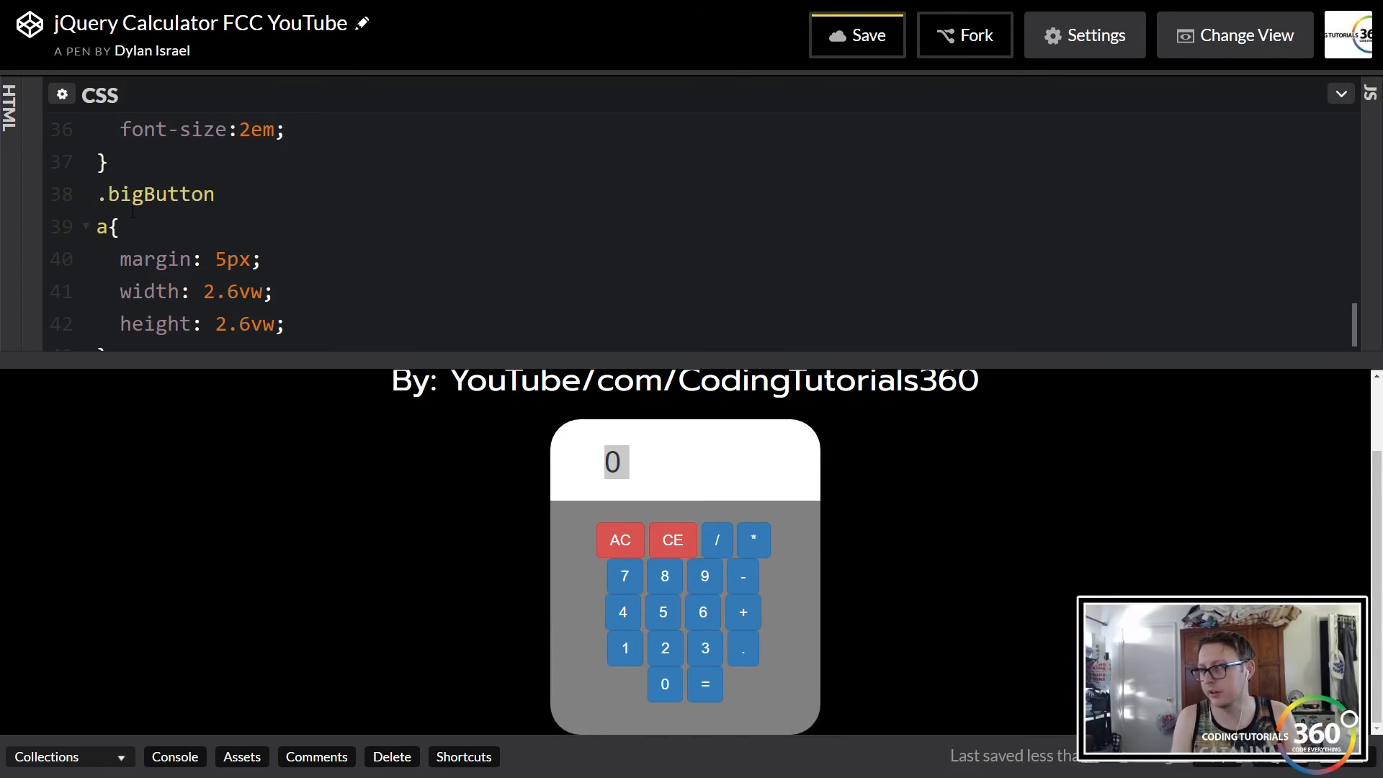
pyautogui.write('{')
# Step: Add a .bigButton rule with width:93px for the 0 and = keys and save
pyautogui.press('Return')
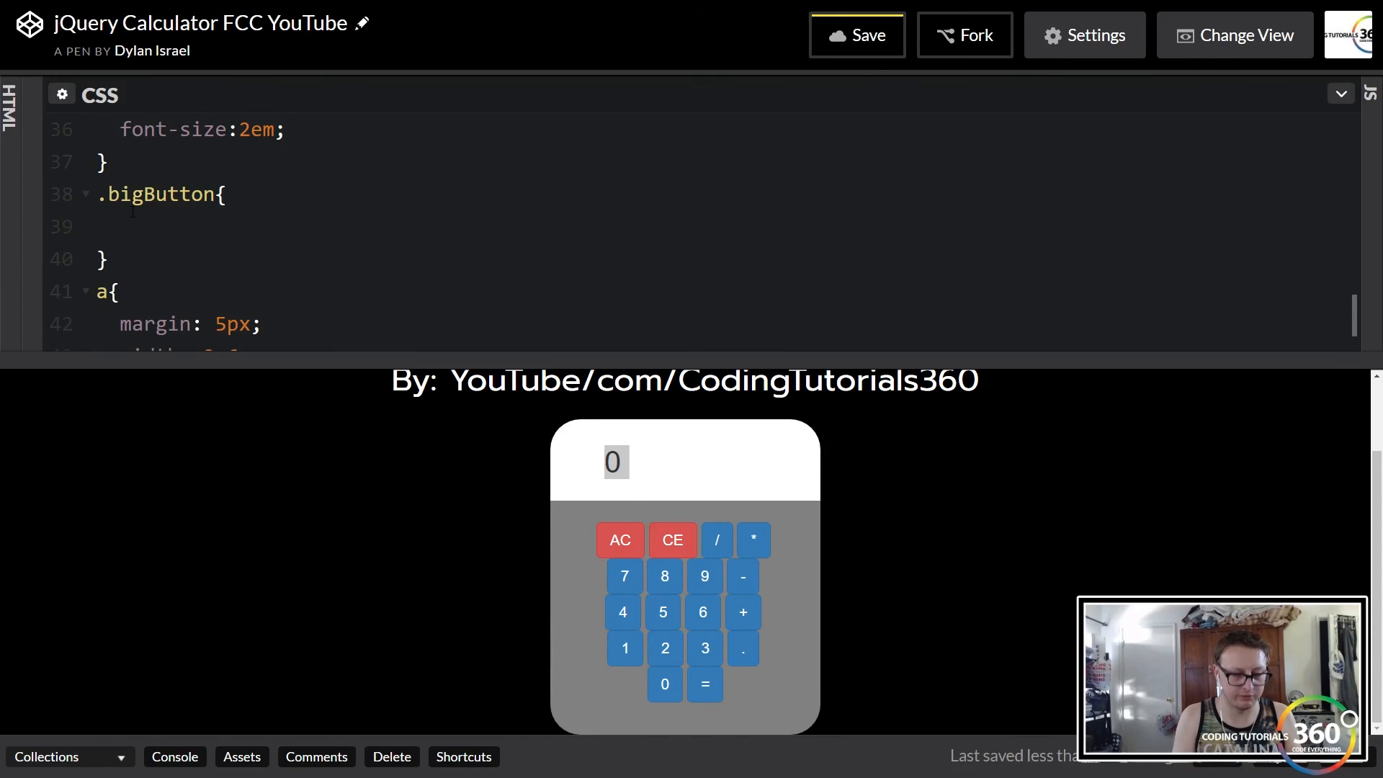
pyautogui.write('width:')
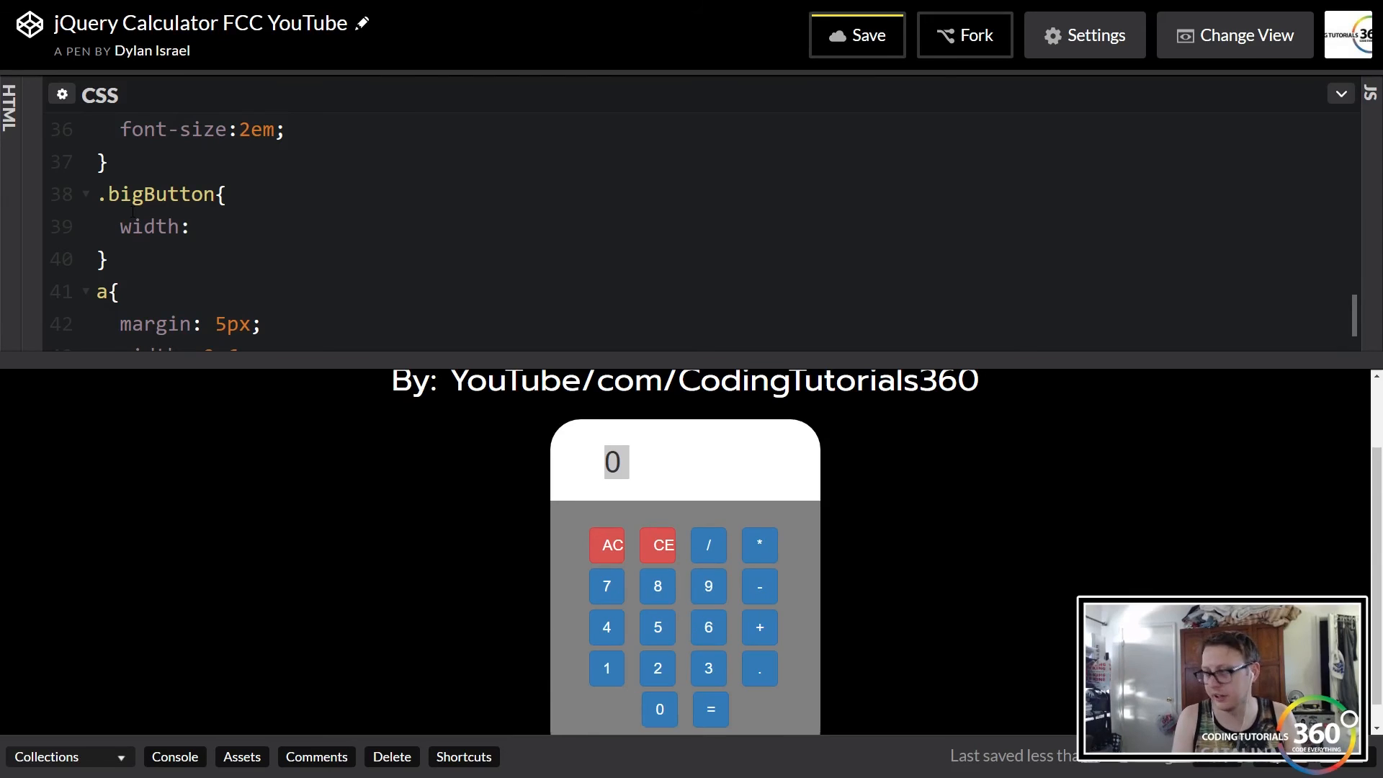
pyautogui.write('93px;')
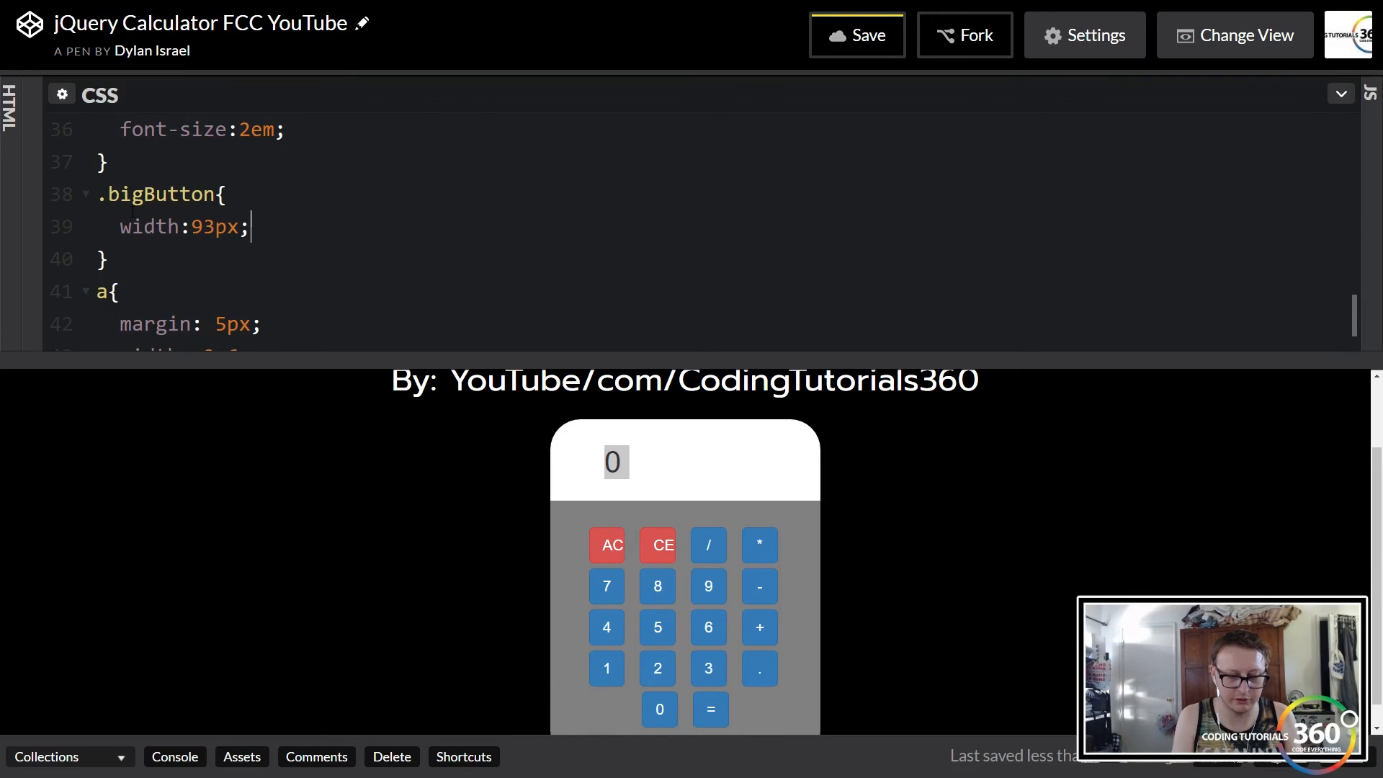
pyautogui.hotkey('ctrl', 's')
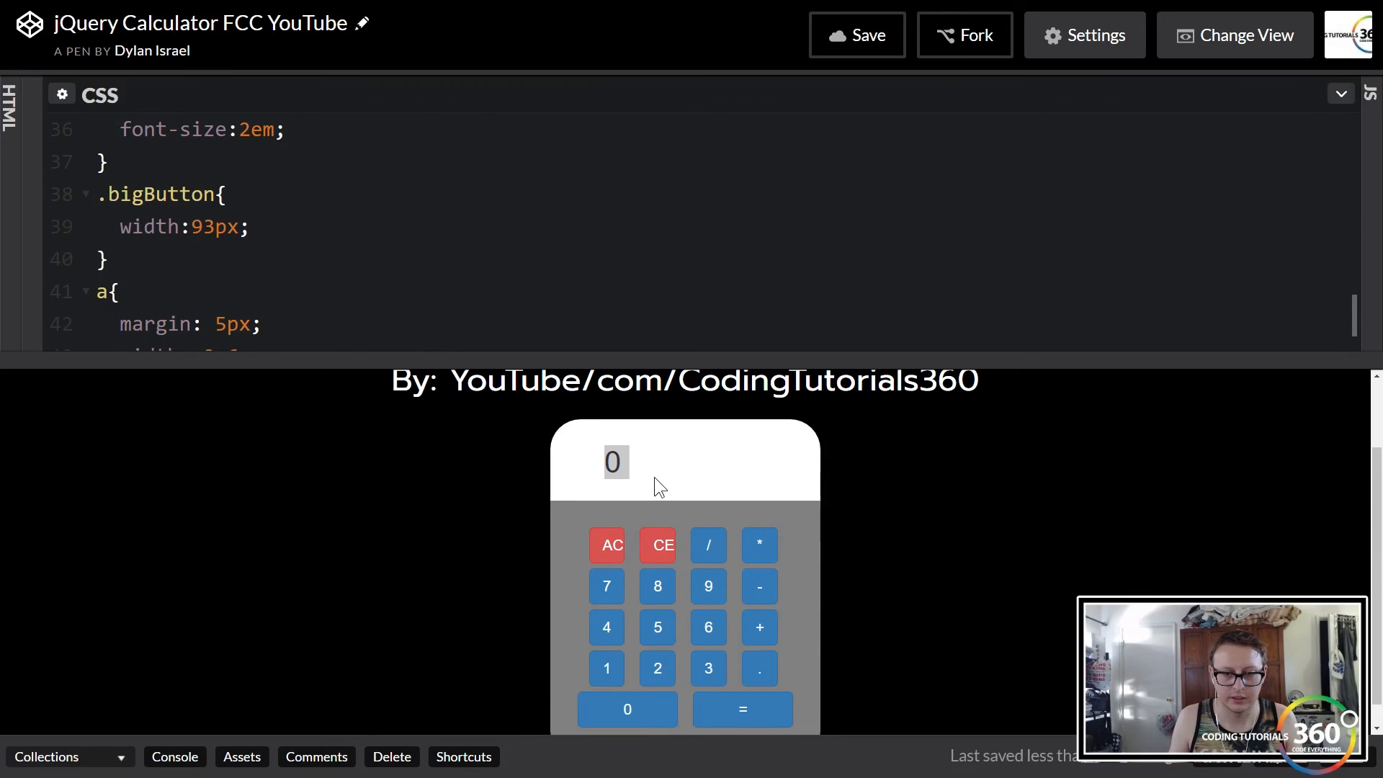
pyautogui.scroll(-1, 654, 477)
pyautogui.scroll(-2, 651, 348)
pyautogui.hotkey('shift', 'Down')
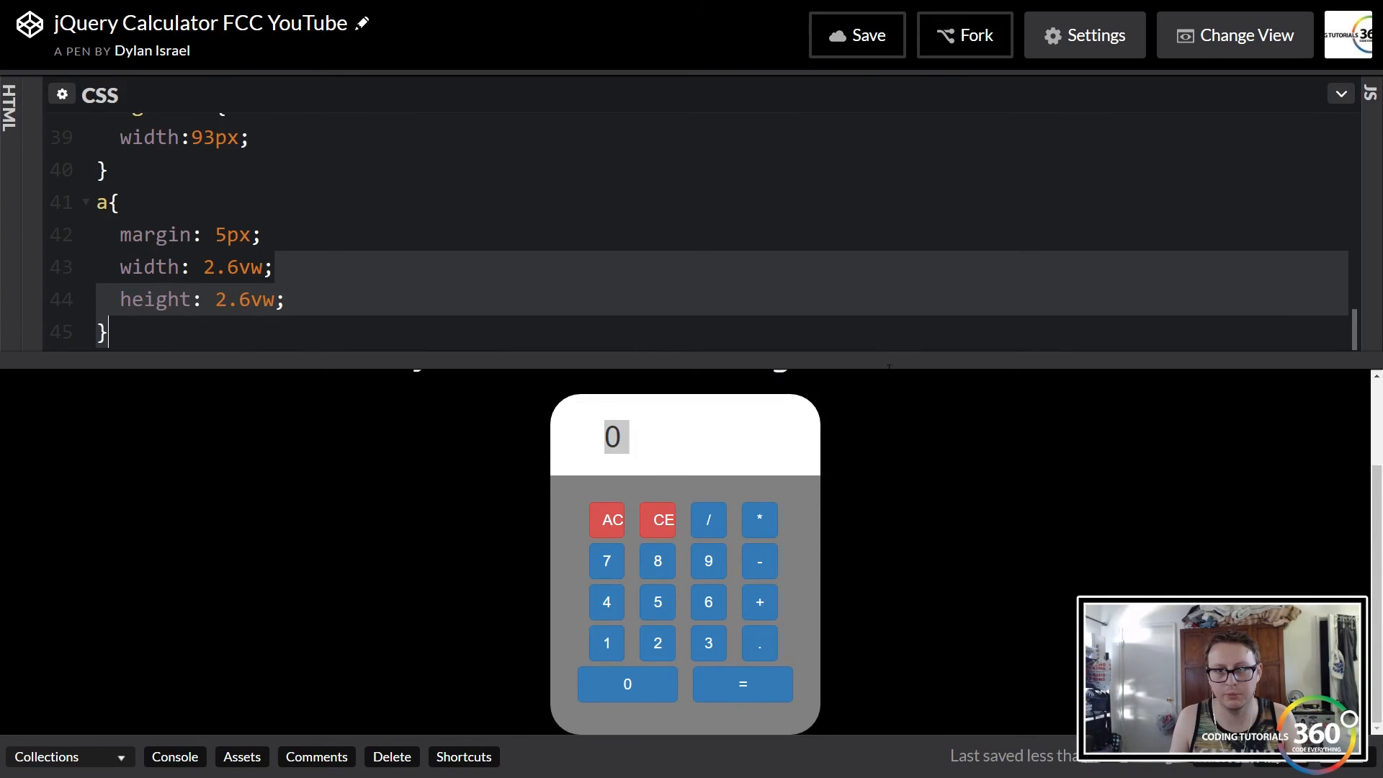
pyautogui.moveTo(897, 356); pyautogui.dragTo(882, 92)
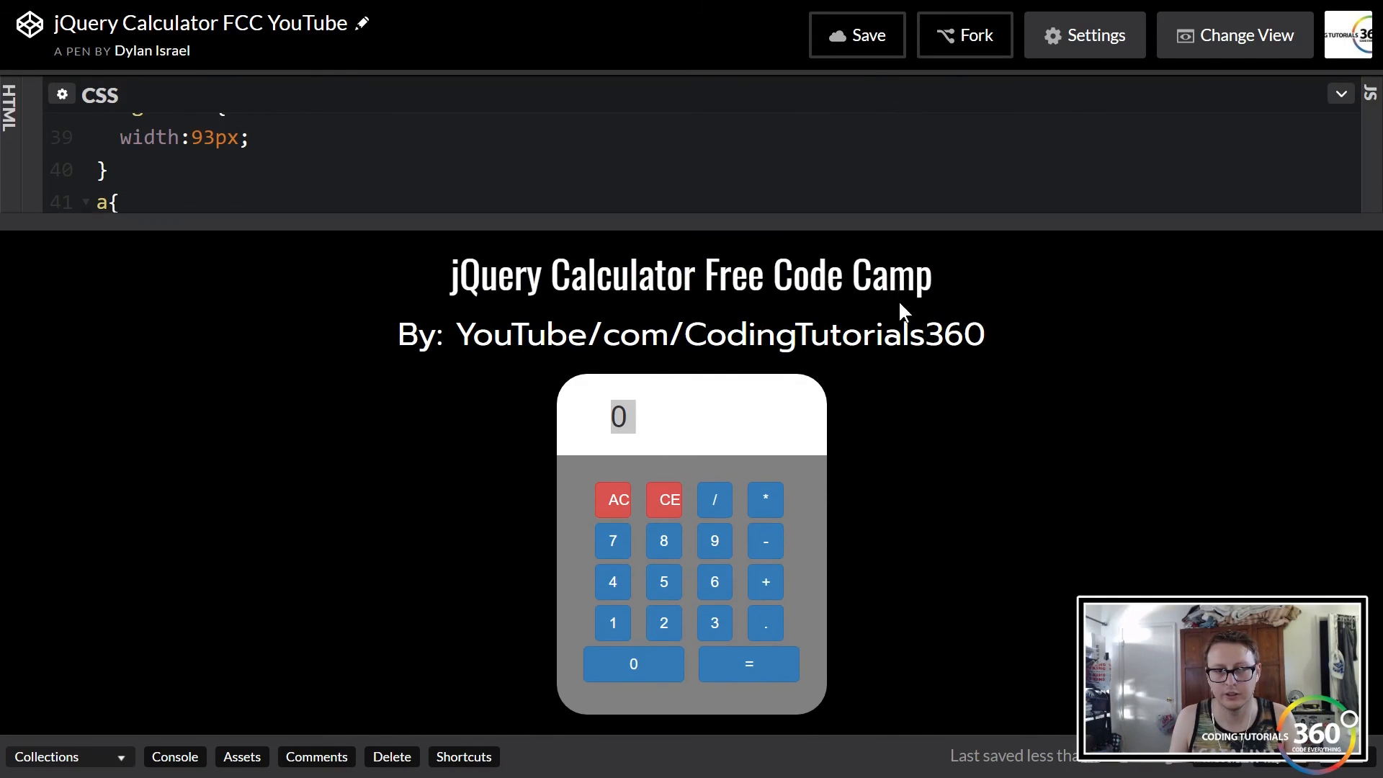
pyautogui.moveTo(891, 218); pyautogui.dragTo(892, 409)
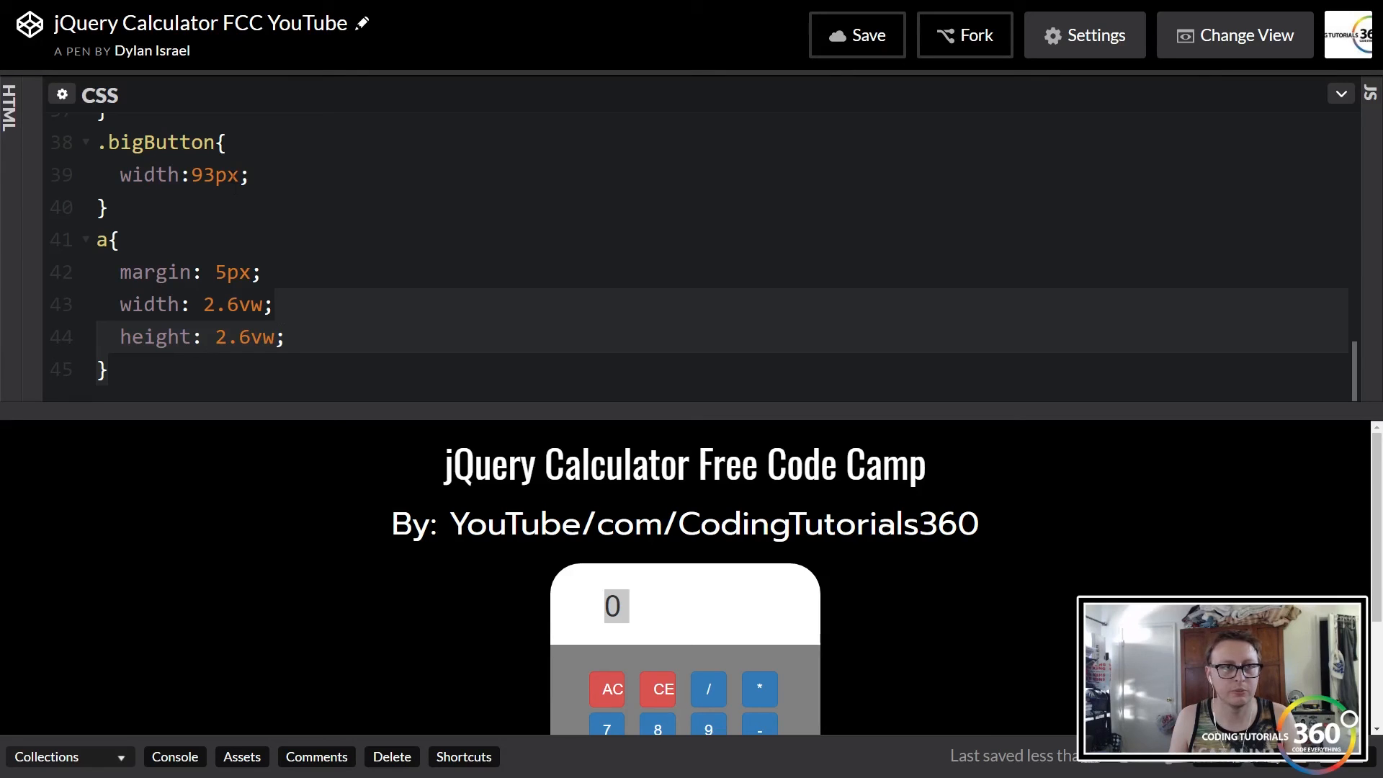
pyautogui.hotkey('ctrl', '-')
pyautogui.scroll(-2, 671, 431)
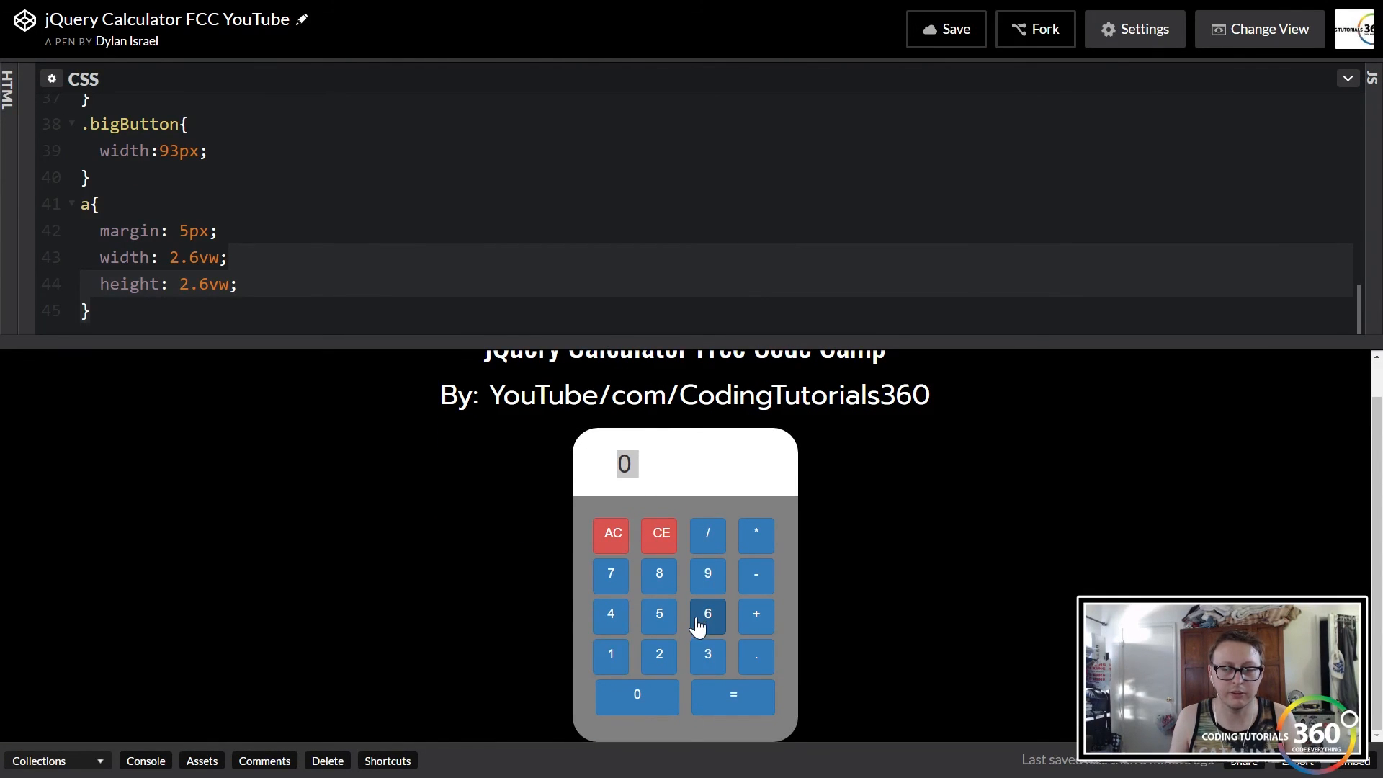
pyautogui.hotkey('ctrl', '-')
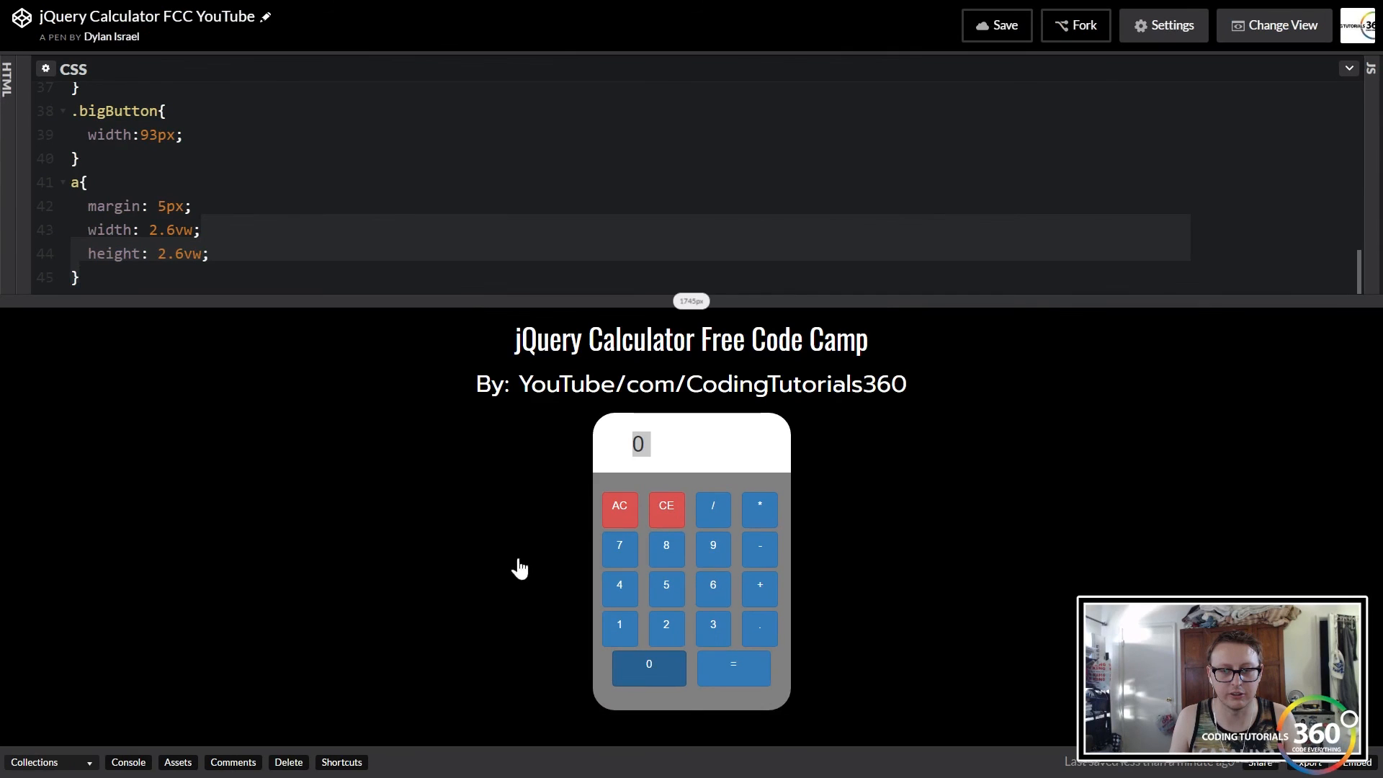
pyautogui.hotkey('ctrl', '+')
pyautogui.hotkey('ctrl', '-')
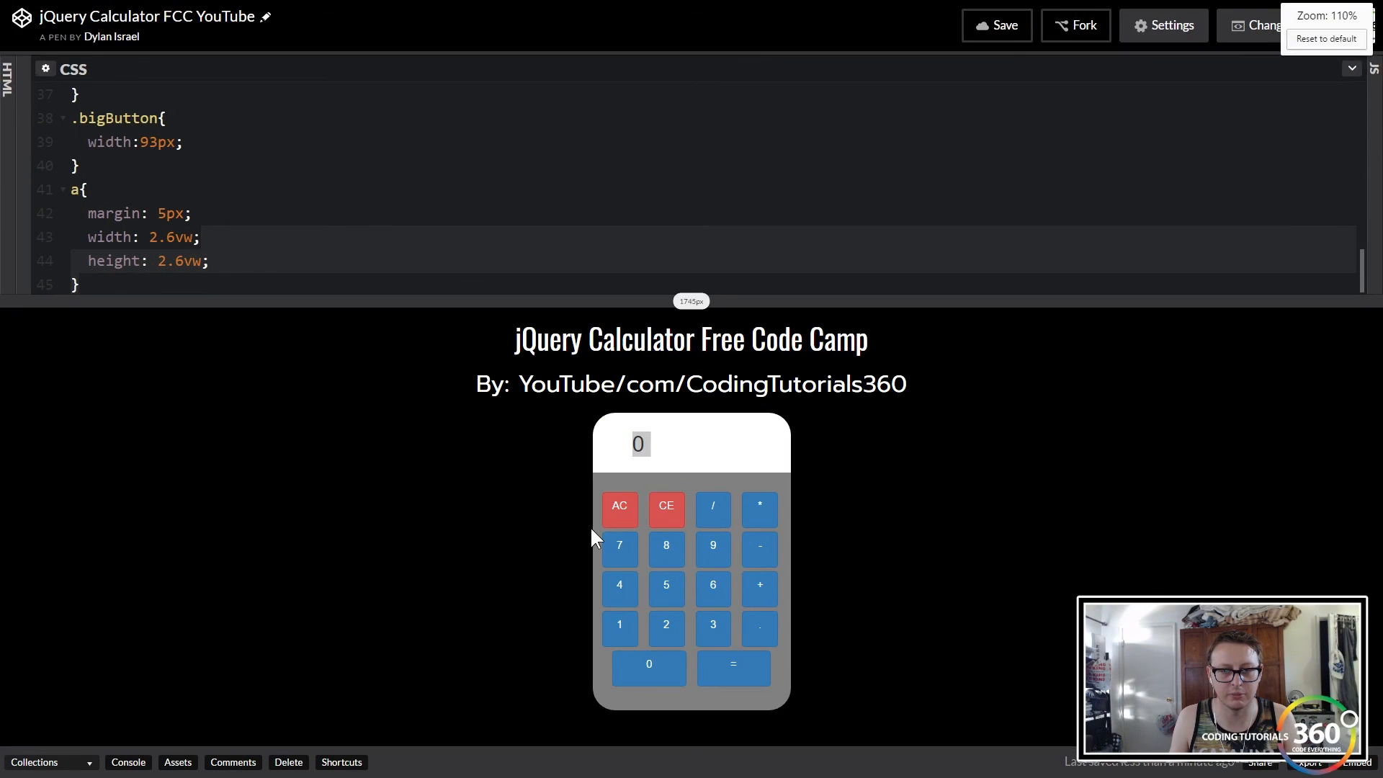
pyautogui.hotkey('ctrl', '+')
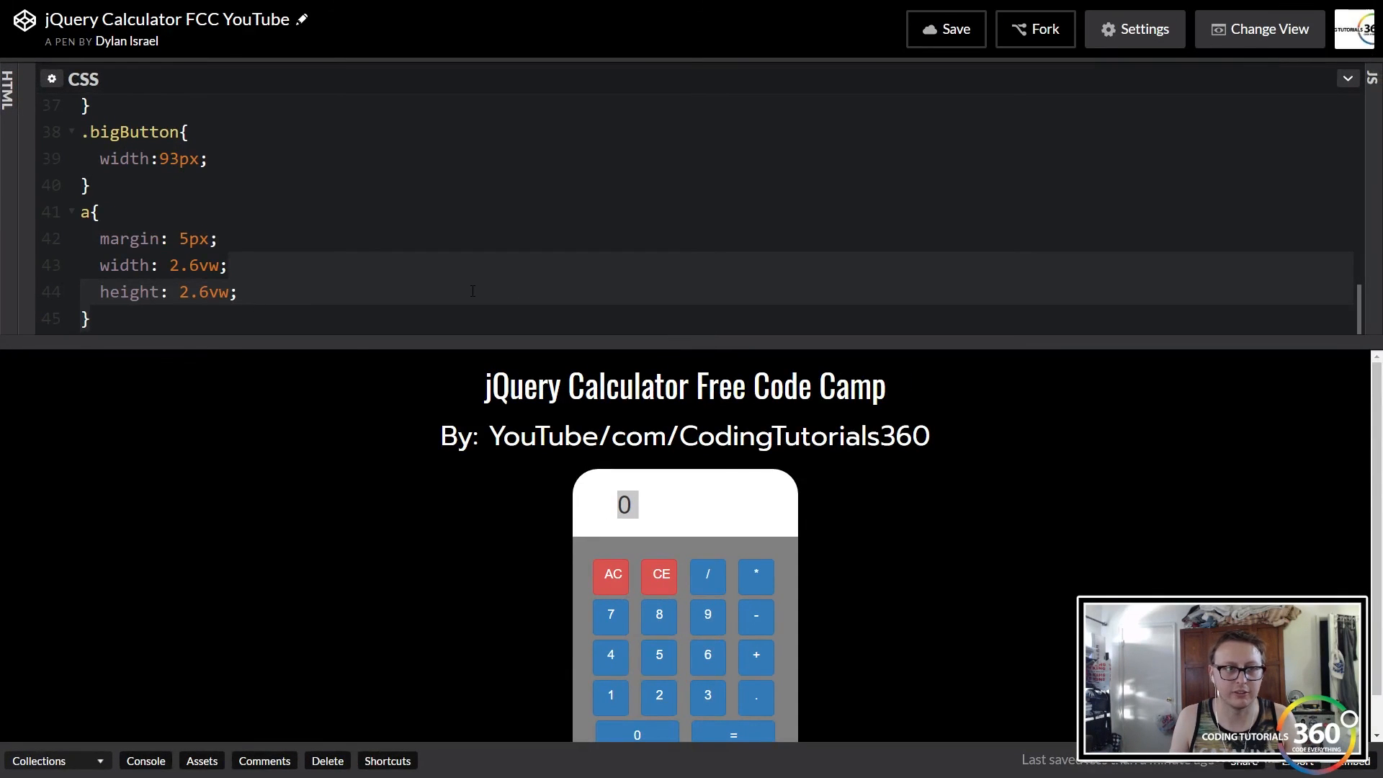
pyautogui.hotkey('ctrl', '+')
pyautogui.scroll(-3, 686, 584)
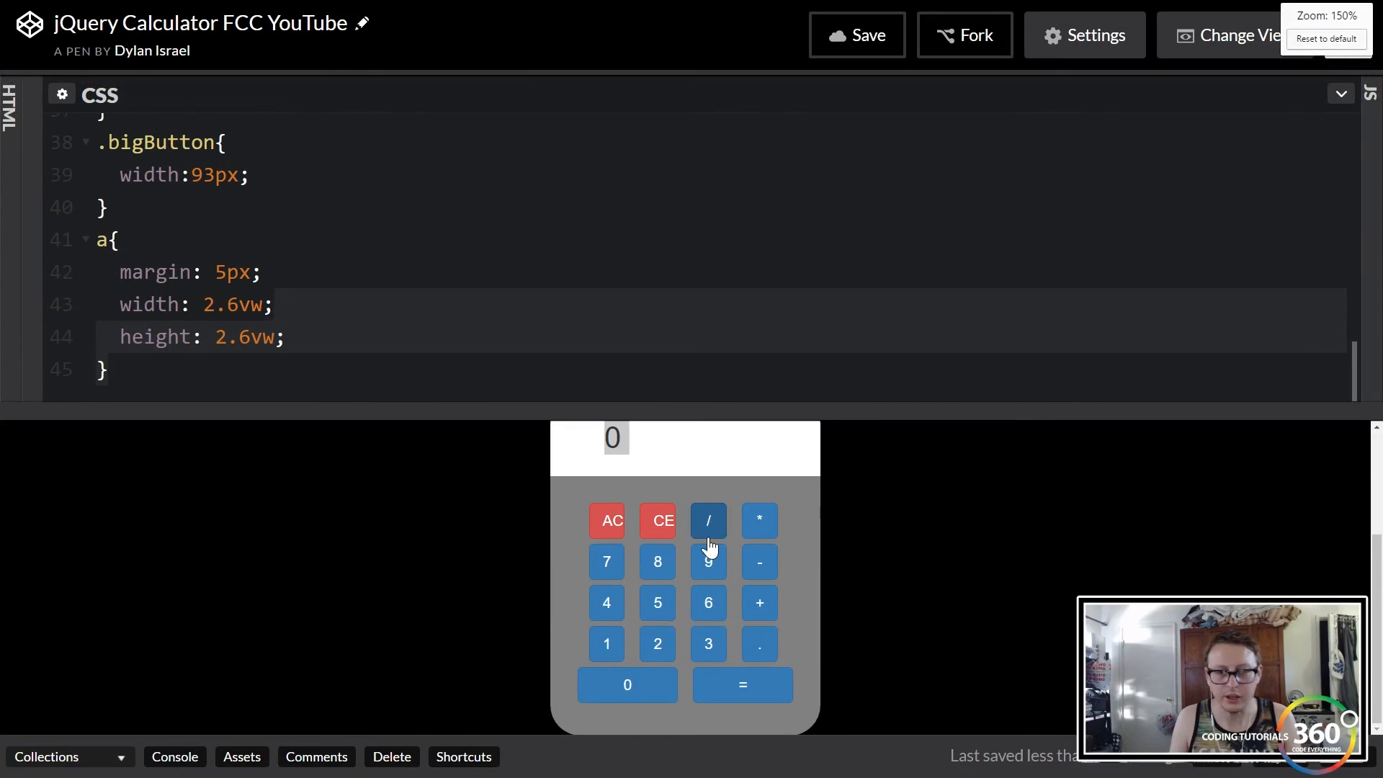
pyautogui.scroll(3, 719, 473)
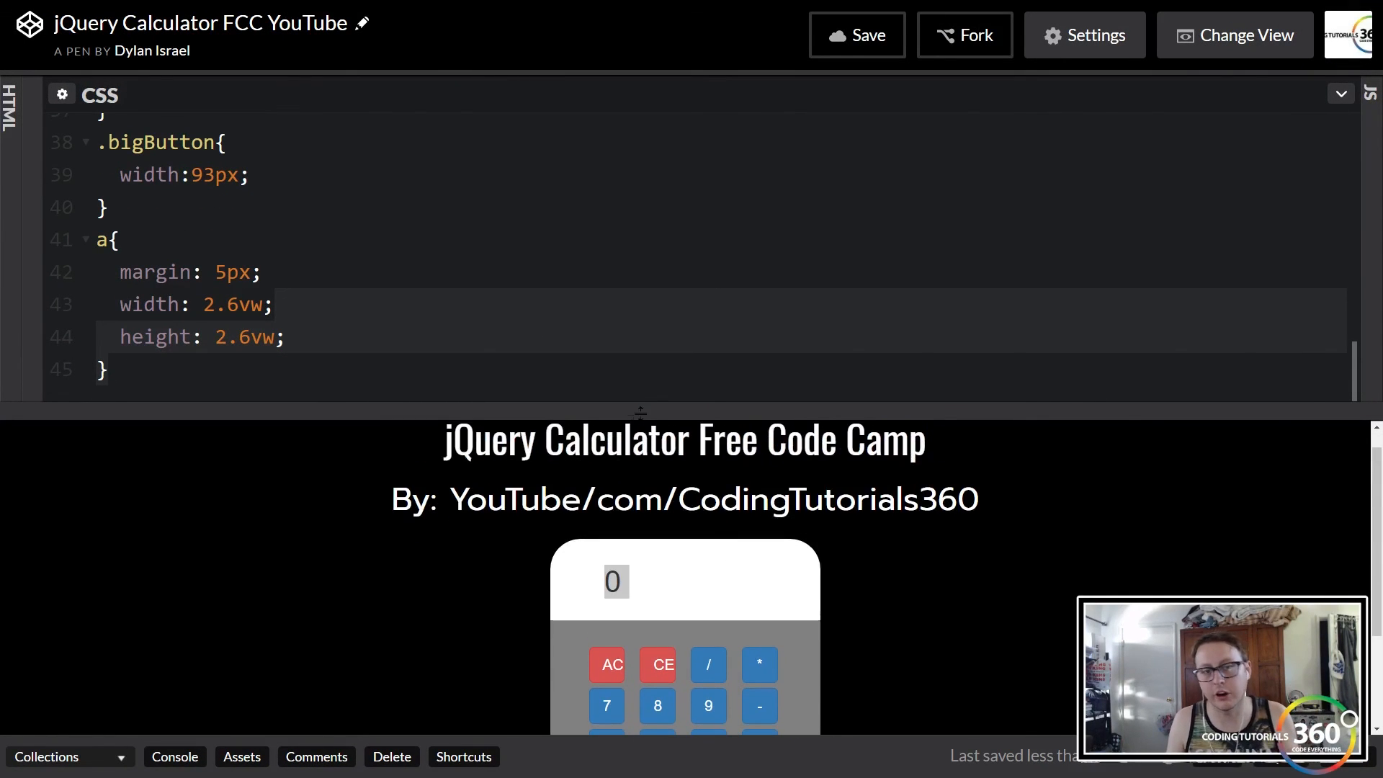
pyautogui.scroll(2, 671, 543)
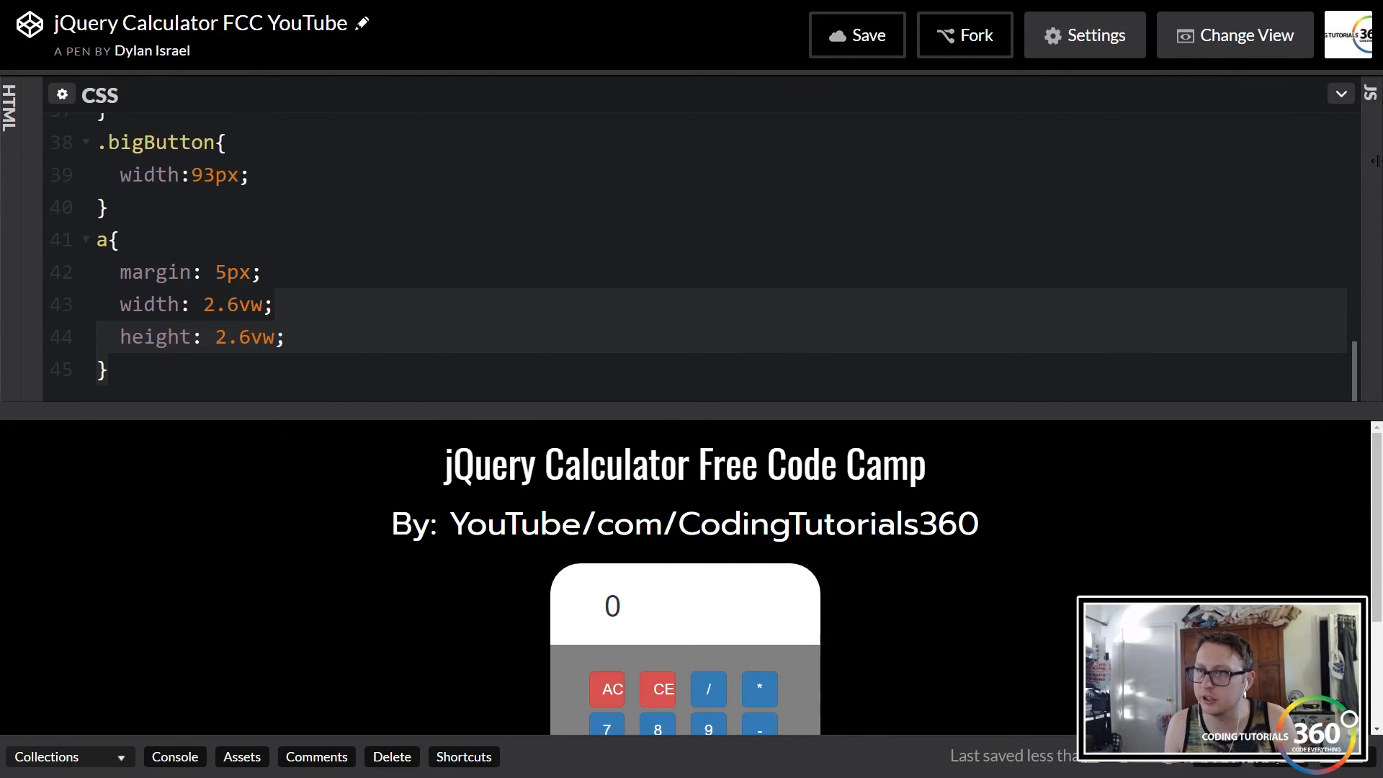
# Step: Drag the collapsed JS panel's edge leftward so the JavaScript editor fills most of the width
pyautogui.moveTo(1364, 238); pyautogui.dragTo(216, 243)
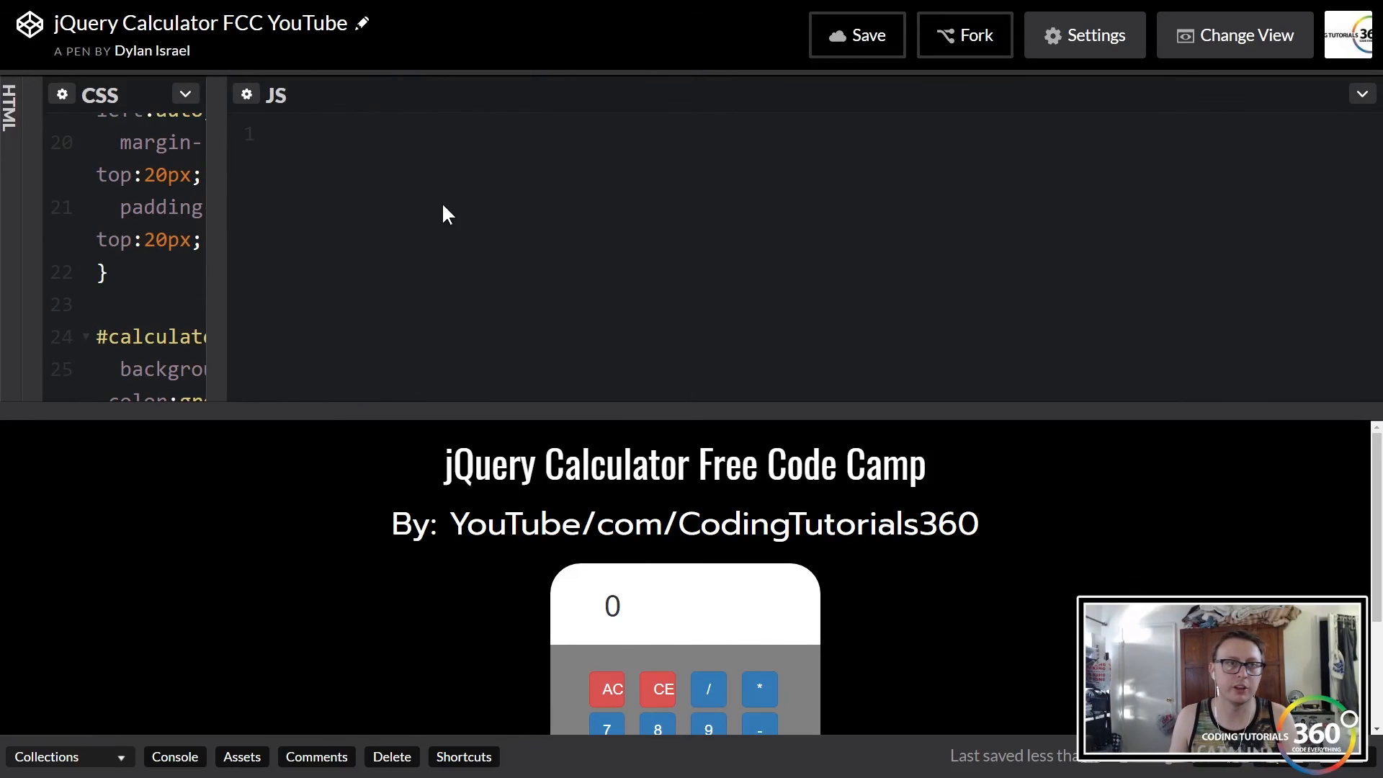
pyautogui.scroll(-3, 772, 532)
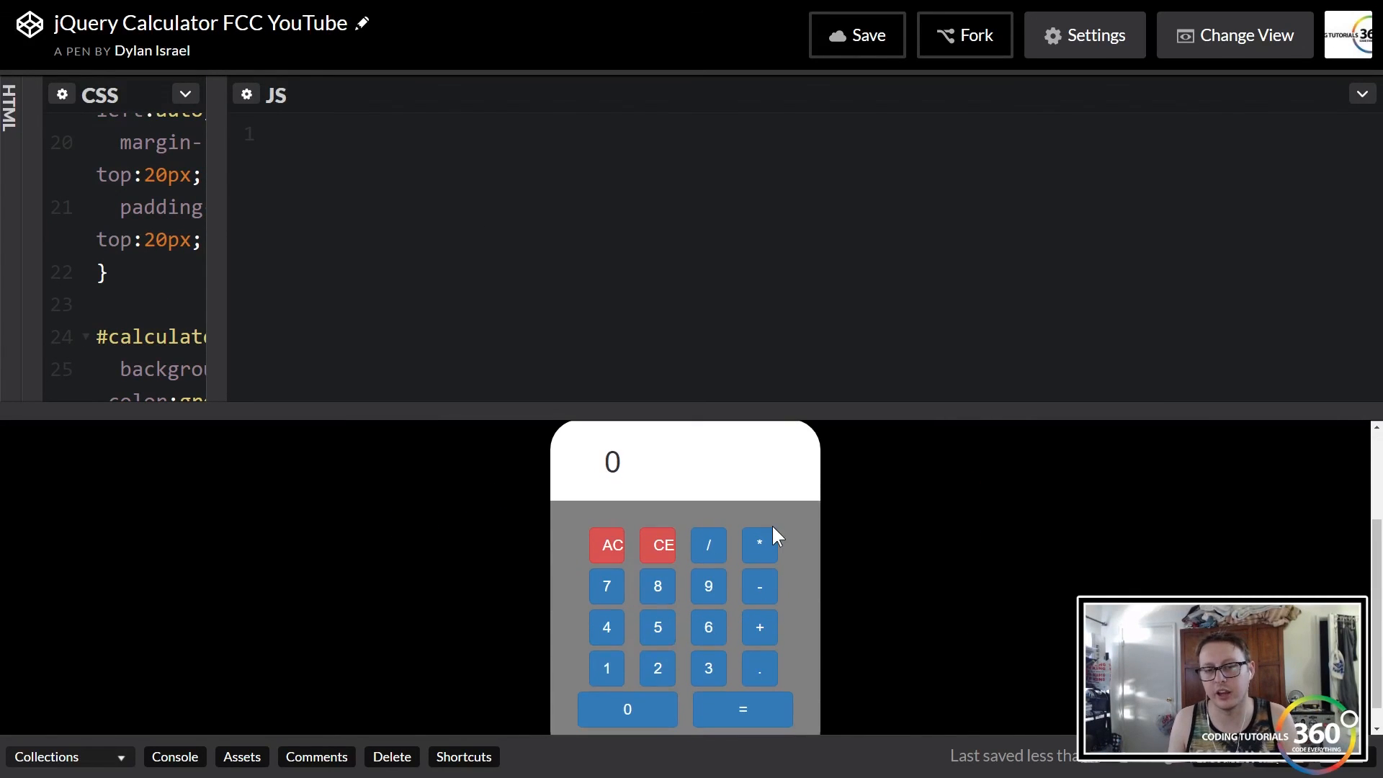